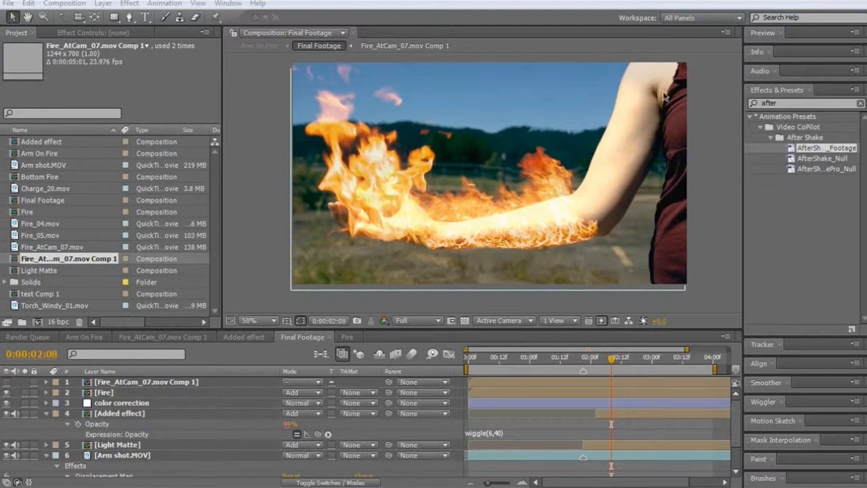
Step: Examine the Added effect and Fire compositions of the finished project, isolating the Top Arm Fire layer, and return to Final Footage
click(260, 337)
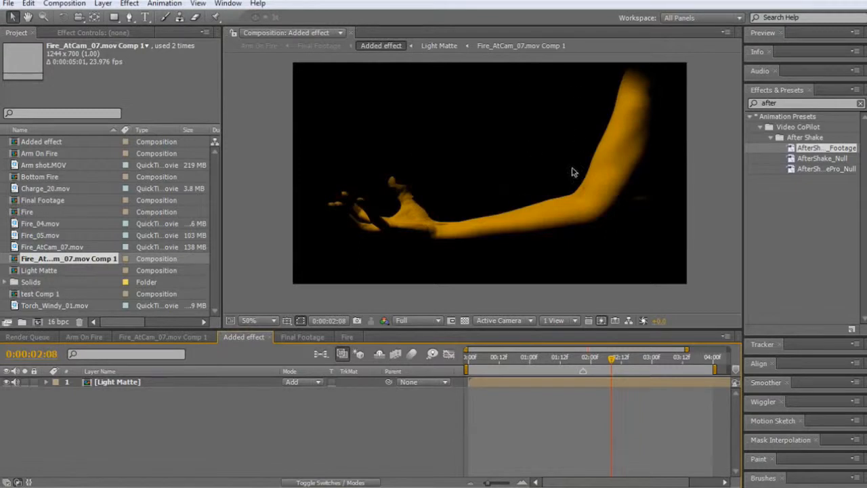
click(346, 337)
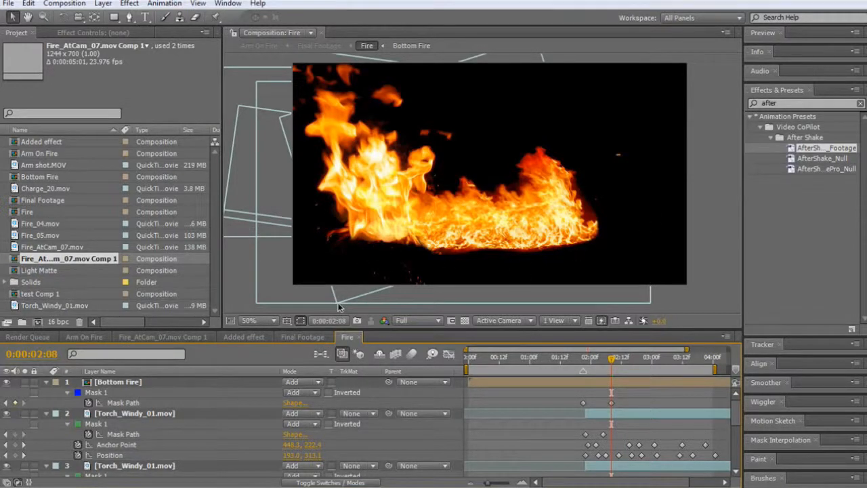
scroll(158, 403, down, 3)
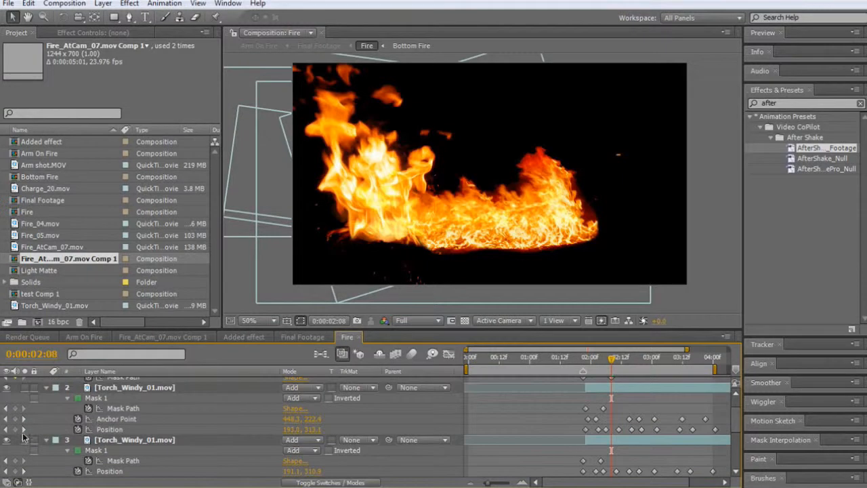
click(24, 440)
click(23, 439)
scroll(23, 443, down, 5)
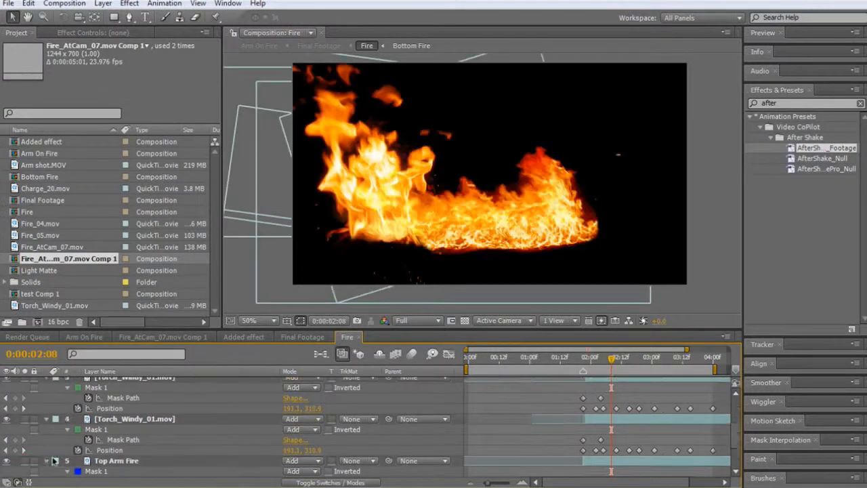
click(25, 419)
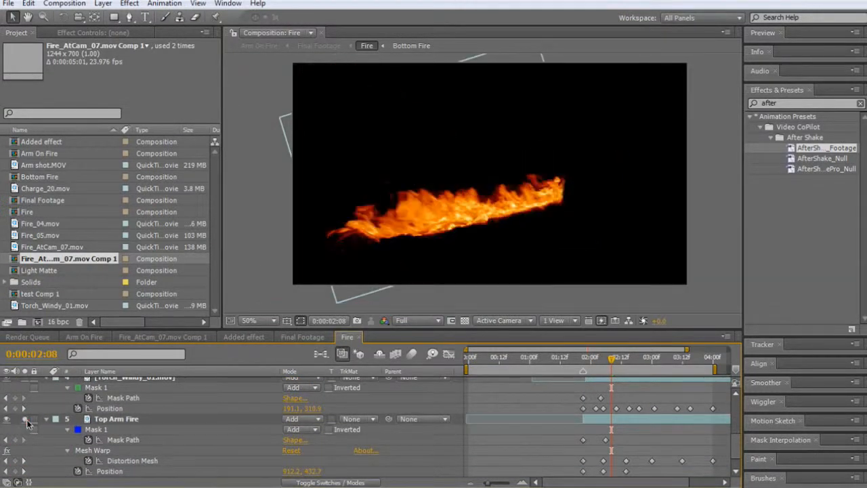
click(25, 419)
click(236, 337)
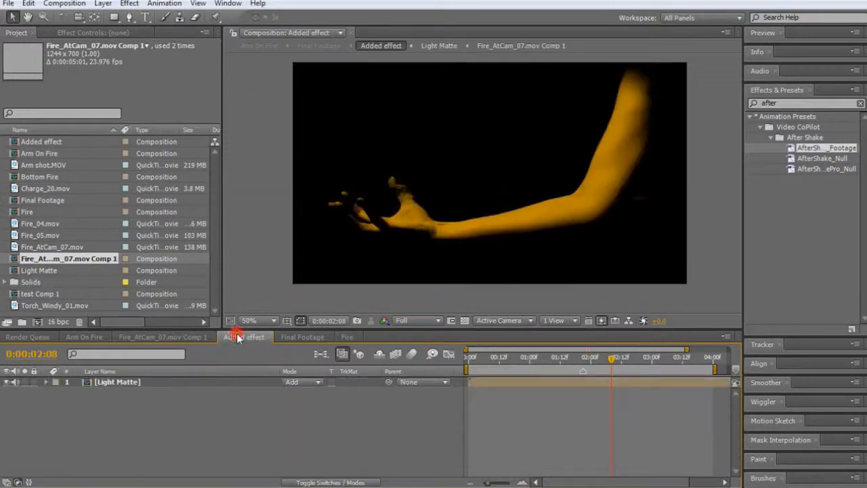
click(310, 337)
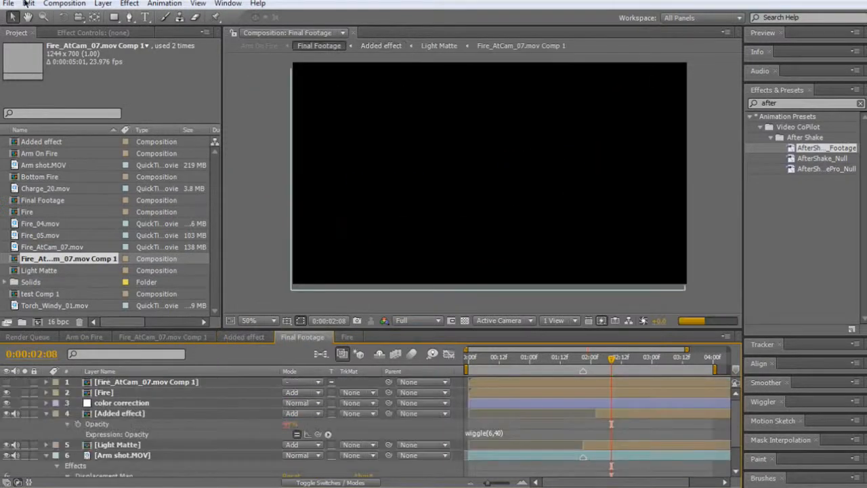
Step: Close the finished project by creating a new, empty project
click(9, 4)
mouse_move(99, 20)
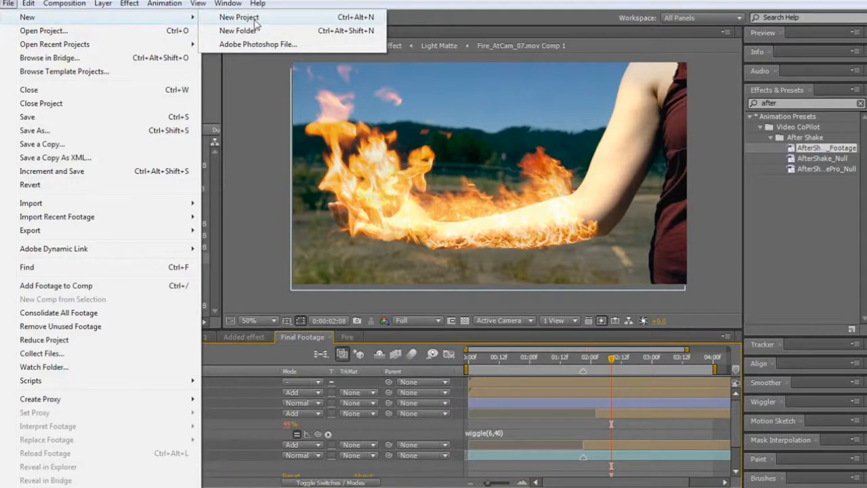
click(255, 19)
click(501, 284)
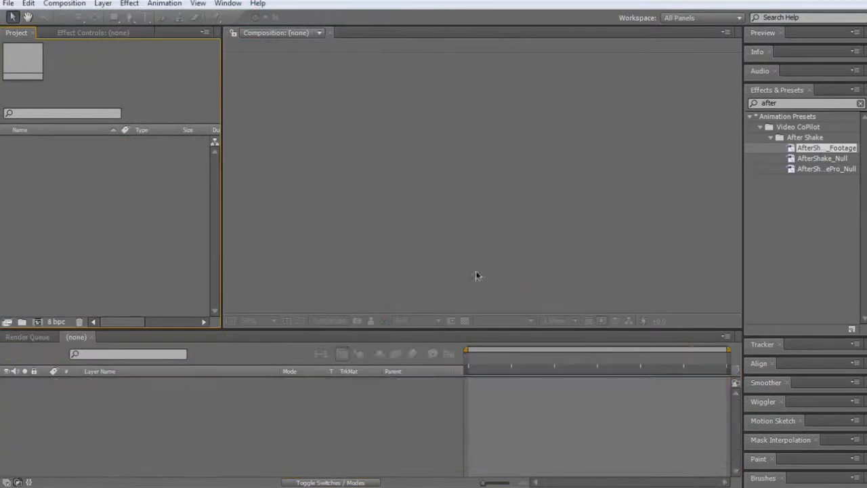
Step: Import the arm shot, Charge_20, torch and three fire clips from the footage folder and create a composition from Arm shot.MOV
click(331, 486)
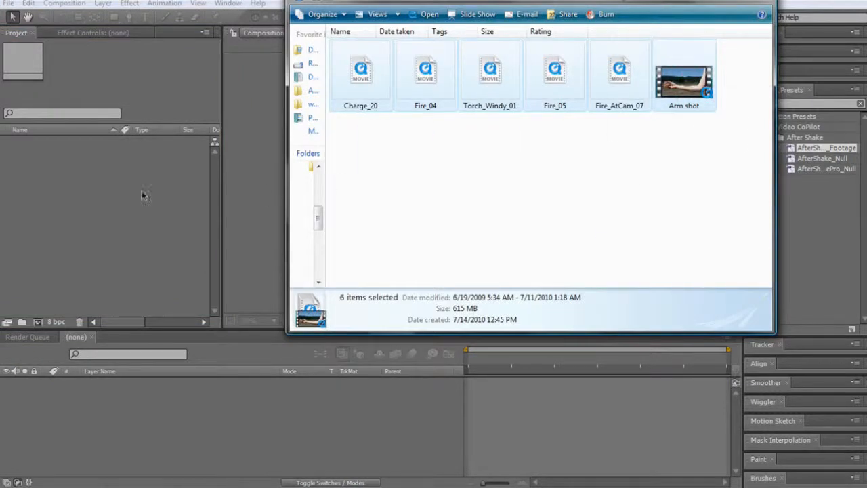
drag(142, 192, 141, 192)
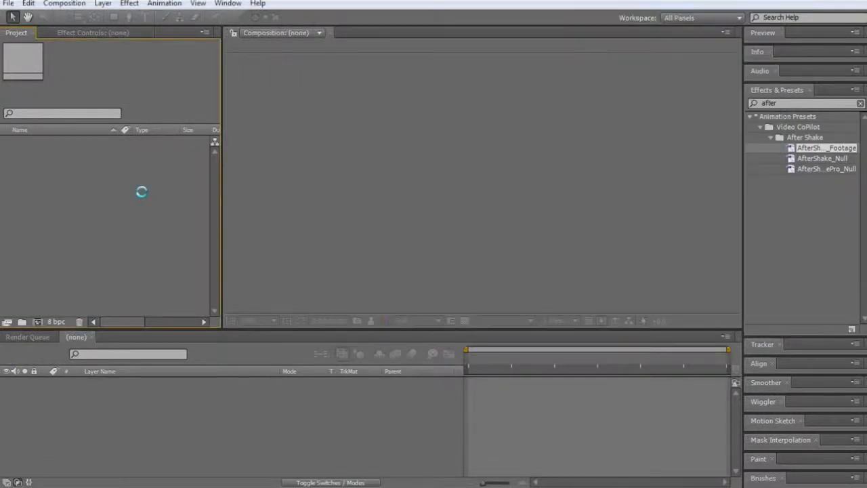
click(75, 226)
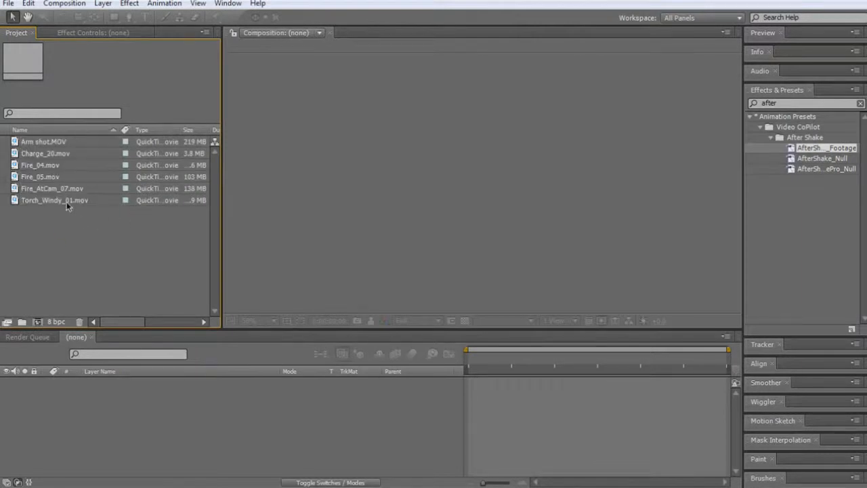
click(54, 142)
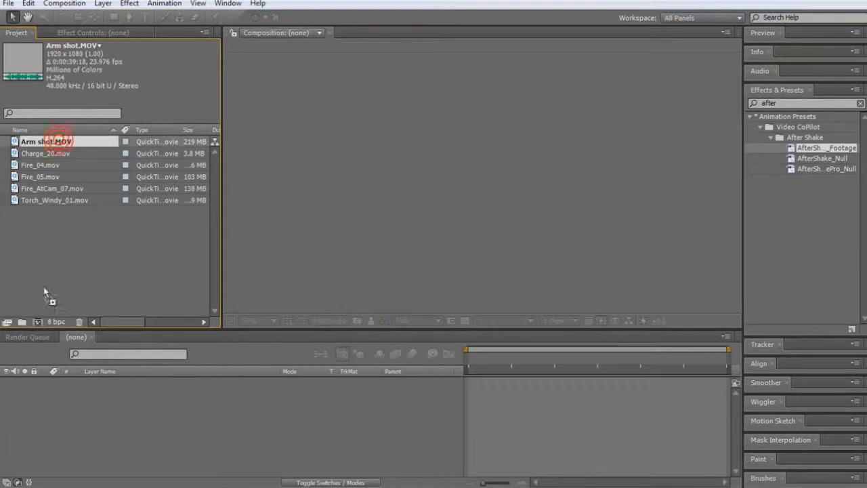
drag(43, 325, 39, 322)
Step: Configure the project colour to 16 bits per channel with the sRGB IEC61966-2.1 working space, linearized
click(56, 321)
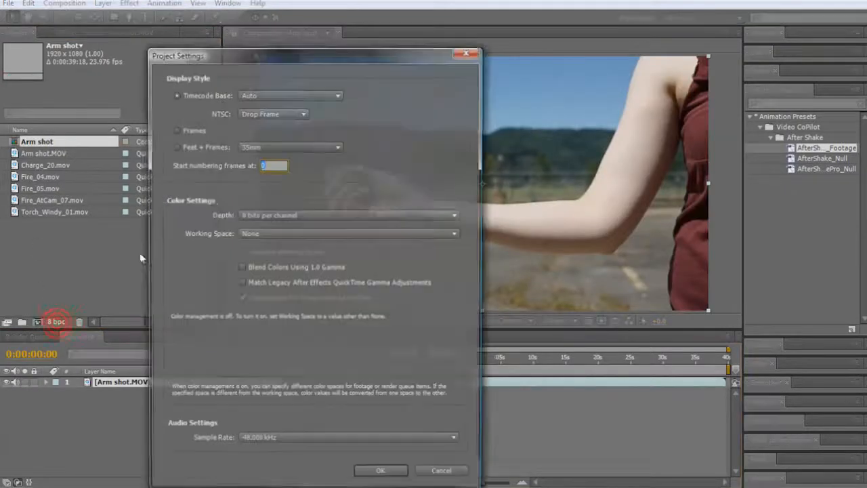
click(260, 216)
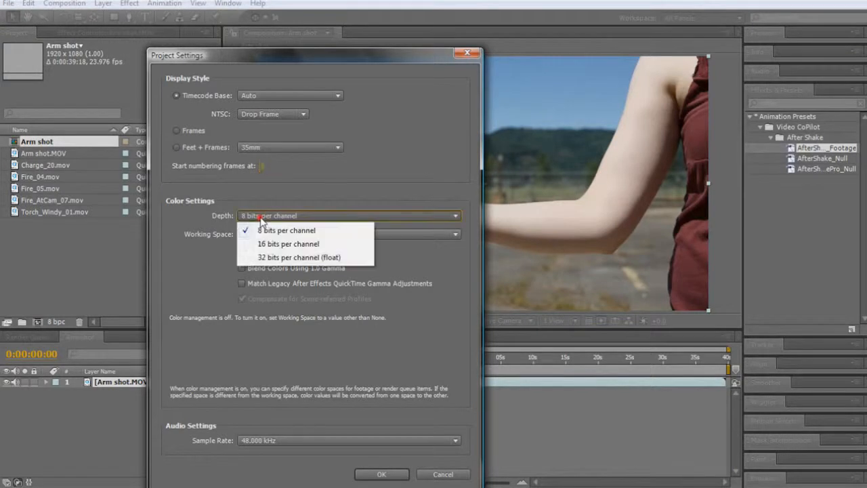
click(278, 248)
click(254, 235)
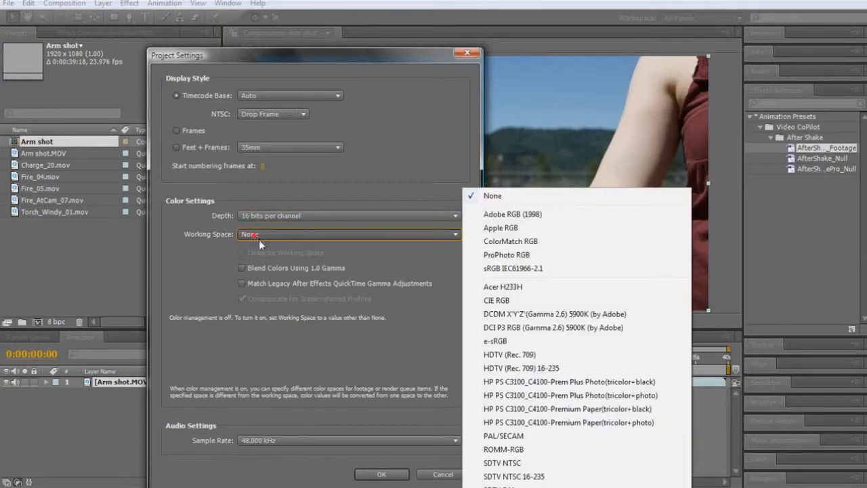
click(535, 269)
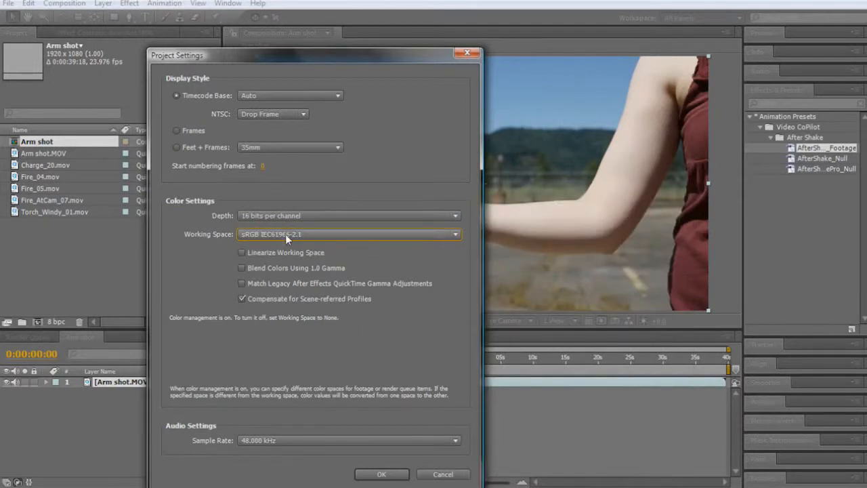
click(242, 252)
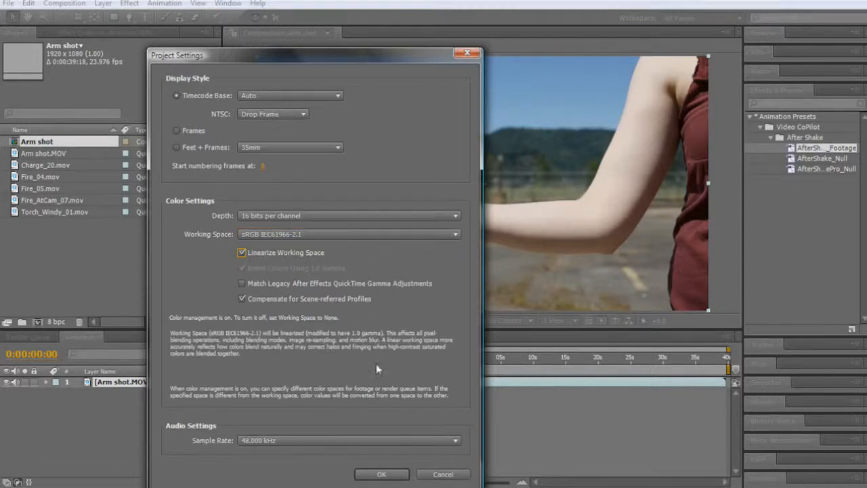
click(380, 474)
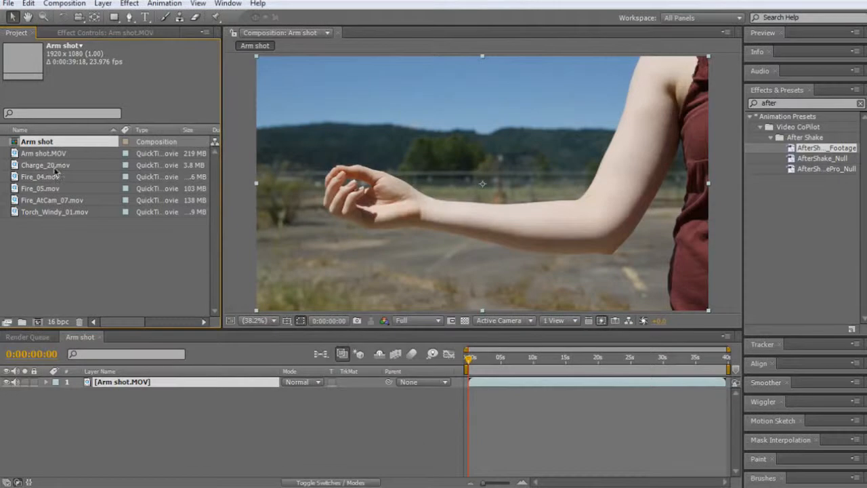
Step: Try Fire_05.mov over the forearm with the Add blending mode and delete the test layer
drag(45, 189, 468, 199)
drag(513, 383, 493, 383)
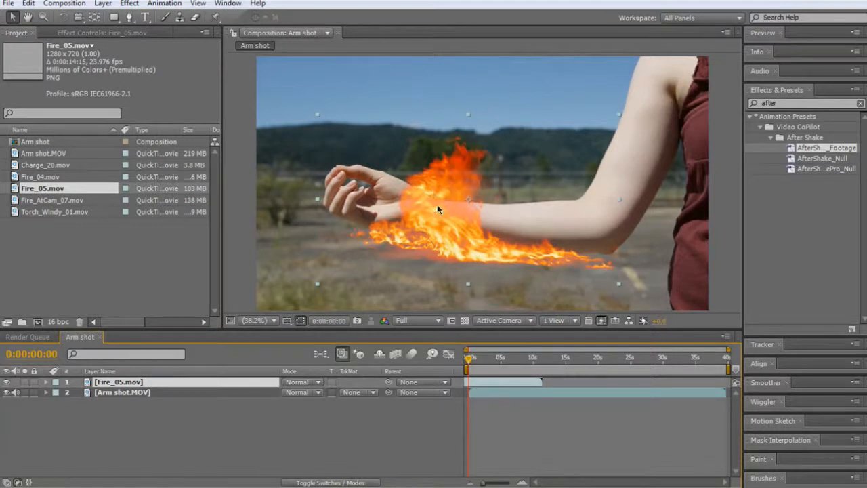
click(300, 383)
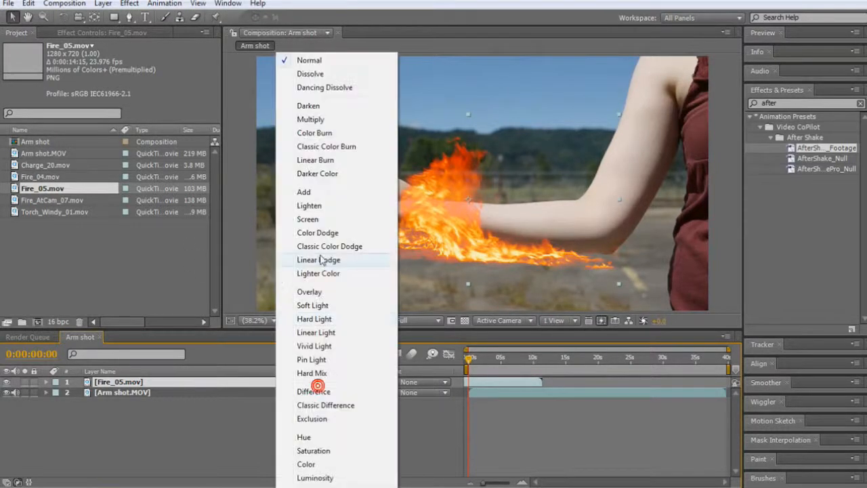
click(324, 193)
mouse_move(464, 237)
mouse_down()
mouse_move(422, 195)
mouse_move(467, 194)
mouse_move(435, 212)
mouse_move(451, 219)
mouse_move(452, 230)
mouse_up()
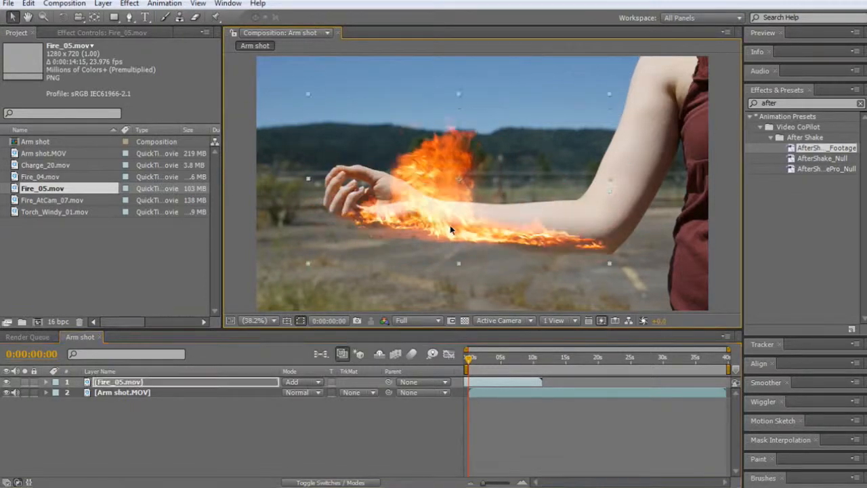
key(Delete)
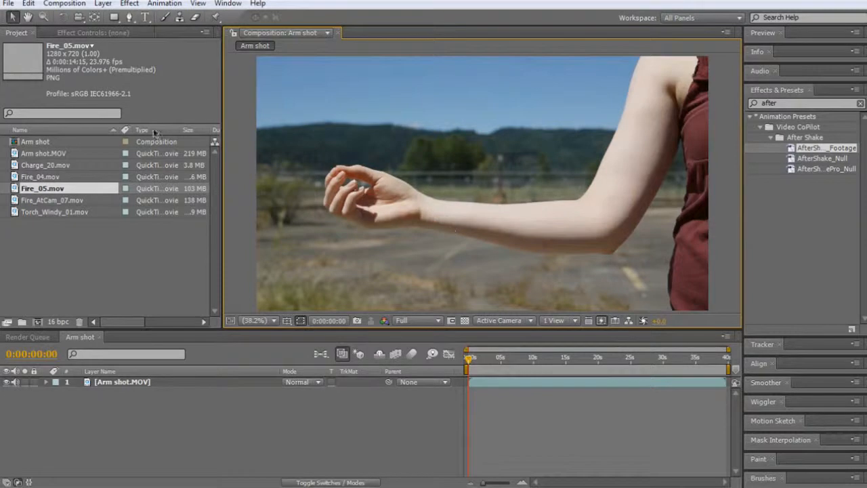
Step: Resize the Arm shot composition to 1280 x 720 px with the aspect ratio locked
click(62, 3)
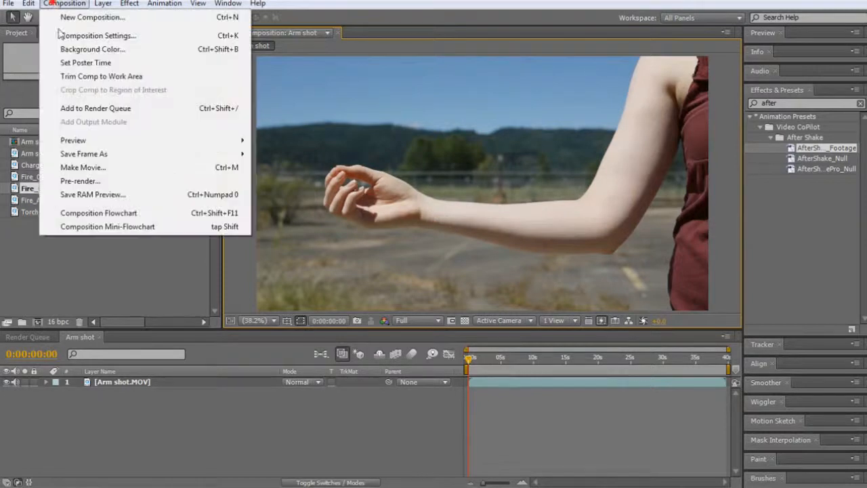
click(112, 37)
click(192, 125)
text(720)
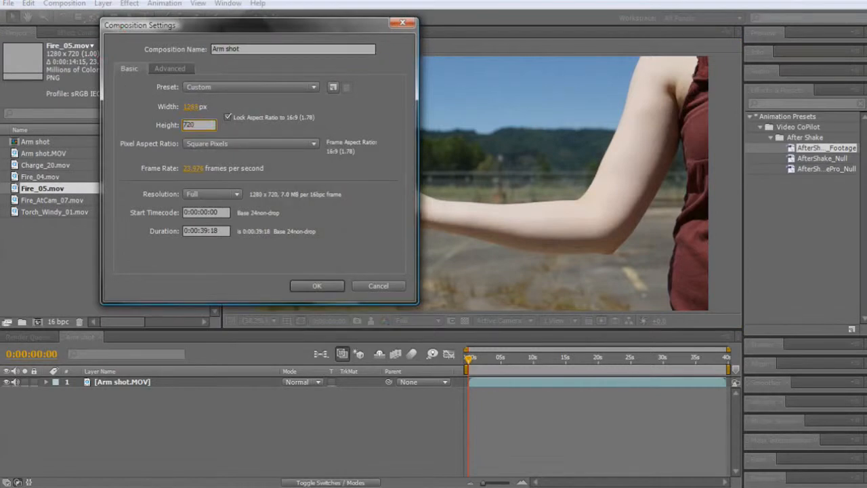
key(Return)
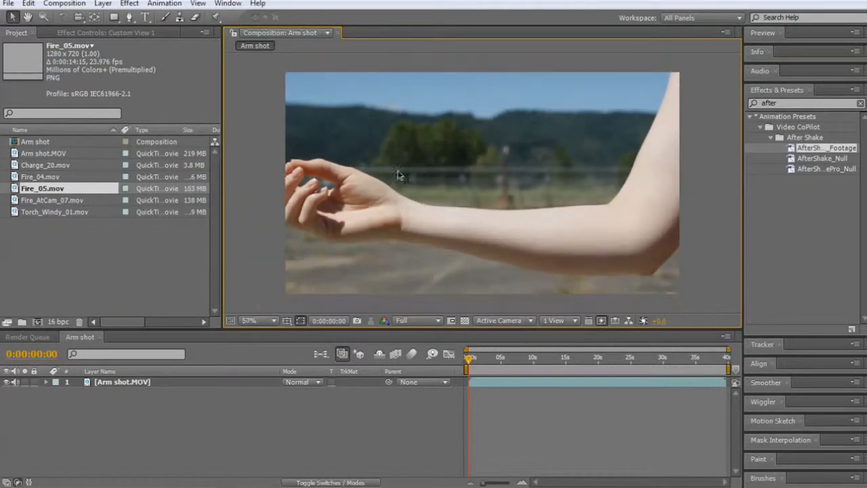
Step: Scale the Arm shot.MOV layer to 66.66% so the footage fits the composition frame
click(170, 380)
key(s)
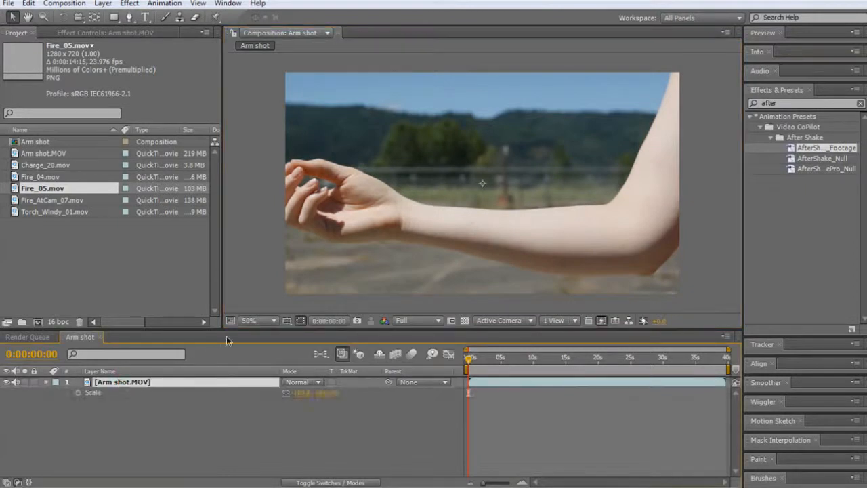
scroll(434, 254, down, 2)
click(303, 392)
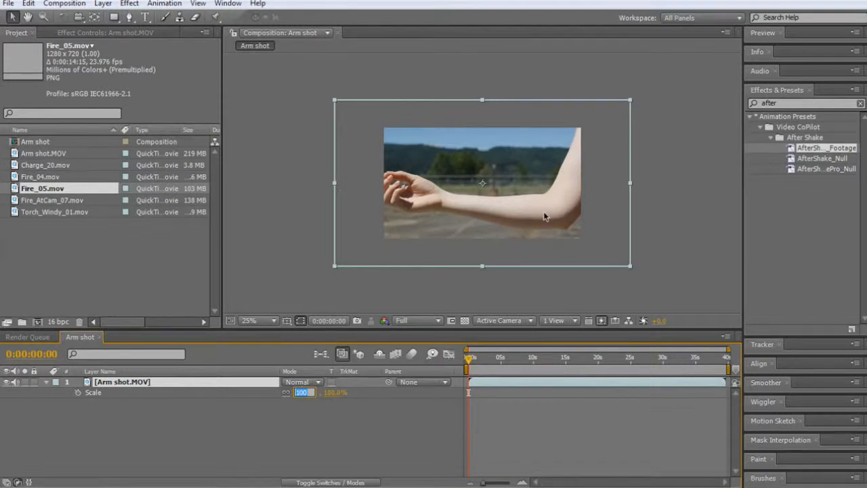
mouse_move(604, 145)
mouse_down()
mouse_move(584, 172)
mouse_move(568, 147)
mouse_move(526, 164)
mouse_move(603, 152)
mouse_move(628, 139)
mouse_move(623, 149)
mouse_move(608, 144)
mouse_up()
click(325, 392)
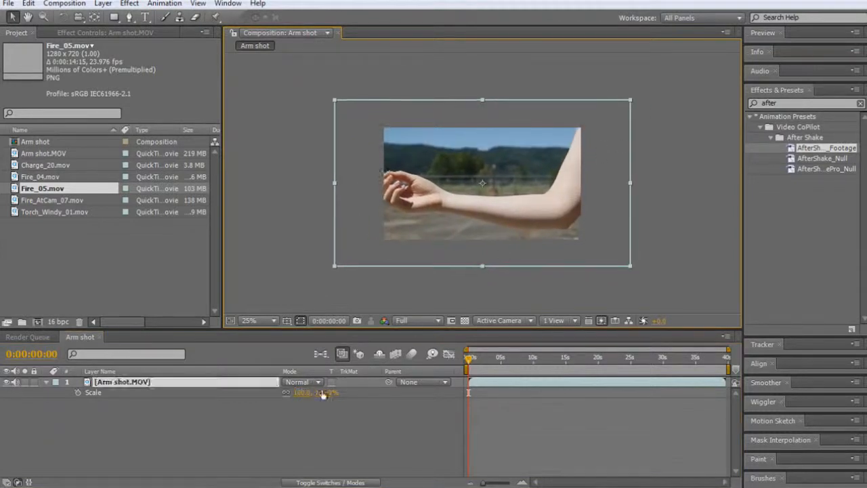
text(66.66)
key(Return)
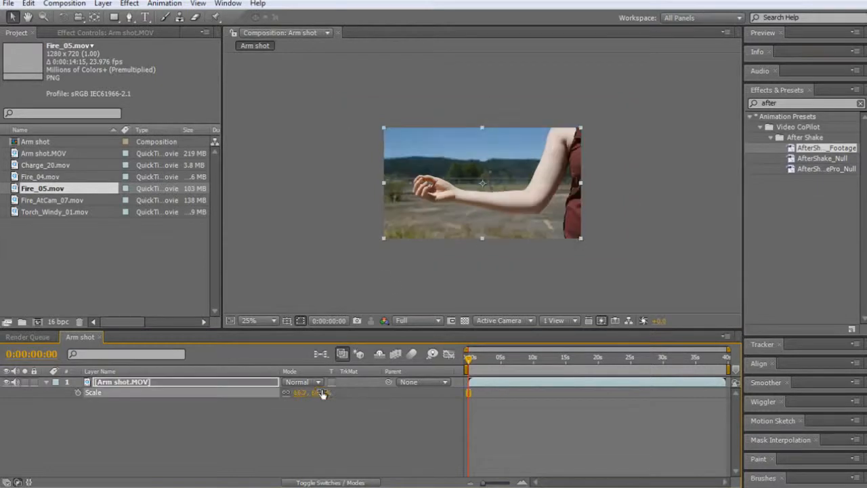
click(366, 163)
key(period)
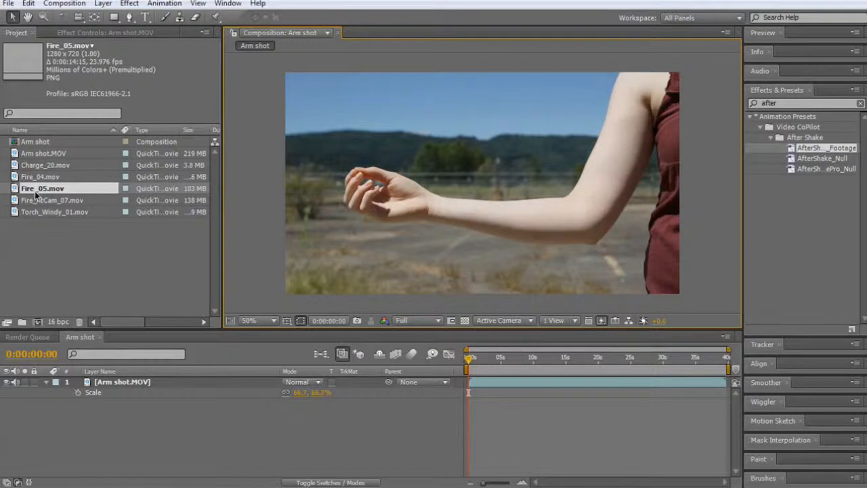
Step: Add Fire_AtCam_07.mov above the arm footage and trim Arm shot.MOV to run from 0:00:00:23 to 0:00:06:20
drag(39, 199, 154, 377)
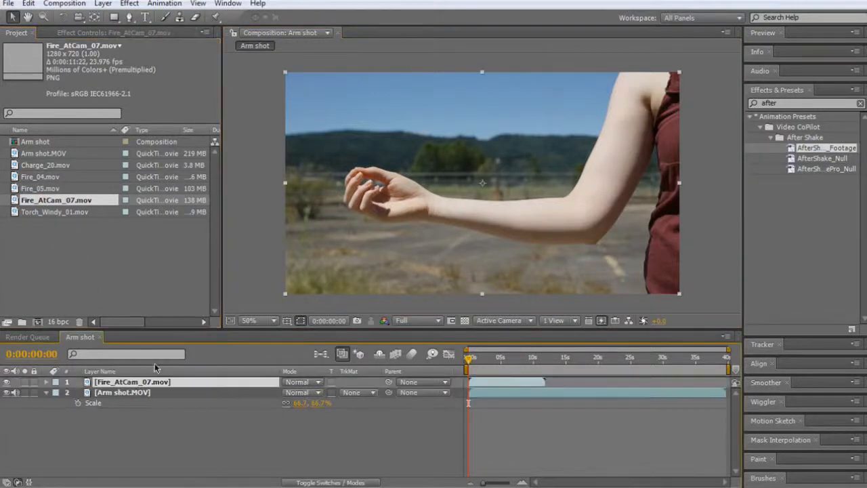
drag(472, 364, 479, 360)
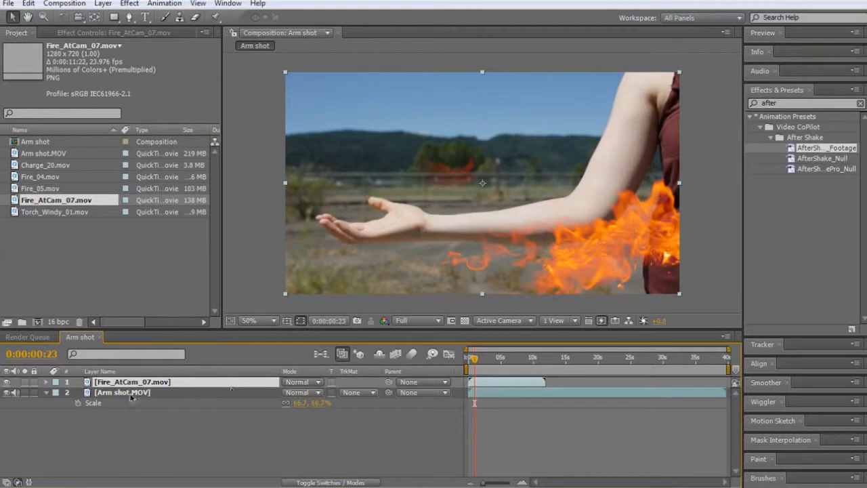
click(130, 394)
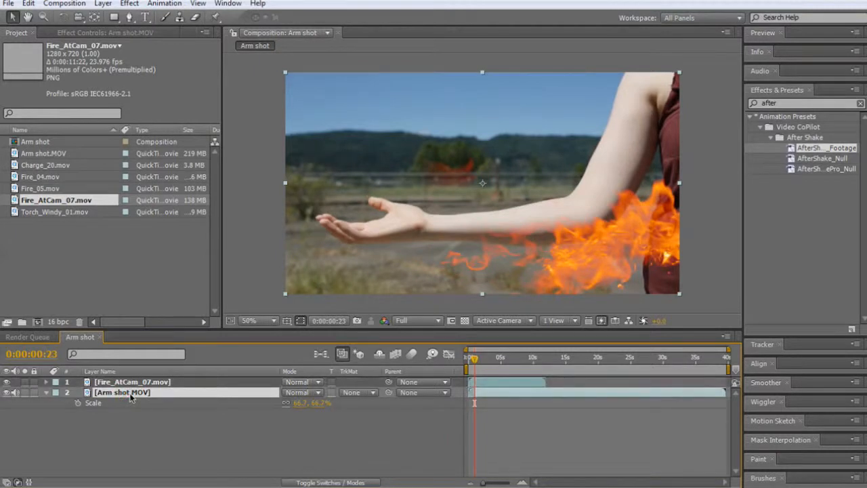
drag(475, 360, 516, 359)
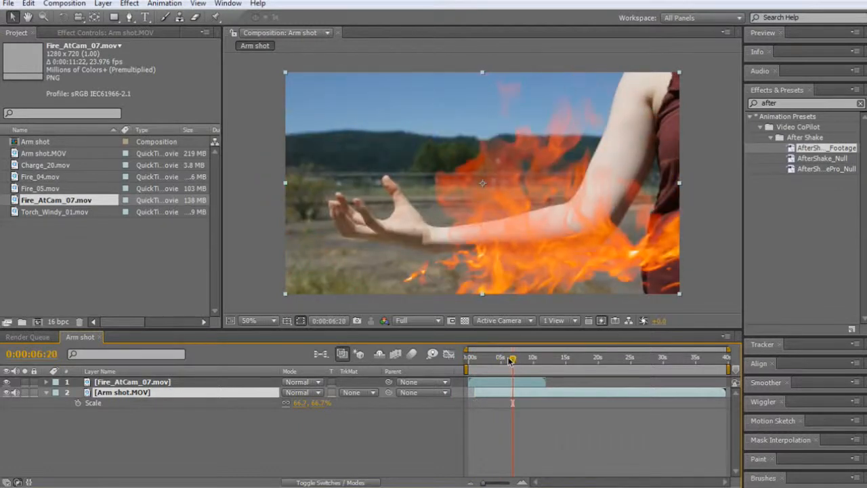
key(alt+])
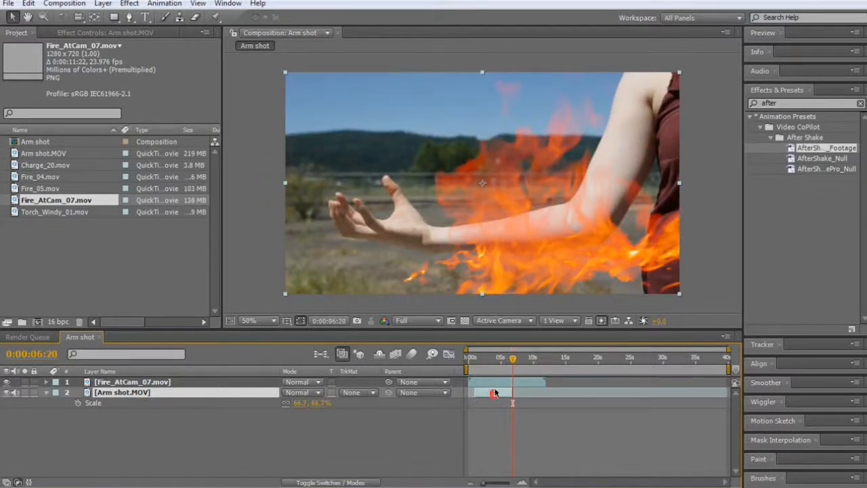
Step: Shift the Fire_AtCam_07.mov layer slightly later in time and set the current time to 0:00:04:22
click(476, 385)
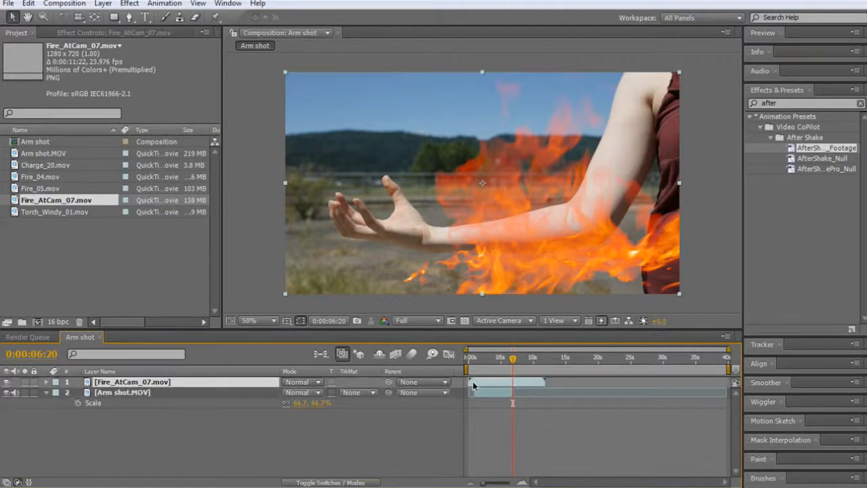
click(481, 359)
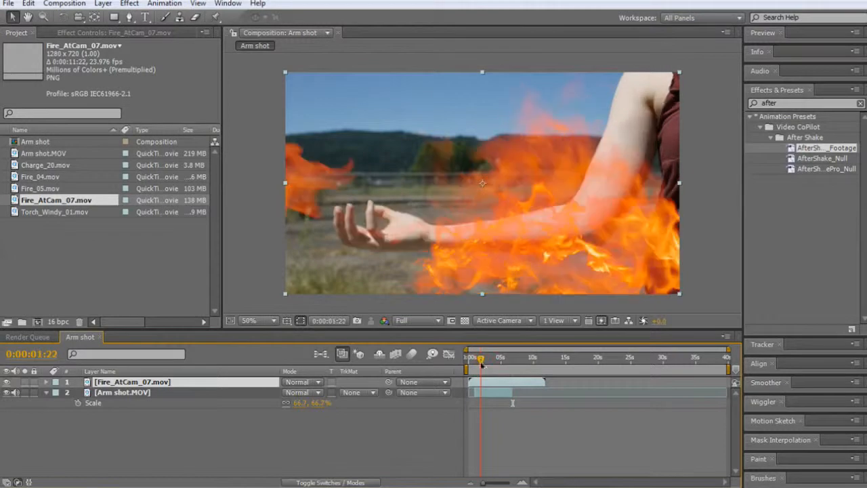
mouse_move(489, 382)
mouse_down()
mouse_move(491, 361)
mouse_move(513, 364)
mouse_move(501, 363)
mouse_move(507, 379)
mouse_move(499, 379)
mouse_up()
click(483, 360)
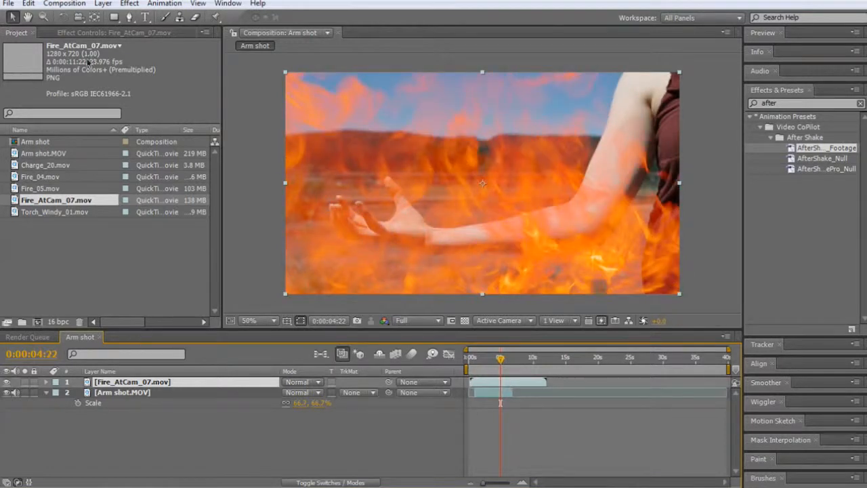
Step: Apply the Tint and Invert effects to the Fire_AtCam_07.mov layer
click(130, 4)
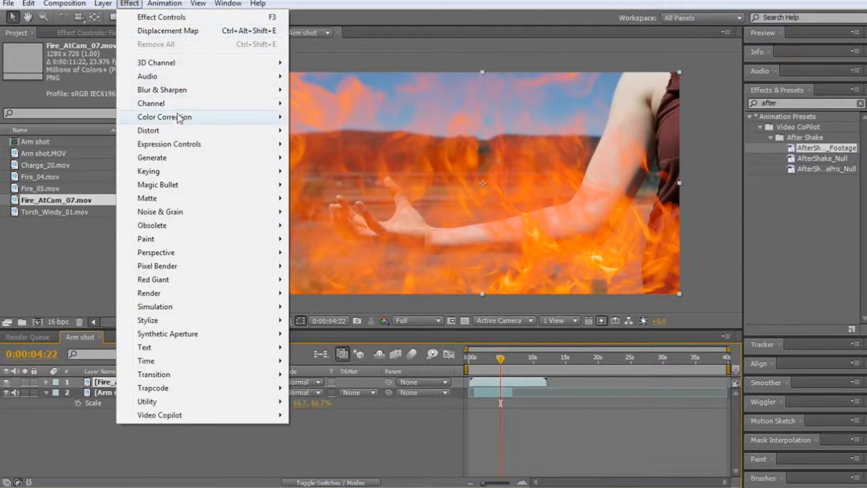
mouse_move(183, 122)
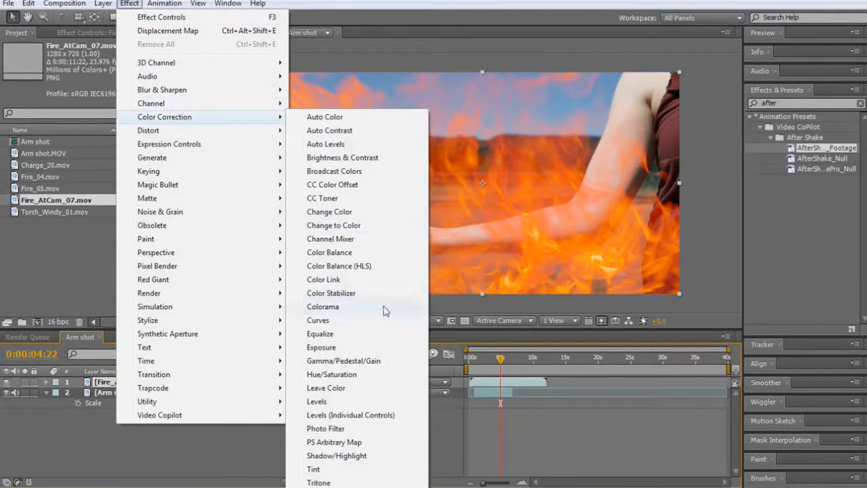
click(317, 469)
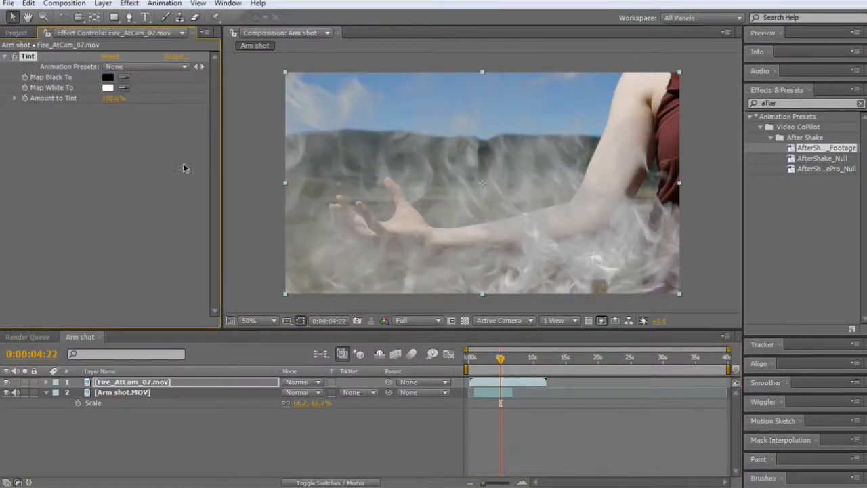
click(131, 3)
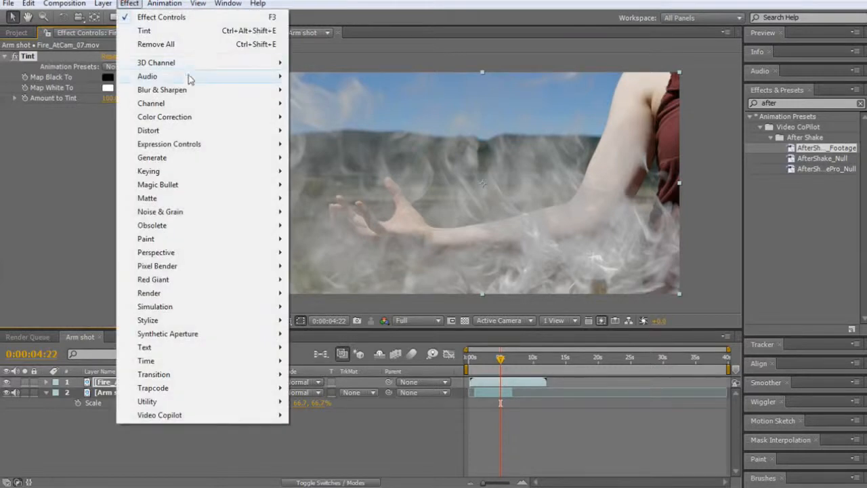
mouse_move(199, 118)
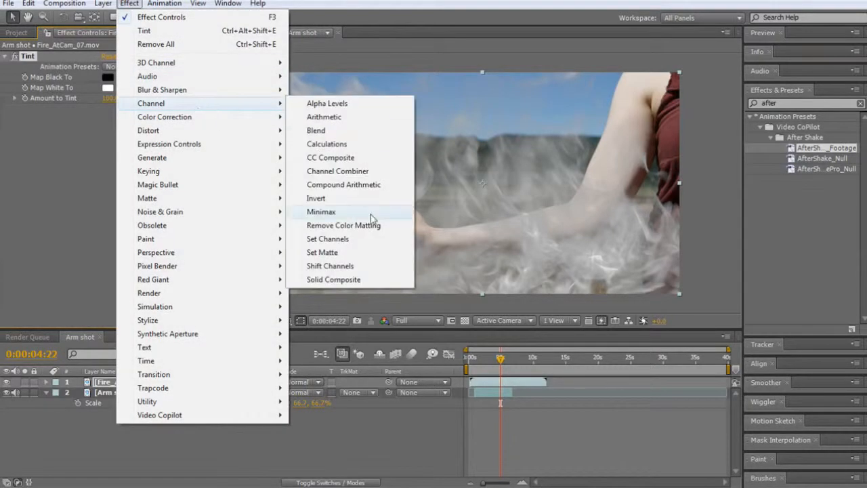
click(358, 199)
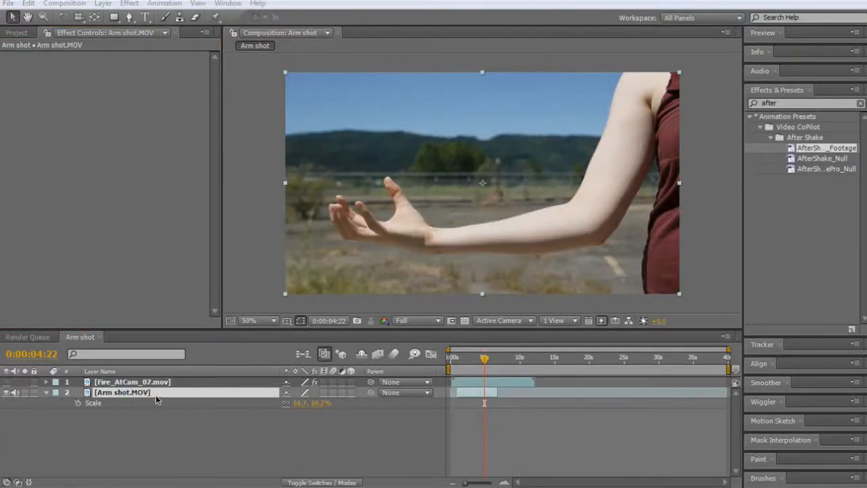
Step: Apply a Displacement Map effect to Arm shot.MOV with Fire_AtCam_07.mov as the displacement map layer
click(128, 4)
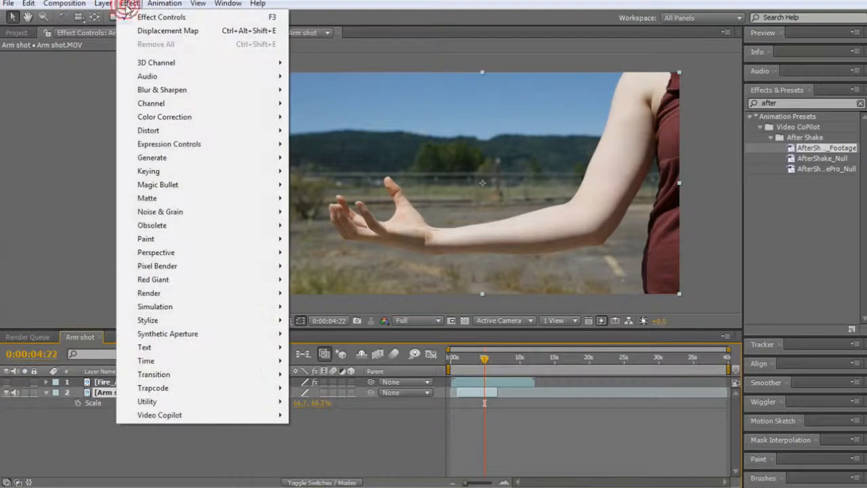
mouse_move(180, 130)
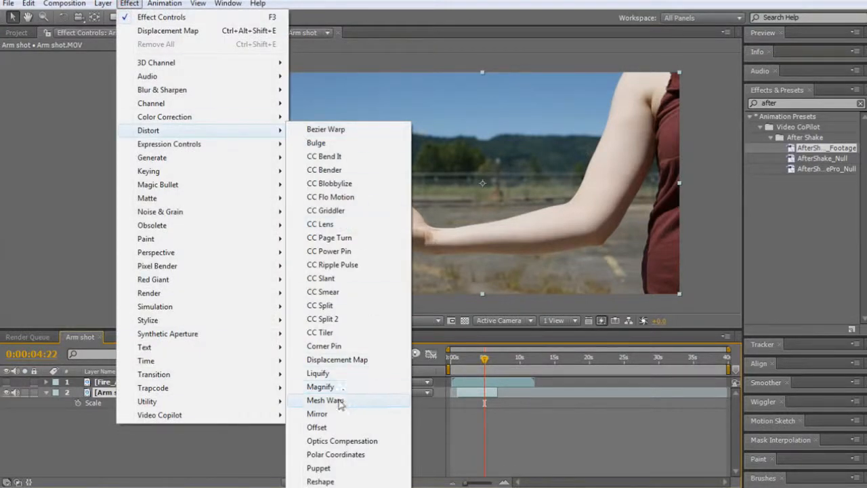
click(346, 360)
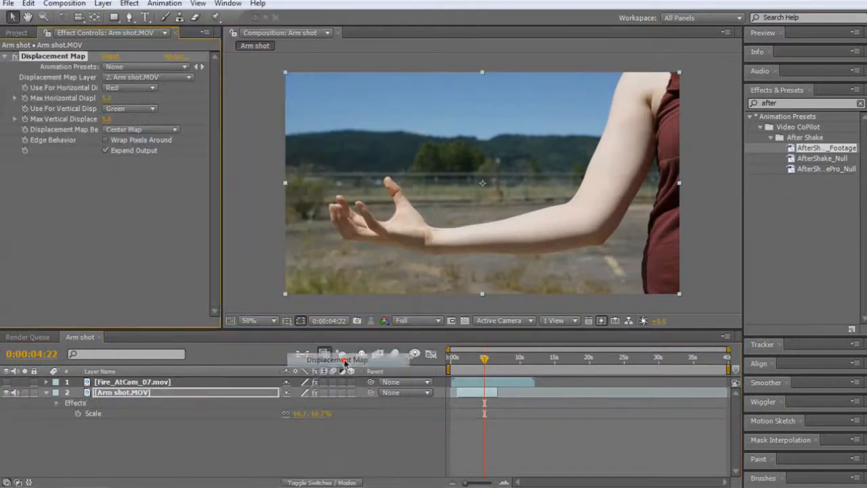
click(166, 78)
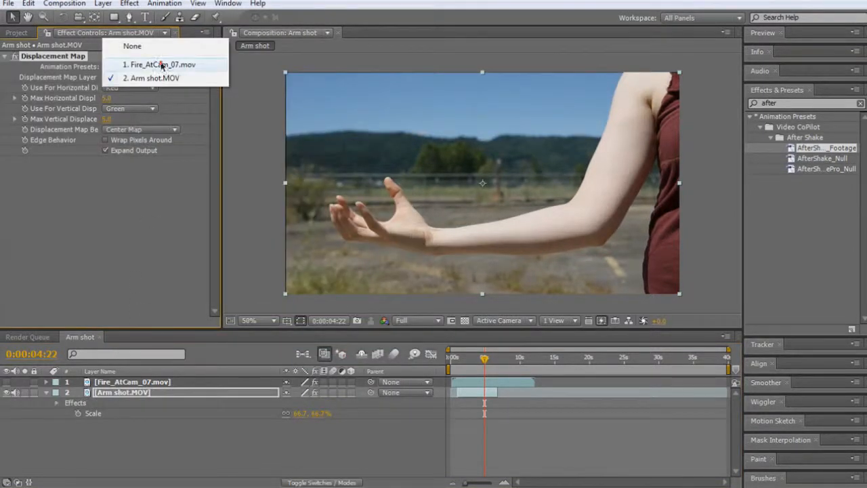
click(162, 66)
Step: Configure the displacement with Alpha for both directions, Stretch Map to Fit, and a Max Vertical Displacement of about -52
click(151, 88)
click(151, 129)
click(146, 108)
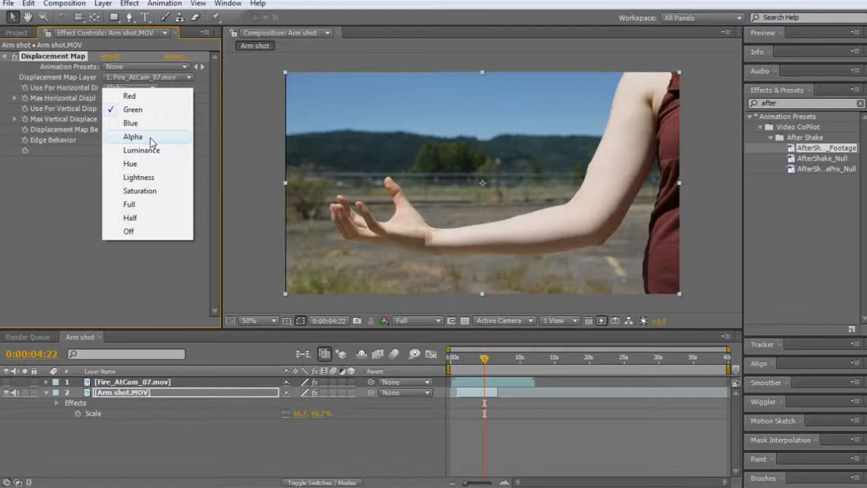
click(151, 139)
click(139, 129)
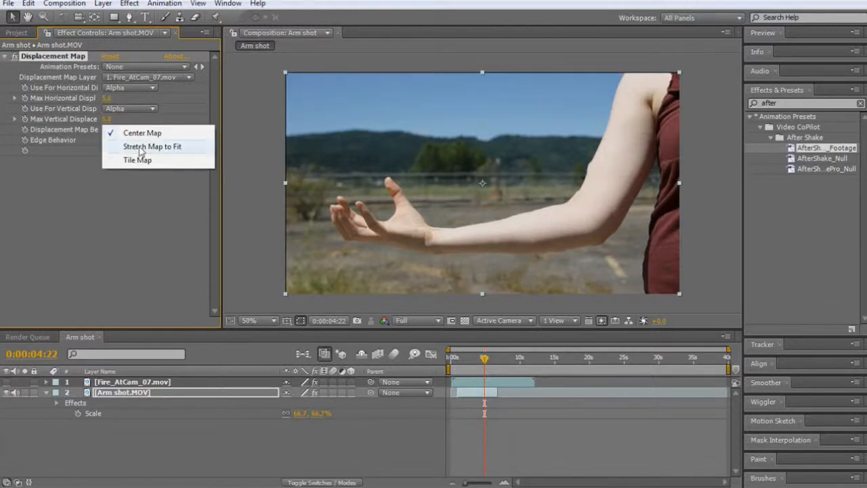
click(141, 147)
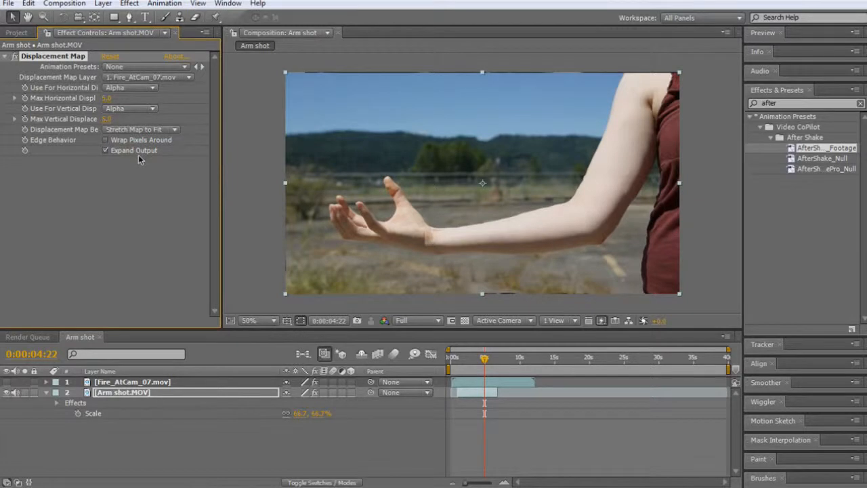
drag(106, 118, 88, 119)
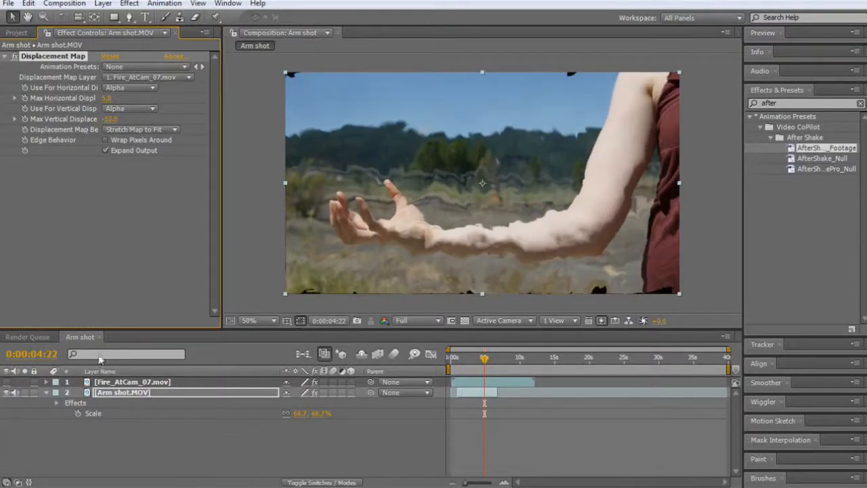
Step: Pre-compose the masked Fire_AtCam_07.mov layer as Heat Haze, moving all attributes into the new composition
click(124, 383)
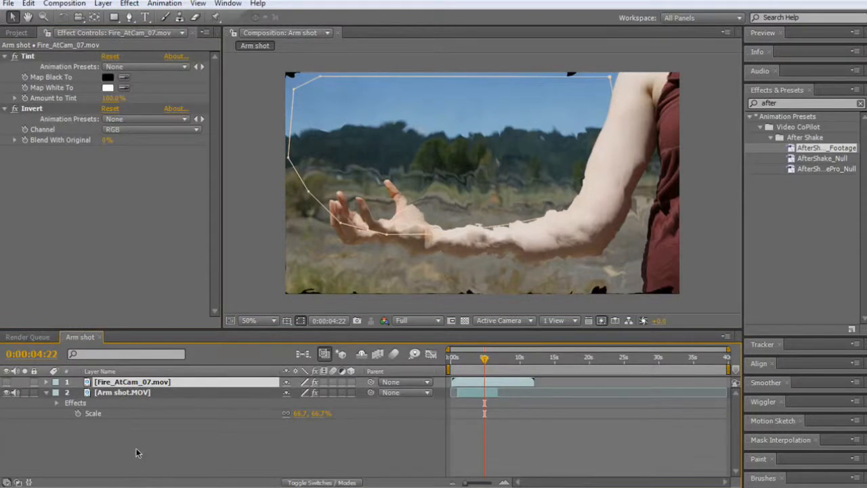
click(80, 4)
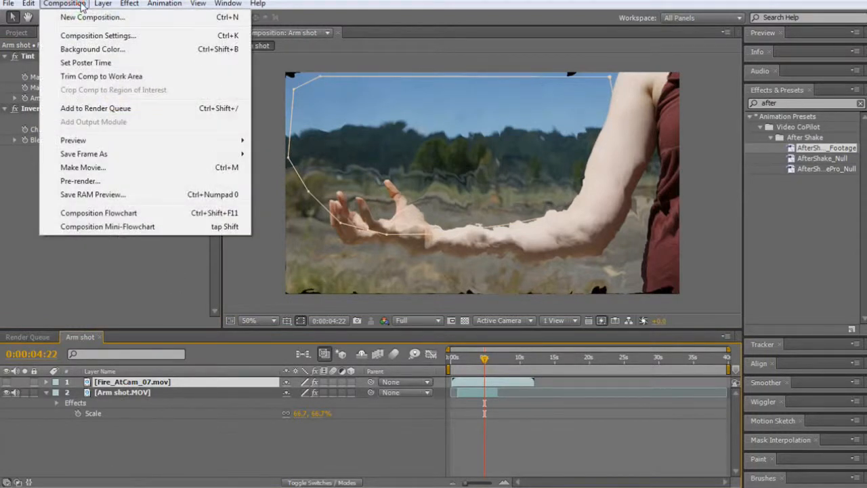
mouse_move(103, 4)
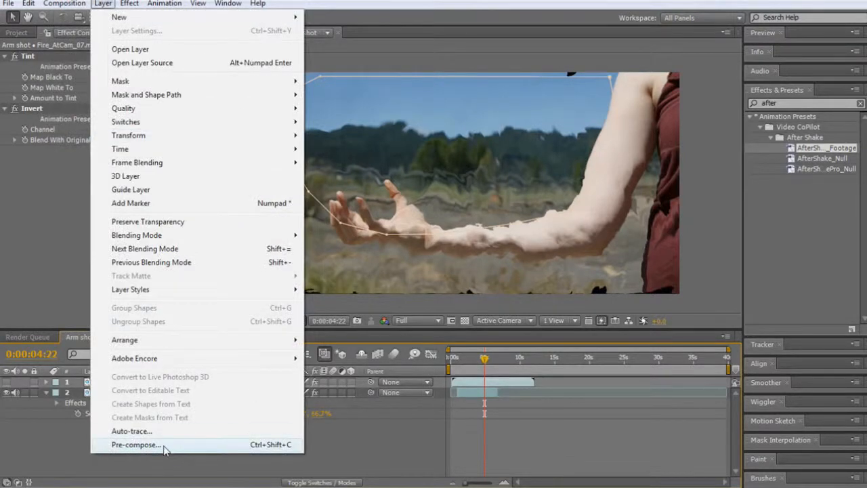
click(135, 444)
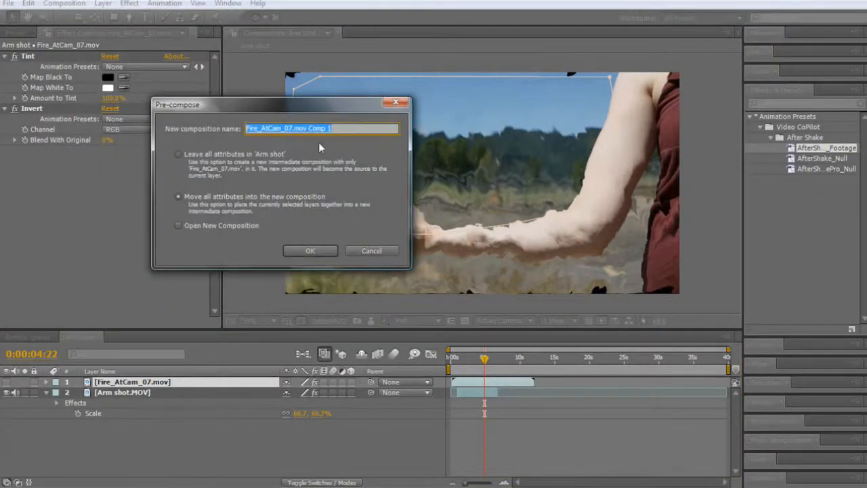
text(Heat Hit)
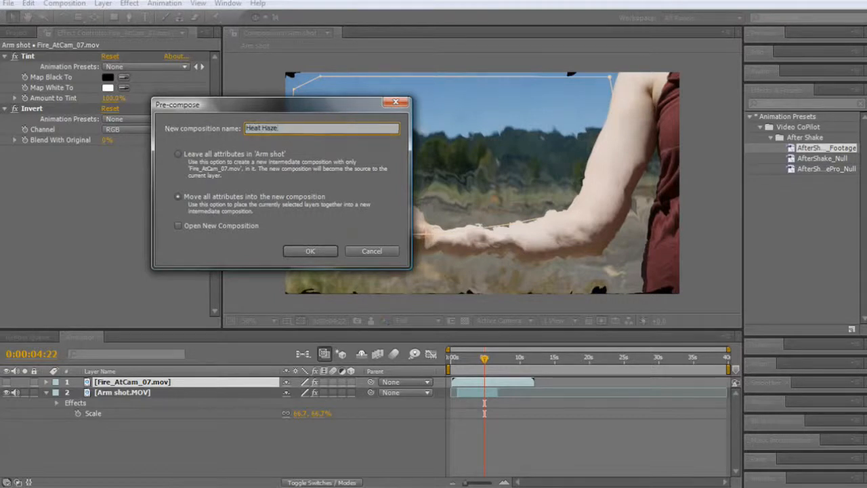
key(Return)
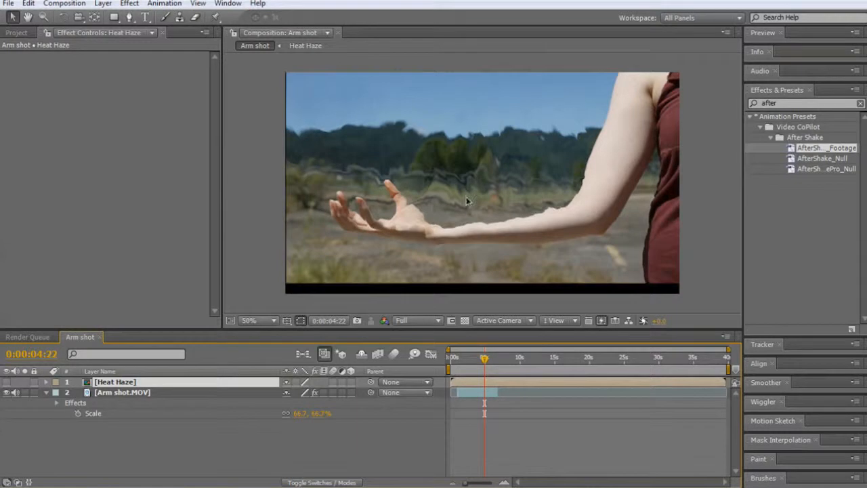
Step: Vary the Max Vertical Displacement of Arm shot.MOV and try shifting the footage down to cover the empty strip below it
click(139, 392)
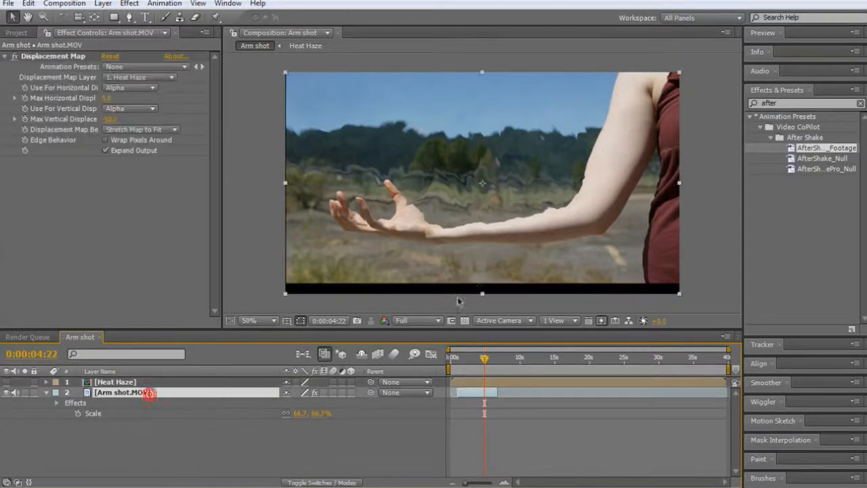
drag(109, 118, 146, 119)
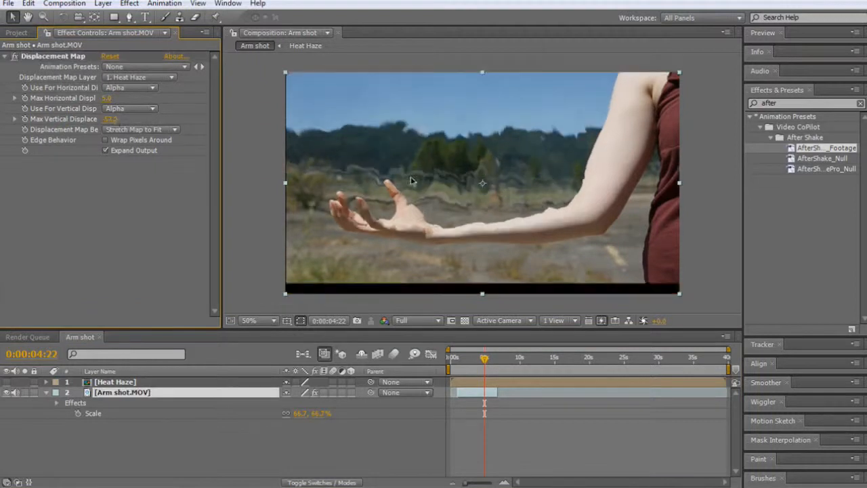
drag(581, 145, 581, 156)
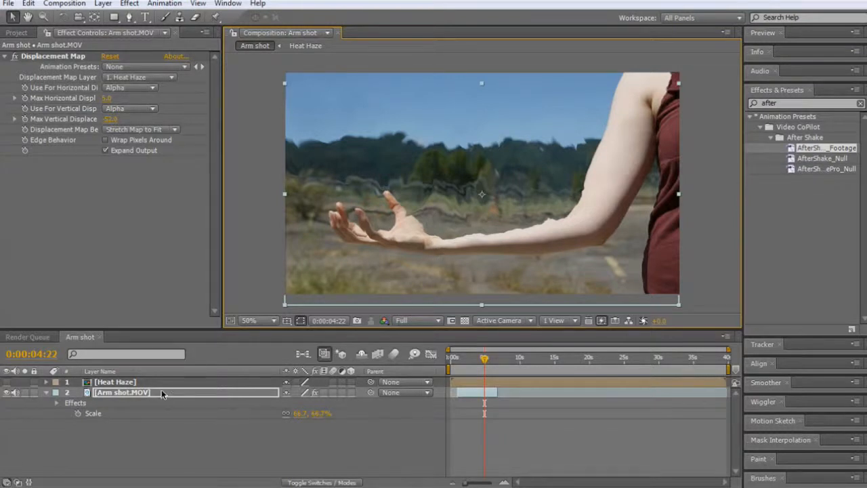
key(ctrl+z)
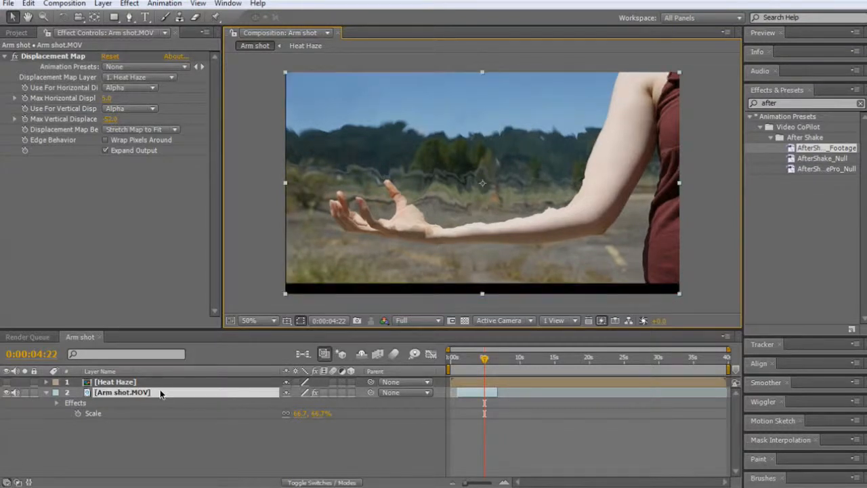
Step: Scale the Arm shot.MOV layer to 70% so the footage extends beyond the composition frame
click(299, 413)
text(70)
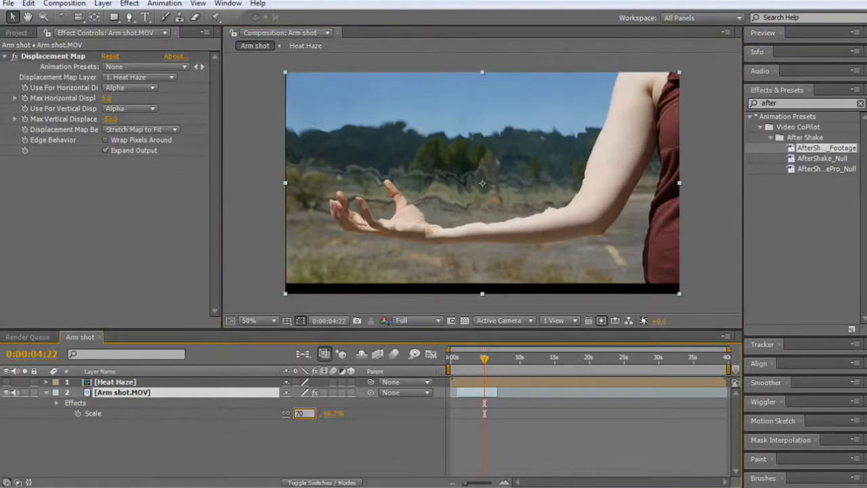
key(Return)
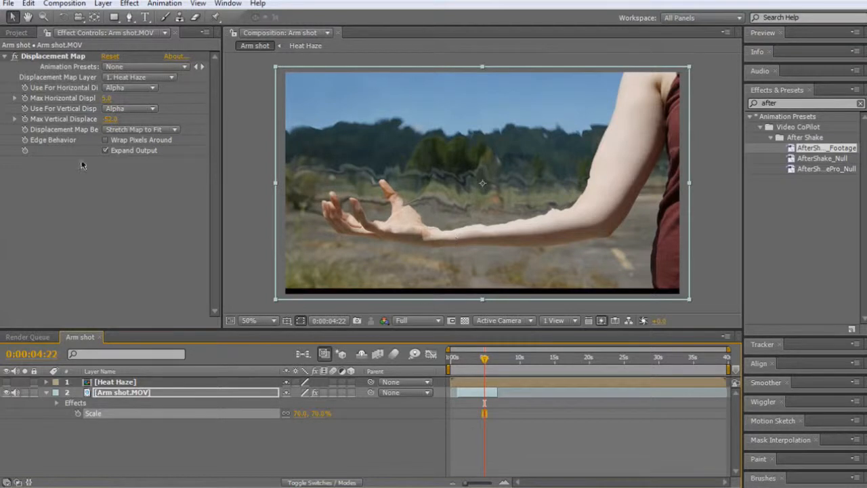
Step: Set the Max Vertical Displacement of Arm shot.MOV to -30 and shift the footage slightly down to cover the frame's lower edge
click(110, 119)
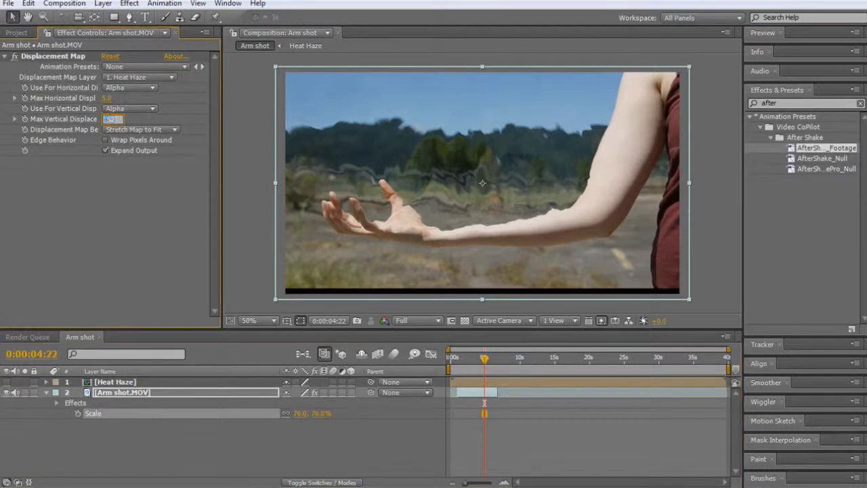
key(Return)
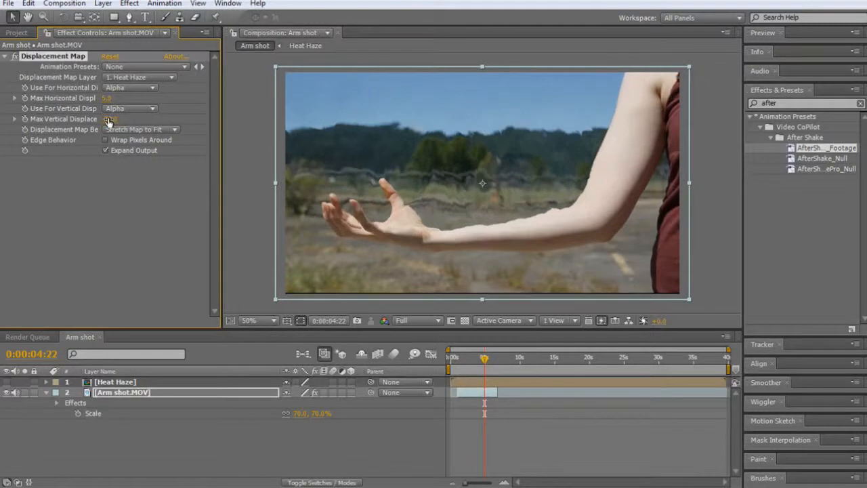
drag(398, 121, 398, 125)
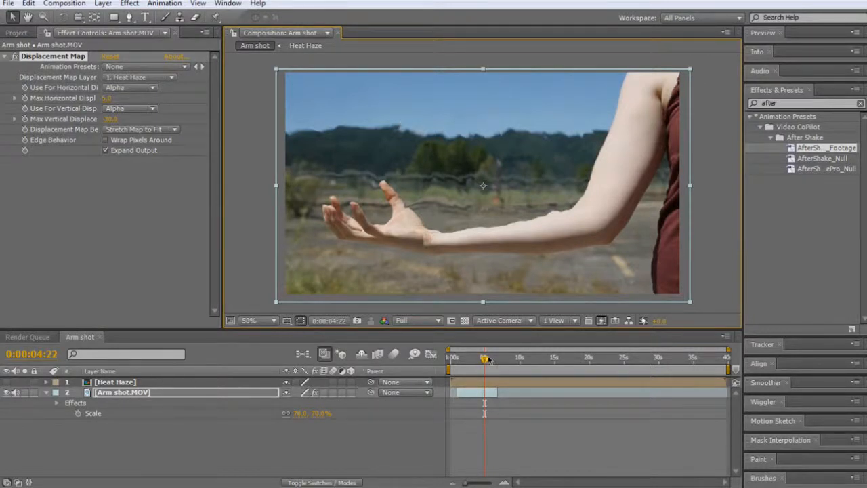
Step: Set the work area from 0:00:00:23 to 0:00:06:18 and trim the Arm shot composition to it
drag(480, 359, 456, 365)
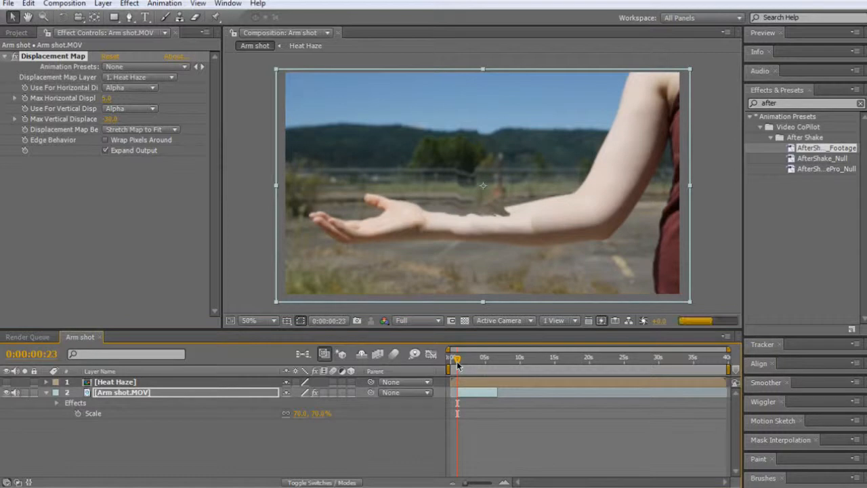
click(496, 357)
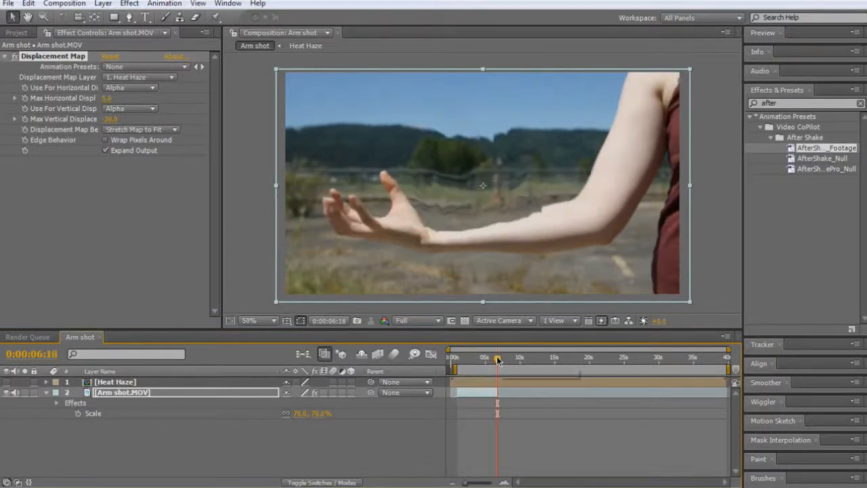
key(n)
right_click(477, 369)
click(535, 403)
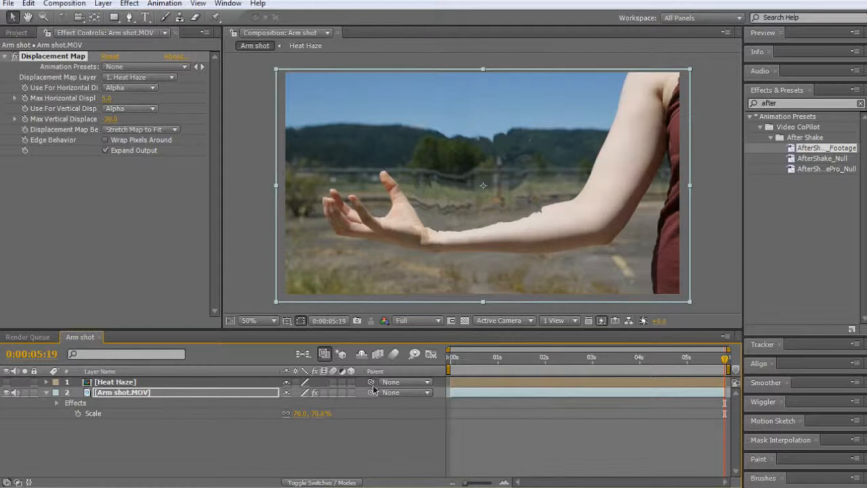
Step: At 0:00:00:11, enable keyframing for Max Horizontal and Max Vertical Displacement on Arm shot.MOV and set both to 0
click(476, 359)
drag(463, 363, 473, 364)
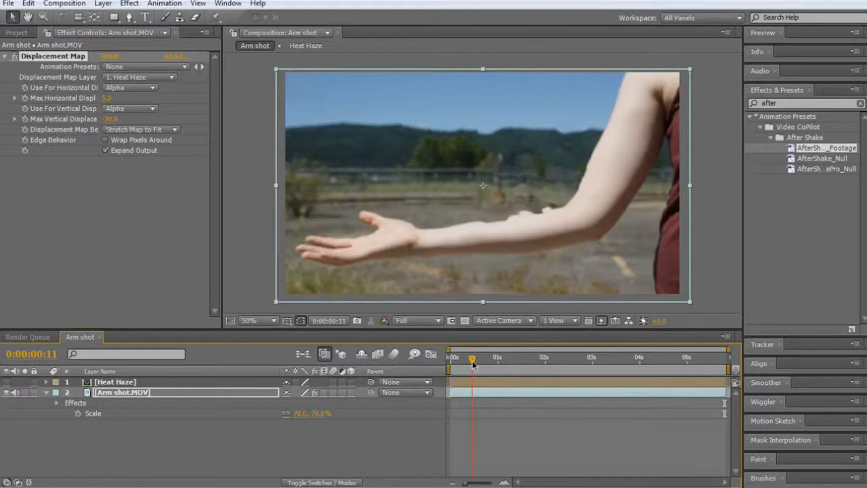
click(25, 98)
click(26, 119)
click(105, 98)
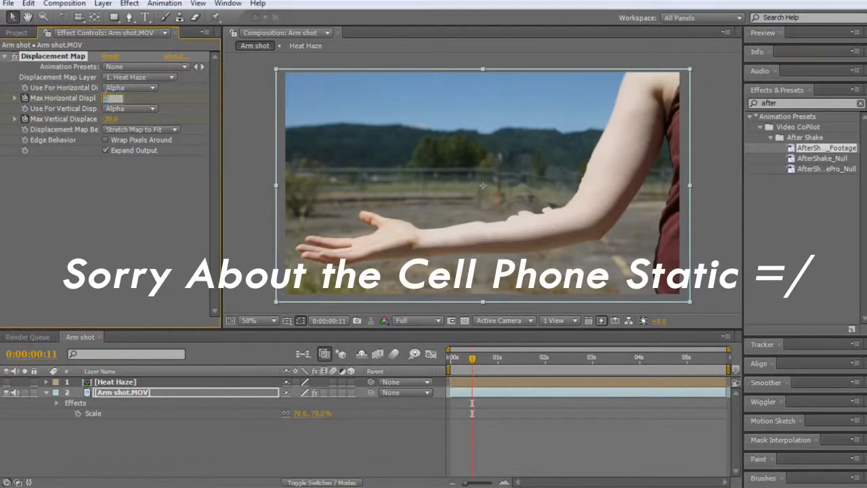
text(0)
key(Return)
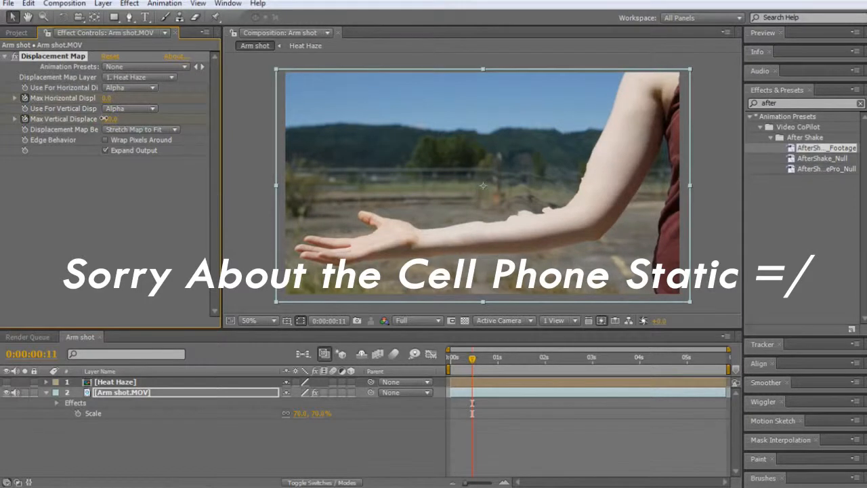
click(105, 119)
text(0)
key(Return)
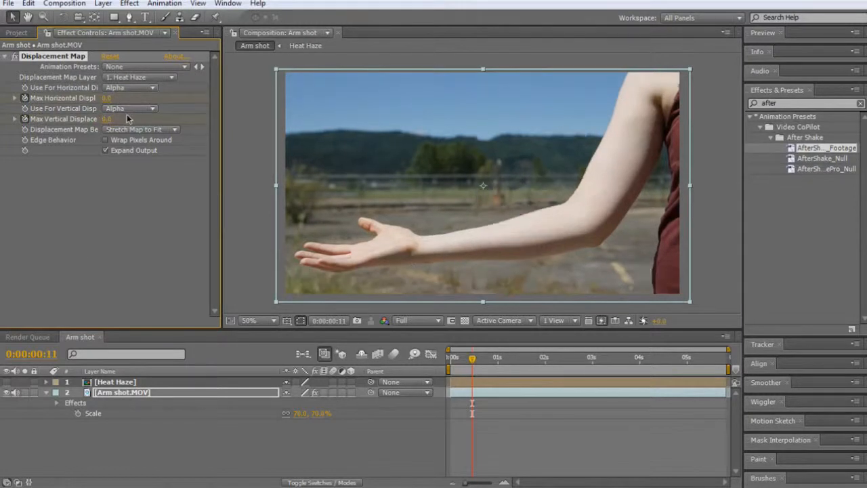
Step: Try a negative Max Vertical Displacement at 0:00:00:11, and return the value to 0
drag(106, 119, 78, 119)
drag(26, 128, 104, 128)
click(107, 119)
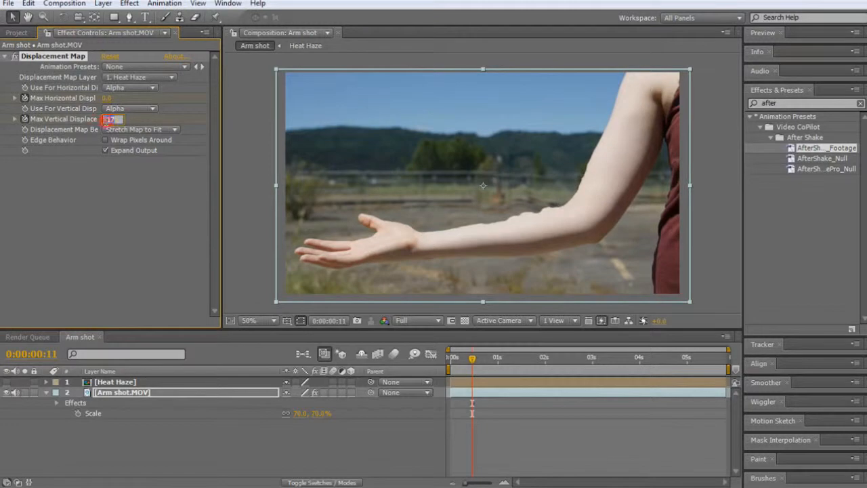
text(0)
key(Return)
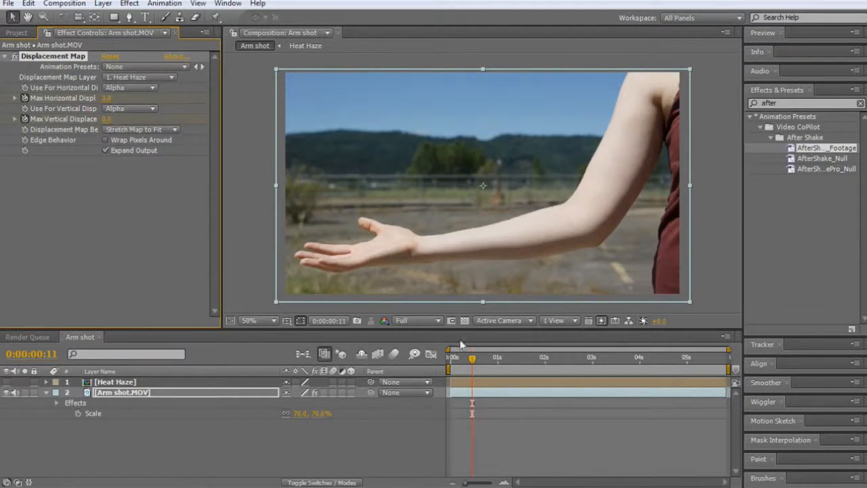
Step: Mark the Arm shot.MOV layer at 0:00:02:02 and 0:00:02:05, and reveal its displacement keyframes
drag(473, 358, 550, 367)
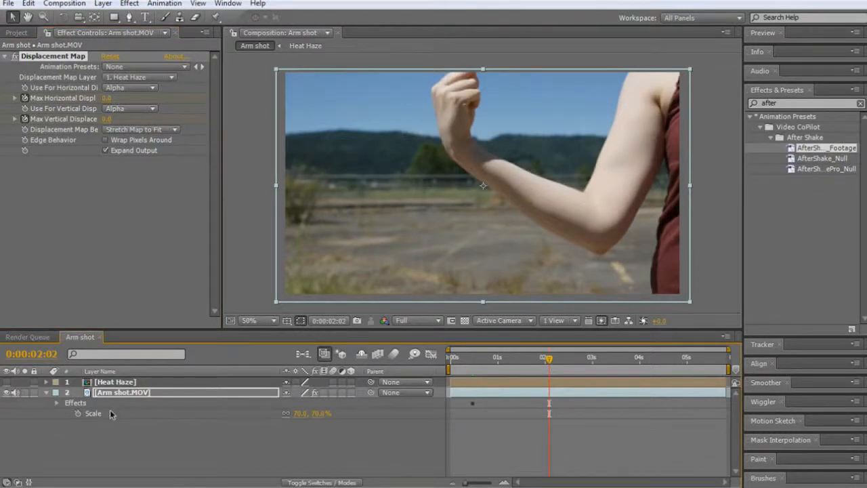
click(184, 393)
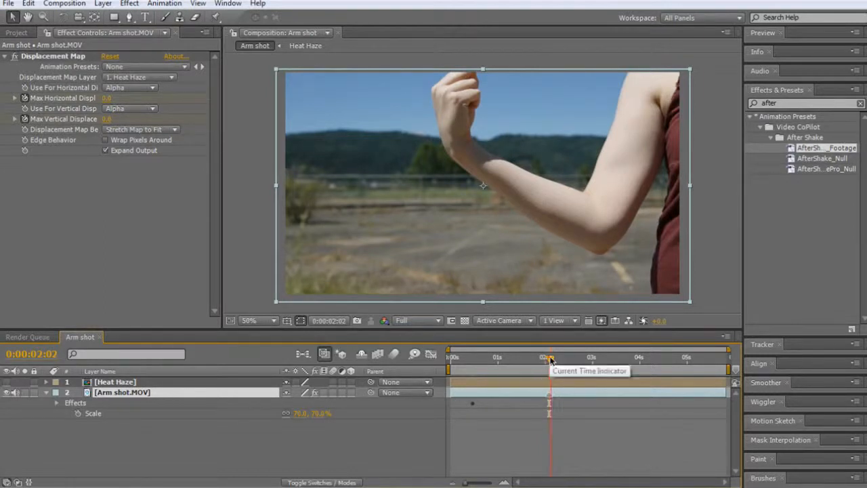
drag(549, 358, 555, 360)
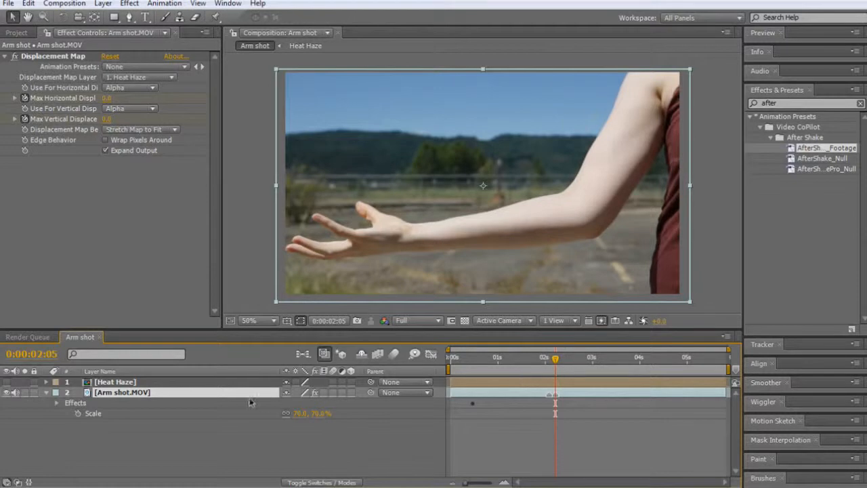
key(u)
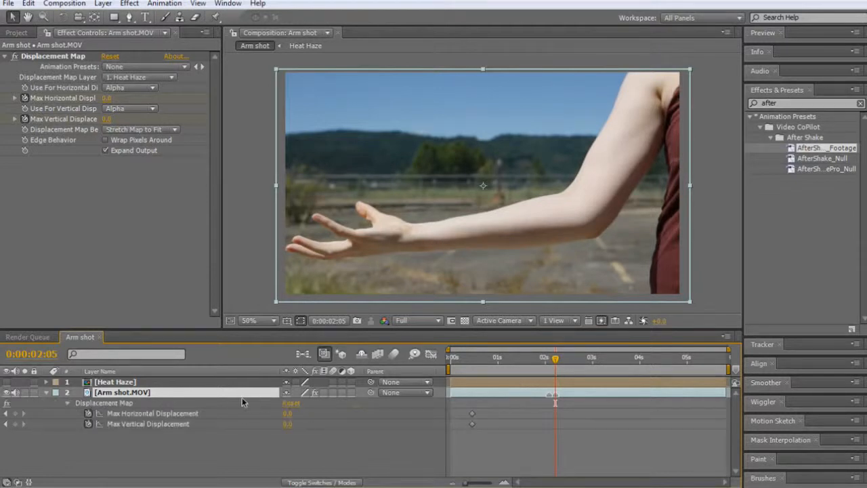
Step: At 0:00:02:02, keyframe Max Horizontal Displacement at 5 and Max Vertical Displacement at -10 on Arm shot.MOV
click(481, 357)
drag(479, 363, 550, 370)
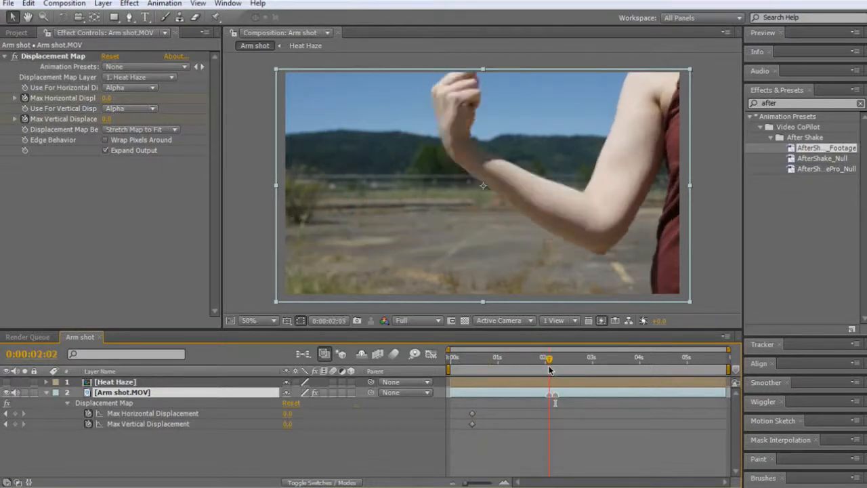
click(107, 98)
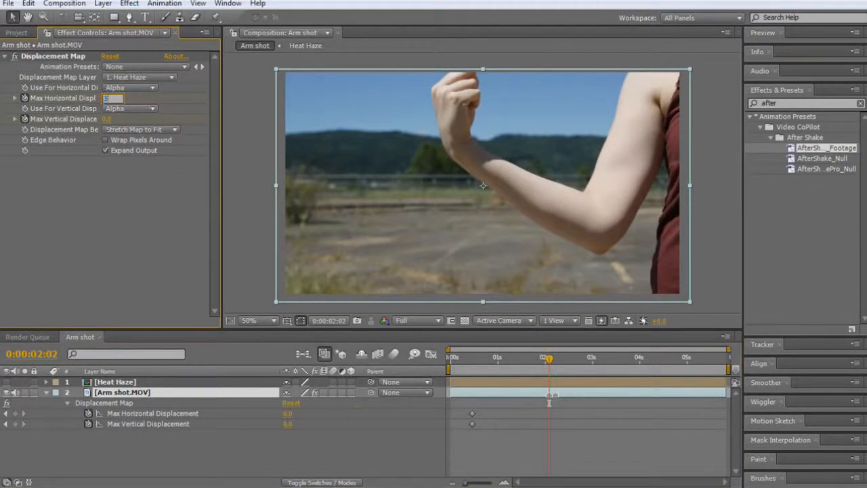
text(5)
key(Return)
click(105, 120)
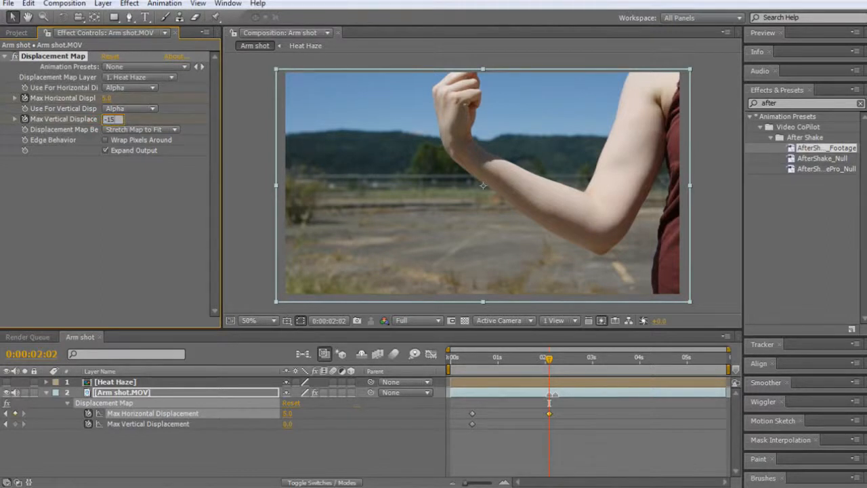
text(-10)
key(Return)
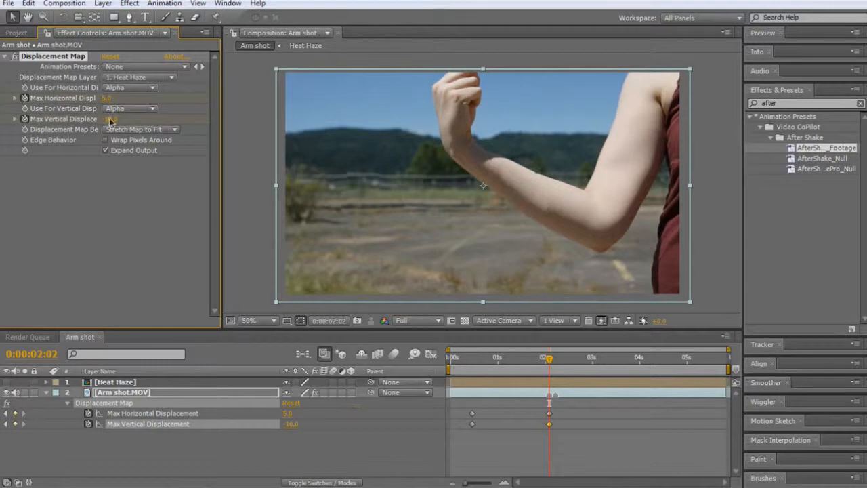
Step: At 0:00:02:05, keyframe Max Vertical Displacement at -20 and Max Horizontal Displacement at 10
drag(550, 361, 557, 363)
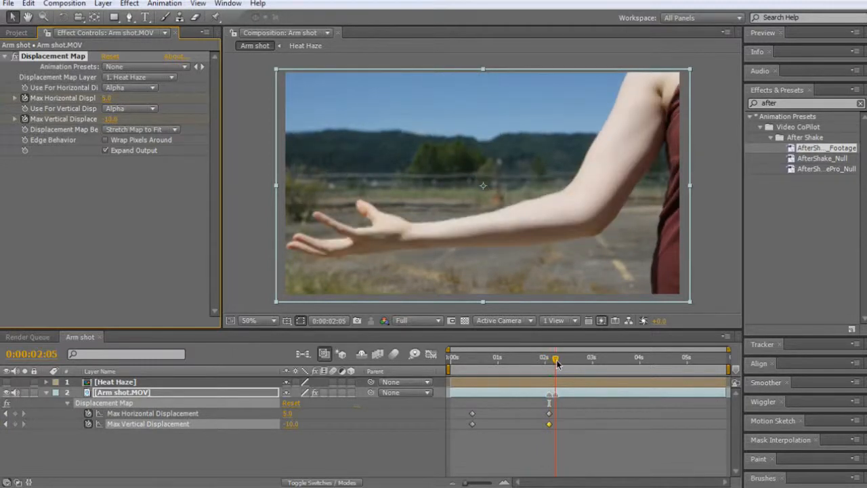
click(111, 118)
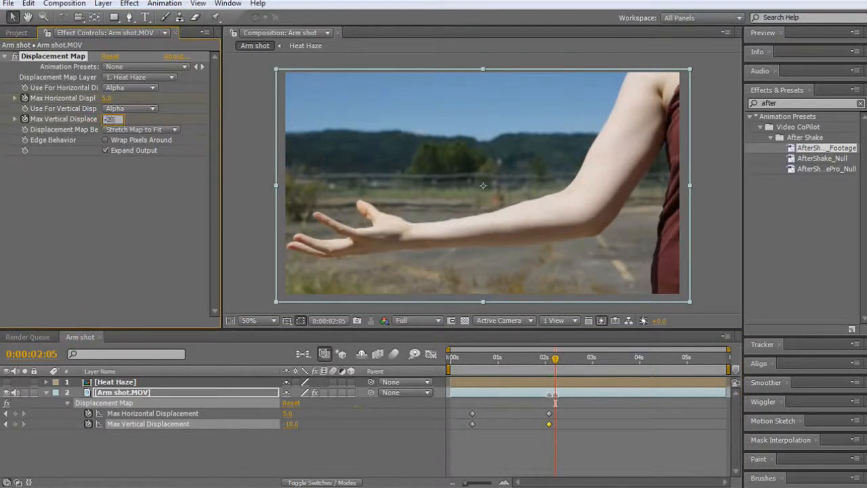
text(-20)
key(Return)
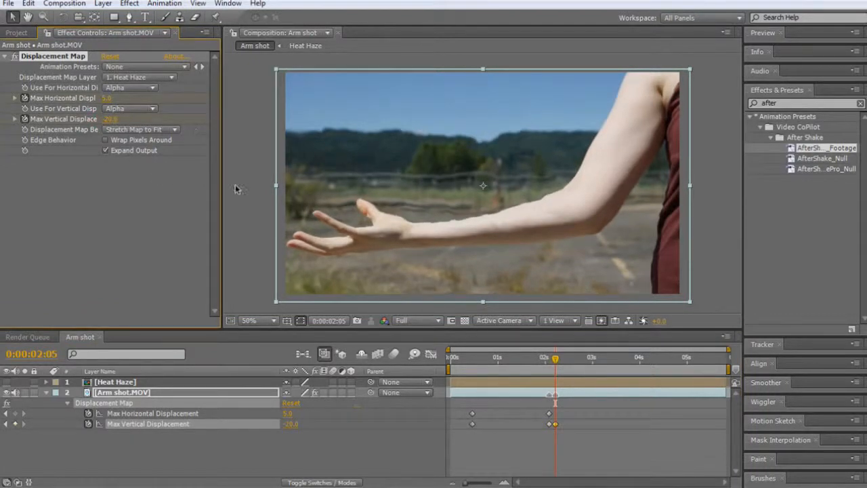
click(106, 98)
text(10)
key(Return)
Step: Keyframe Max Vertical Displacement at -30 at 0:00:02:12, and check the haze up to 0:00:03:05
drag(560, 362, 570, 363)
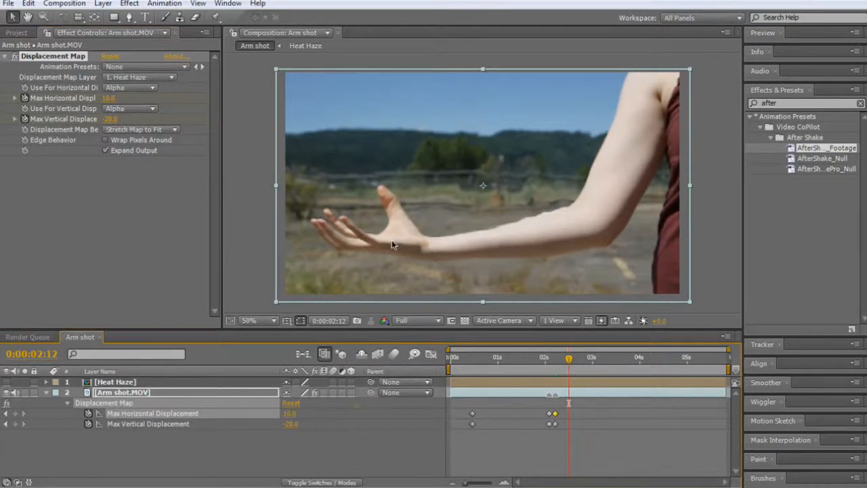
click(110, 118)
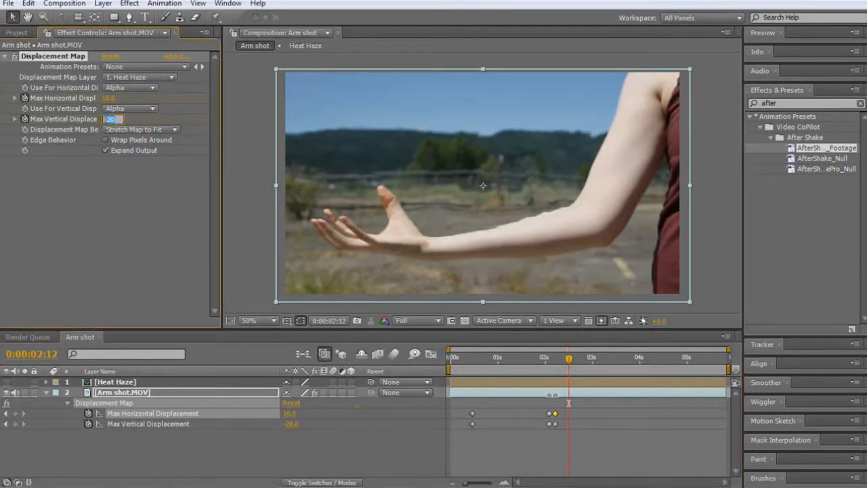
text(-30)
key(Return)
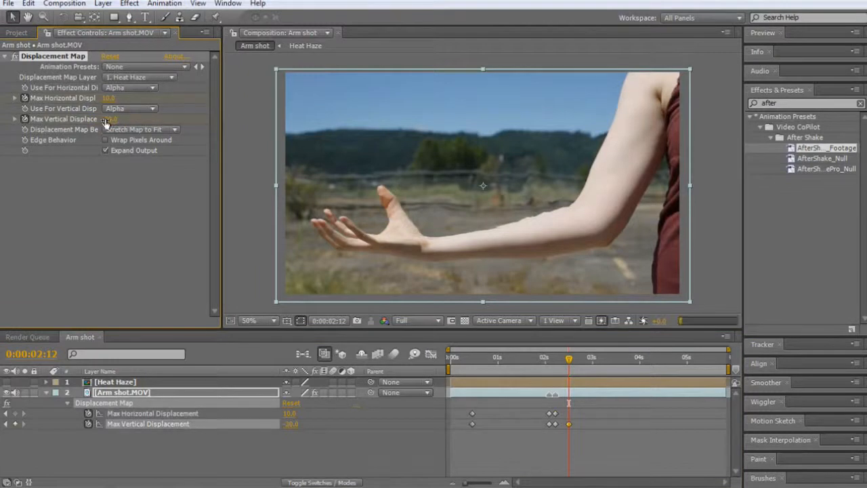
drag(573, 362, 600, 369)
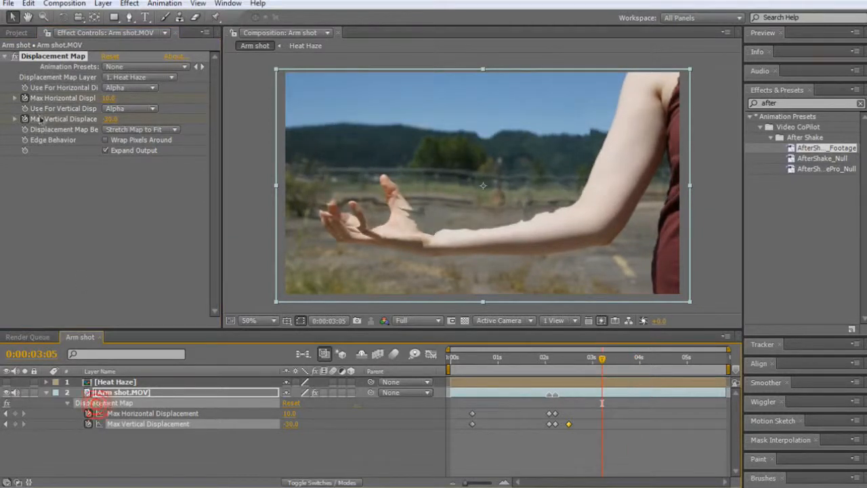
click(73, 195)
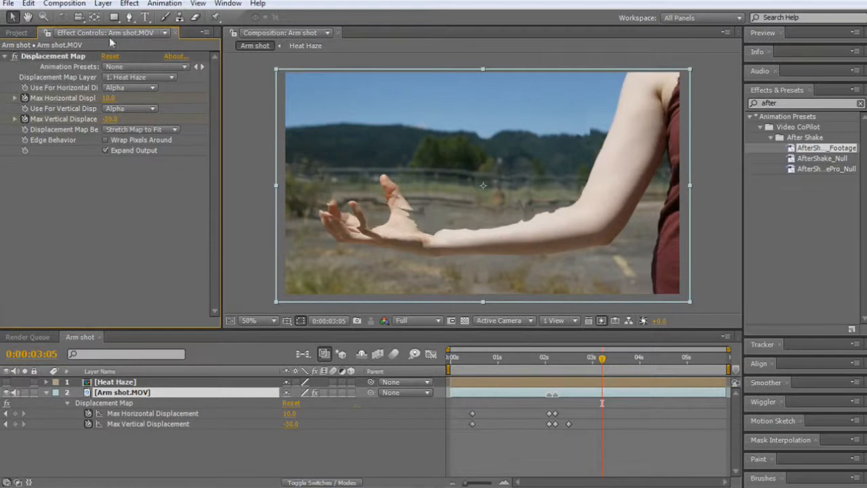
Step: Go to 0:00:02:05 and add Charge_20.mov to the Arm shot composition over the hand
click(16, 32)
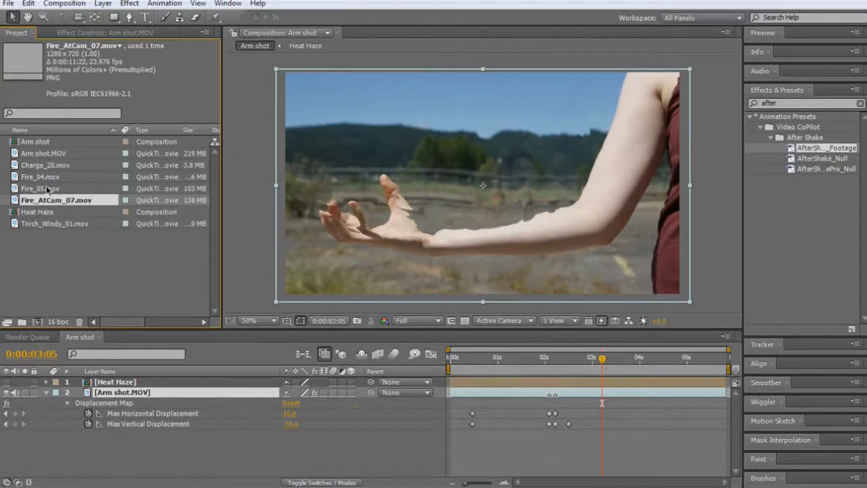
click(555, 357)
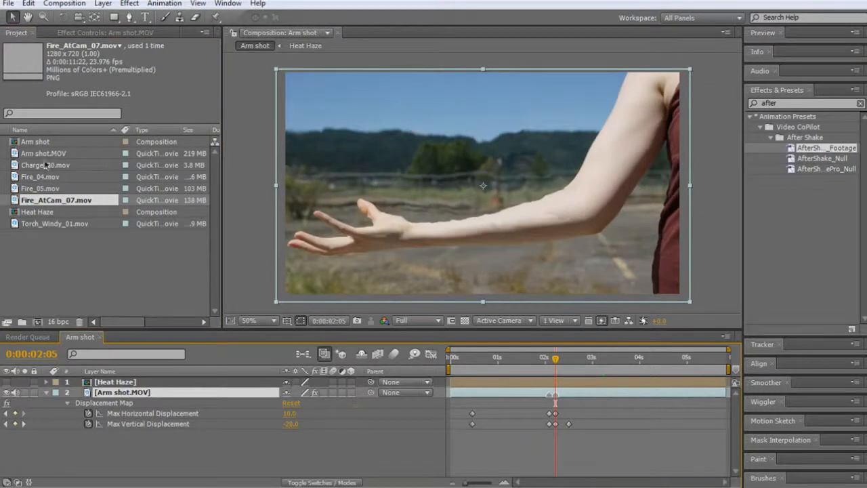
drag(35, 166, 373, 209)
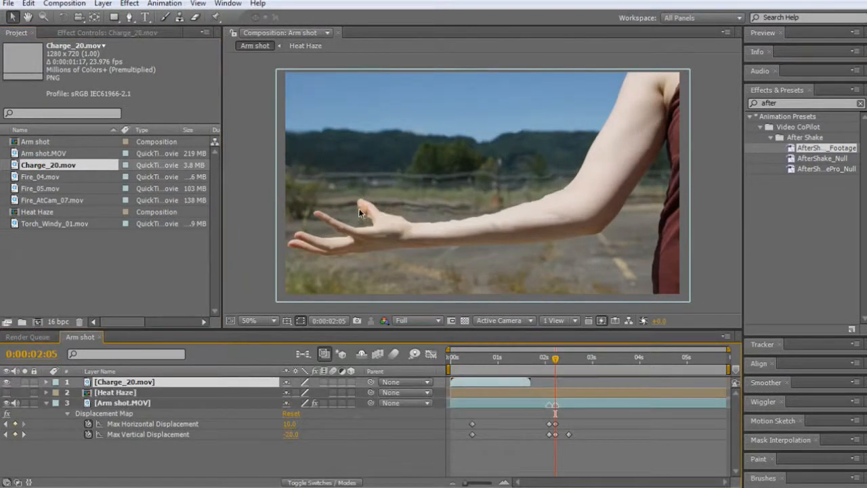
Step: Shift the Charge_20.mov layer in time so it starts at about 0:00:02:02, and check the burst against the hand at 0:00:02:05
drag(513, 382, 588, 395)
mouse_move(559, 365)
mouse_down()
mouse_move(575, 363)
mouse_move(552, 372)
mouse_up()
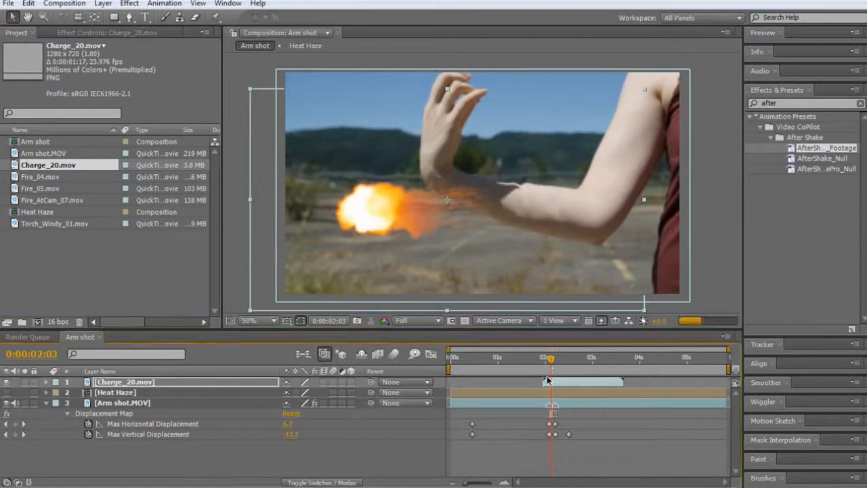
click(544, 383)
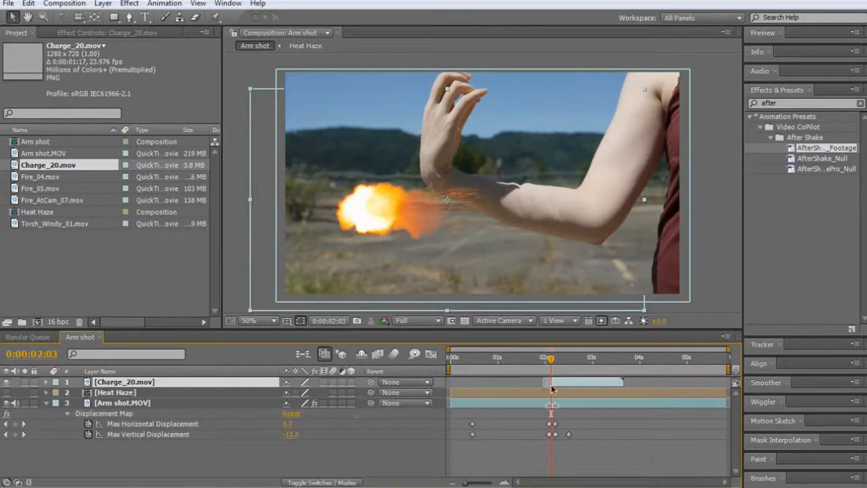
drag(560, 385, 557, 364)
key(Caps_Lock)
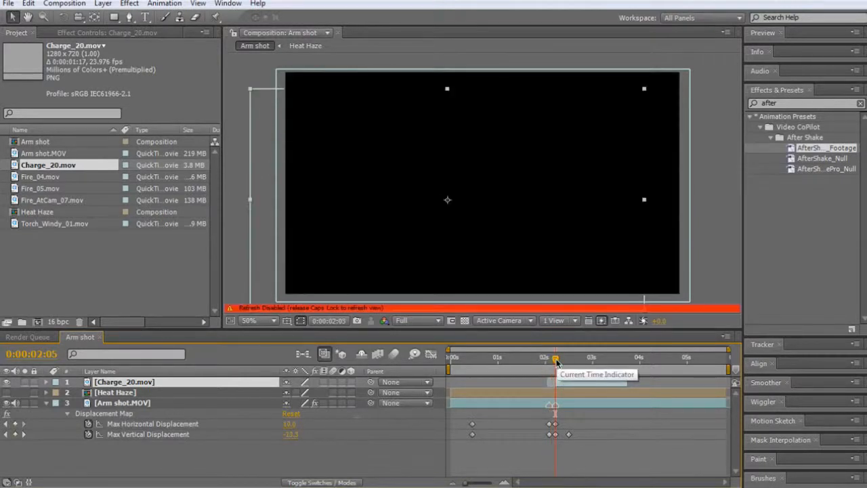
key(Caps_Lock)
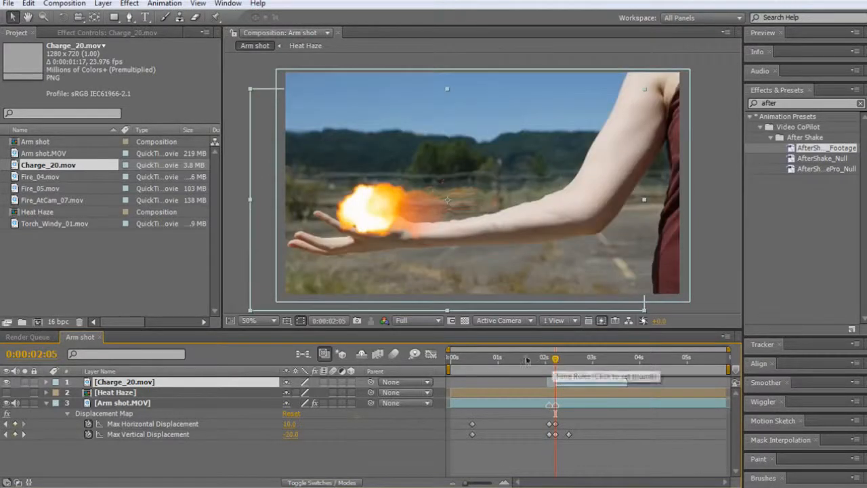
Step: Nudge the Charge_20.mov burst over the palm and set its blending mode to Add, checking it at 0:00:02:07
drag(380, 203, 371, 199)
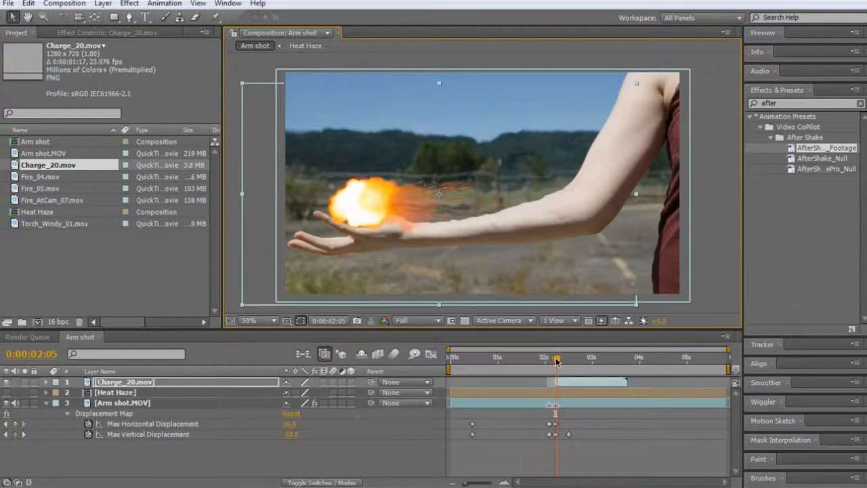
mouse_move(556, 361)
mouse_down()
mouse_move(600, 364)
mouse_move(559, 372)
mouse_up()
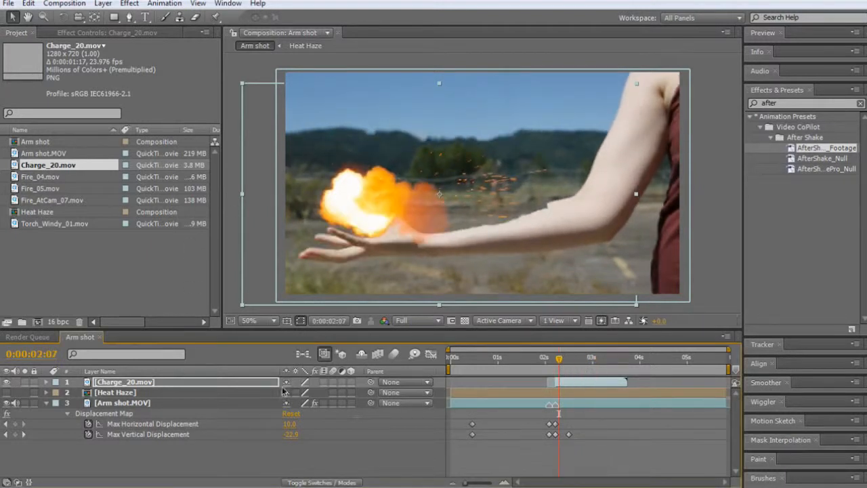
key(F4)
click(303, 382)
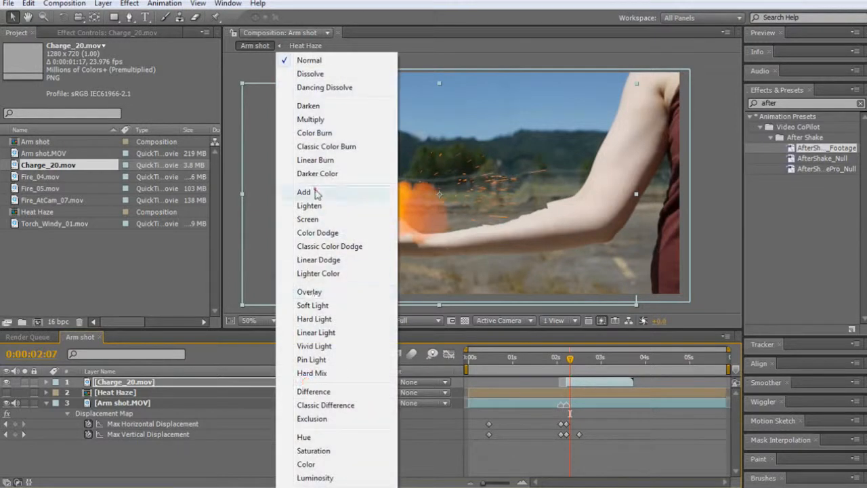
click(315, 194)
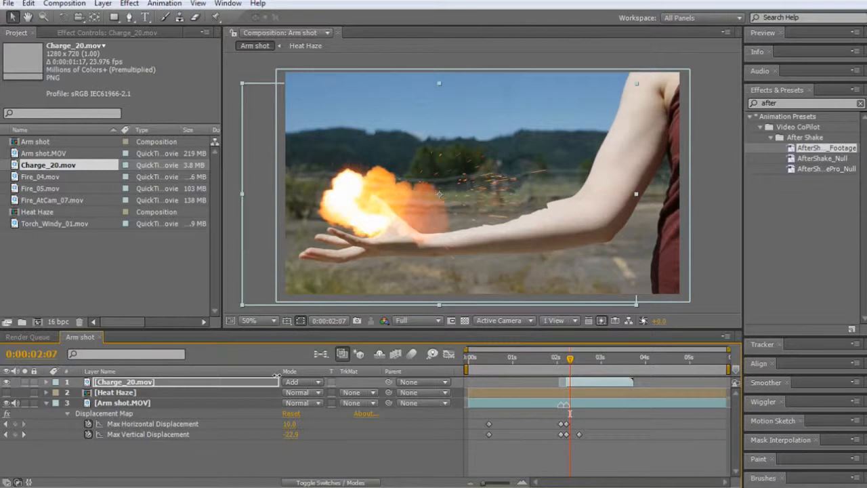
click(299, 383)
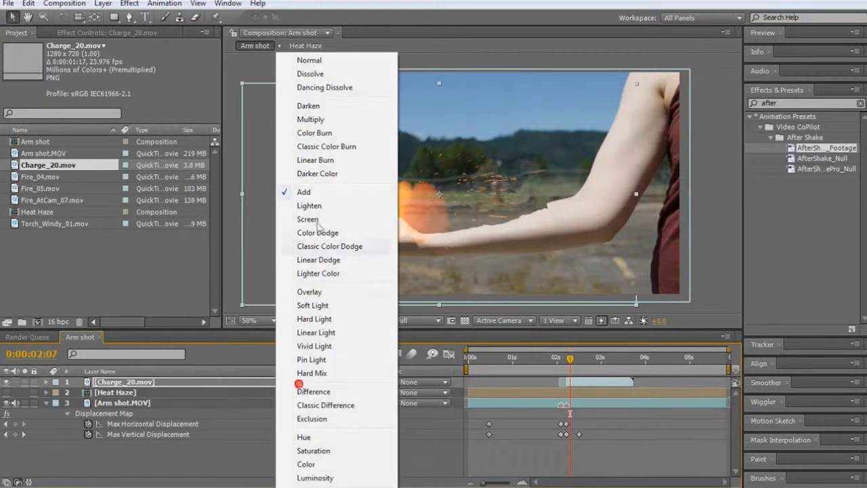
click(228, 250)
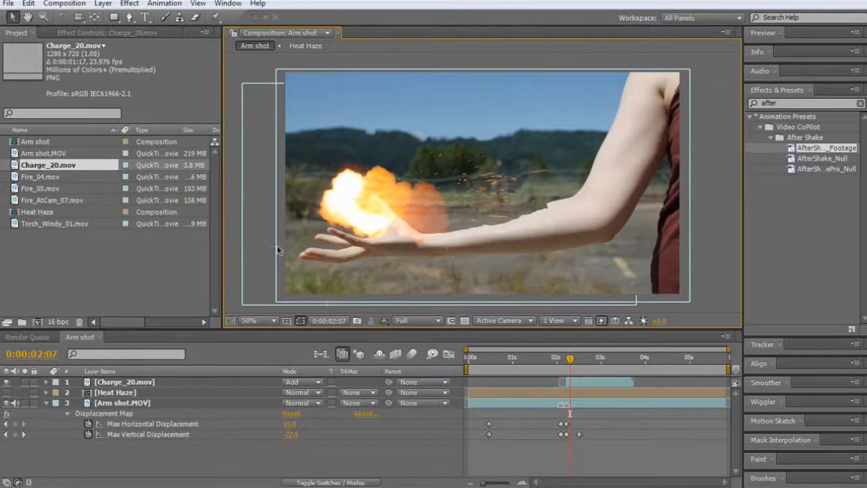
Step: Add Fire_04.mov to the Arm shot composition, rotate it to the angle of the forearm and move it over the arm
drag(46, 178, 467, 221)
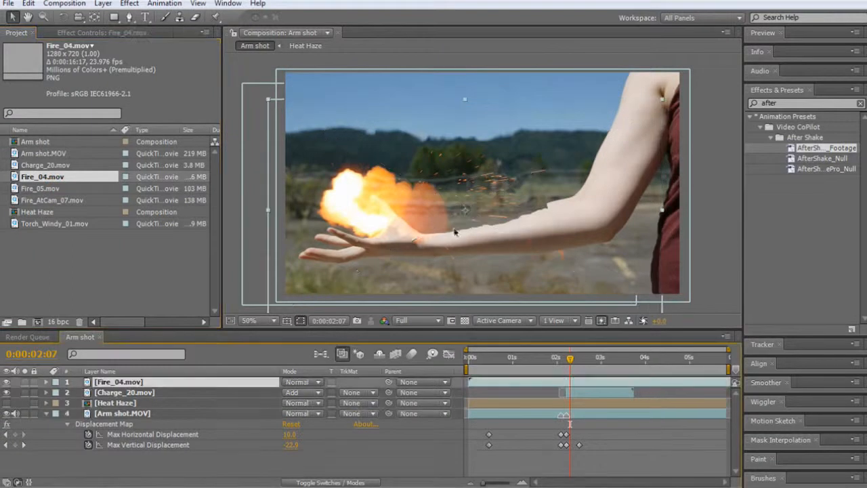
drag(483, 275, 482, 230)
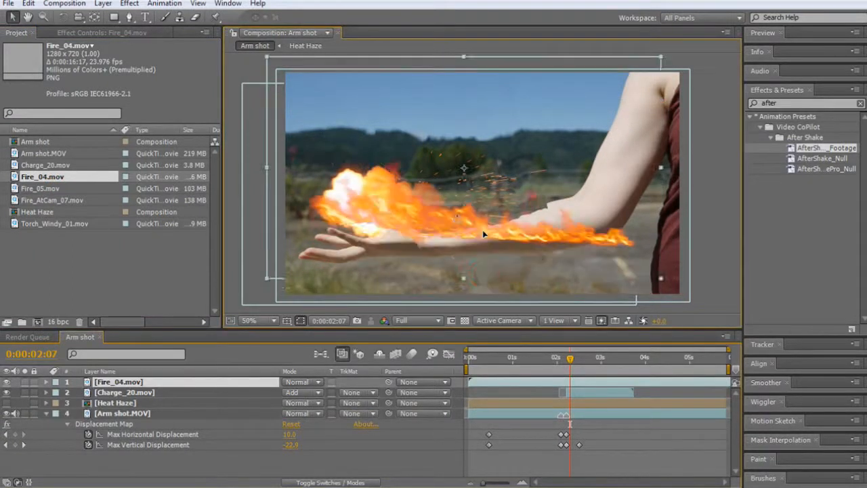
key(w)
drag(423, 212, 442, 225)
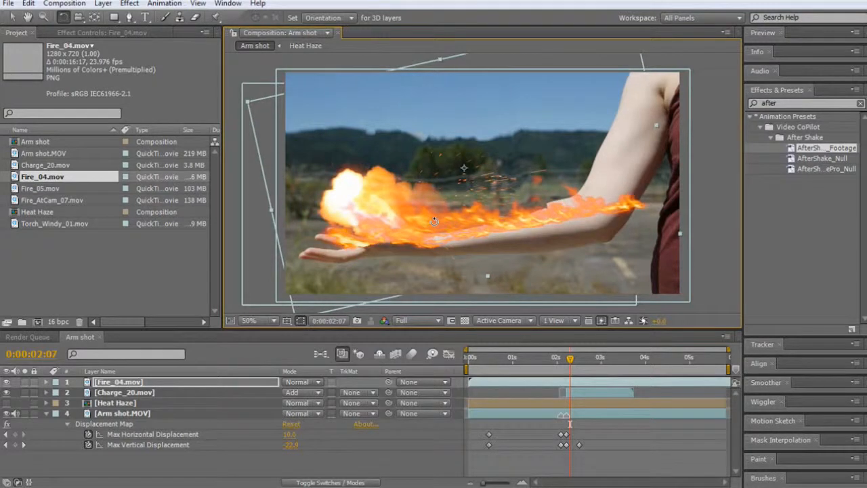
key(v)
drag(512, 225, 508, 199)
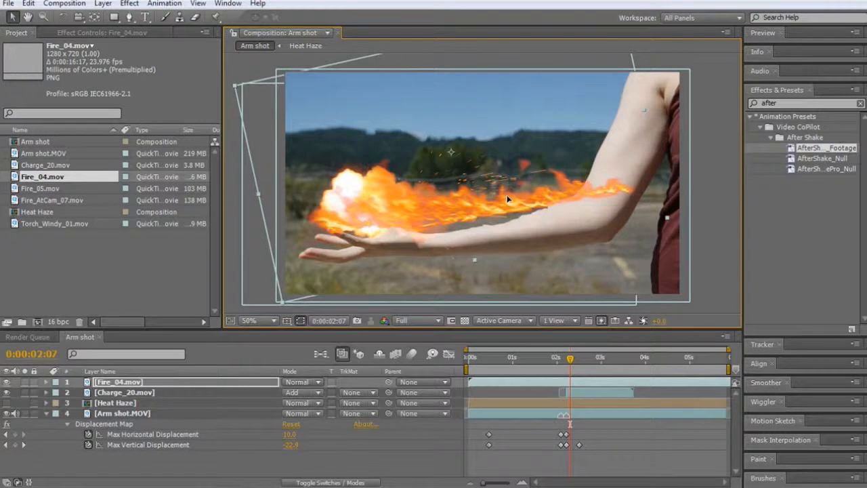
Step: Fine-tune the position and rotation of the Fire_04.mov layer against the slope of the forearm
click(53, 223)
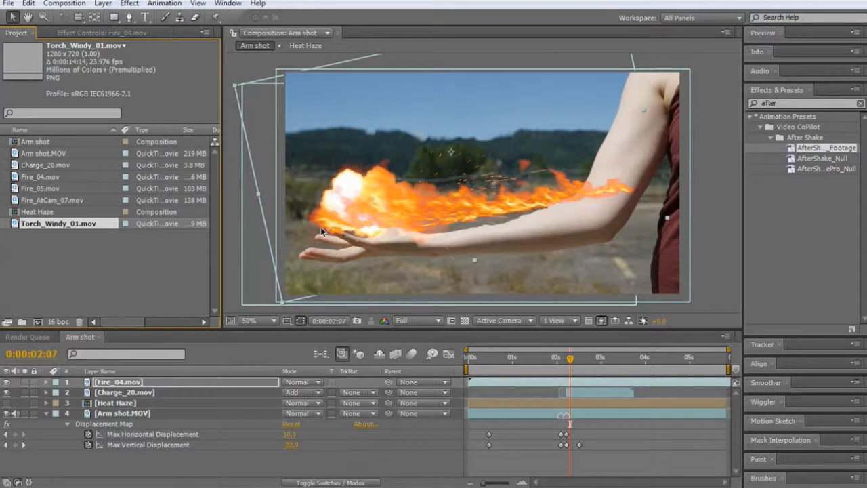
mouse_move(518, 196)
mouse_down()
mouse_move(507, 213)
mouse_move(518, 204)
mouse_up()
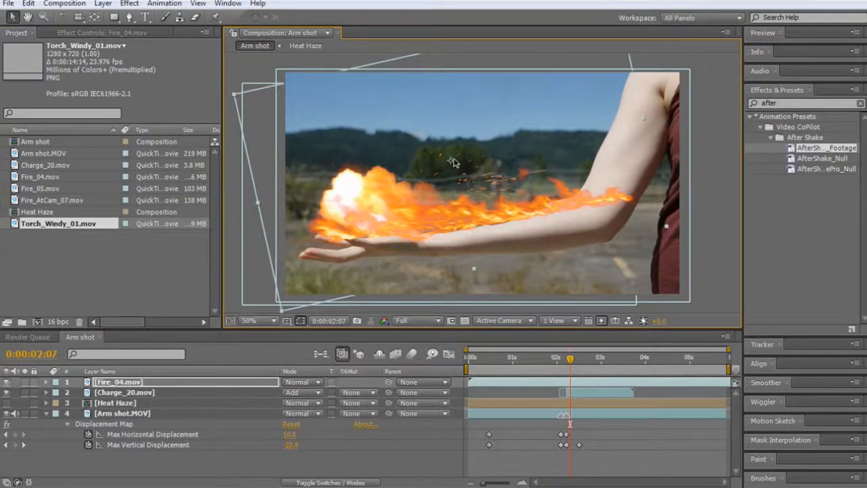
mouse_move(539, 206)
mouse_down()
mouse_move(533, 193)
mouse_move(530, 202)
mouse_up()
key(w)
key(v)
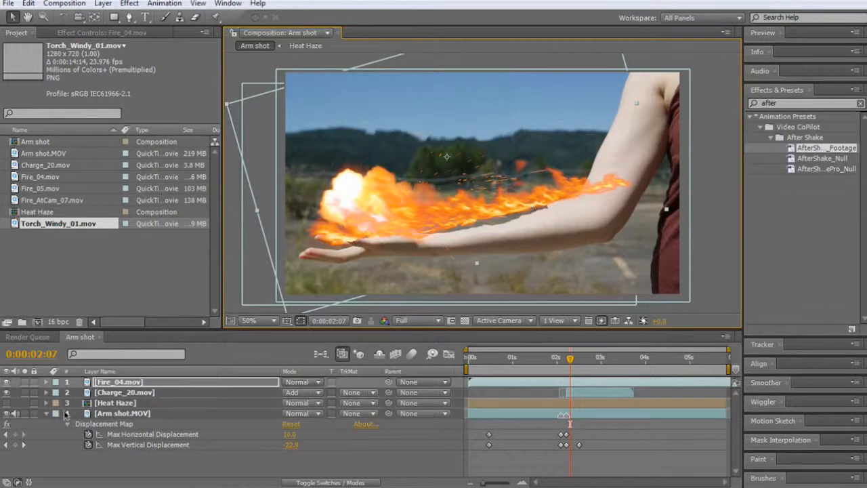
Step: Turn off the Displacement Map effect on the Arm shot.MOV layer, keeping the footage in place
click(65, 414)
click(7, 424)
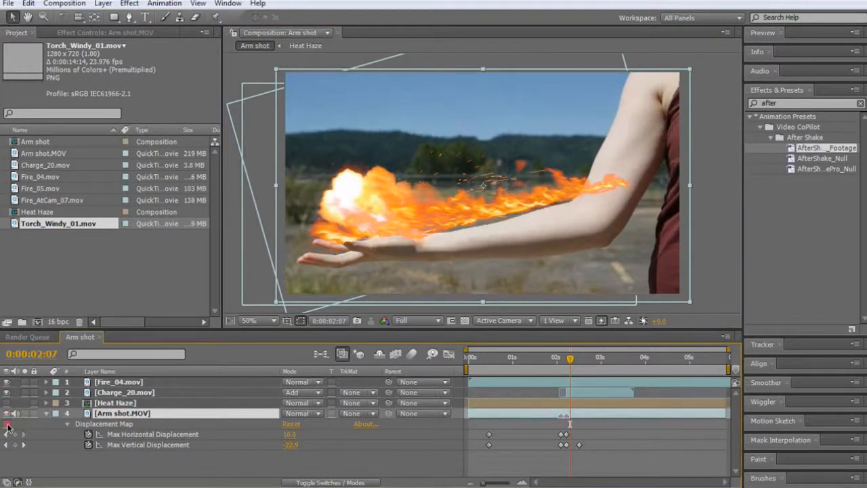
drag(459, 209, 448, 217)
key(ctrl+z)
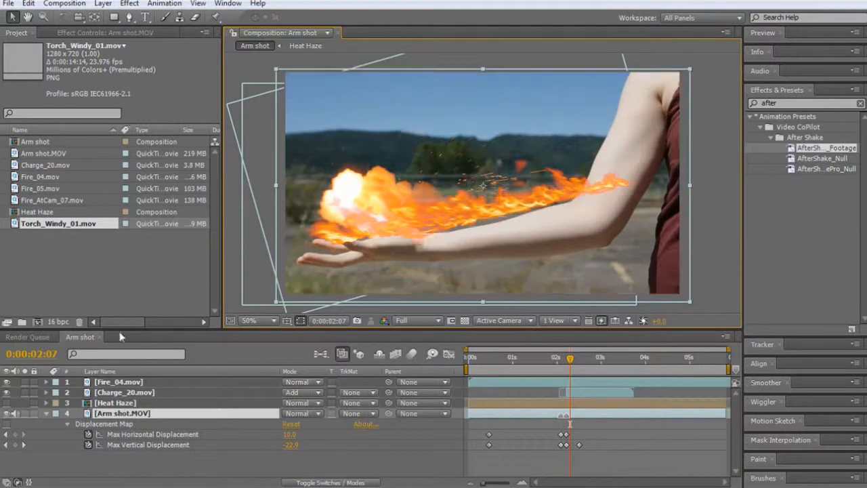
Step: Scale down the Fire_04.mov layer and position its flames along the forearm between the palm and the elbow
click(122, 382)
drag(462, 213, 449, 220)
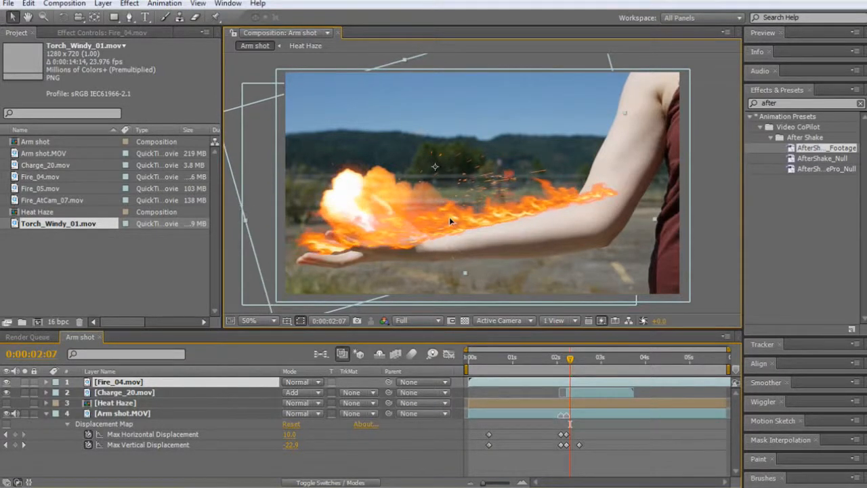
key(comma)
drag(540, 98, 529, 117)
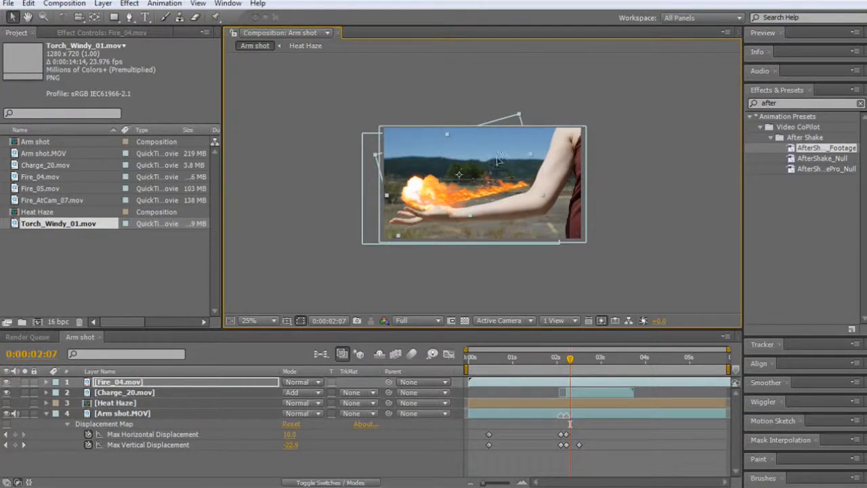
key(period)
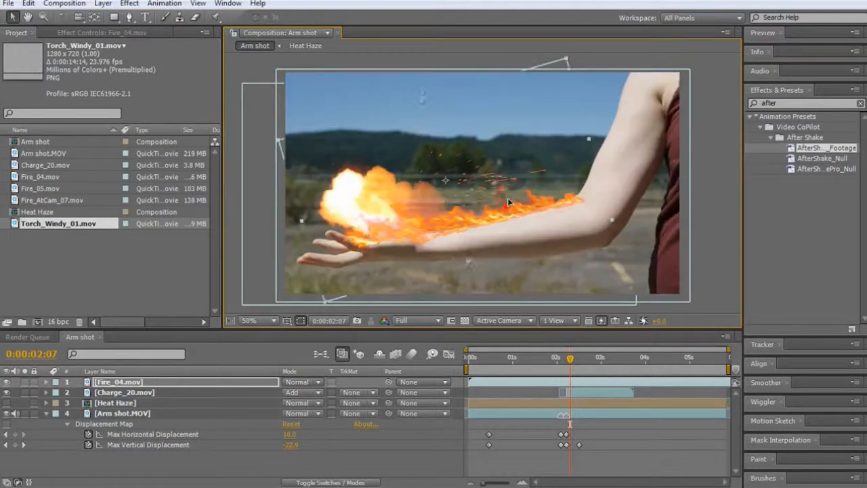
drag(507, 208, 513, 205)
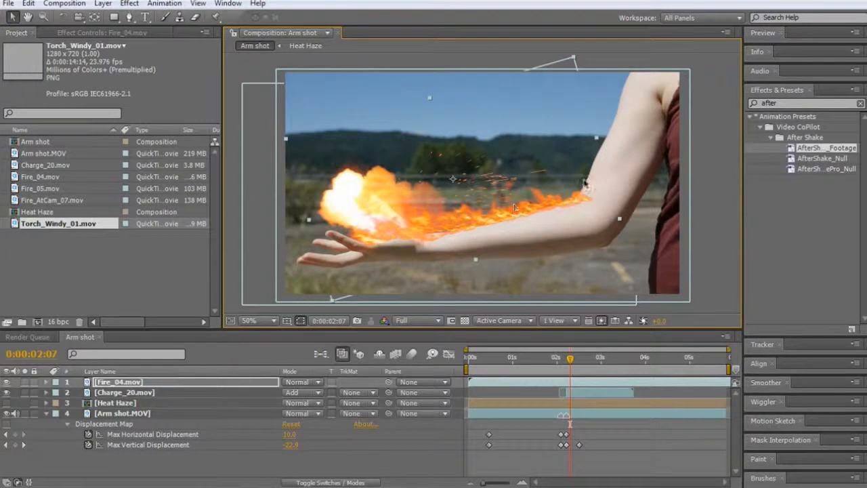
Step: Apply the Mesh Warp effect to the Fire_04.mov layer and view it at 100% magnification
click(129, 3)
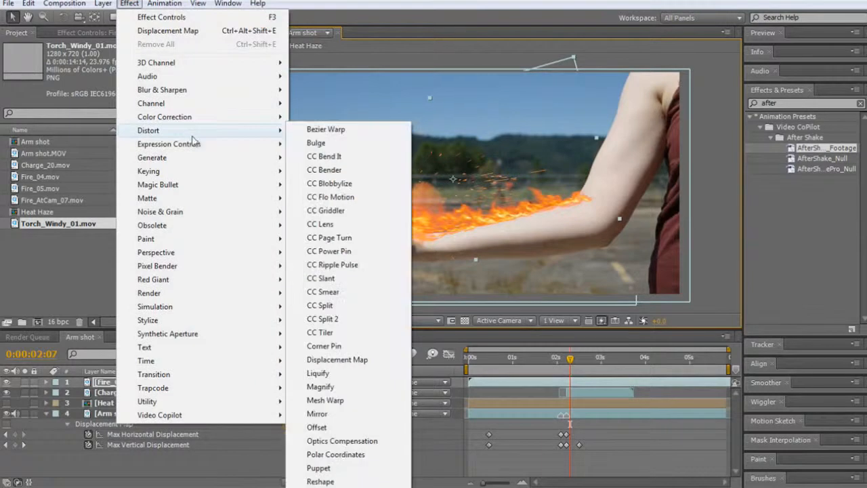
mouse_move(195, 143)
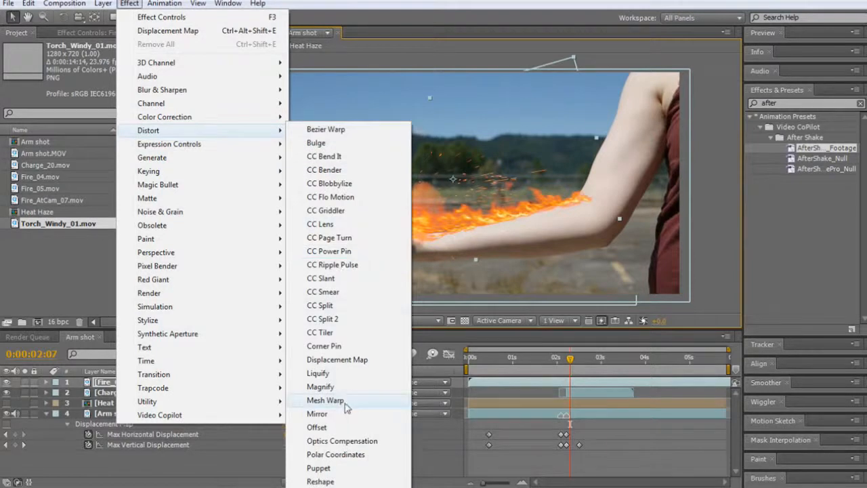
click(325, 400)
key(period)
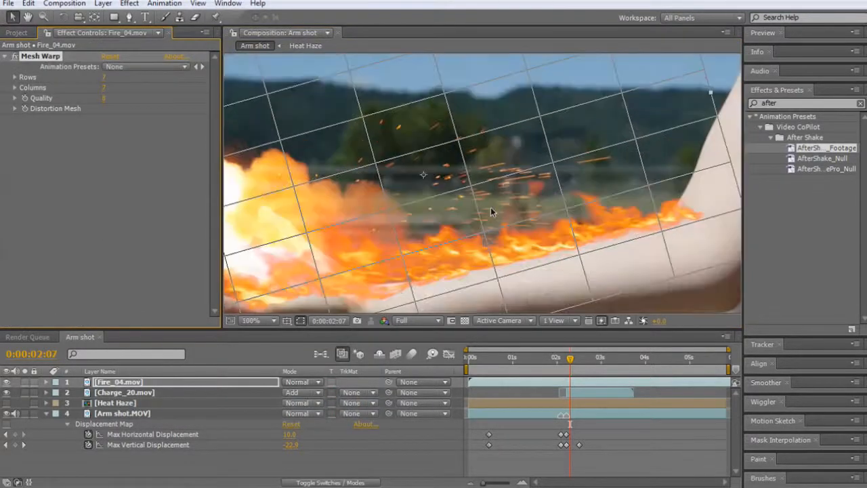
drag(504, 211, 370, 147)
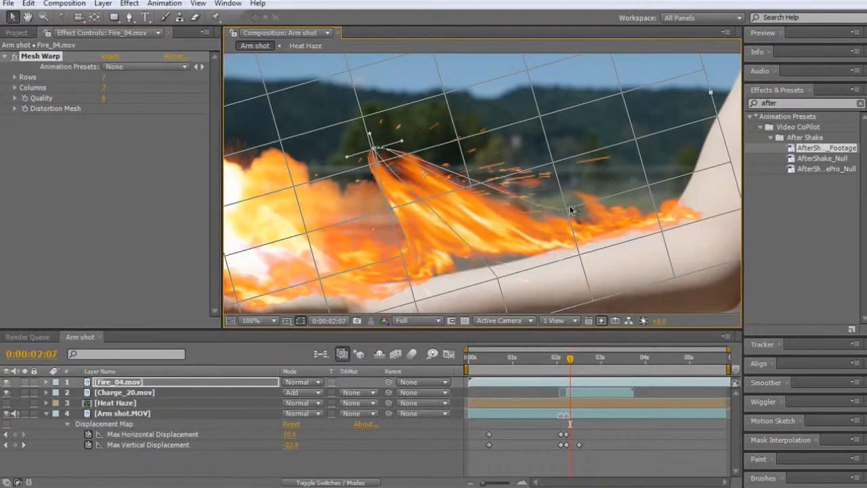
drag(566, 209, 625, 297)
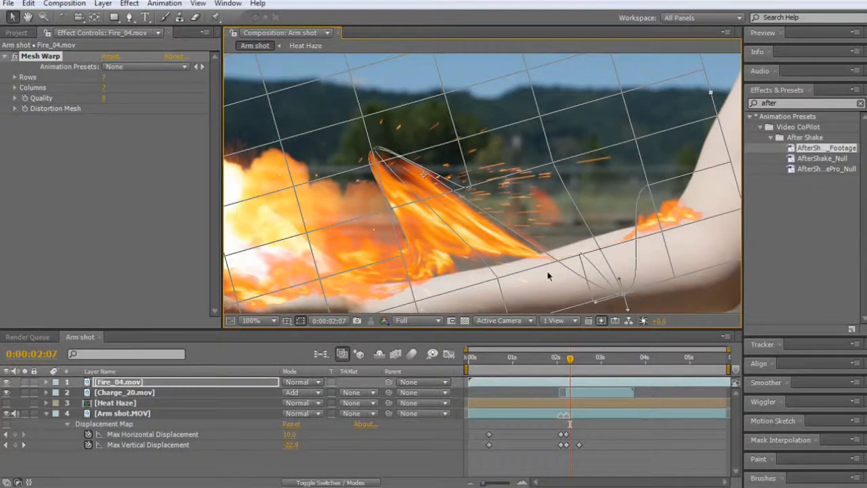
key(ctrl+z)
key(ctrl+z)
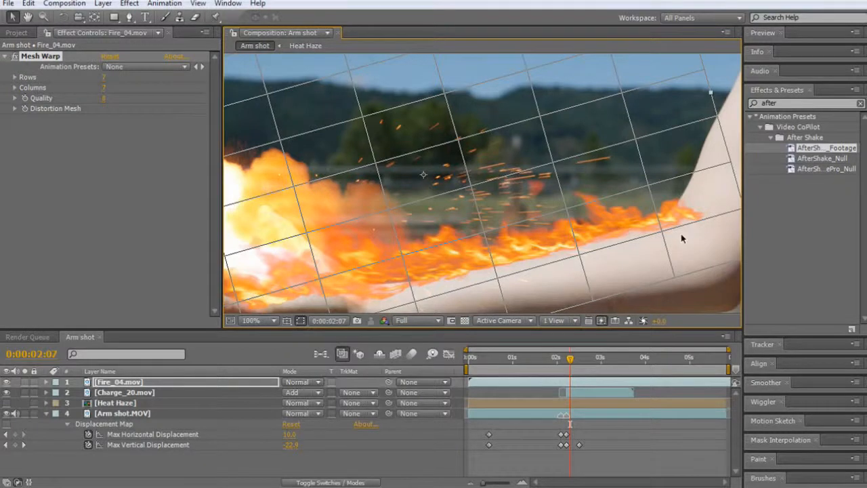
Step: Reshape the Fire_04.mov warp mesh near the elbow, pulling its points so the flame end follows the arm's bend
drag(698, 234, 551, 213)
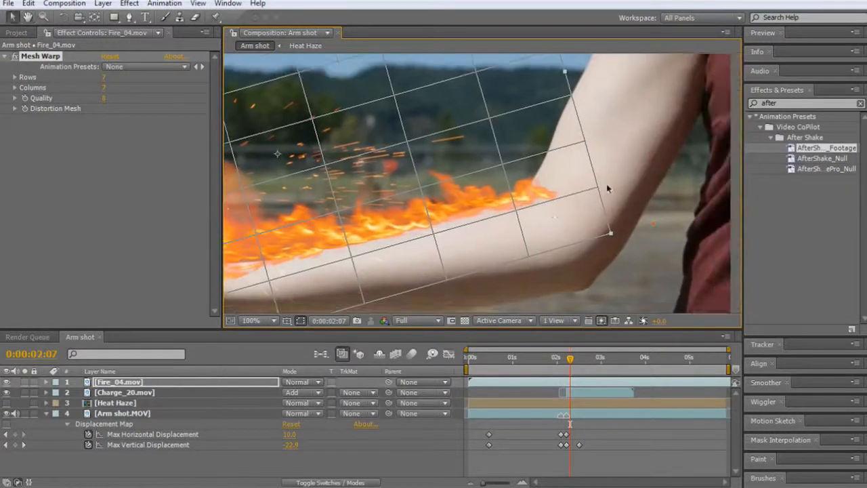
drag(599, 191, 554, 191)
drag(584, 140, 515, 176)
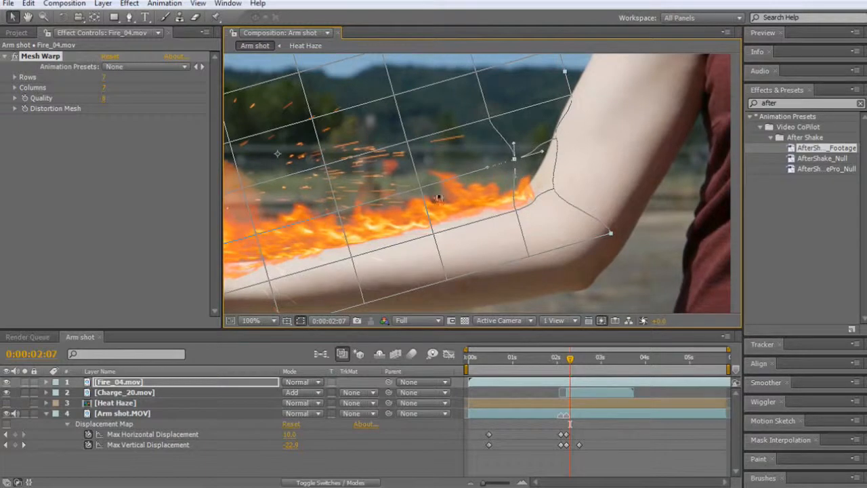
mouse_move(422, 189)
mouse_down()
mouse_move(435, 175)
mouse_move(432, 186)
mouse_up()
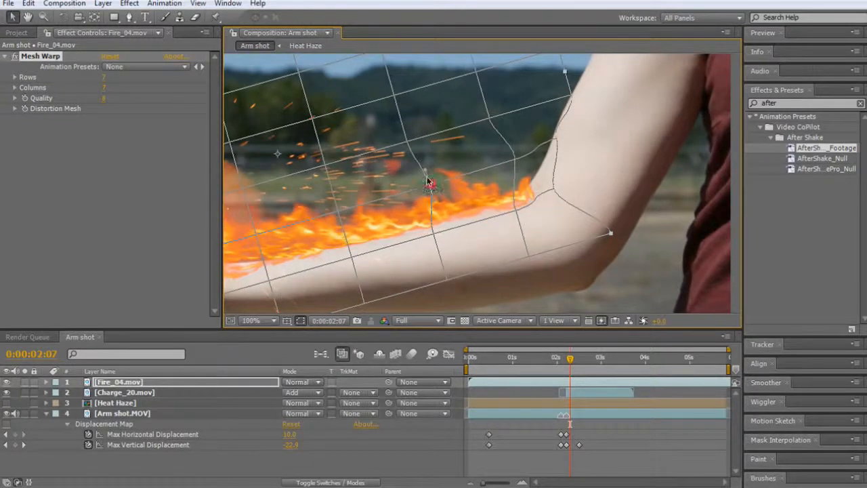
drag(407, 144, 426, 132)
drag(489, 122, 509, 107)
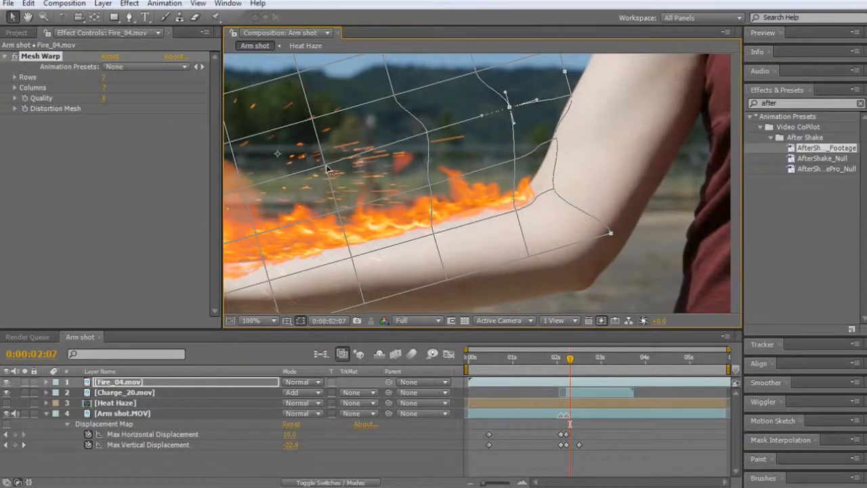
Step: Shift the warp mesh points along the middle of the forearm and toward the wrist so the flames follow the arm
drag(325, 168, 344, 159)
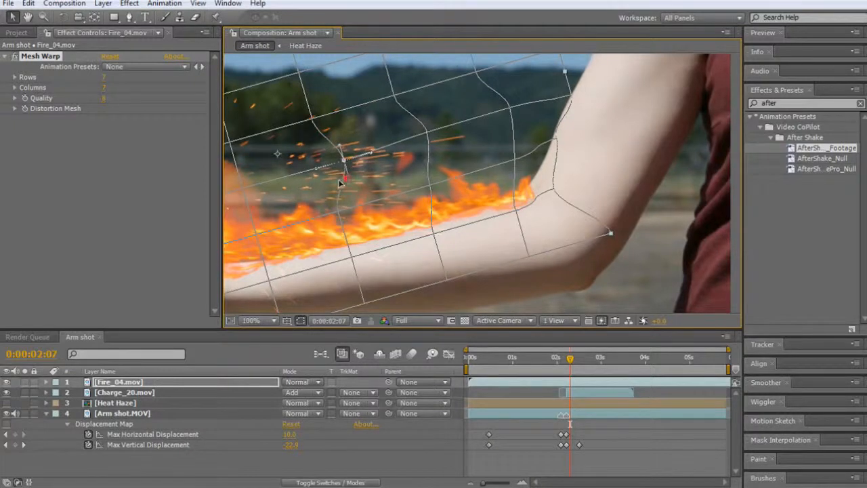
drag(340, 180, 348, 205)
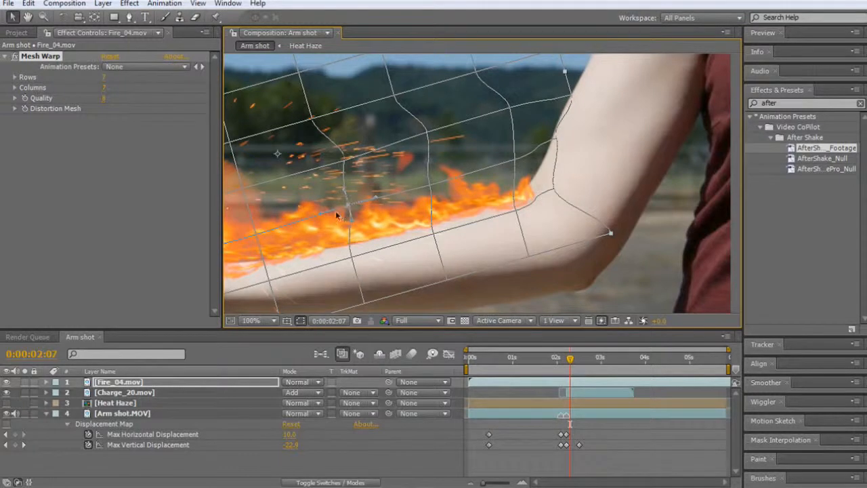
key(space)
drag(325, 260, 459, 213)
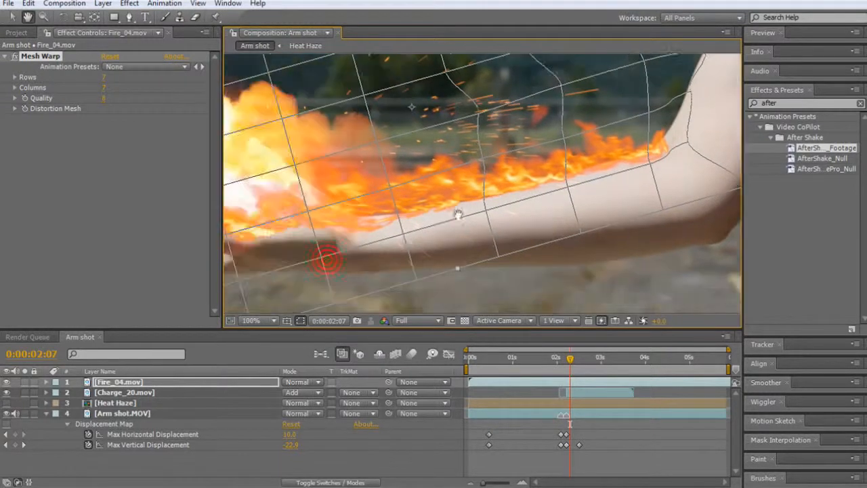
click(404, 180)
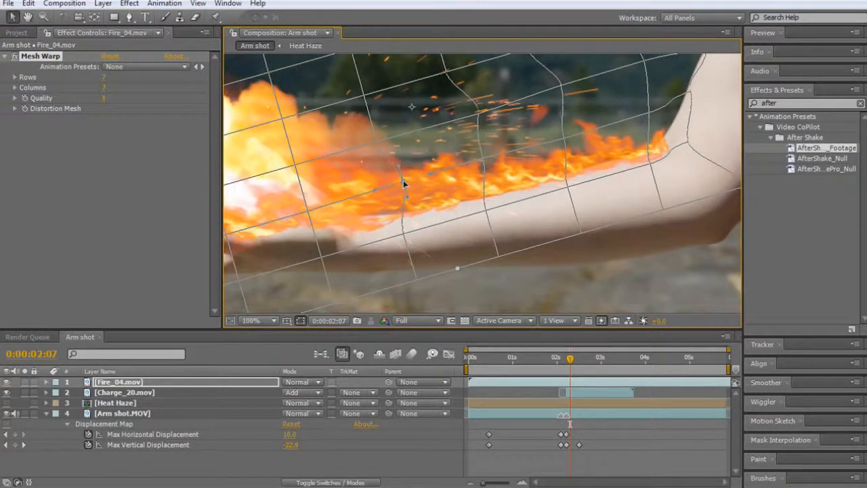
drag(377, 144, 396, 132)
drag(296, 166, 309, 157)
drag(306, 212, 316, 206)
Step: Adjust the warp mesh point at the base of the fingers so the flames follow the palm
key(space)
drag(304, 240, 523, 191)
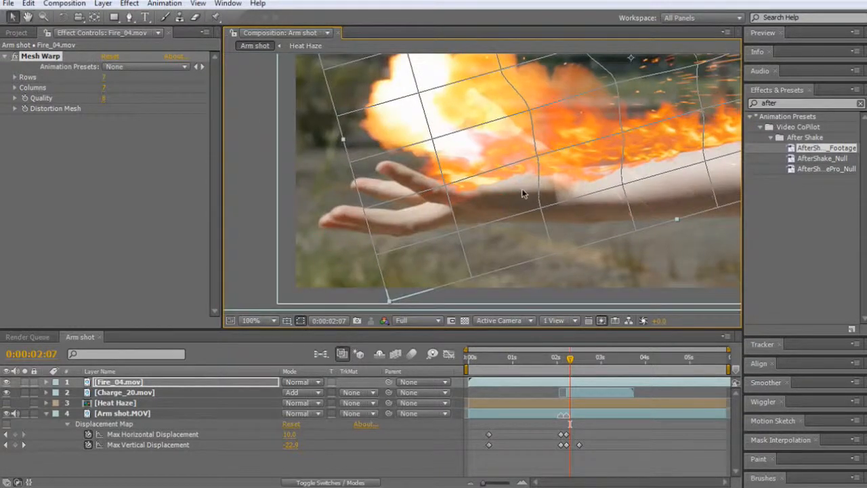
mouse_move(446, 185)
mouse_down()
mouse_move(479, 172)
mouse_move(451, 183)
mouse_up()
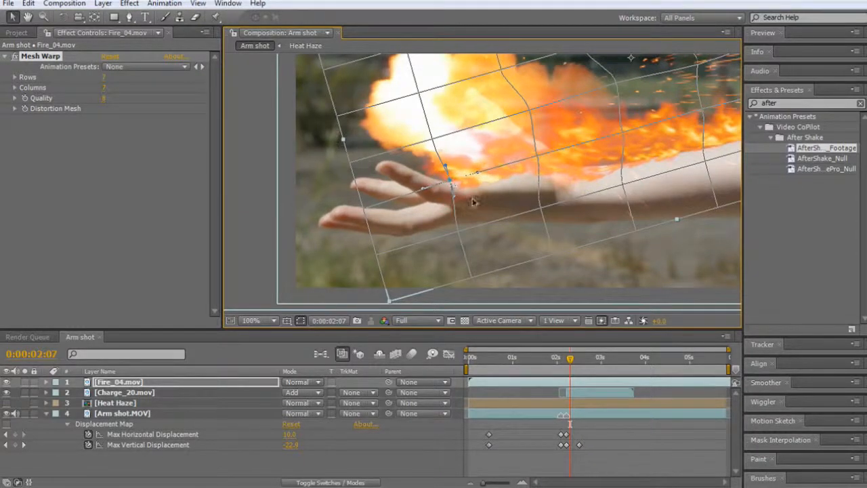
Step: Start keyframing Fire_04.mov's Distortion Mesh at 0:00:02:07 and trim the layer's start to just before that time
click(25, 109)
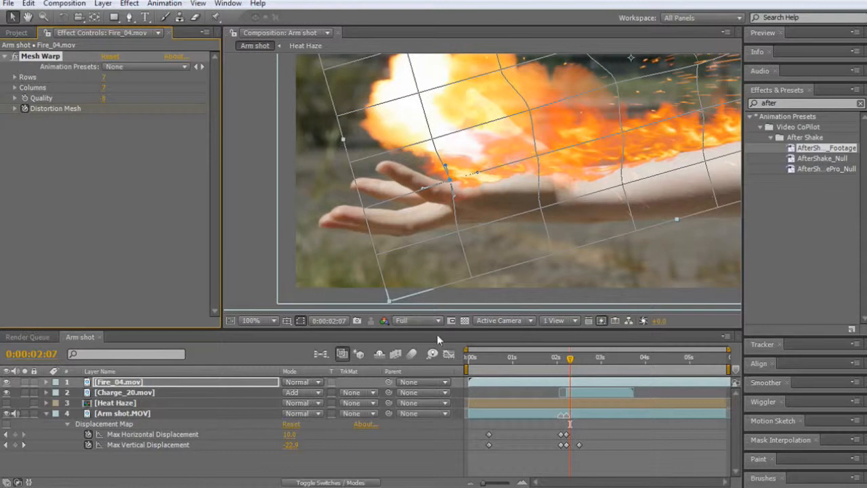
key(u)
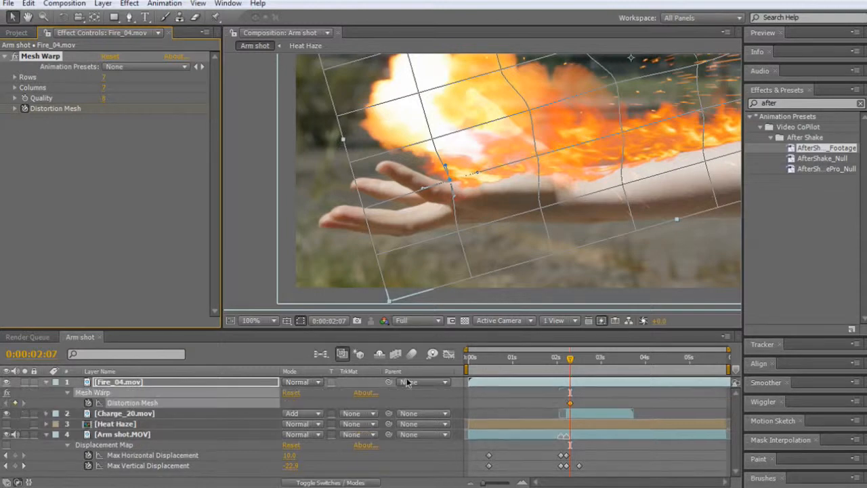
click(472, 384)
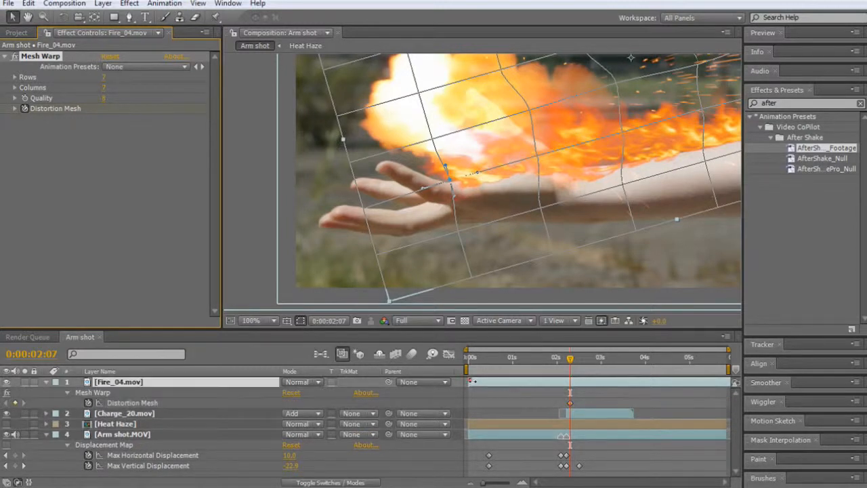
drag(536, 389, 567, 391)
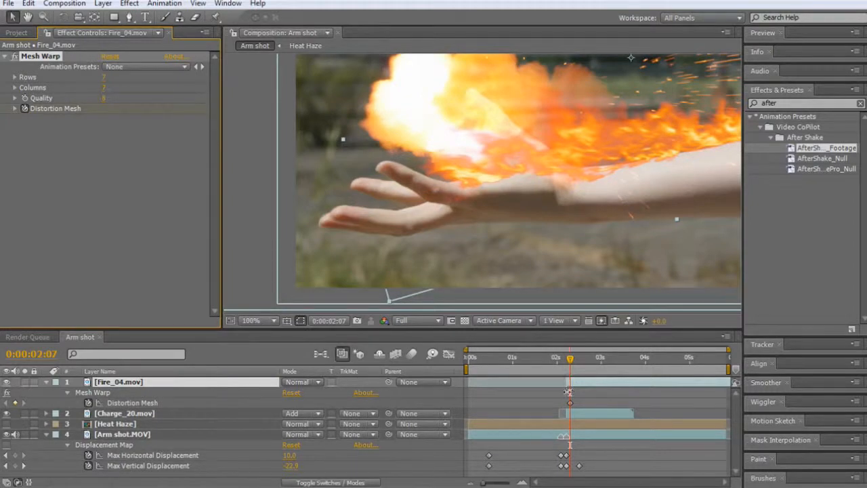
Step: Add Position and Rotation keyframes to the Fire_04.mov layer at 0:00:02:07 and list all its animated properties
drag(570, 358, 570, 379)
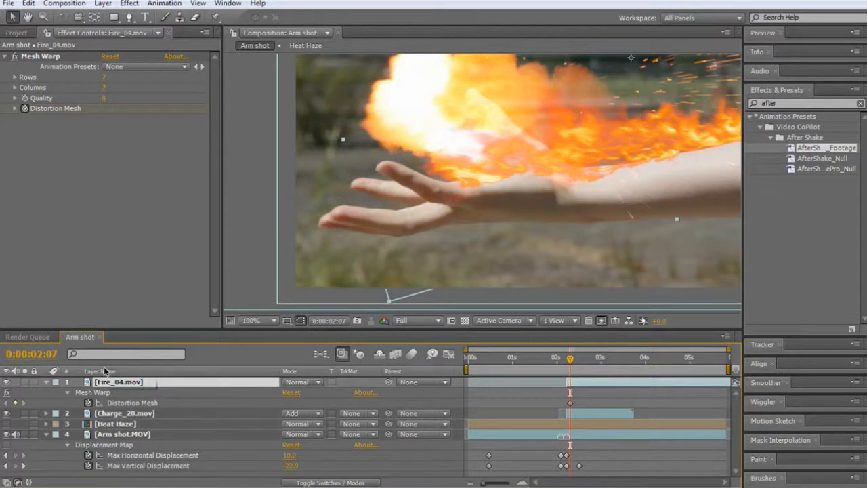
key(p)
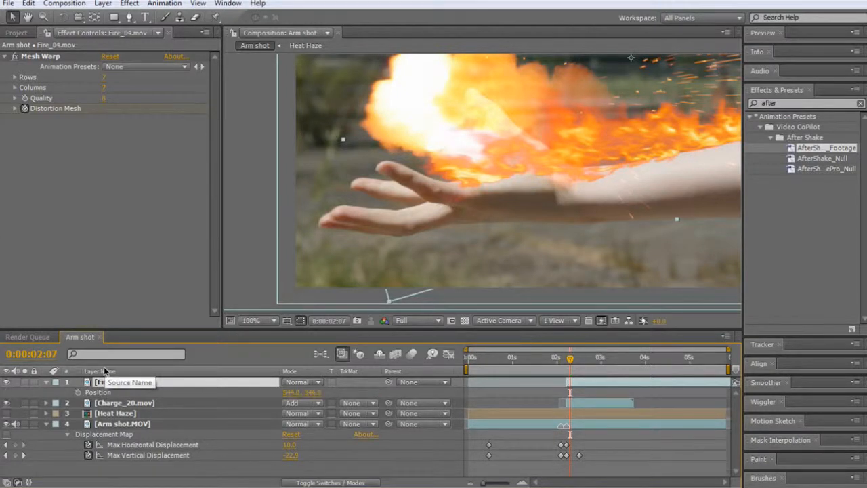
key(shift+r)
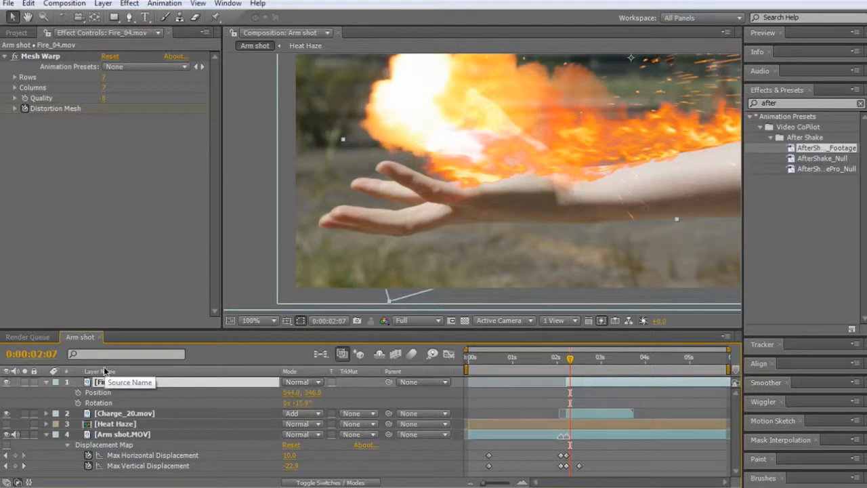
click(77, 393)
click(78, 403)
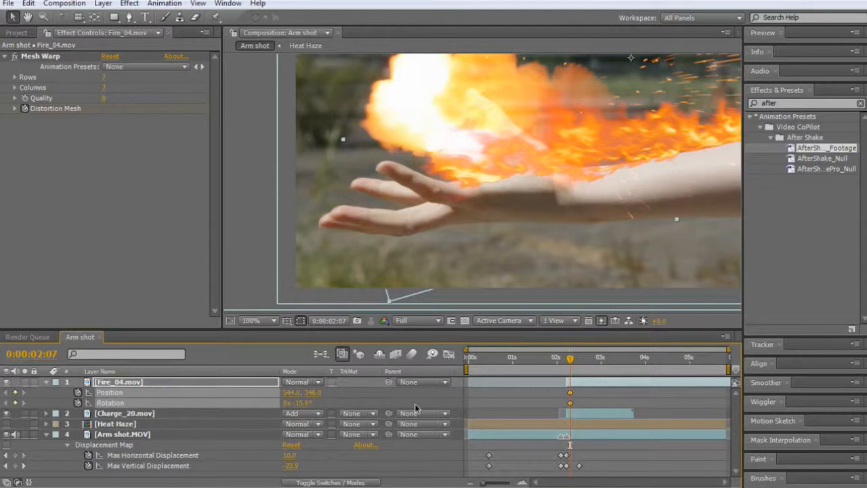
key(u)
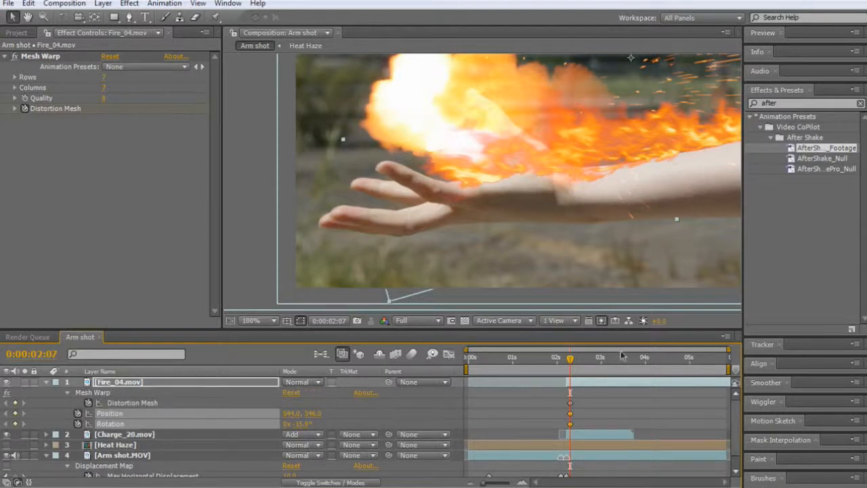
Step: Move the Fire_04.mov flames slightly down at 0:00:02:08 so they sit on the forearm, adding a Position keyframe
drag(573, 360, 573, 361)
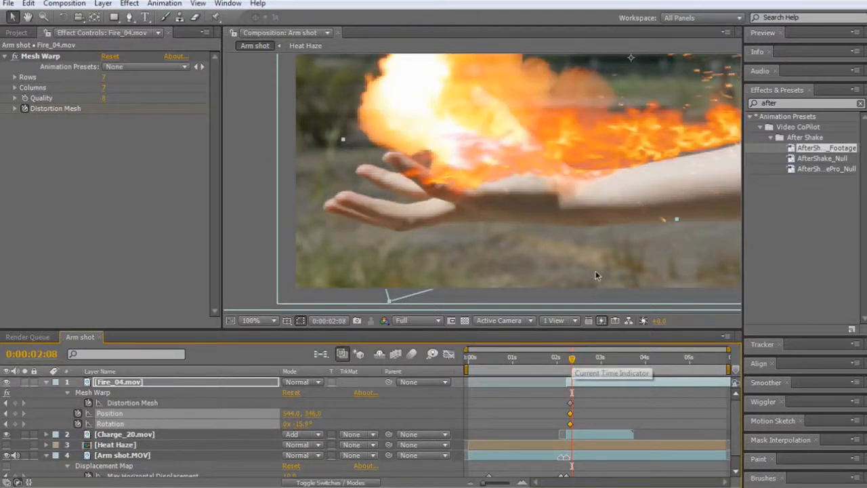
key(space)
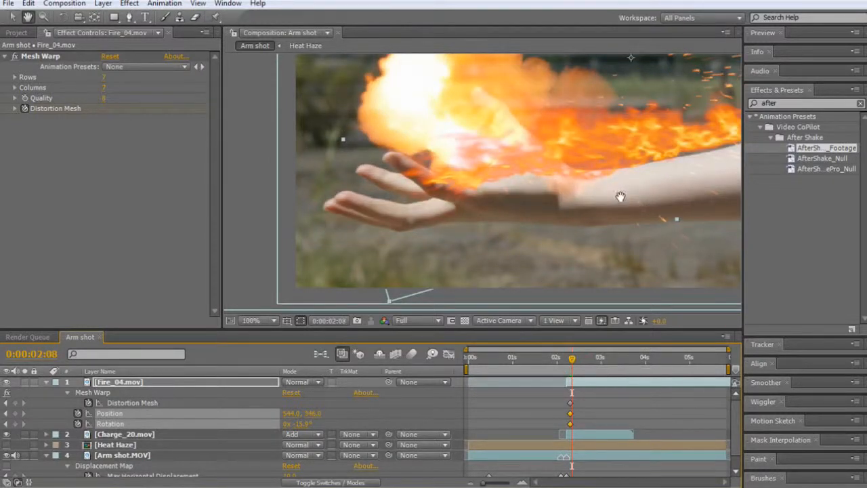
drag(625, 191, 459, 194)
drag(743, 179, 797, 180)
drag(221, 245, 155, 264)
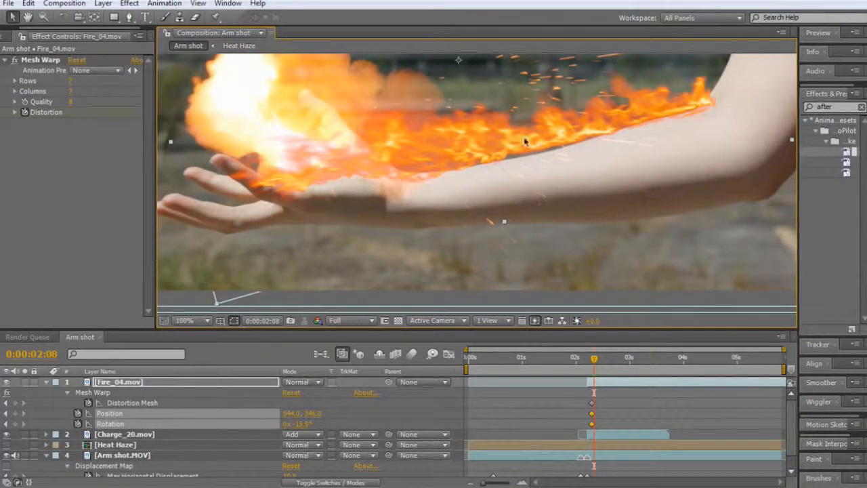
drag(526, 141, 527, 147)
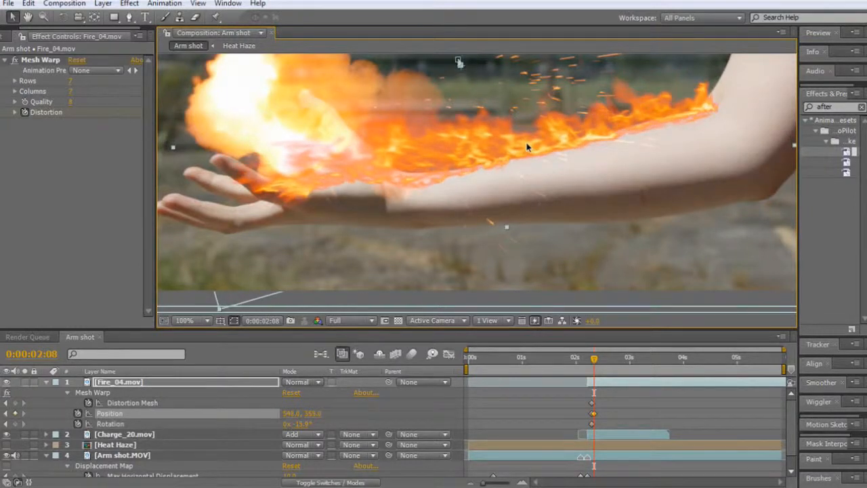
Step: Keyframe Fire_04.mov's Position at 0:00:02:11 and 0:00:02:14, shifting the flames to follow the arm and ending at 544.0, 364.0
key(Page_Down)
key(Page_Down)
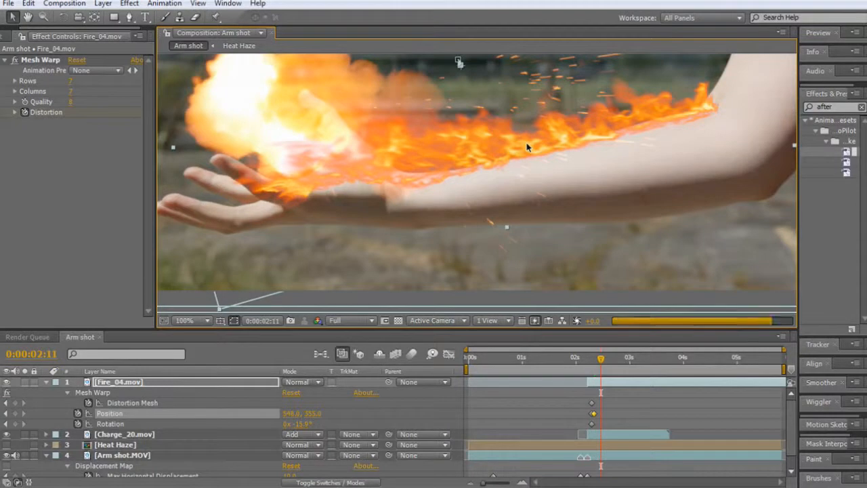
drag(527, 147, 527, 150)
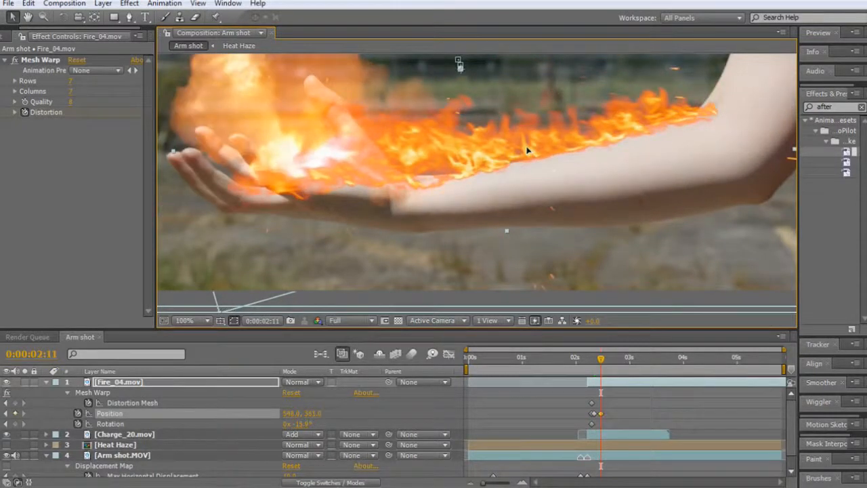
key(Page_Down)
key(Page_Down)
key(Page_Down)
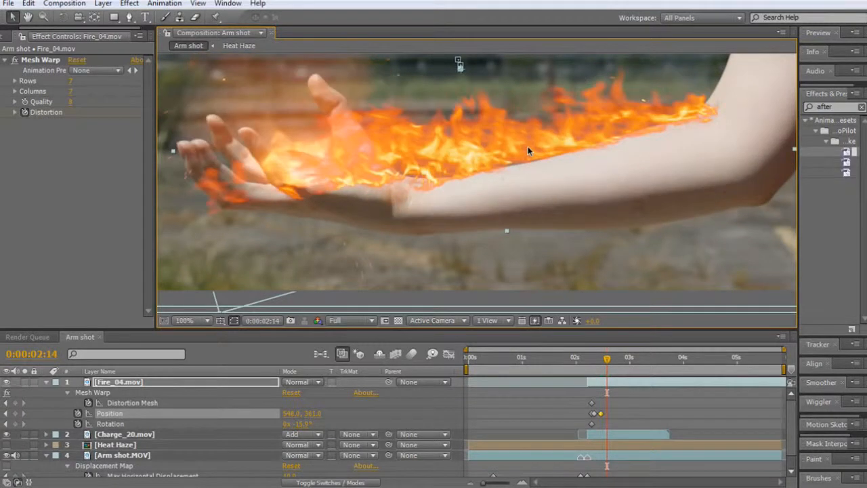
drag(528, 150, 524, 152)
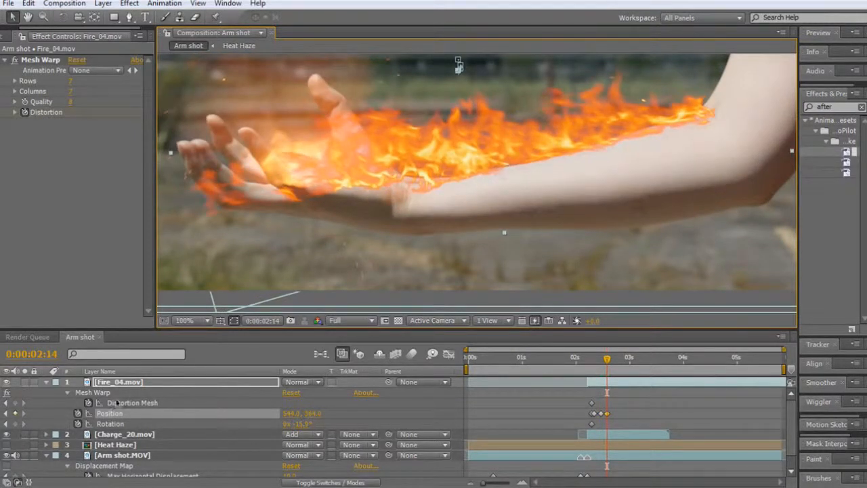
Step: Adjust the Fire_04.mov warp mesh at 0:00:02:14, moving points near the elbow and mid-forearm to fit the flames to the arm
click(114, 393)
drag(700, 127, 693, 123)
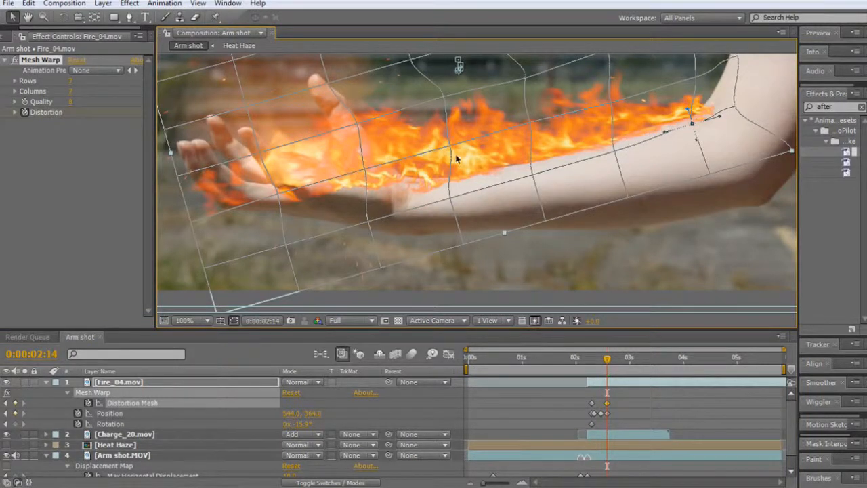
click(532, 181)
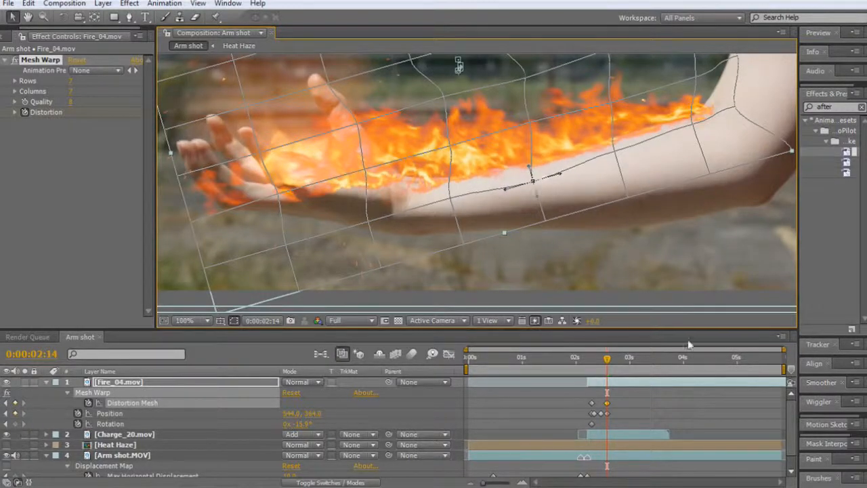
Step: Try rotating the Fire_04.mov layer at 0:00:03:02 to match the arm, and undo the rotation
click(632, 359)
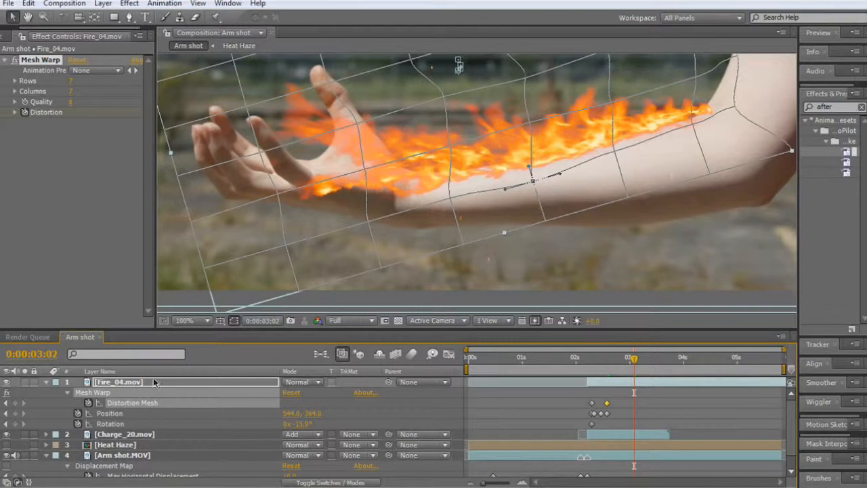
click(130, 383)
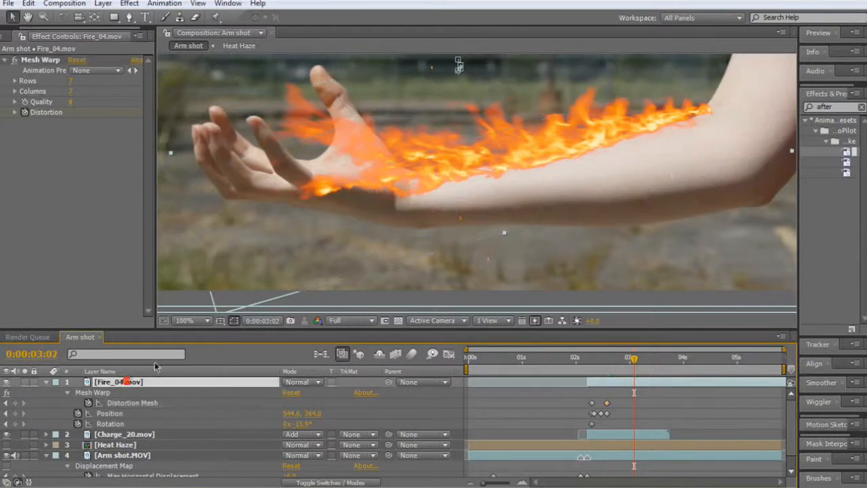
click(132, 414)
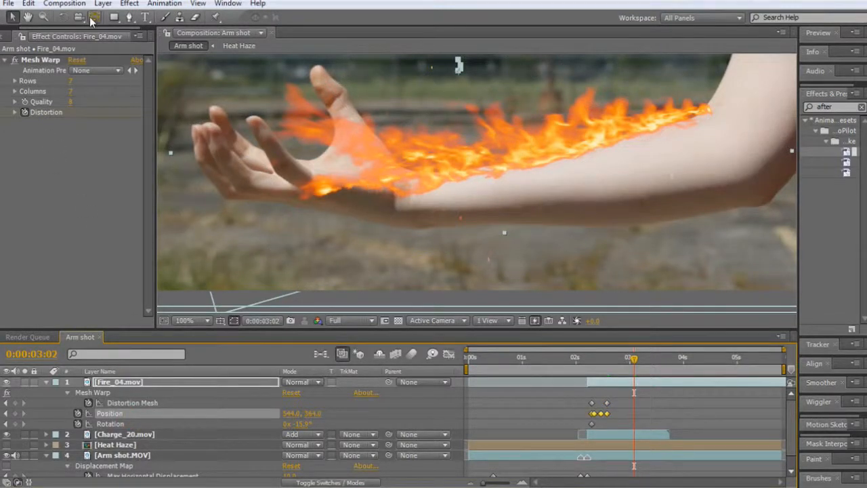
click(63, 17)
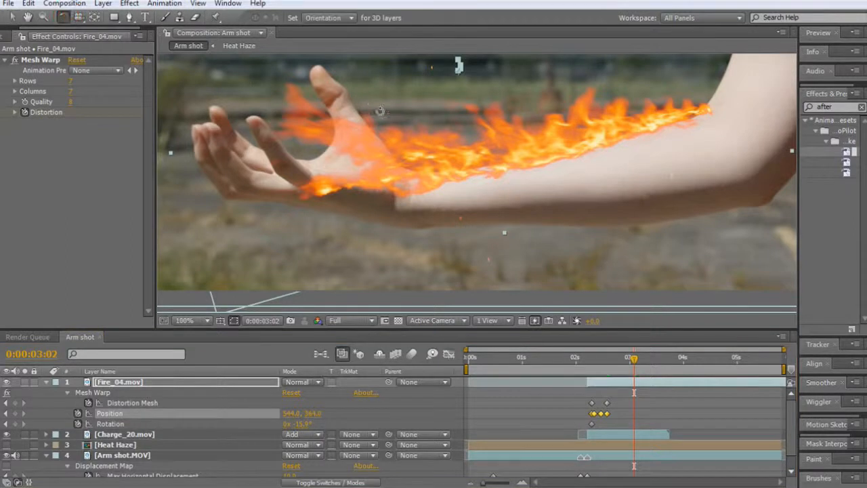
drag(453, 144, 451, 147)
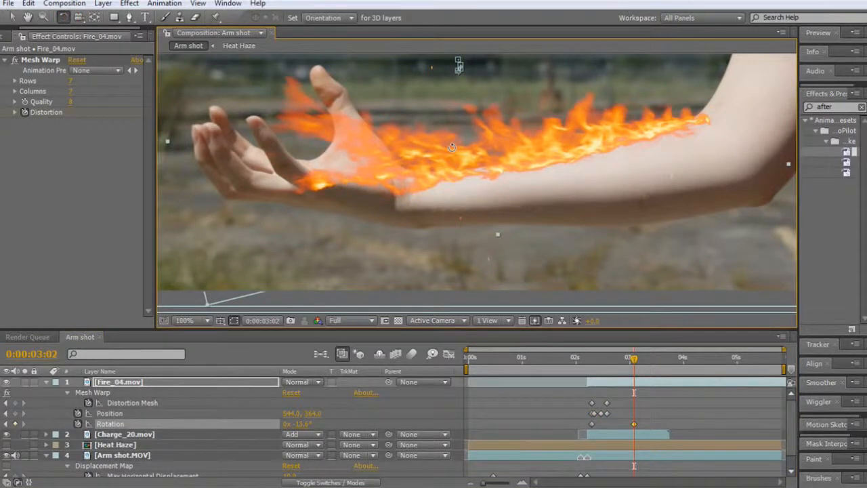
key(ctrl+z)
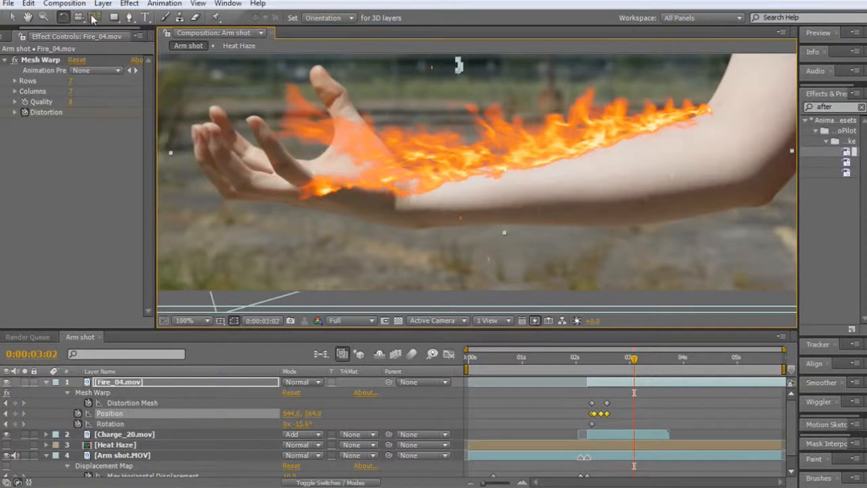
click(94, 18)
key(comma)
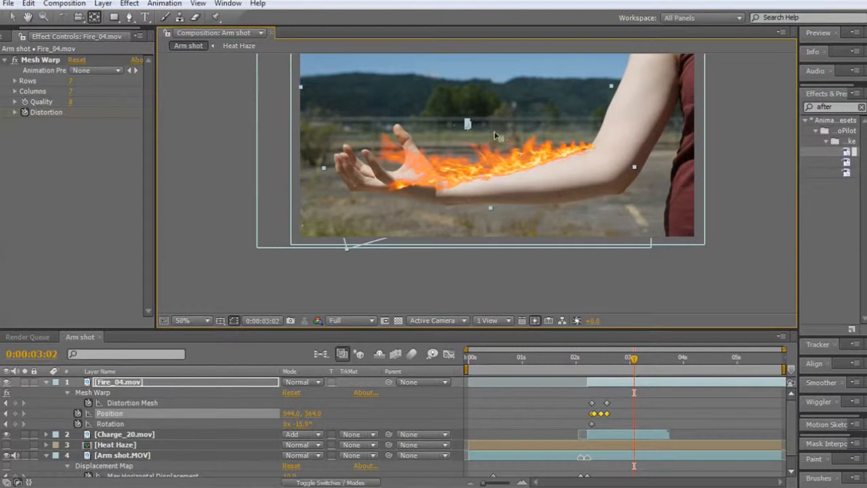
key(period)
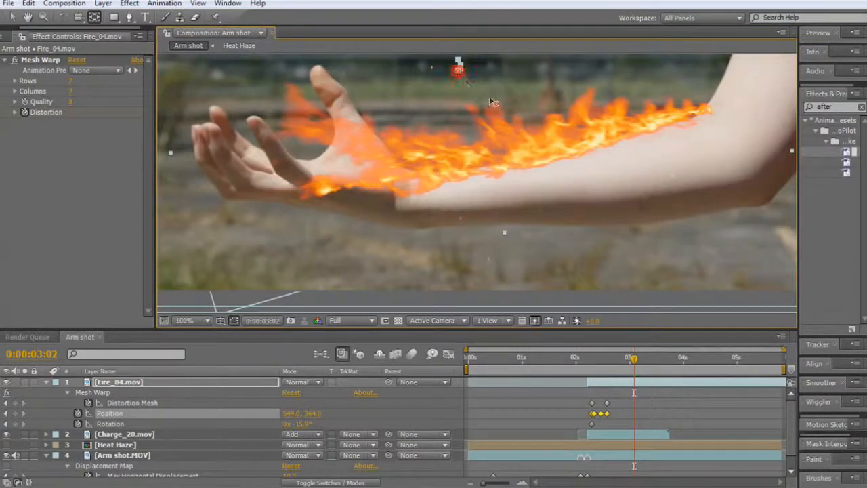
Step: Return to the Fire_04.mov keyframe at 0:00:02:14 and fine-tune its Position to 545.0, 365.0
key(j)
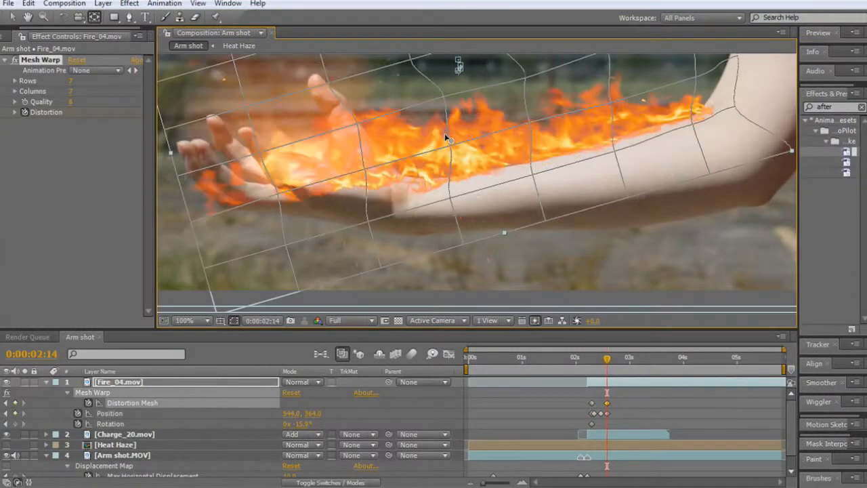
key(v)
click(508, 146)
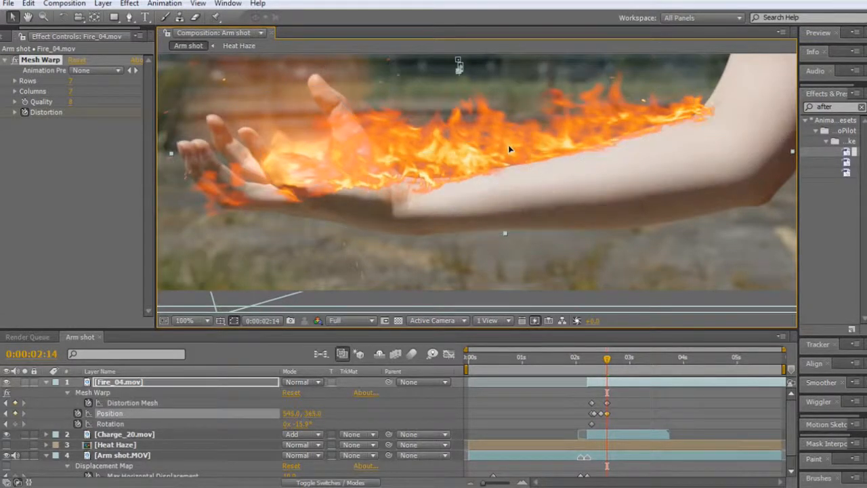
Step: Rotate the Fire_04.mov layer to about -14.4° at 0:00:03:01 and nudge it slightly upward to align with the arm
click(630, 359)
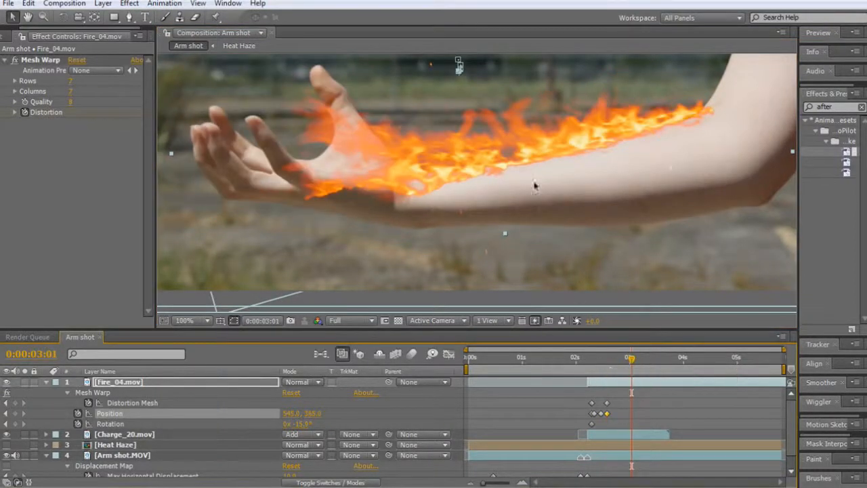
key(w)
drag(466, 166, 474, 165)
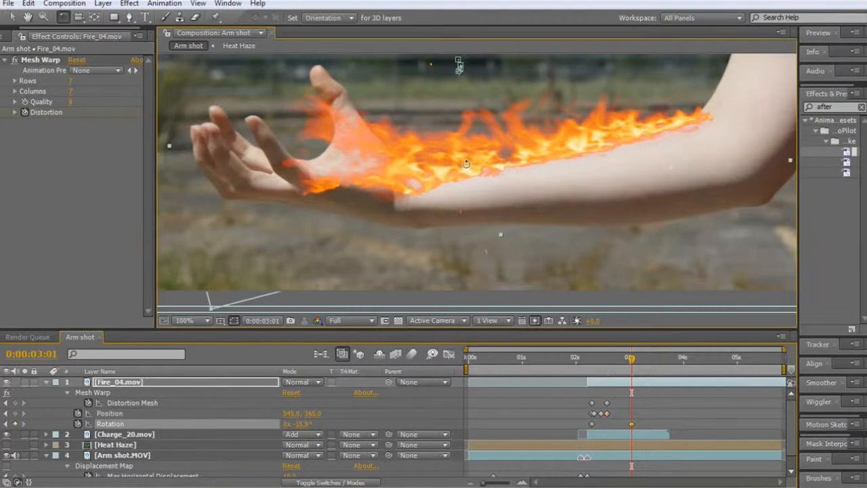
key(v)
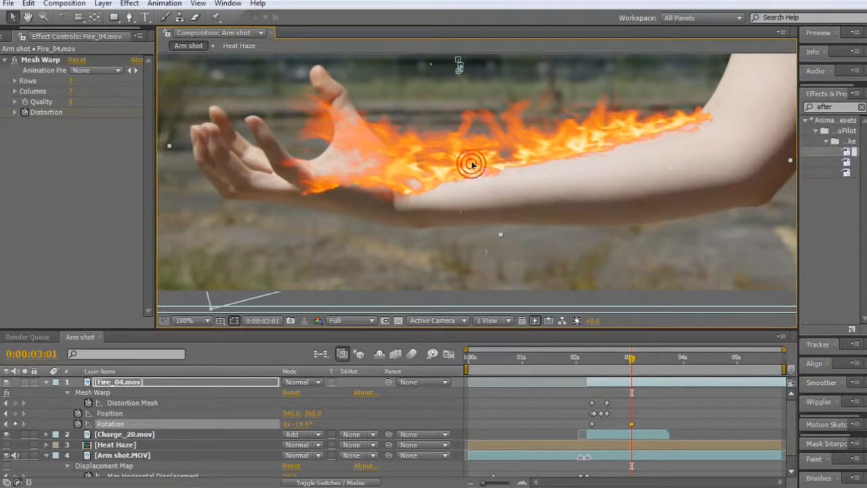
key(Up)
key(Up)
key(Up)
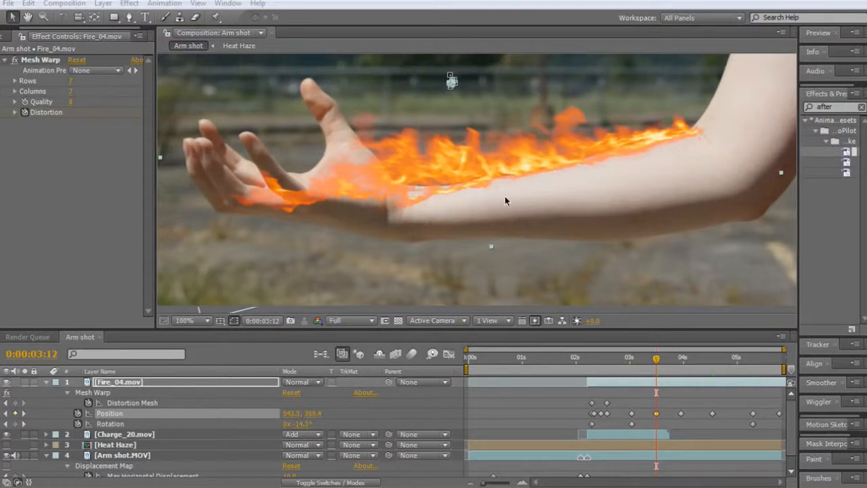
Step: Add Fire_05.mov from the project footage beneath the Fire_04.mov layer, starting at about 0:00:02:05
click(8, 36)
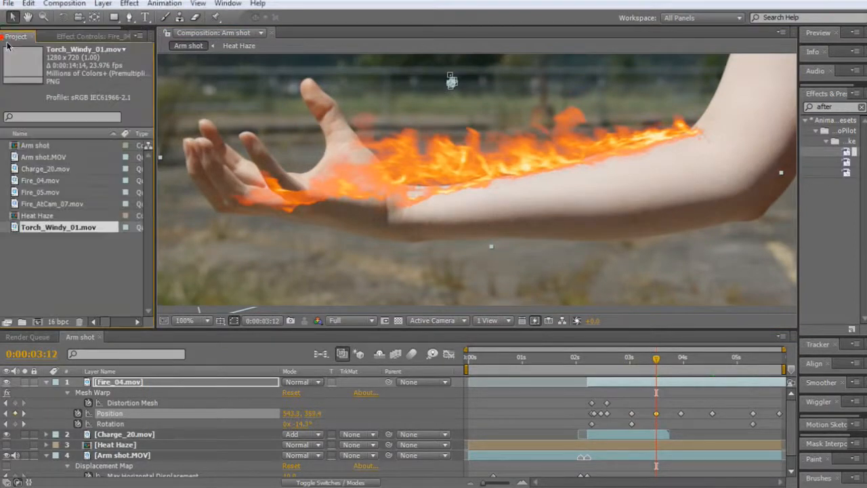
drag(155, 183, 214, 188)
scroll(506, 176, down, 2)
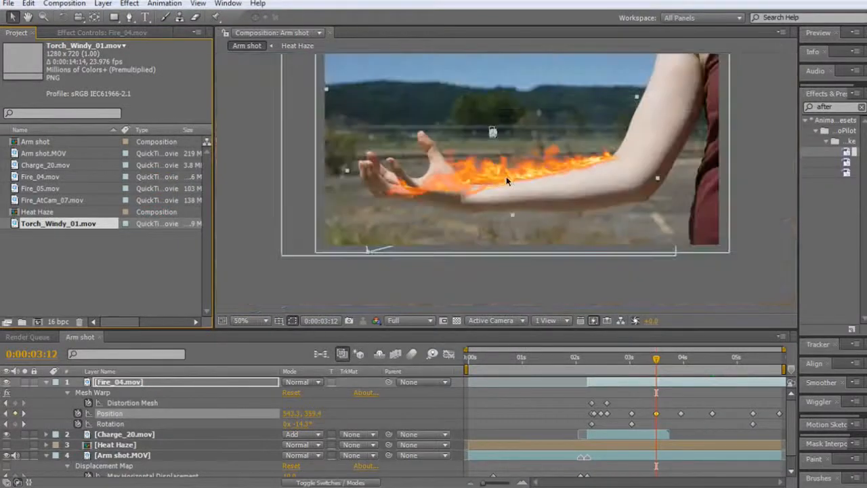
scroll(496, 177, up, 2)
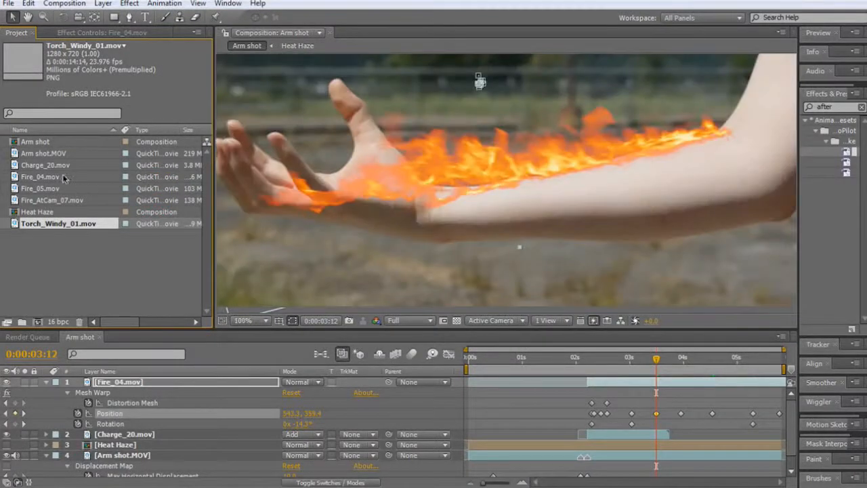
drag(174, 328, 173, 288)
drag(38, 191, 589, 390)
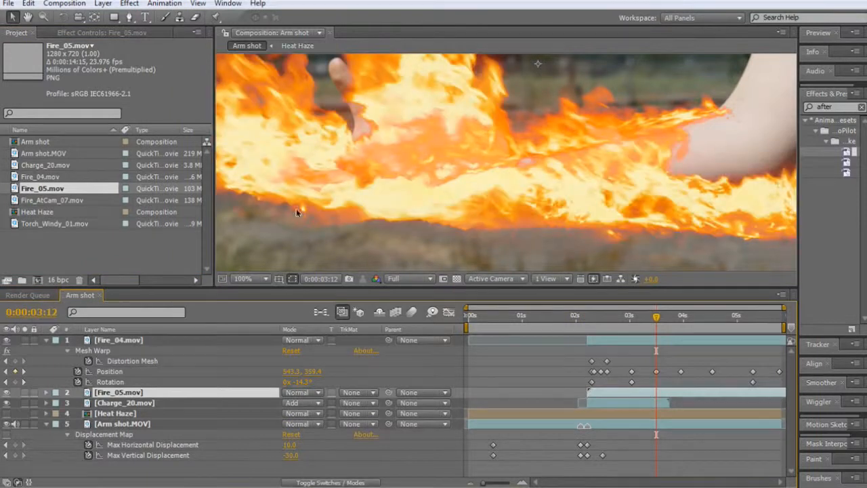
scroll(400, 185, down, 2)
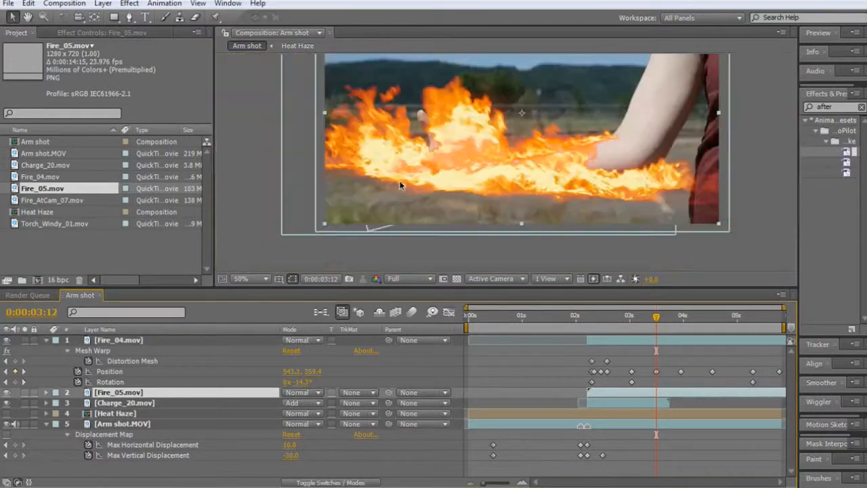
Step: Slip the Fire_05.mov footage earlier while keeping the layer's in-point, soloing the layer only while reviewing the flames
click(24, 392)
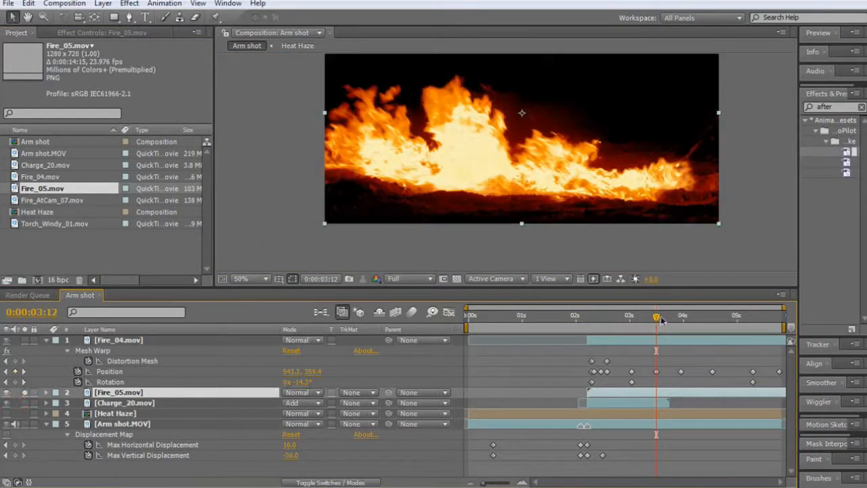
drag(648, 324, 622, 370)
drag(645, 369, 679, 368)
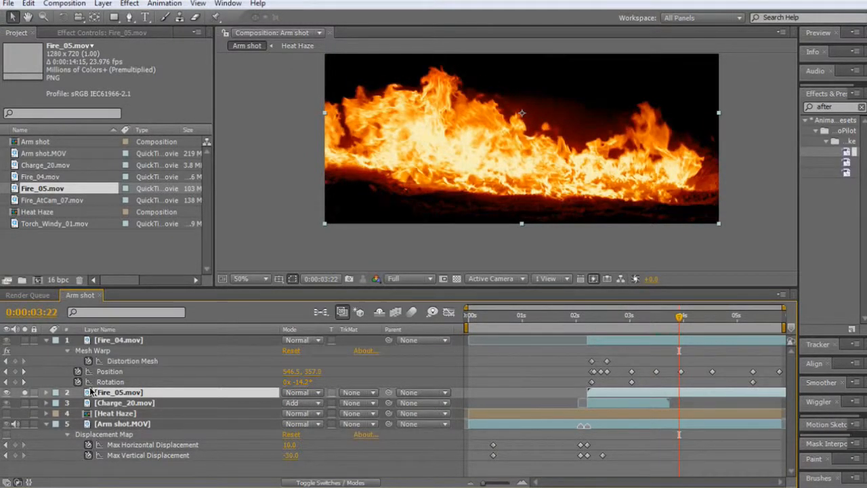
drag(704, 393, 615, 400)
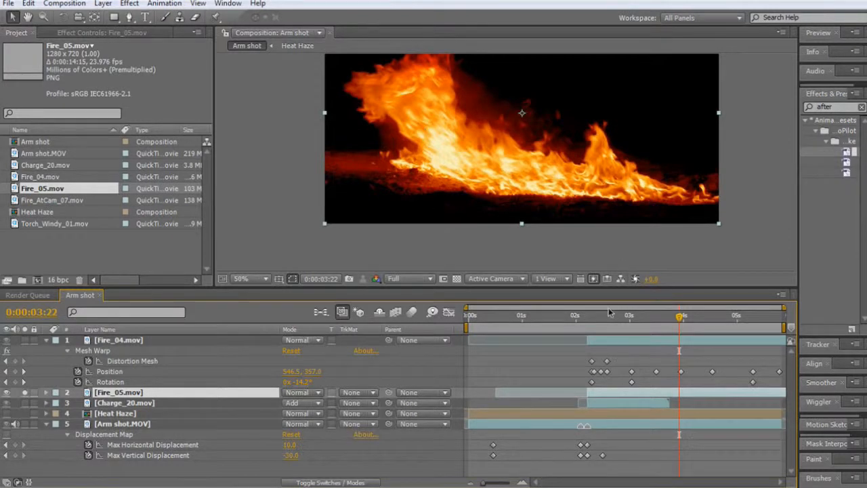
drag(603, 320, 616, 326)
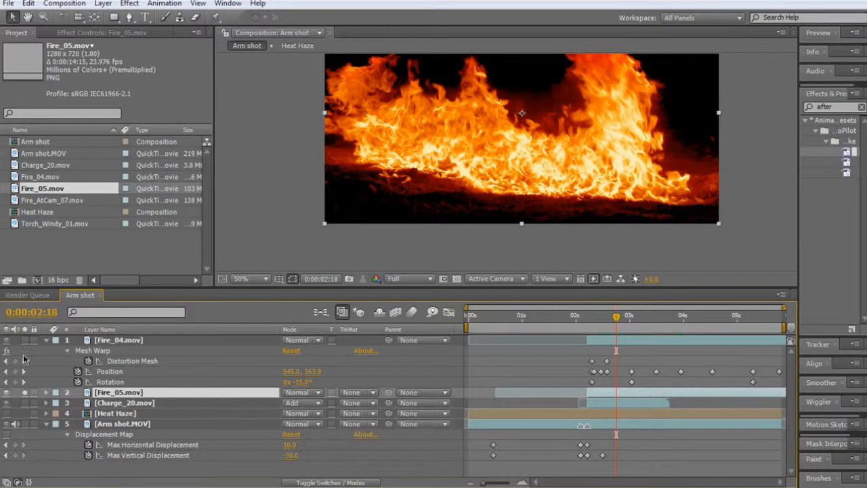
click(25, 393)
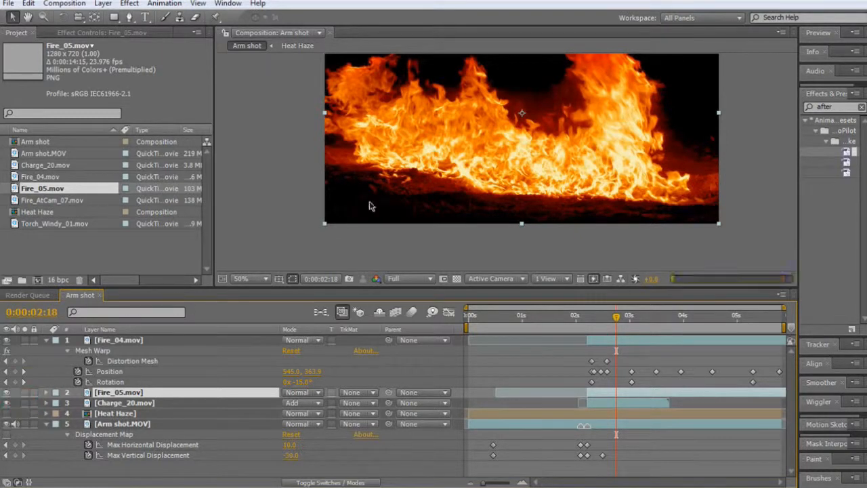
Step: Reveal Position and Rotation for Fire_05.mov at 0:00:02:05 and apply the Mesh Warp effect to the layer
drag(599, 317, 588, 325)
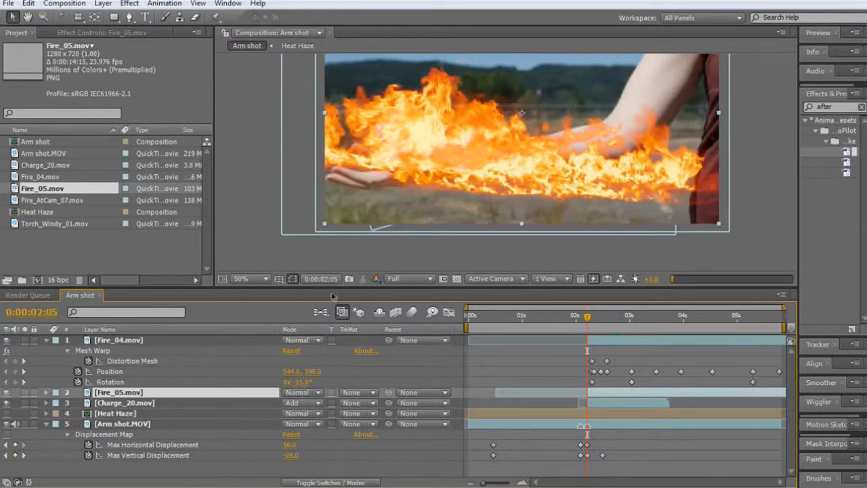
key(p)
key(shift+r)
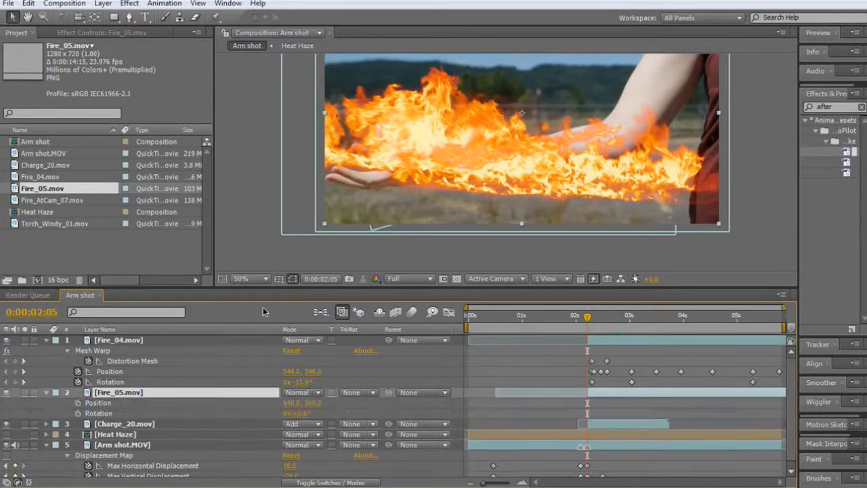
click(129, 3)
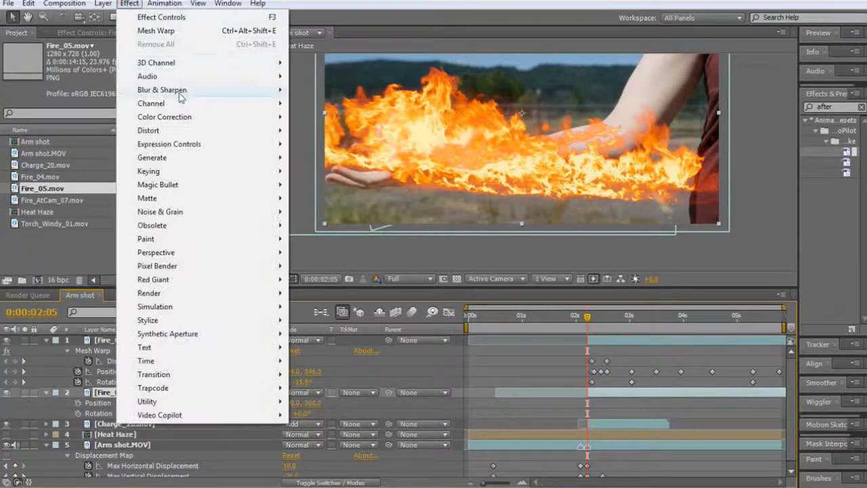
click(183, 30)
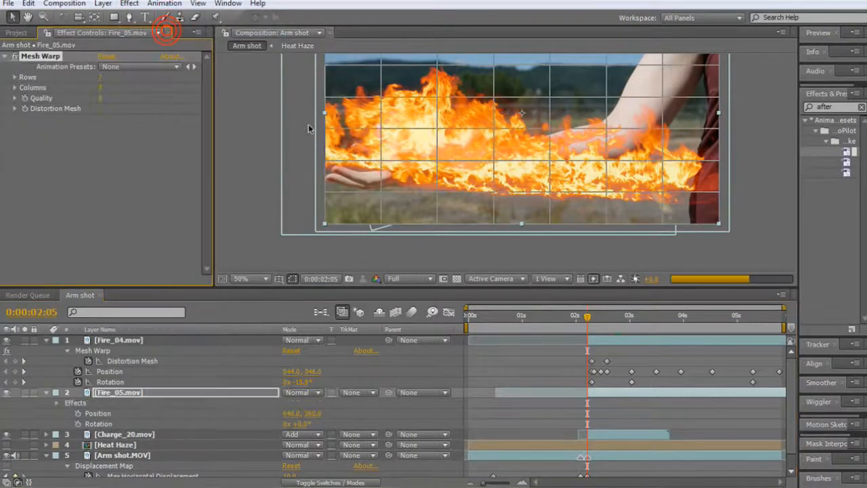
Step: Set starting keyframes for Position, Rotation and Distortion Mesh on Fire_05.mov at 0:00:02:05
key(space)
drag(594, 110, 590, 146)
drag(511, 285, 509, 311)
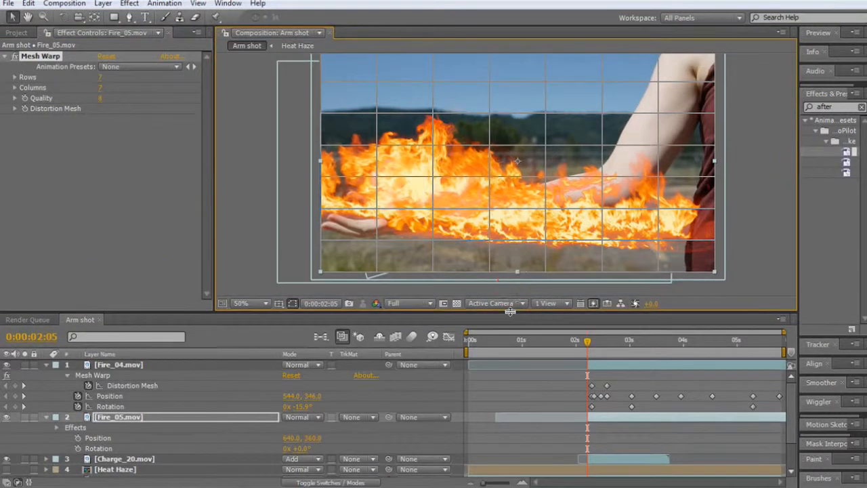
click(78, 438)
click(78, 447)
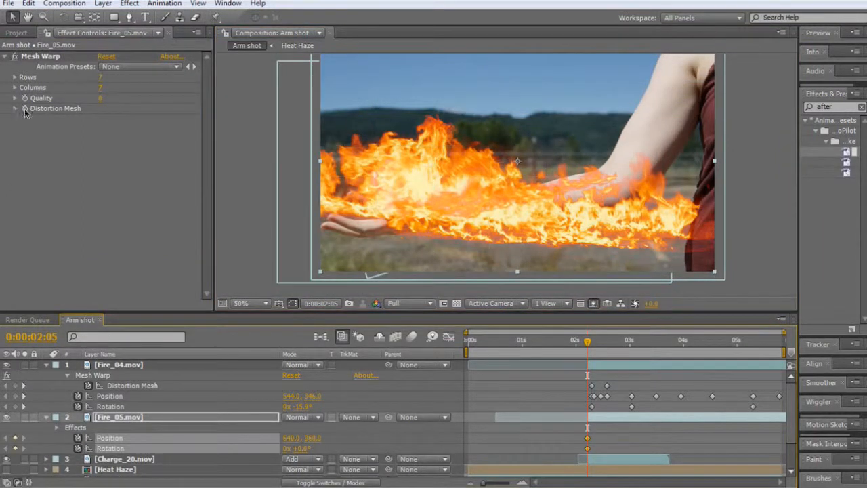
click(24, 111)
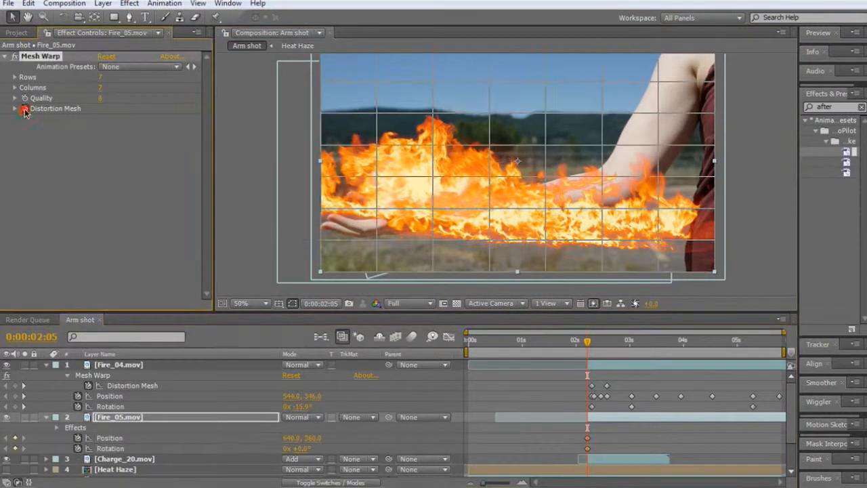
Step: Move Fire_05.mov up to Position 618.0, 270.0, and hide Fire_04.mov and place it below Fire_05.mov in the layer order
click(107, 437)
drag(526, 186, 519, 156)
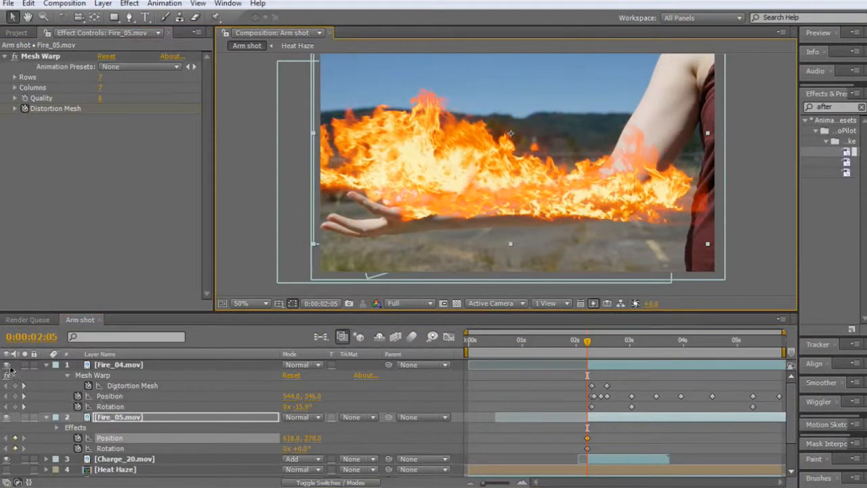
click(7, 364)
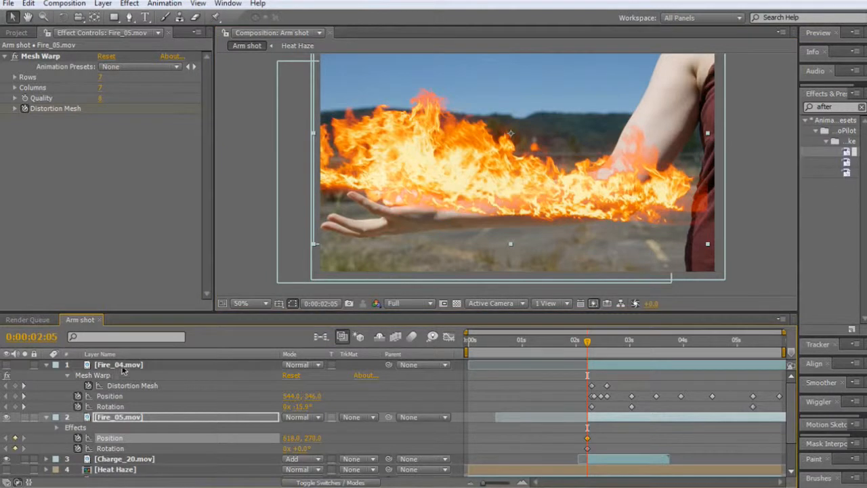
drag(125, 366, 126, 428)
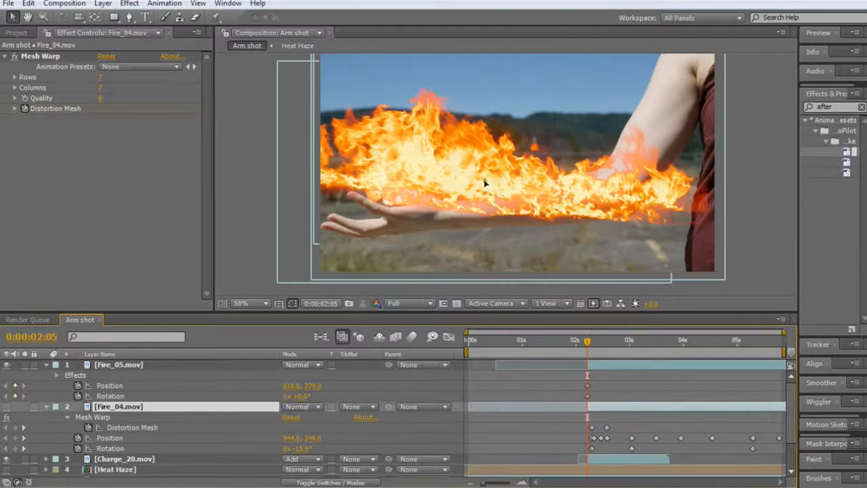
Step: Move Fire_05.mov to Position 546.0, 402.0 and scale it down to roughly two thirds so the flames span the forearm
drag(485, 183, 484, 201)
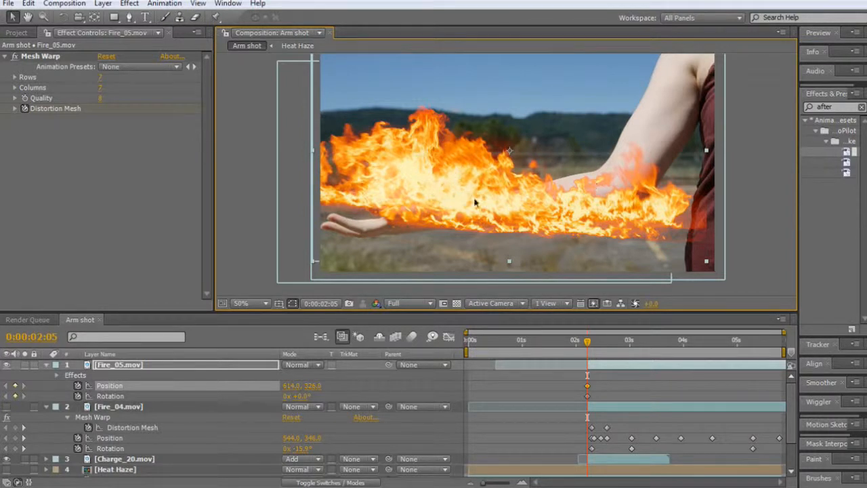
drag(454, 199, 432, 222)
key(comma)
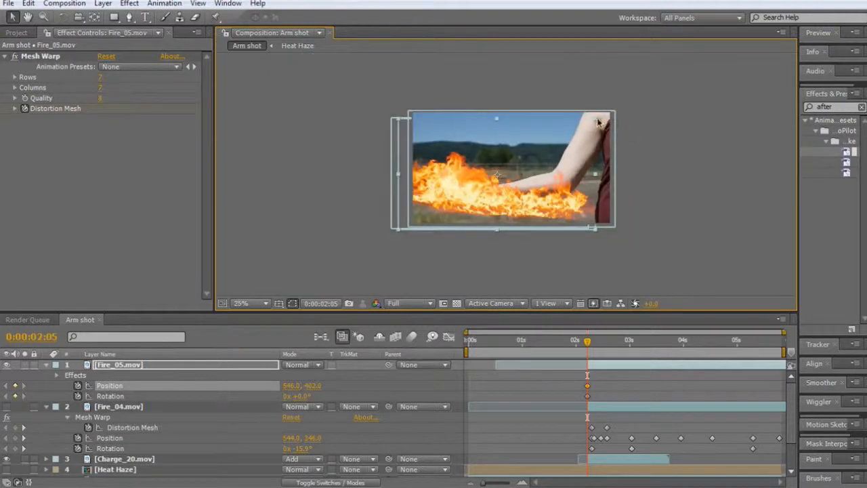
drag(591, 123, 571, 140)
key(period)
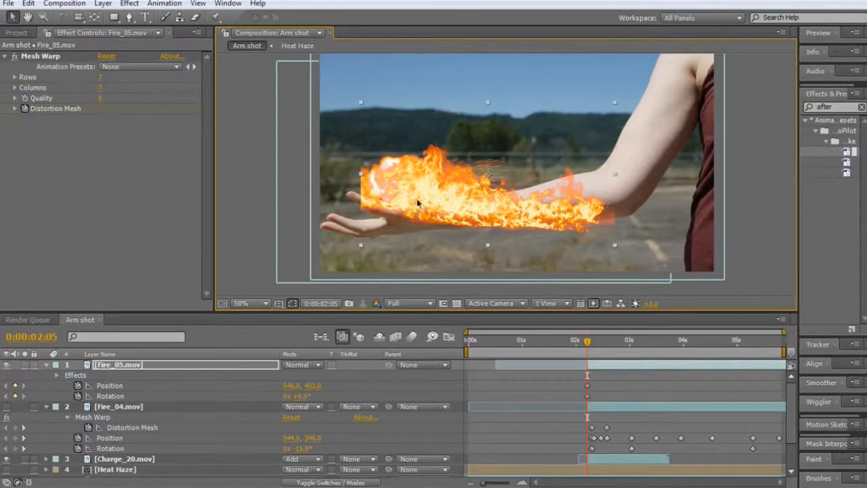
Step: Draw a closed Pen tool mask on Fire_05.mov around the flames, cutting off the hard edge near the hand and following their base
click(128, 17)
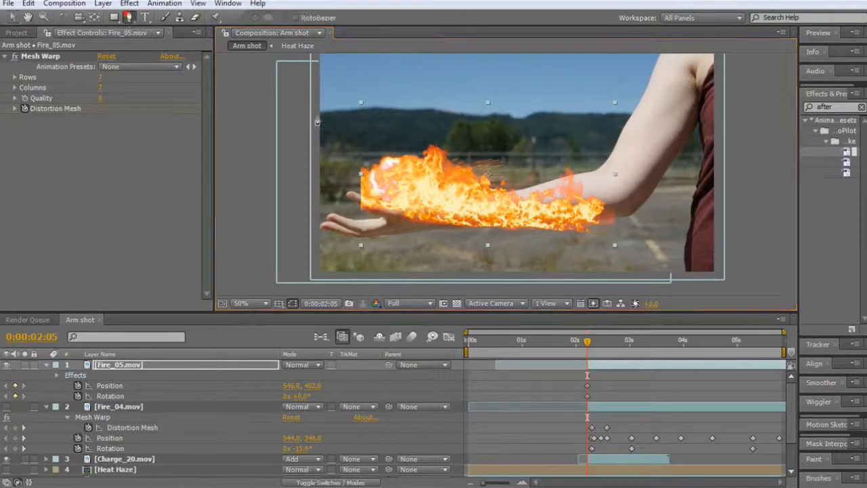
click(367, 157)
click(393, 211)
click(415, 221)
click(506, 234)
click(560, 235)
click(603, 229)
click(608, 204)
click(607, 156)
click(596, 126)
click(515, 120)
click(452, 117)
click(386, 120)
click(368, 134)
click(367, 159)
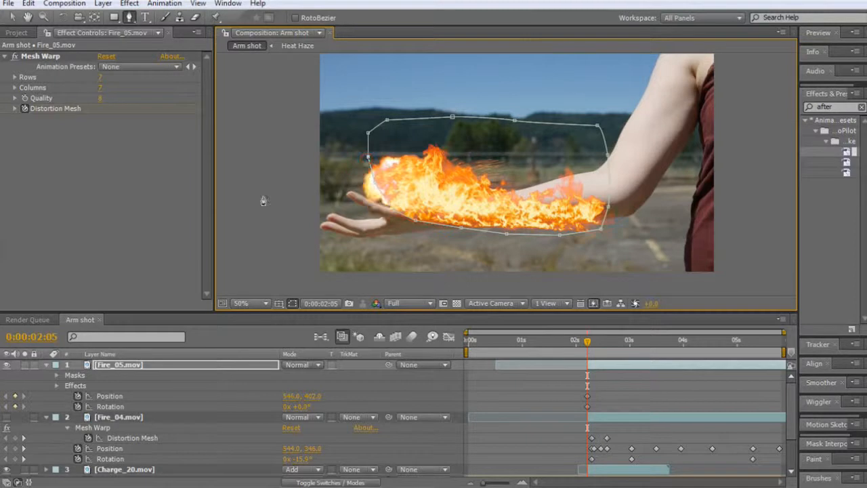
Step: Set the Mask Feather of the Fire_05.mov mask to 20 pixels
key(f)
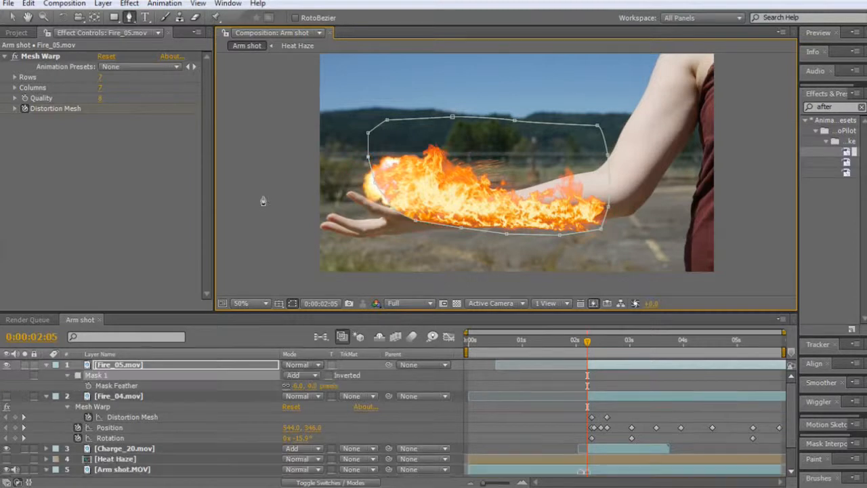
click(316, 384)
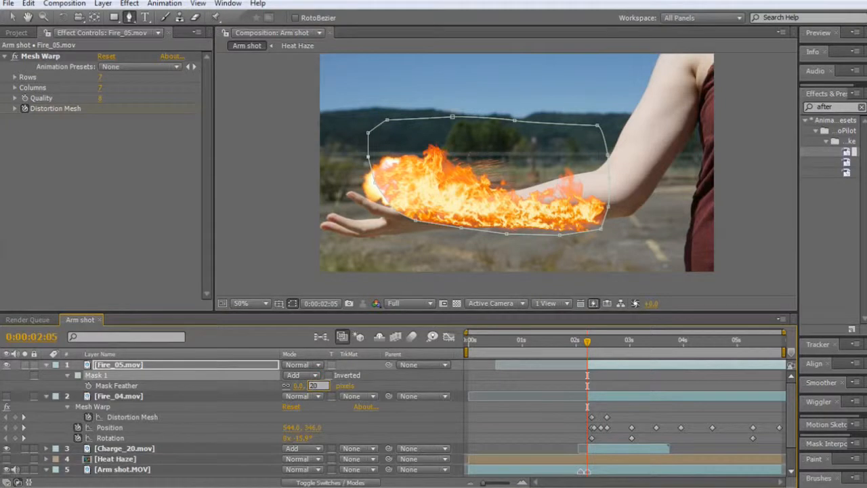
key(Return)
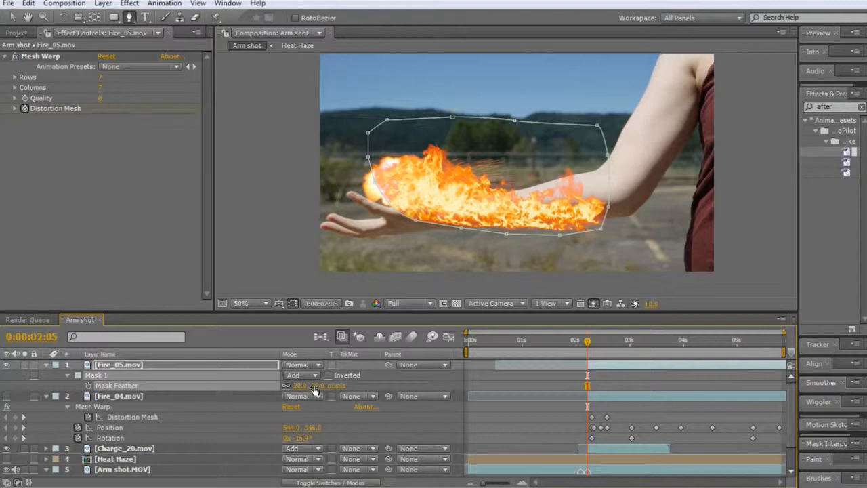
Step: Rotate the Fire_05.mov layer counterclockwise to follow the forearm's slope and move it over the forearm toward the elbow
key(v)
click(487, 211)
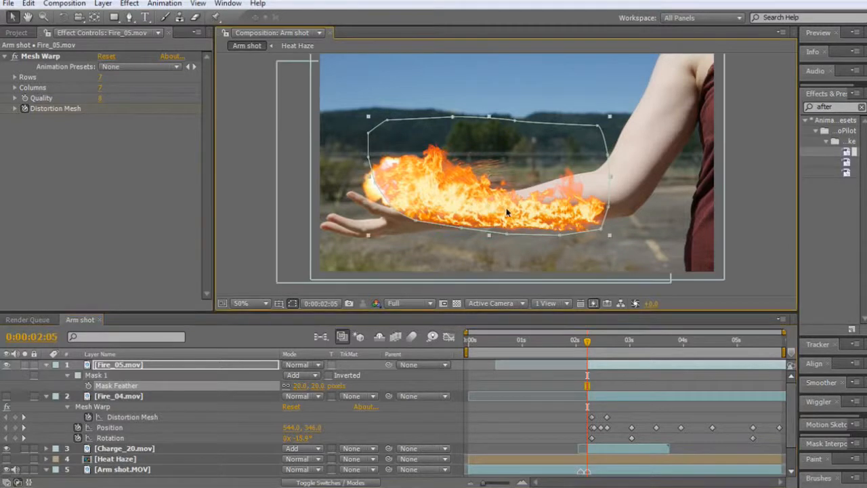
drag(486, 214, 523, 193)
key(w)
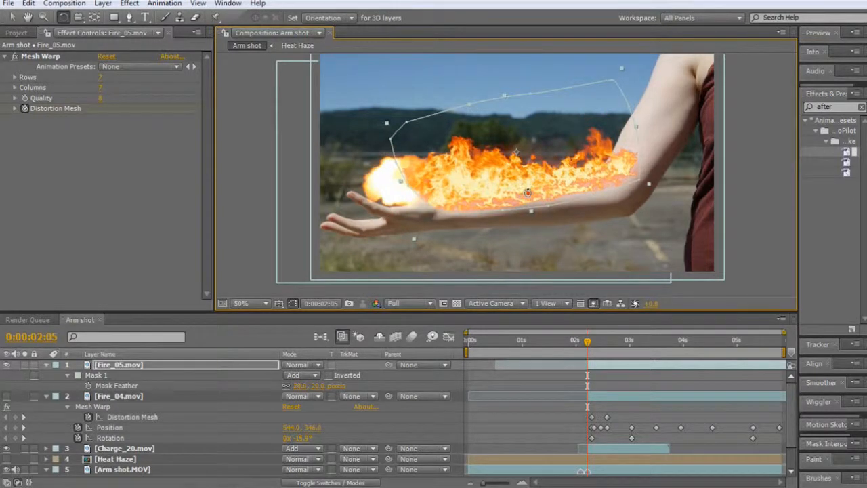
key(v)
drag(527, 194, 536, 224)
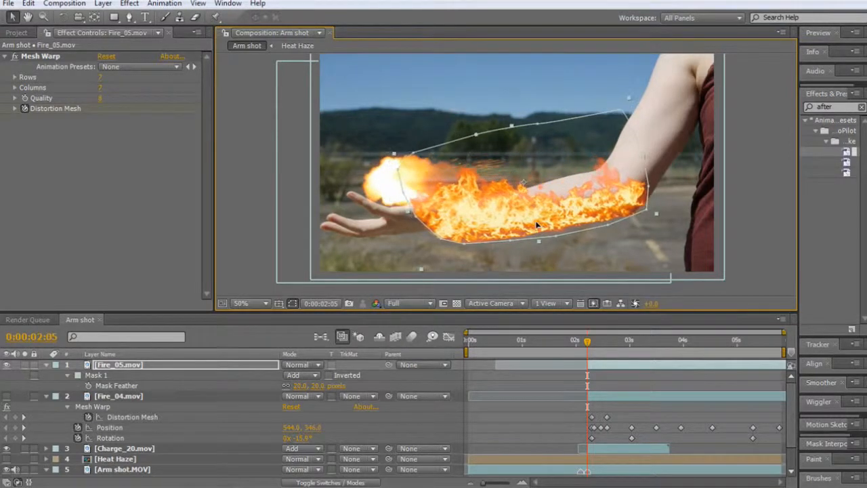
Step: Rotate Fire_05.mov to -8.1° around an anchor point placed at the elbow, and reveal the layer's keyframed properties
click(94, 18)
click(527, 187)
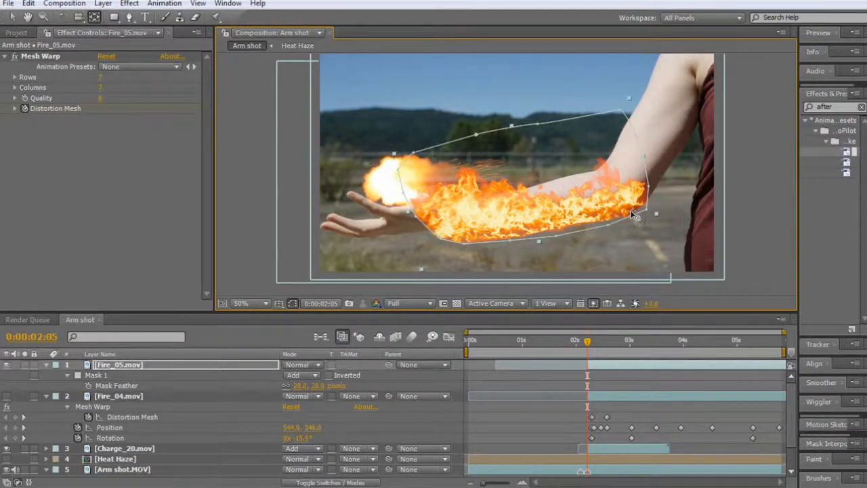
key(v)
drag(457, 228, 419, 210)
key(w)
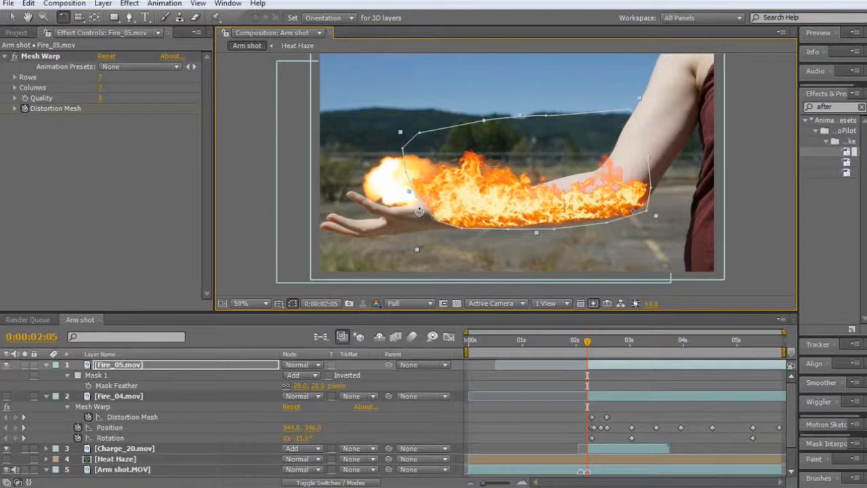
key(v)
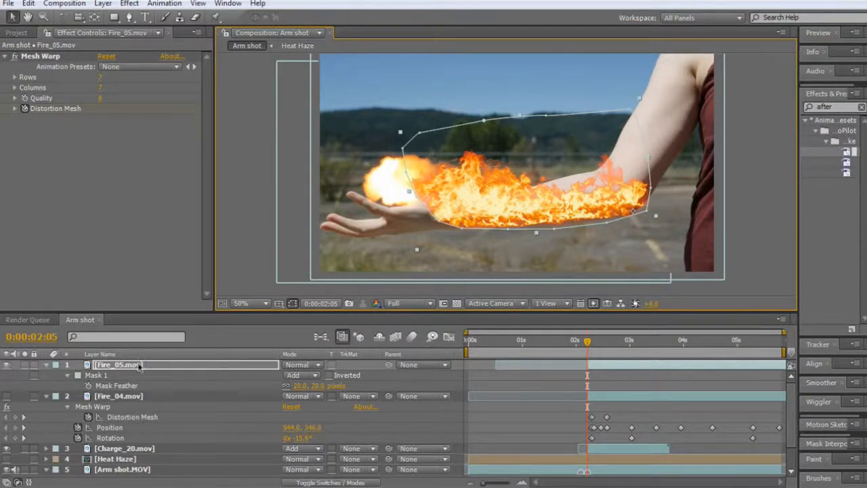
click(139, 365)
key(u)
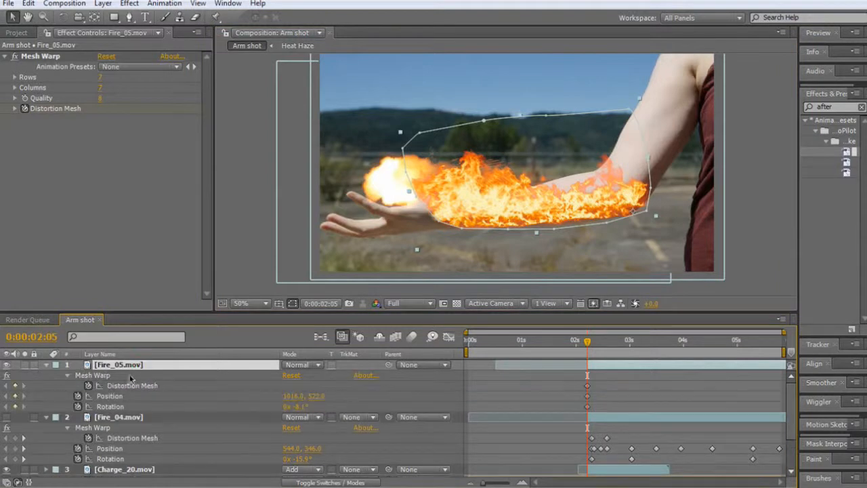
Step: Warp the lower Distortion Mesh points of Fire_05.mov so the flame base follows the underside of the forearm toward the wrist
click(130, 385)
scroll(519, 174, up, 6)
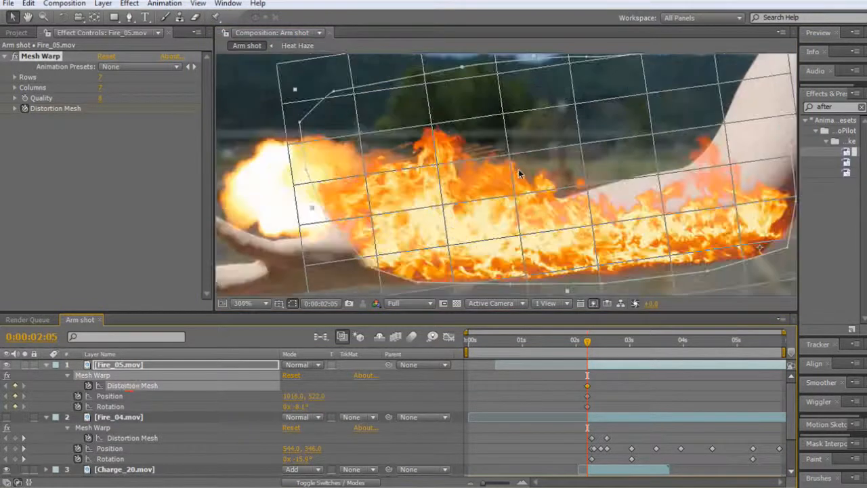
scroll(606, 234, down, 5)
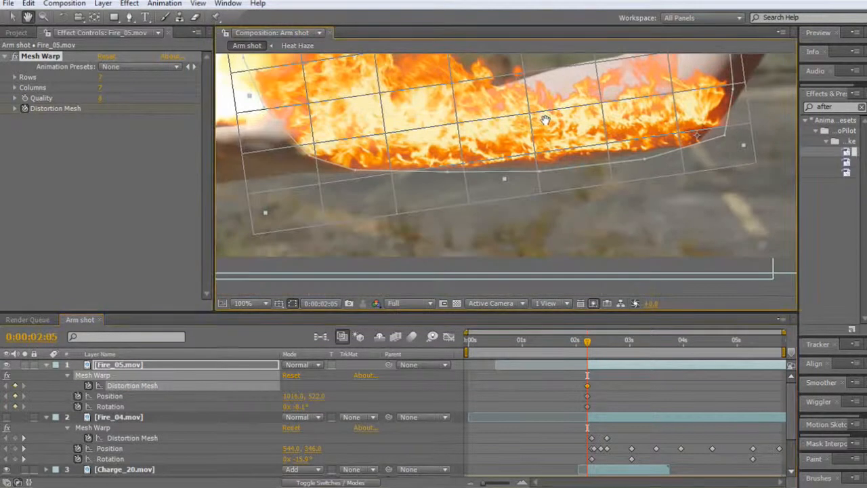
click(607, 150)
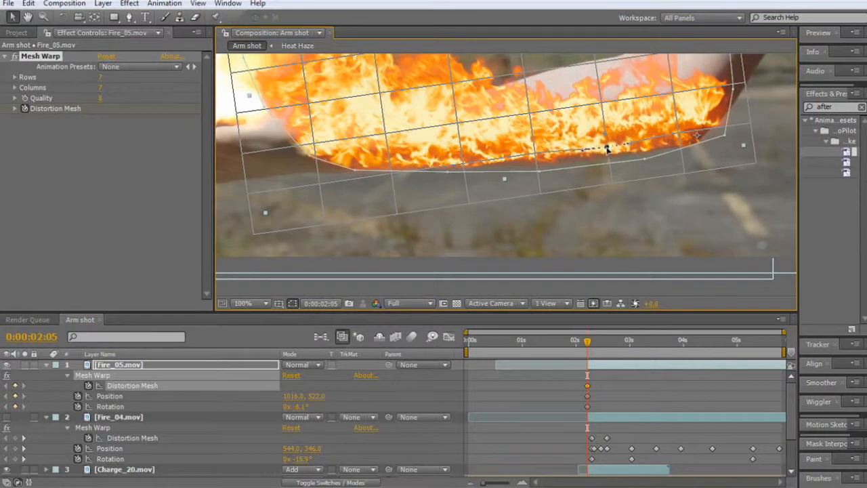
click(534, 161)
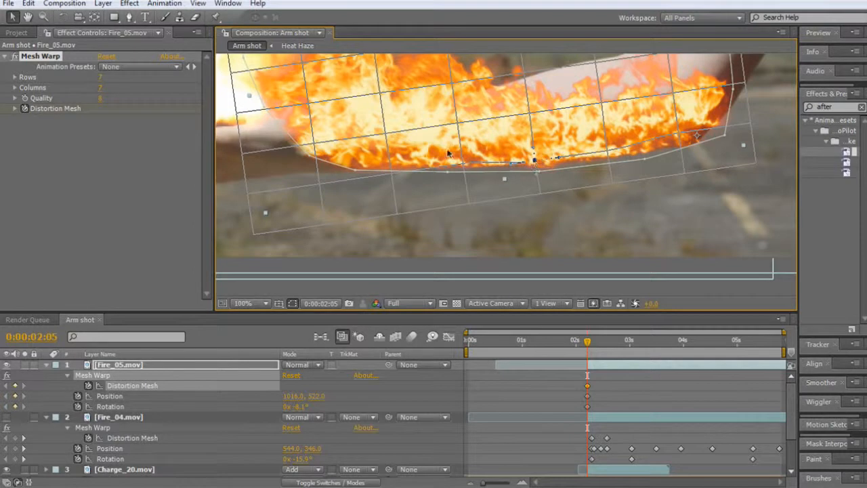
drag(314, 146, 307, 158)
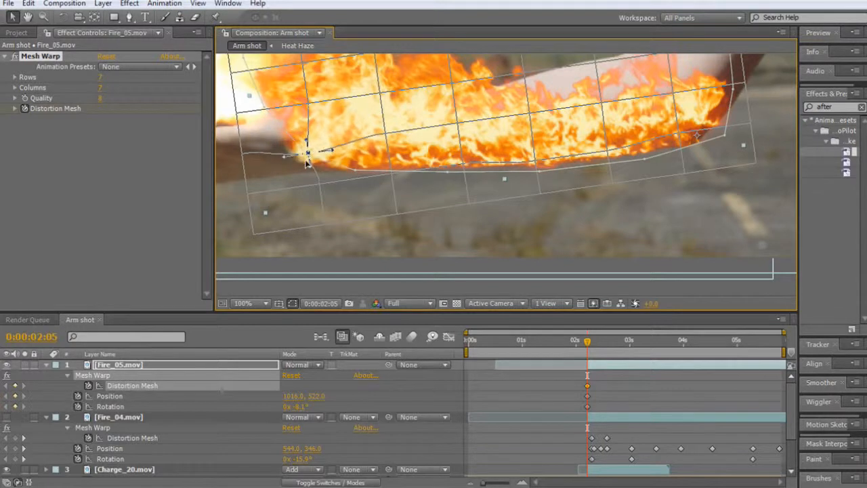
click(319, 185)
drag(316, 197, 310, 161)
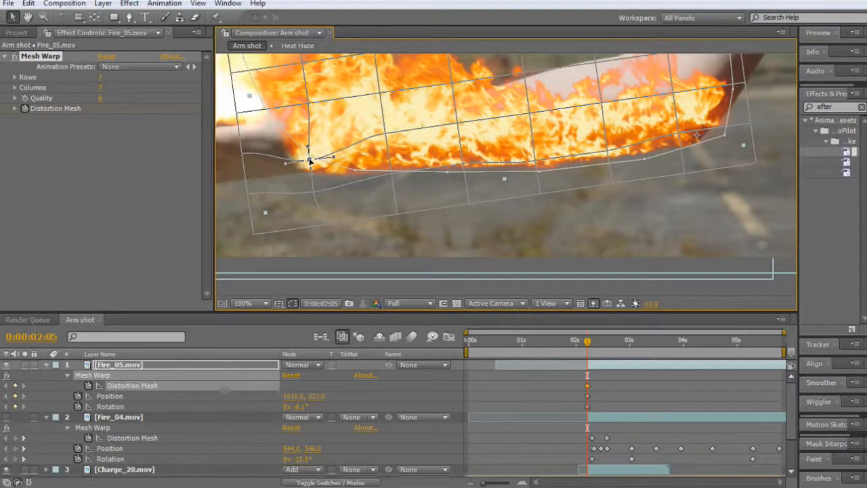
Step: Adjust the Distortion Mesh points of Fire_05.mov in the middle of the flames and at the elbow end
key(h)
drag(418, 119, 463, 179)
key(v)
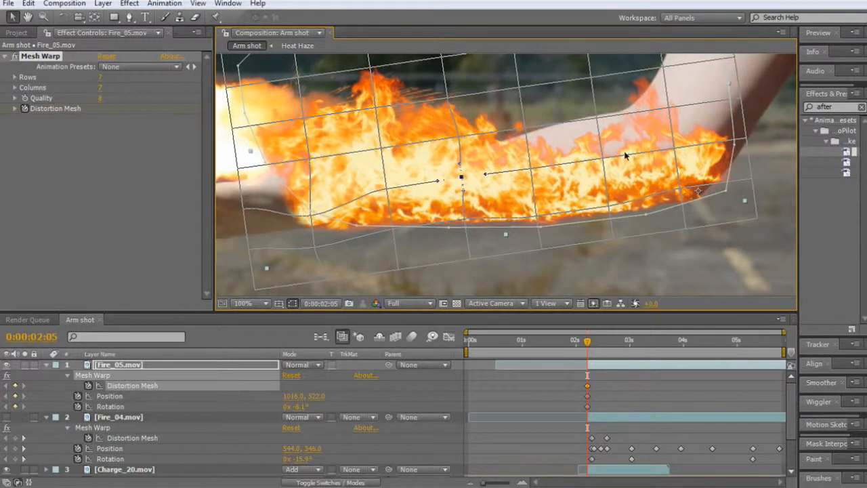
click(755, 182)
drag(754, 183, 748, 181)
click(561, 270)
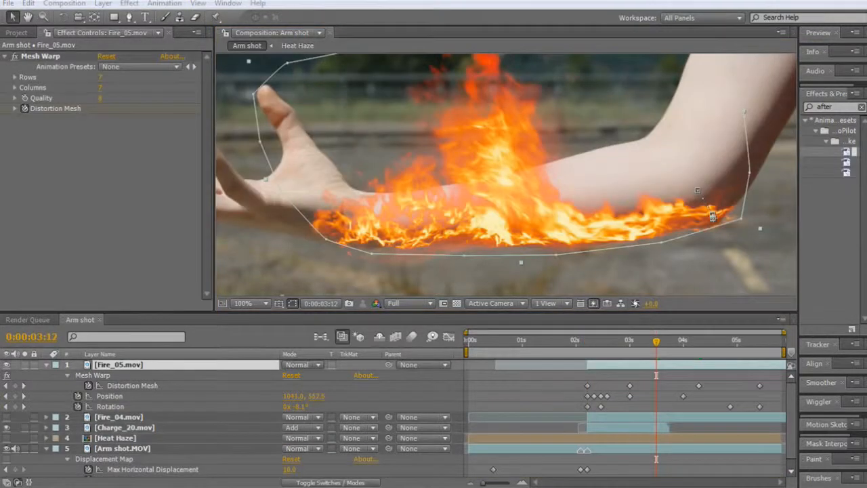
Step: Turn the visibility of Fire_04.mov back on, duplicate Fire_05.mov and select the lower copy
click(278, 260)
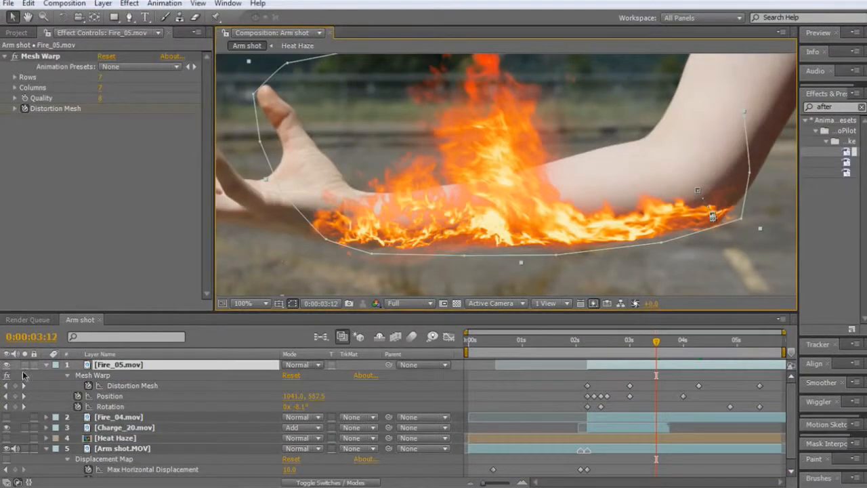
click(7, 417)
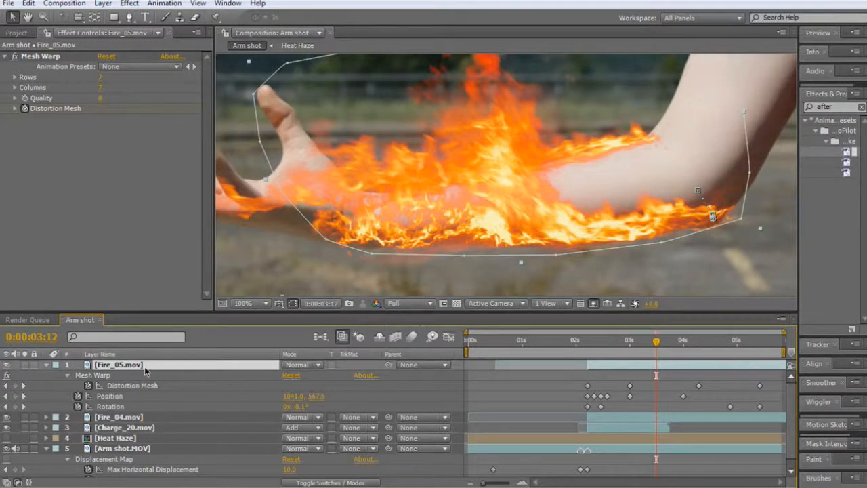
key(ctrl+d)
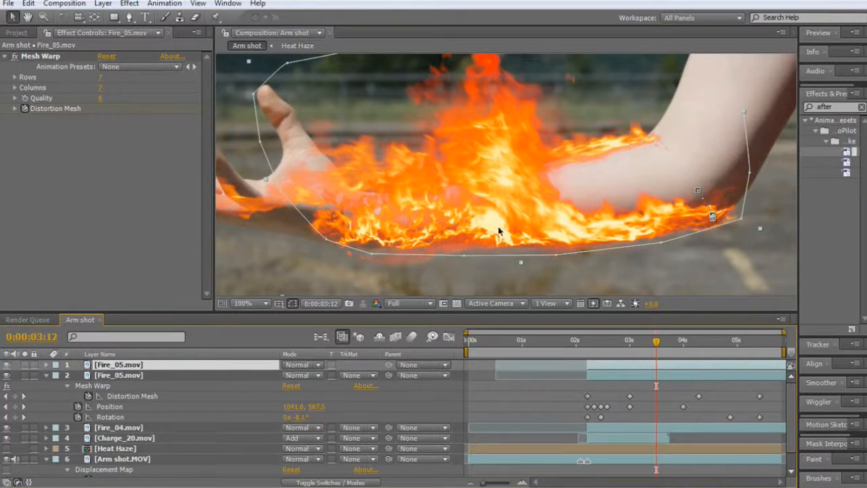
click(142, 376)
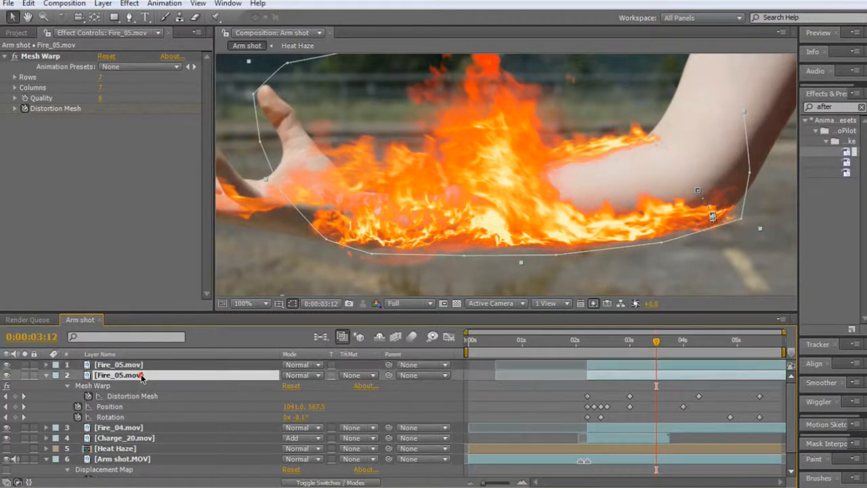
Step: Move the lower Fire_05.mov copy upward over the forearm at 0:00:03:12
drag(540, 213, 535, 192)
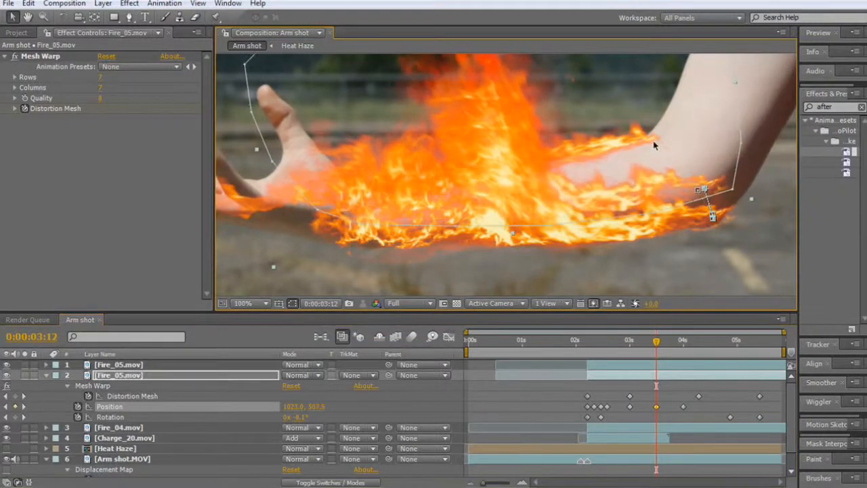
key(comma)
click(622, 128)
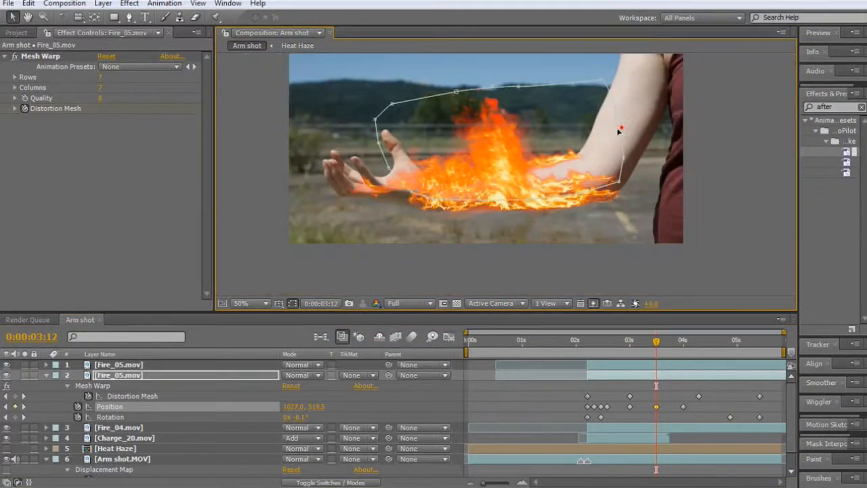
Step: Scale the lower Fire_05.mov copy down in width and height so its flames are smaller and end near the wrist
click(509, 163)
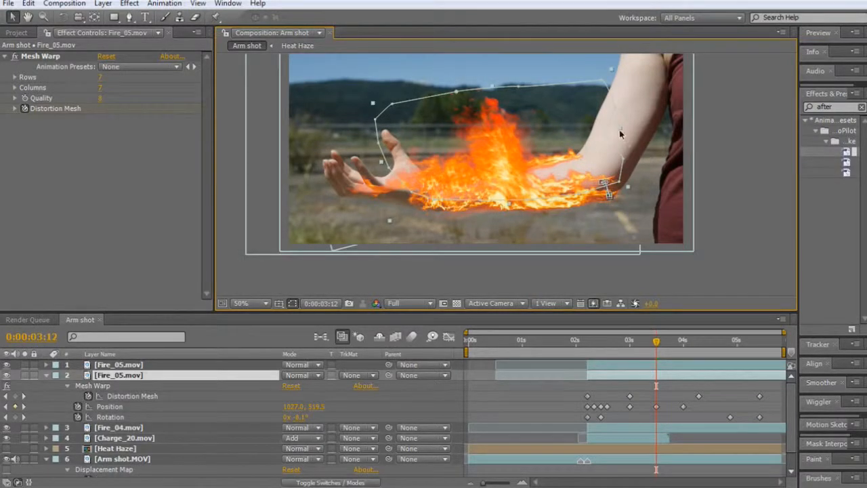
drag(620, 129, 610, 132)
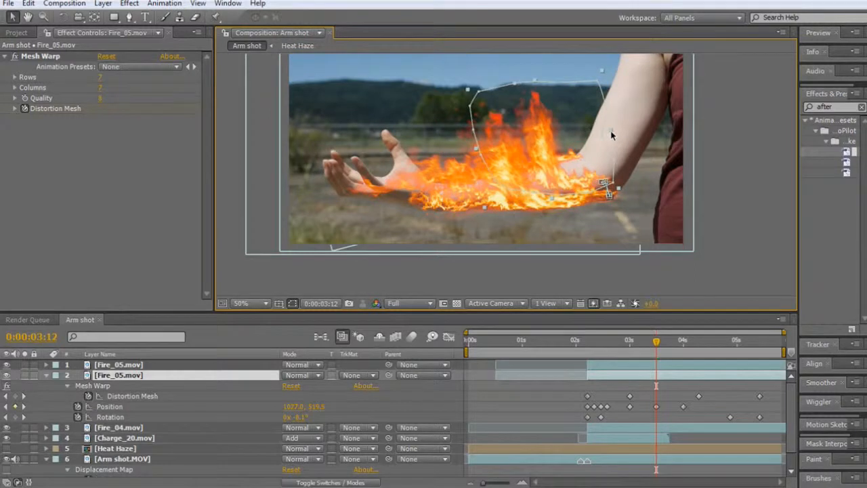
key(Return)
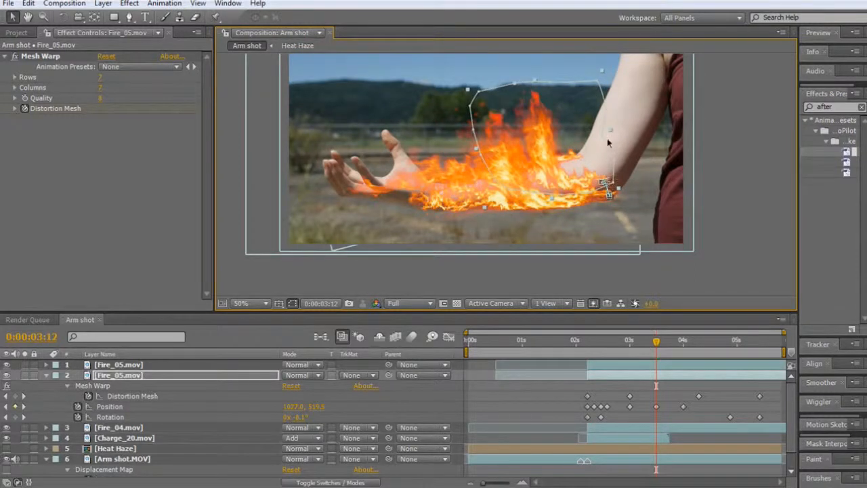
drag(534, 82, 539, 117)
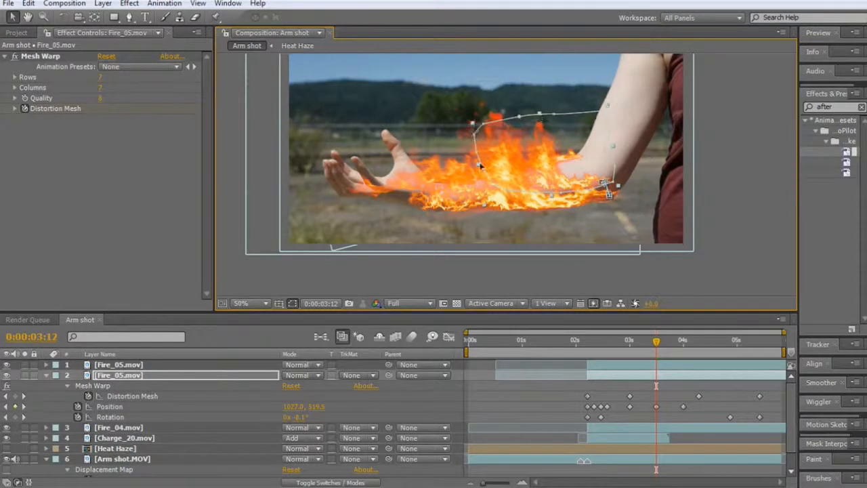
drag(477, 171, 414, 176)
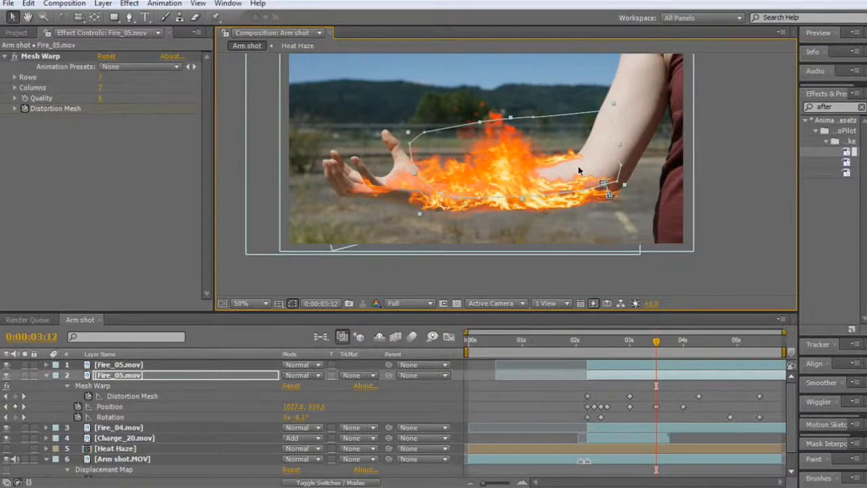
Step: Delete the Position keyframe at 0:00:03:12 on the lower Fire_05.mov copy
click(125, 409)
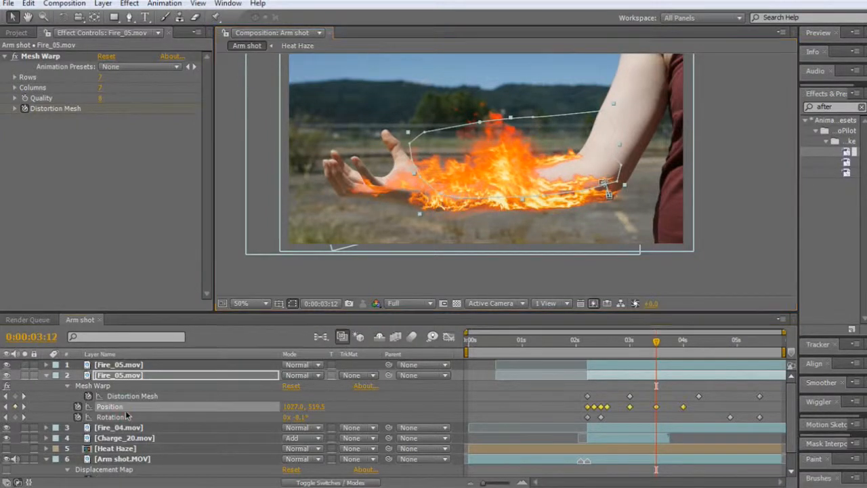
click(541, 407)
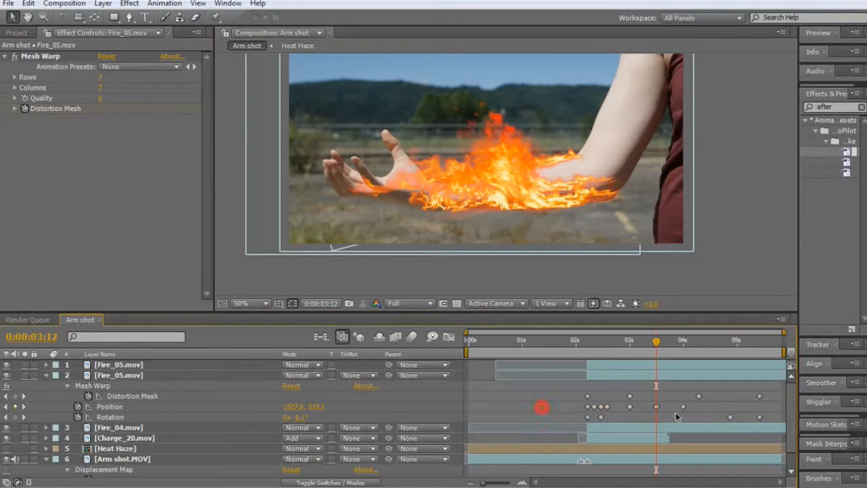
click(656, 407)
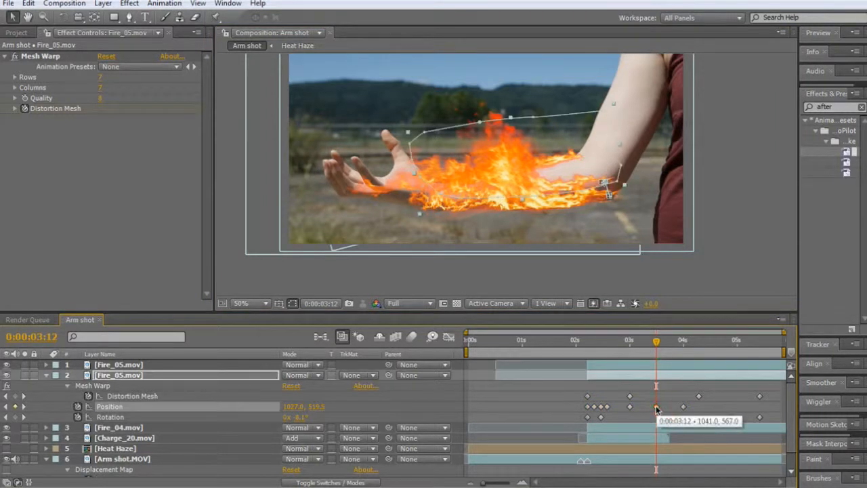
key(Delete)
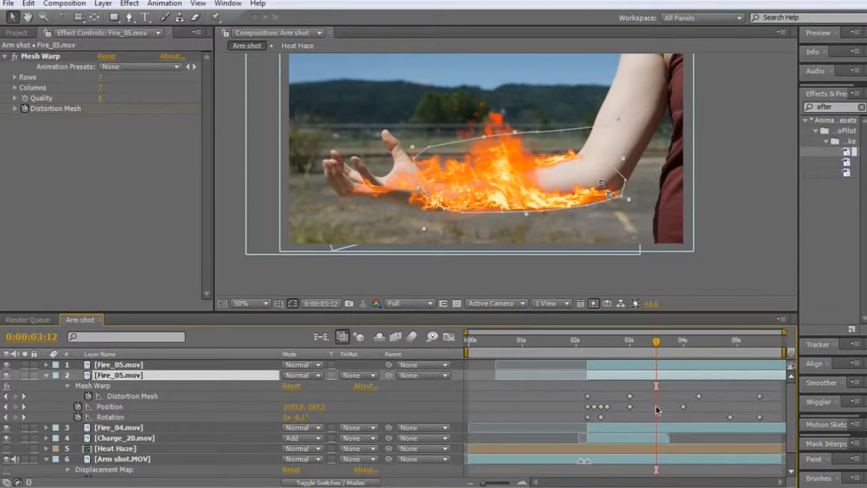
Step: Set the Anchor Point of the lower Fire_05.mov copy to about 1158, 767.3 to raise its flames on the forearm
key(a)
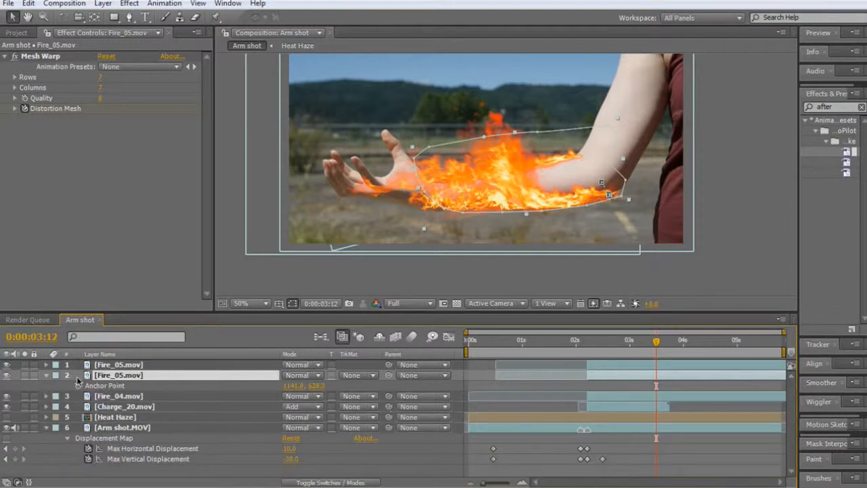
drag(315, 386, 404, 377)
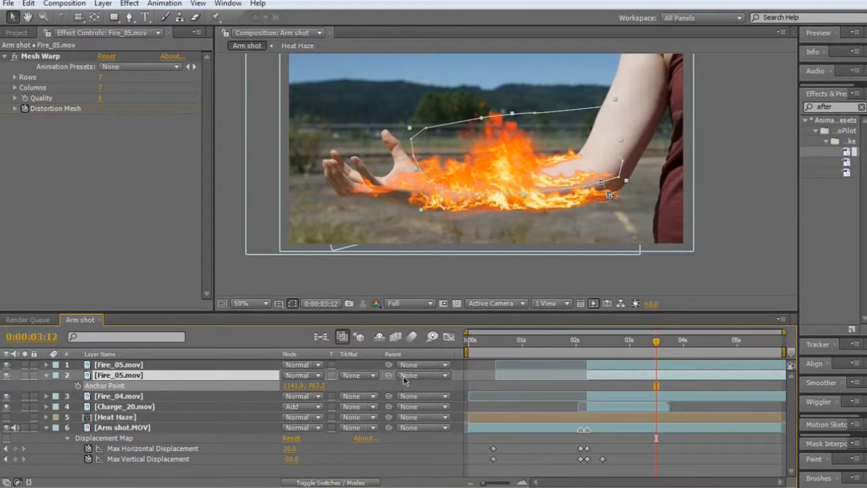
drag(292, 385, 308, 386)
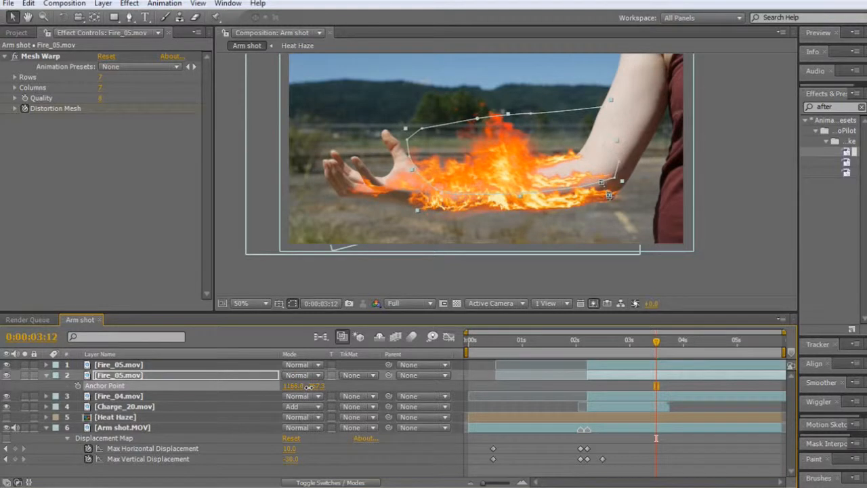
Step: Slip the lower Fire_05.mov copy's footage earlier while keeping its keyframes in place, trim its start to the upper copy's, and collapse the layer
key(u)
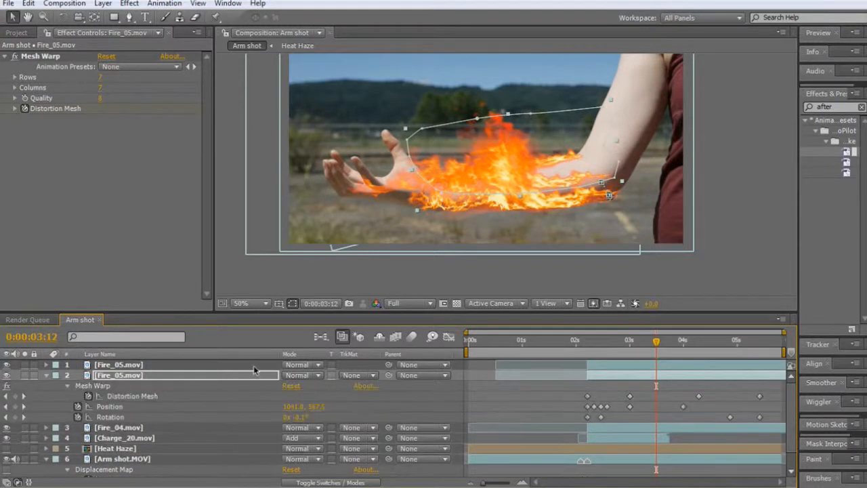
drag(584, 388, 777, 426)
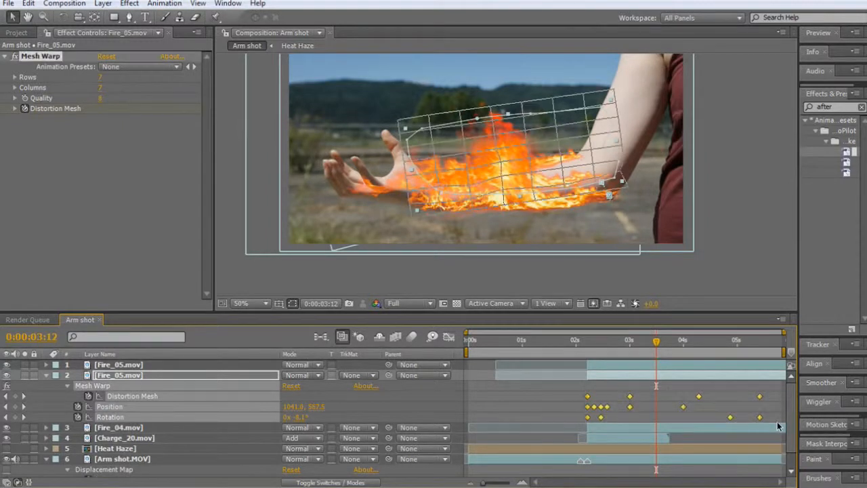
drag(770, 384, 664, 388)
drag(474, 390, 762, 398)
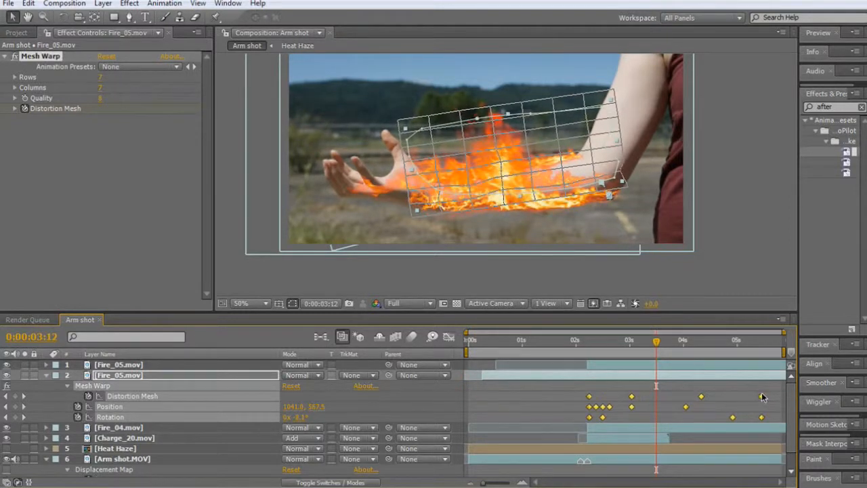
drag(481, 374, 589, 378)
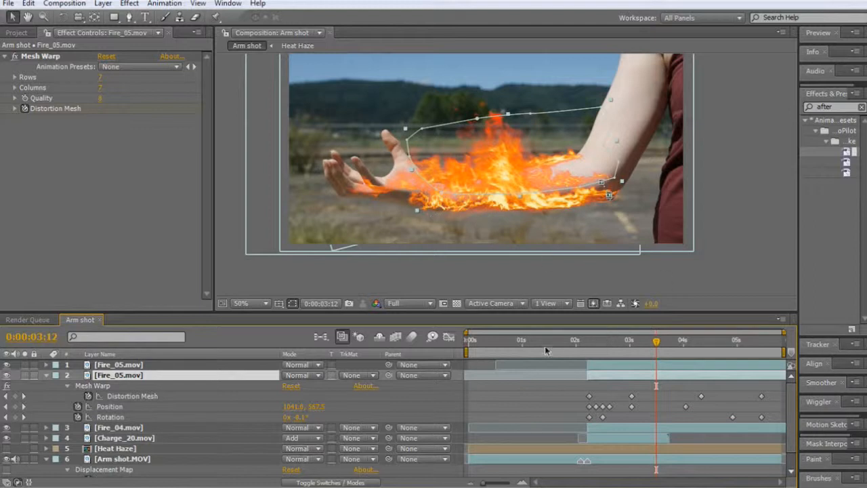
click(46, 375)
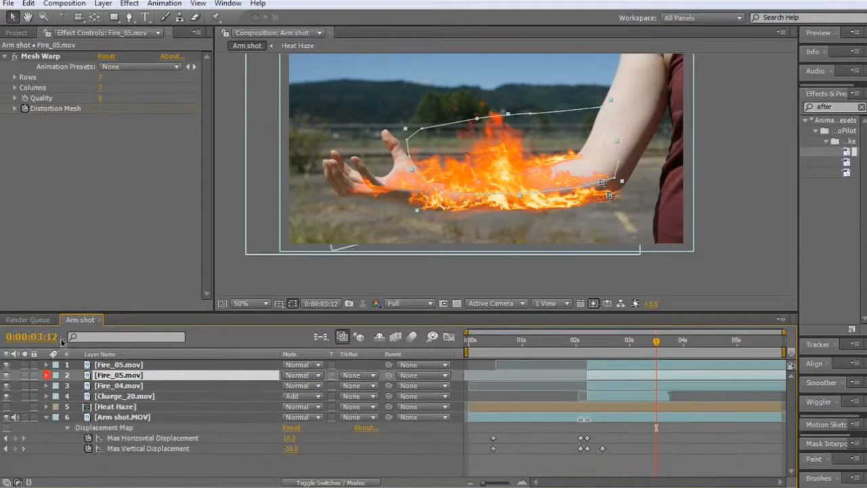
Step: Add Torch_Windy_01.mov to the Arm shot composition between the Fire_05.mov copies and Fire_04.mov, starting where the fire layers begin
click(17, 34)
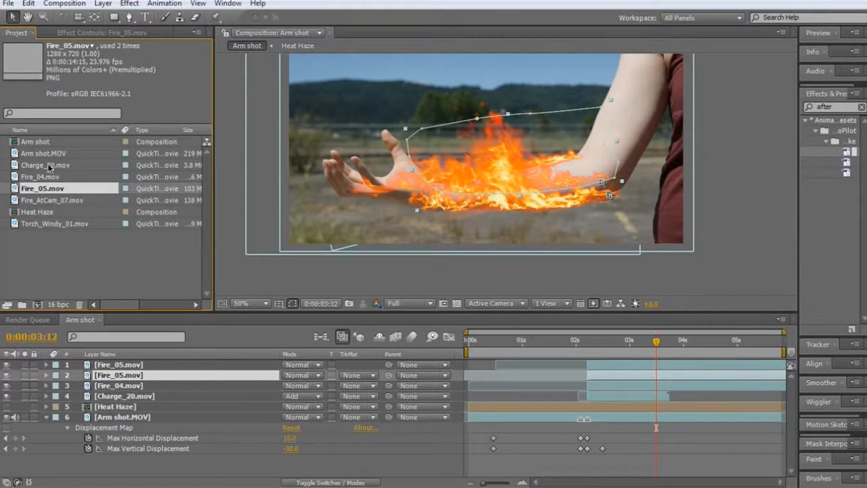
drag(48, 227, 582, 354)
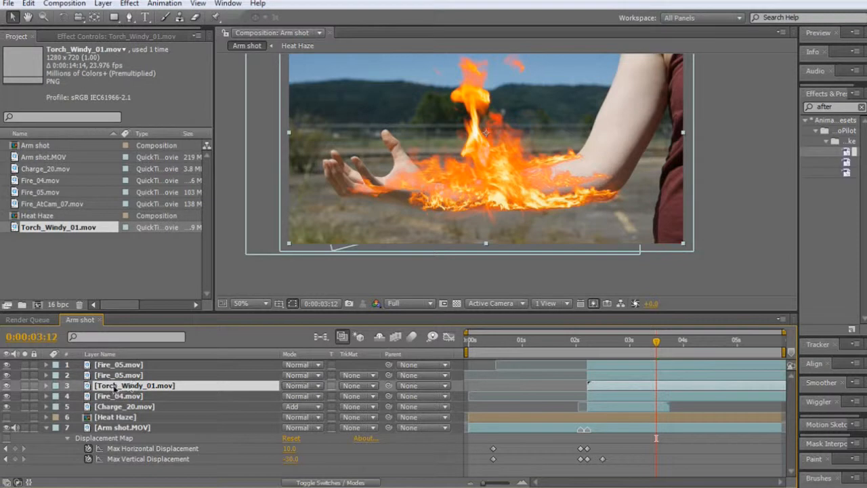
Step: Move the Torch_Windy_01.mov layer to the top of the stack and crop off its flame's base with a rectangular mask
drag(114, 391, 113, 366)
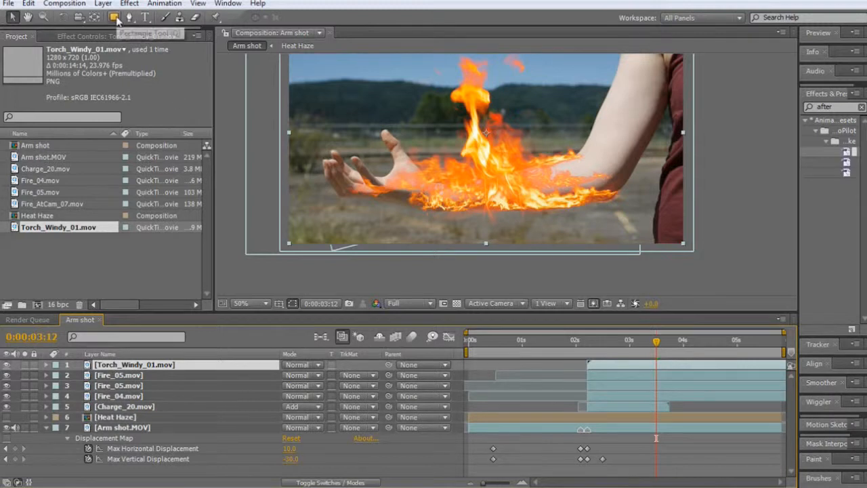
double_click(115, 18)
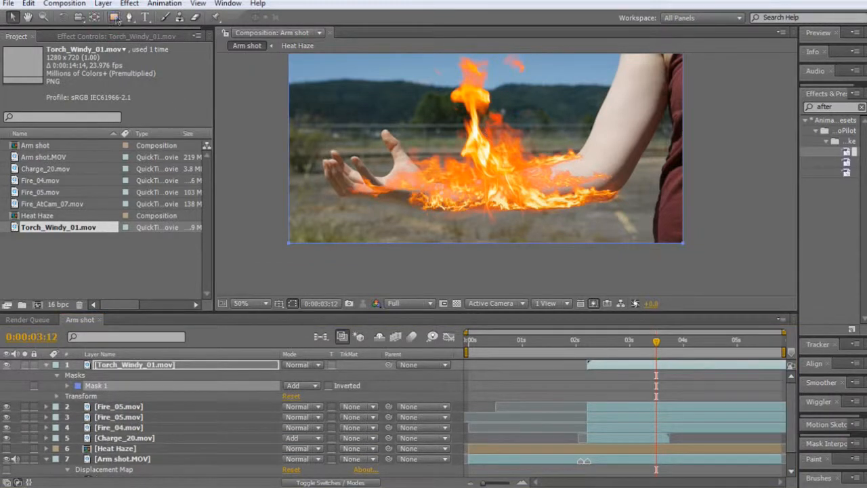
click(25, 365)
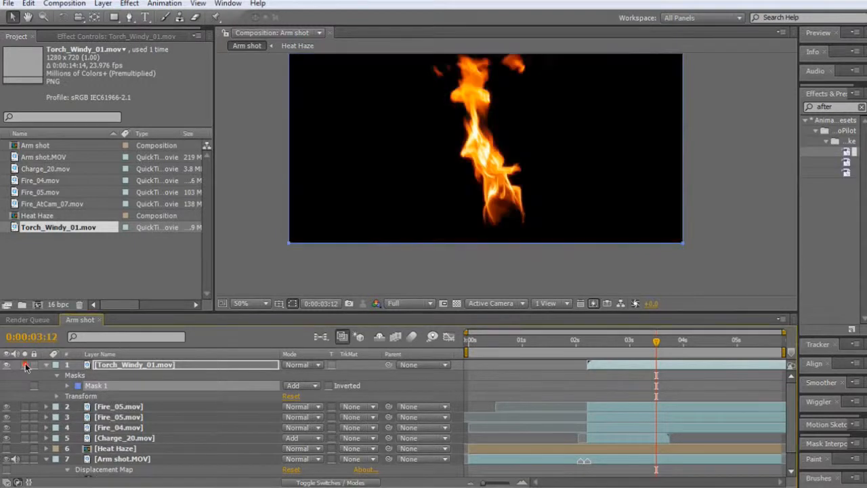
click(522, 234)
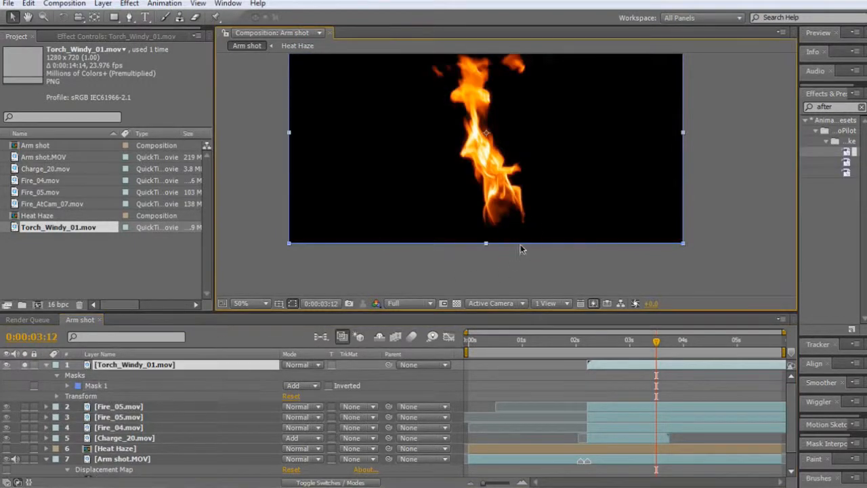
drag(520, 244, 521, 208)
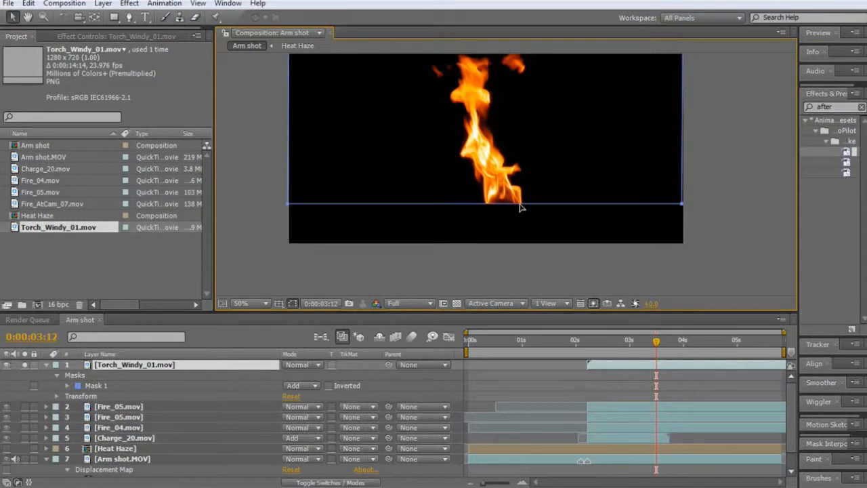
drag(520, 206, 522, 201)
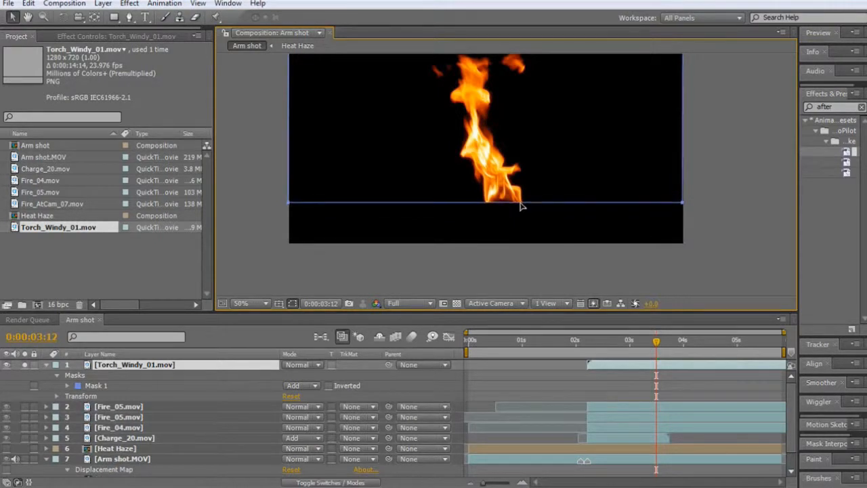
Step: Feather the torch layer's mask by 15 pixels and turn off the layer's solo view
click(68, 385)
click(304, 407)
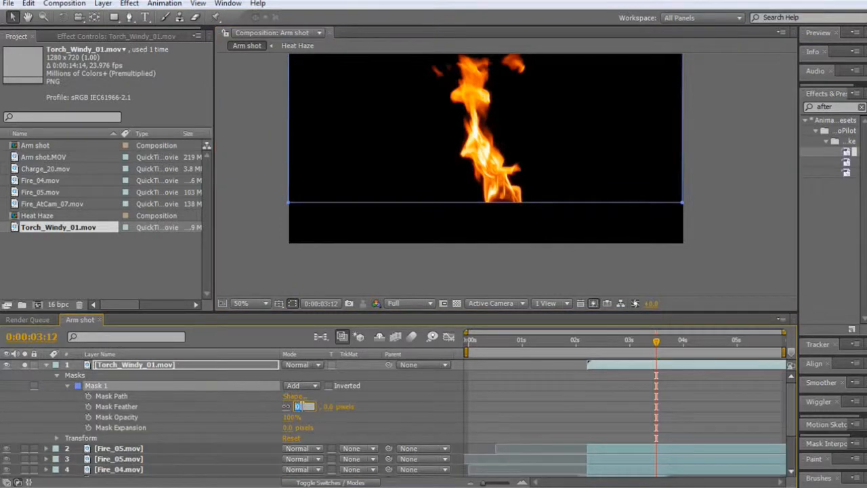
key(Return)
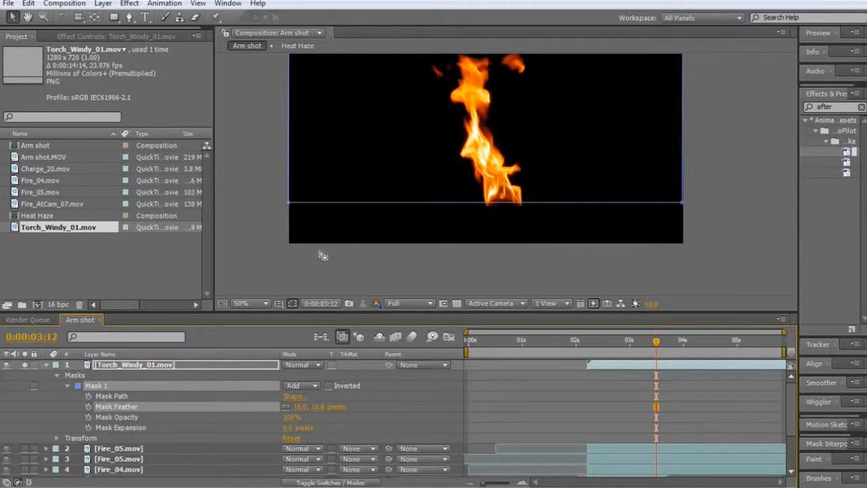
click(24, 365)
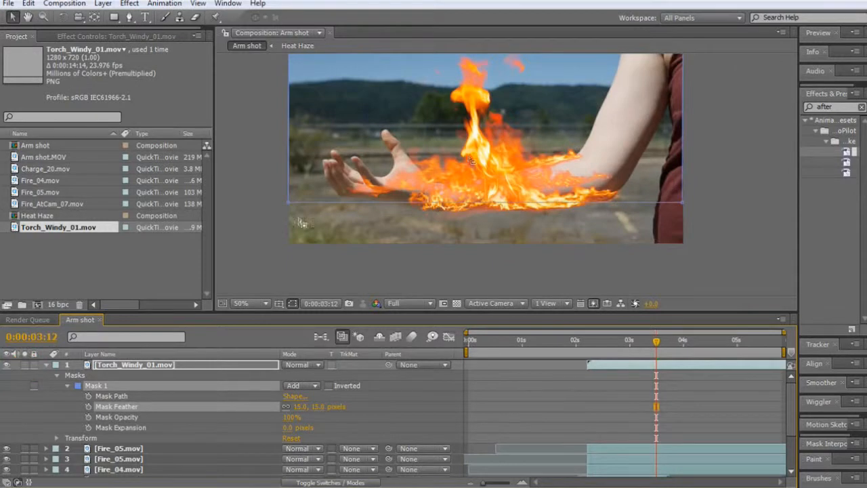
Step: Hide both Fire_05.mov layers, Fire_04.mov and Charge_20.mov
scroll(5, 467, down, 3)
drag(7, 407, 10, 440)
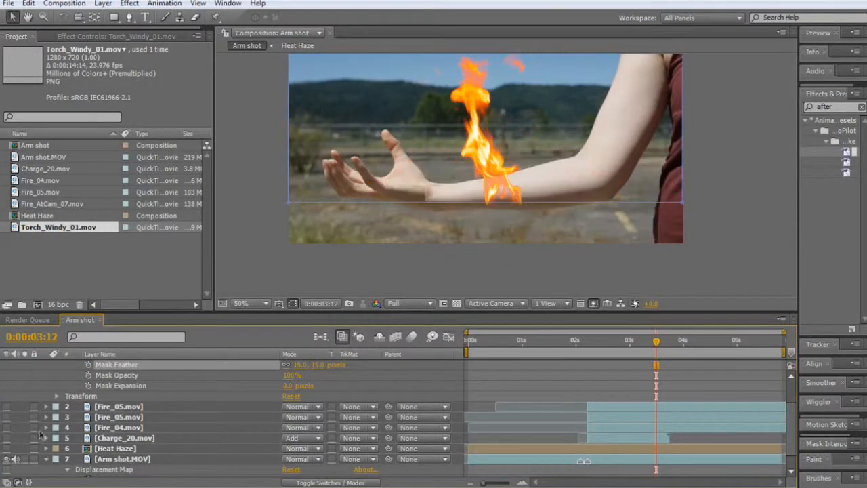
scroll(434, 329, up, 3)
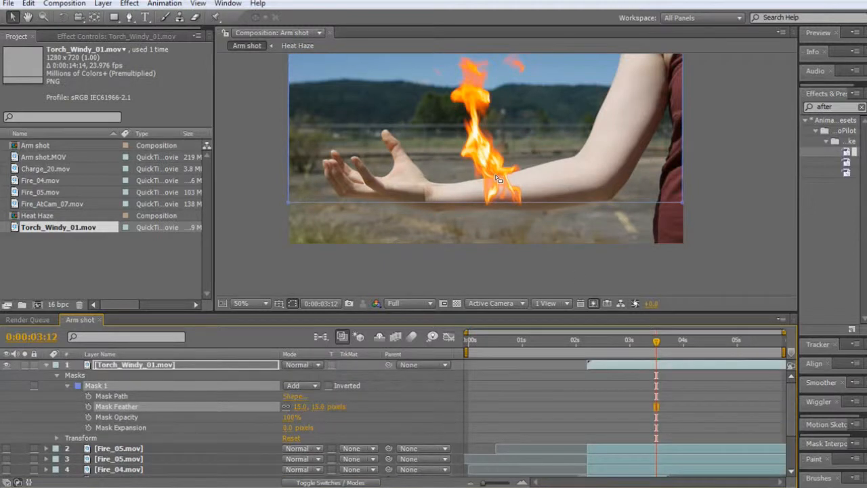
Step: At 0:00:02:05, move the torch flame onto the open palm
drag(594, 348, 587, 349)
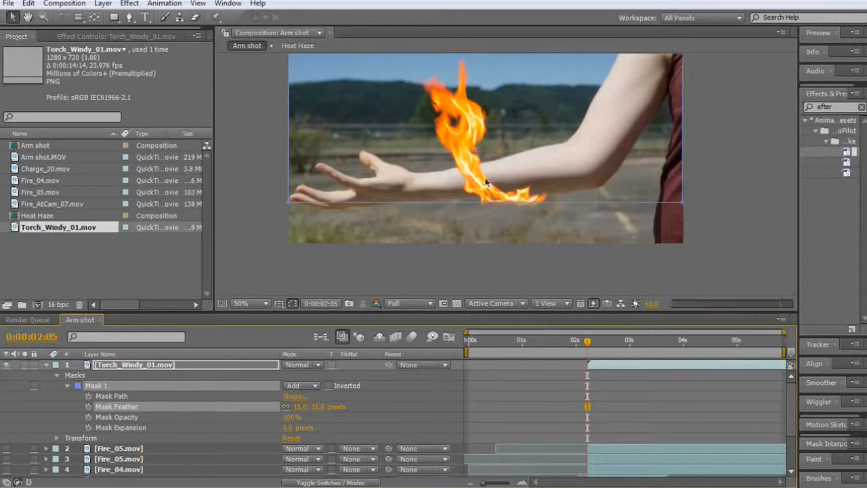
drag(433, 176, 317, 162)
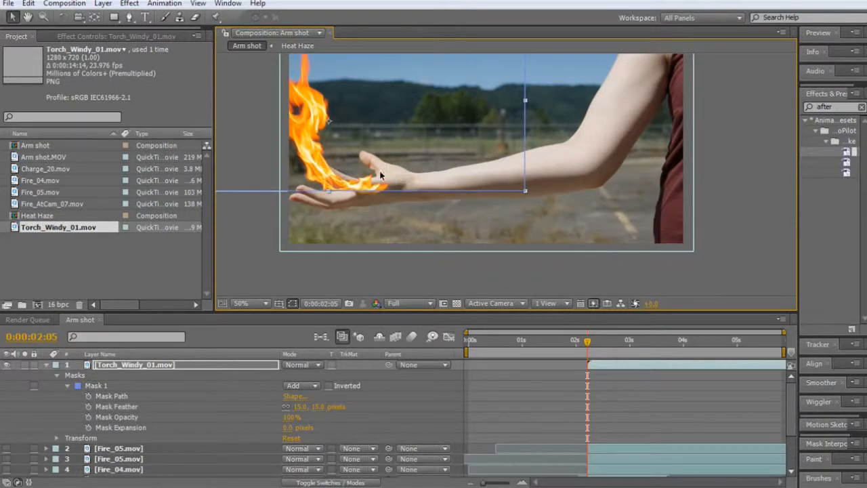
drag(379, 171, 417, 196)
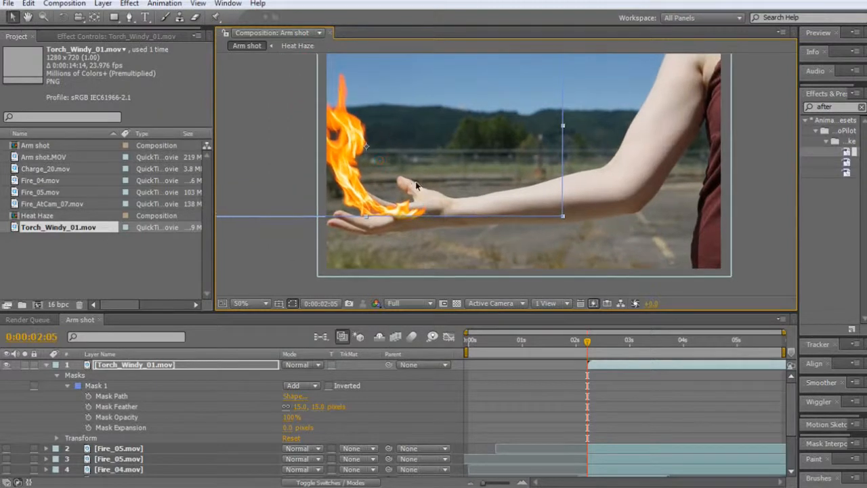
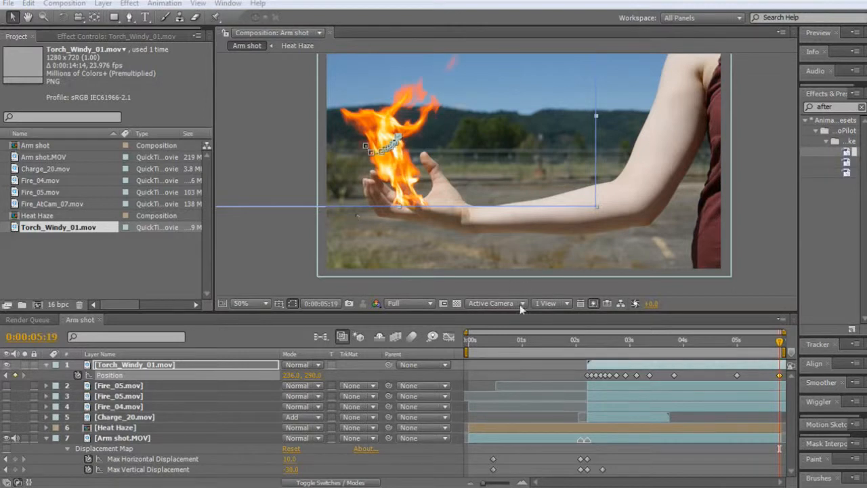
Step: Duplicate the animated Torch_Windy_01.mov layer
click(594, 343)
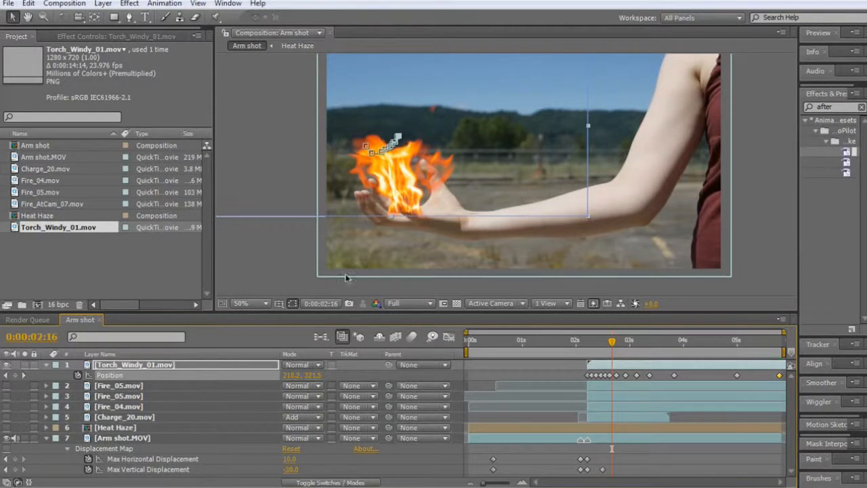
click(281, 264)
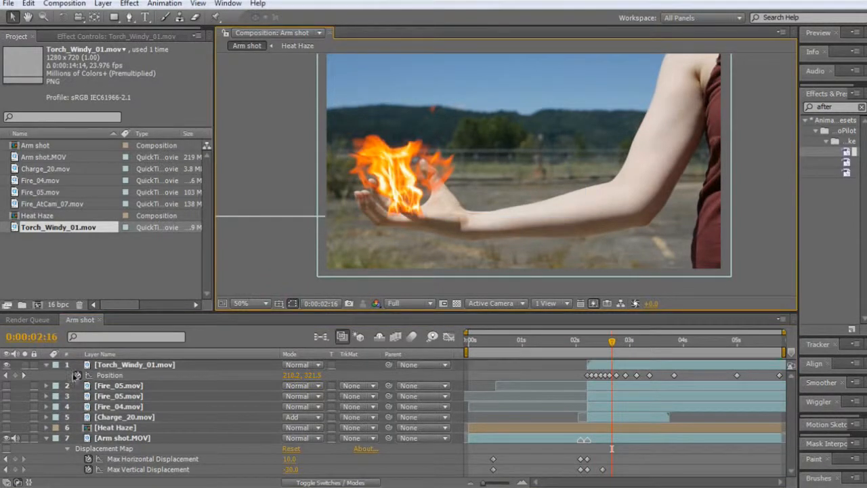
click(118, 366)
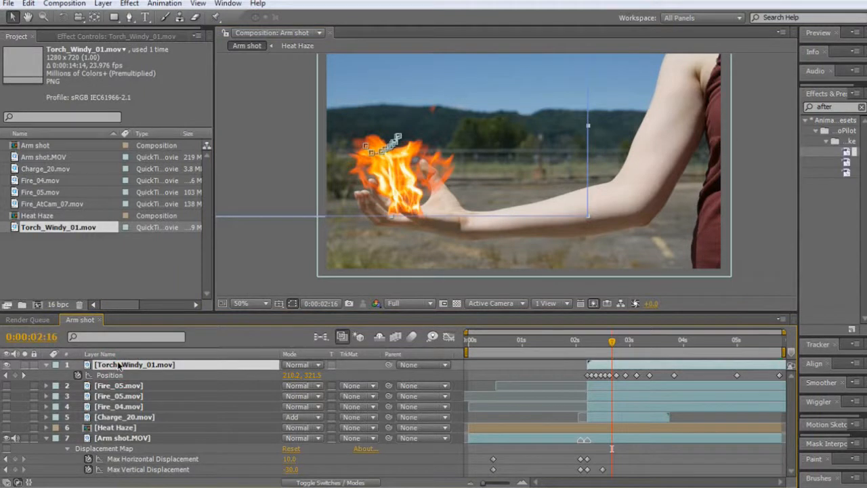
key(ctrl+d)
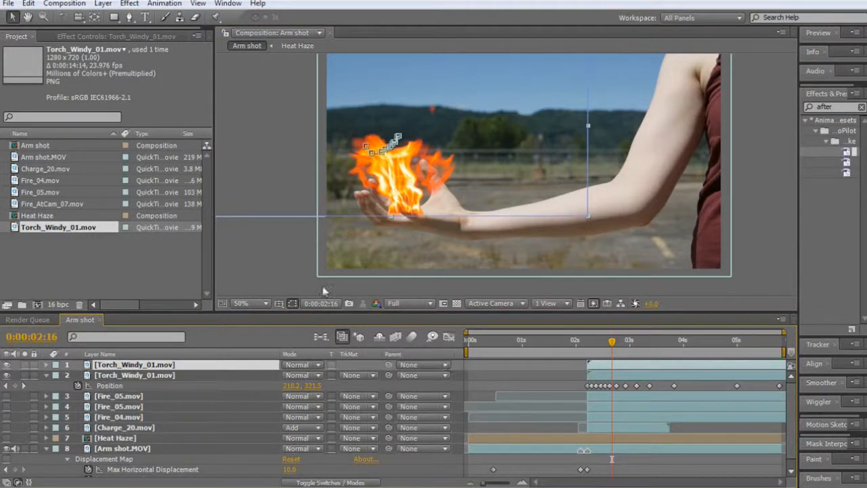
Step: Set the duplicate torch layer's horizontal anchor point to 528 and its rotation to 5°
key(a)
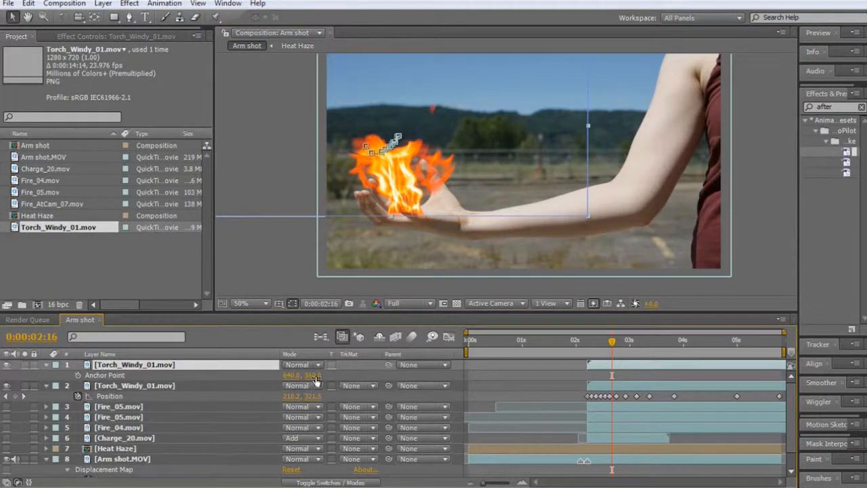
drag(293, 377, 243, 384)
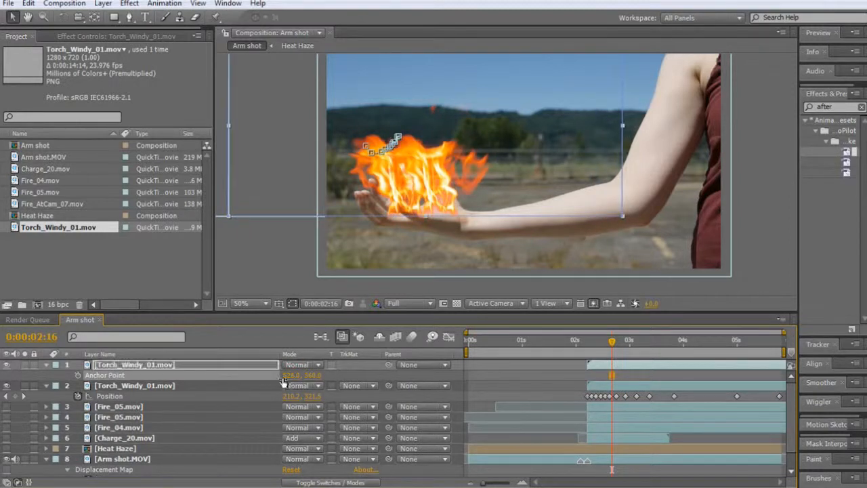
key(r)
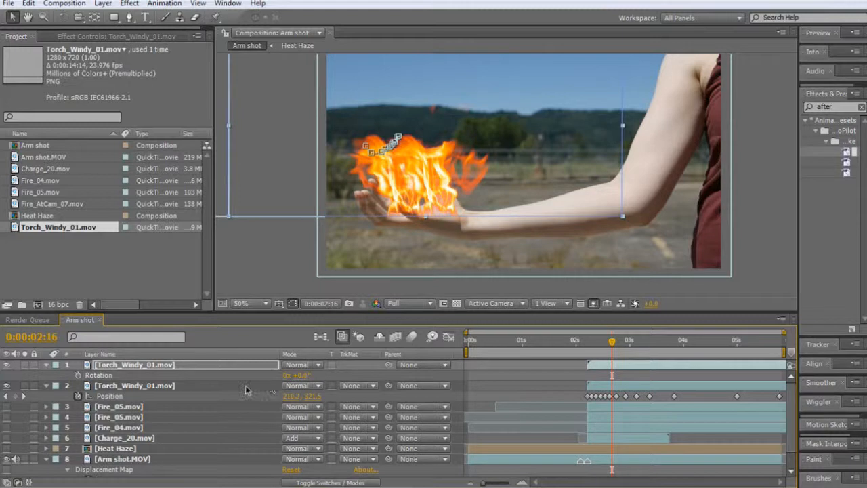
drag(300, 374, 303, 374)
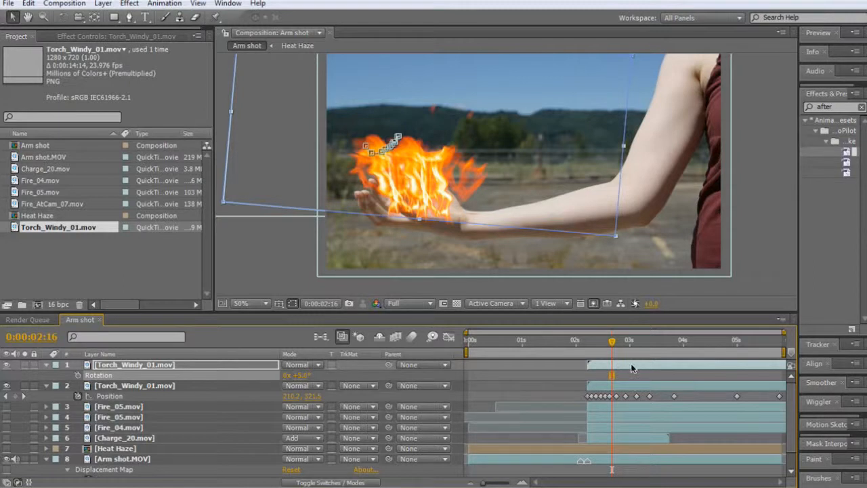
Step: Slip the duplicate torch's footage about two seconds earlier, keeping its visible start and position keyframes from 0:00:02:05
key(p)
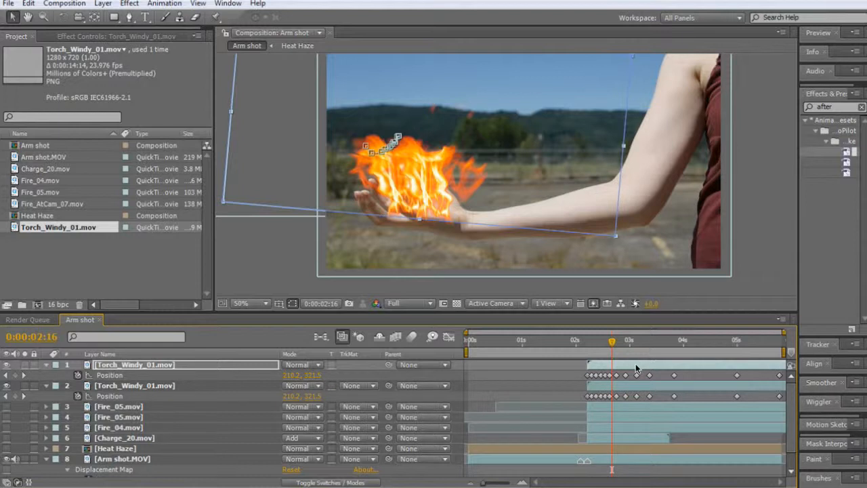
drag(636, 362, 527, 377)
drag(686, 379, 587, 381)
drag(481, 364, 590, 373)
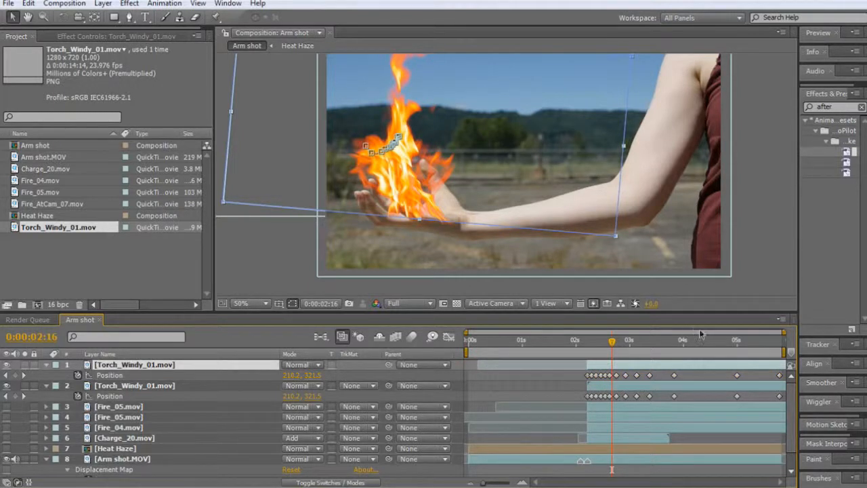
click(770, 270)
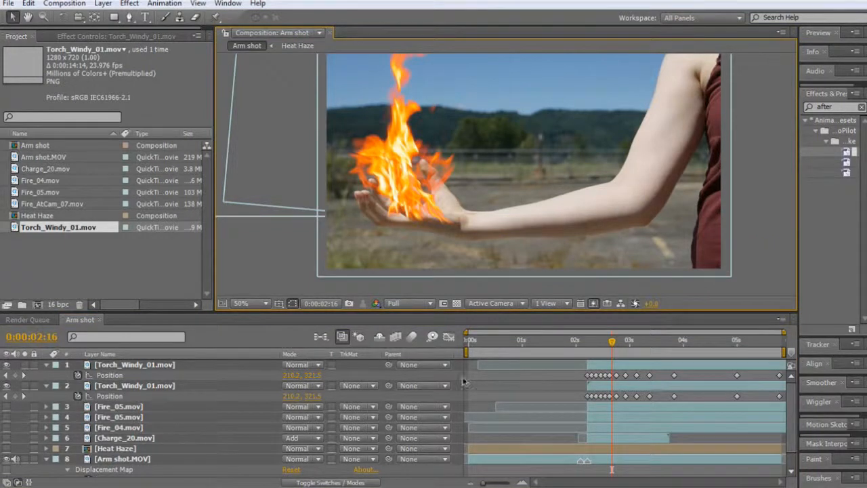
Step: Pre-compose the two Torch_Windy_01.mov layers into a new composition named Torch
click(126, 369)
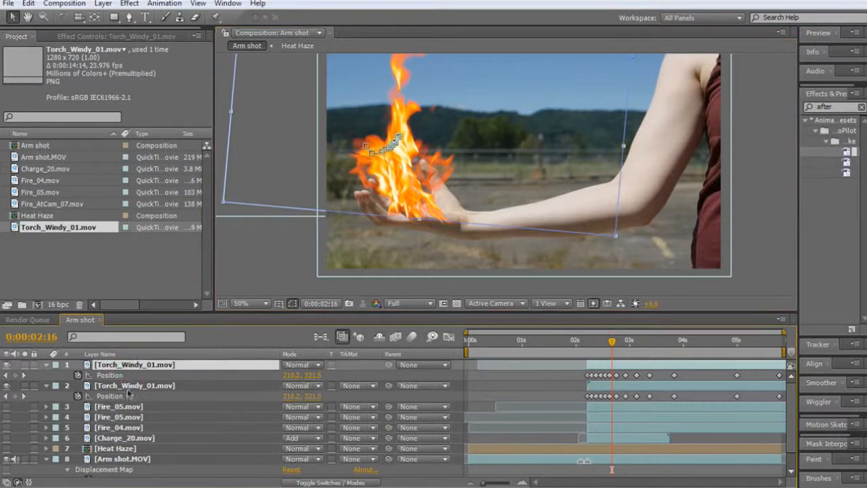
ctrl+click(130, 384)
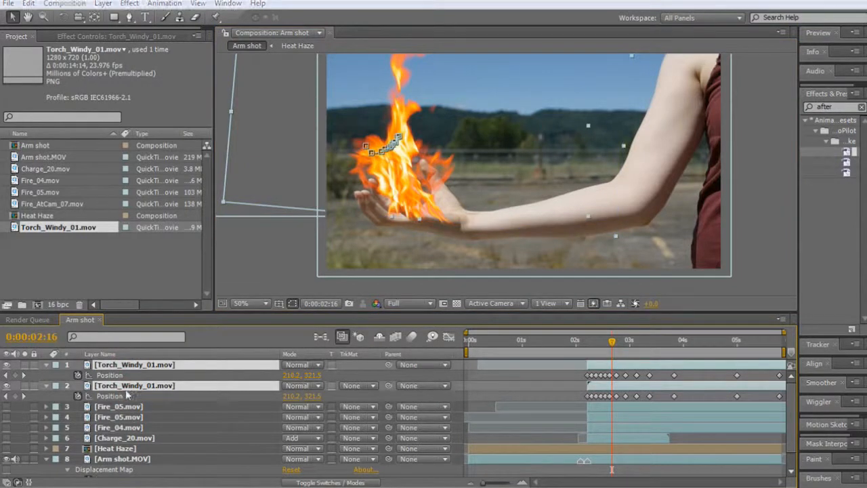
key(ctrl+shift+c)
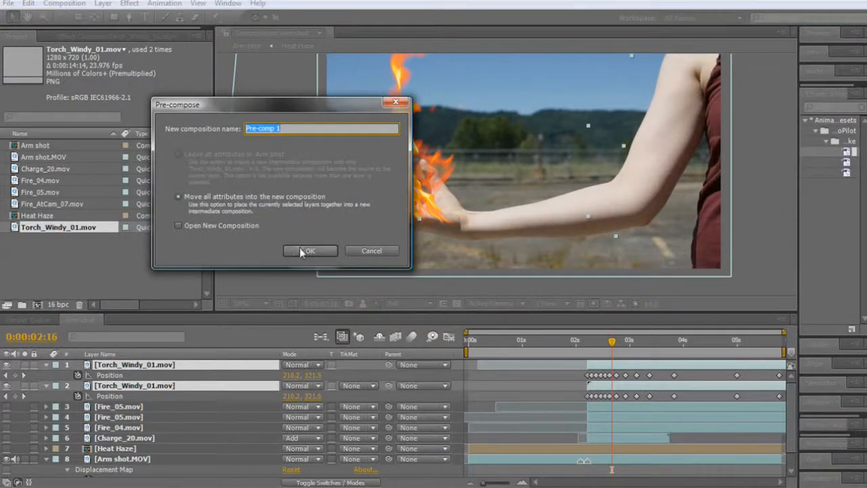
text(Torch)
click(306, 252)
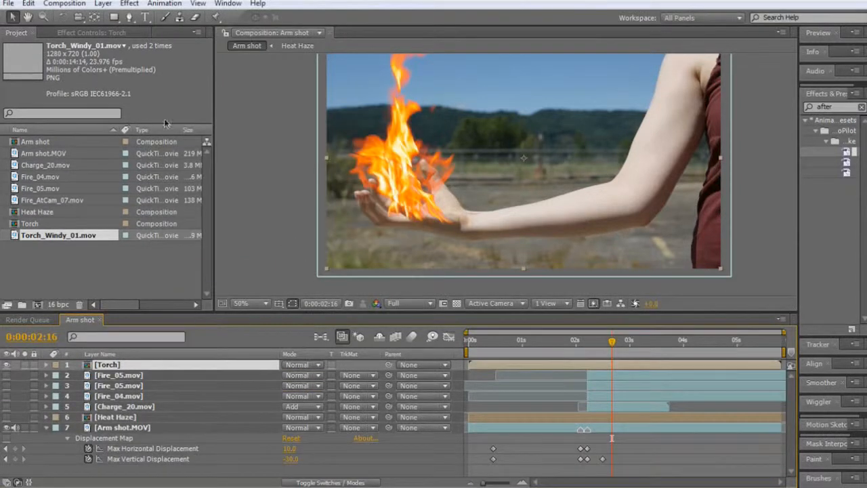
Step: Add a rectangular mask to the Torch layer and, at 0:00:02:05, narrow it to a thin horizontal strip at the palm
double_click(114, 17)
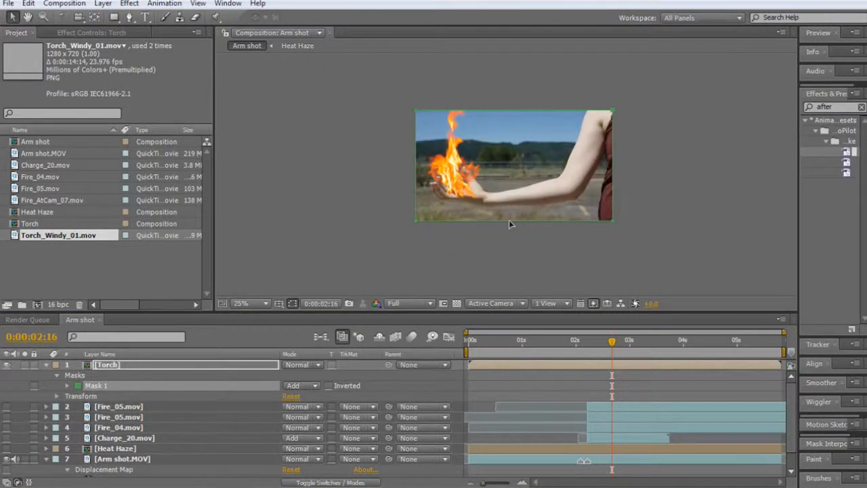
click(588, 339)
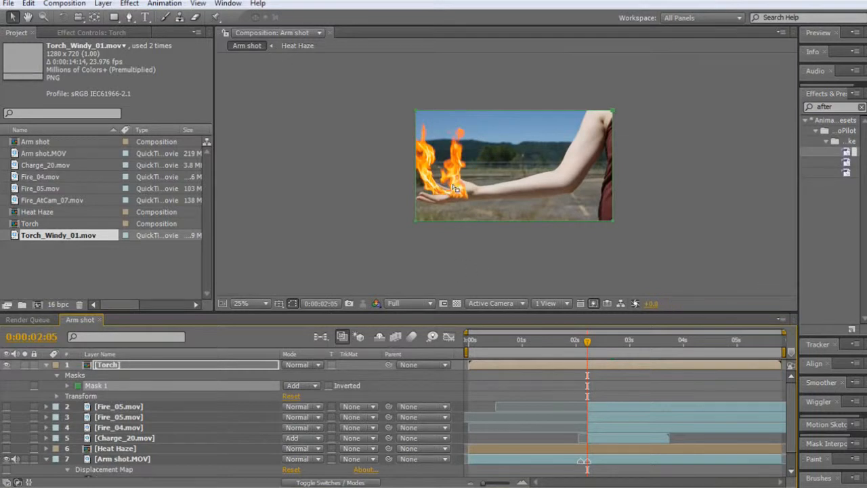
scroll(457, 193, up, 3)
drag(437, 268, 434, 218)
key(comma)
drag(461, 88, 462, 196)
key(period)
key(period)
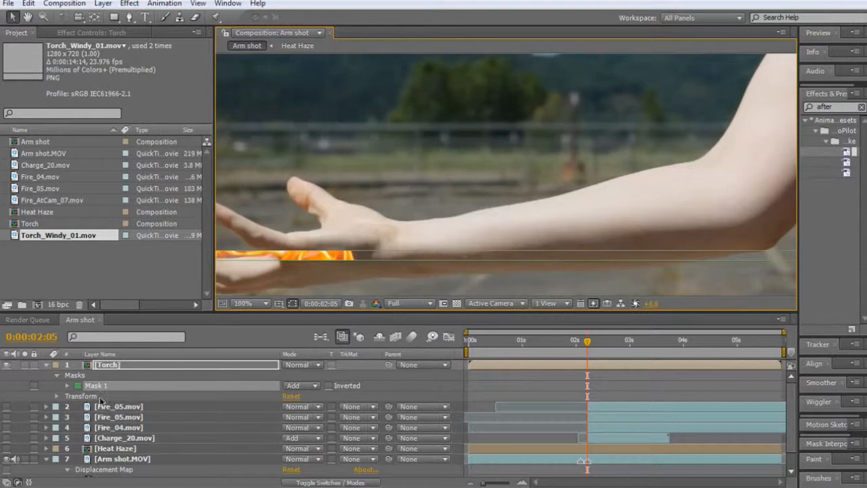
Step: Set a Mask Path keyframe at 0:00:02:05 and feather the Torch layer's mask by 15 pixels
click(67, 385)
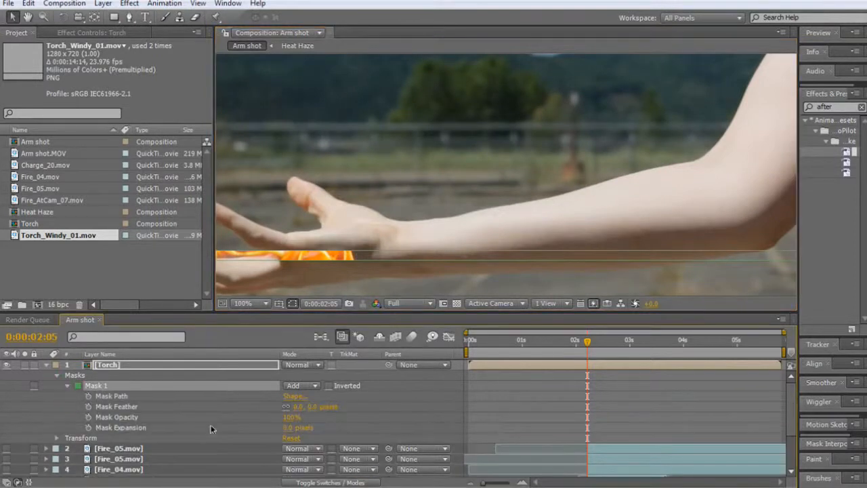
click(88, 396)
click(299, 408)
text(15)
key(Return)
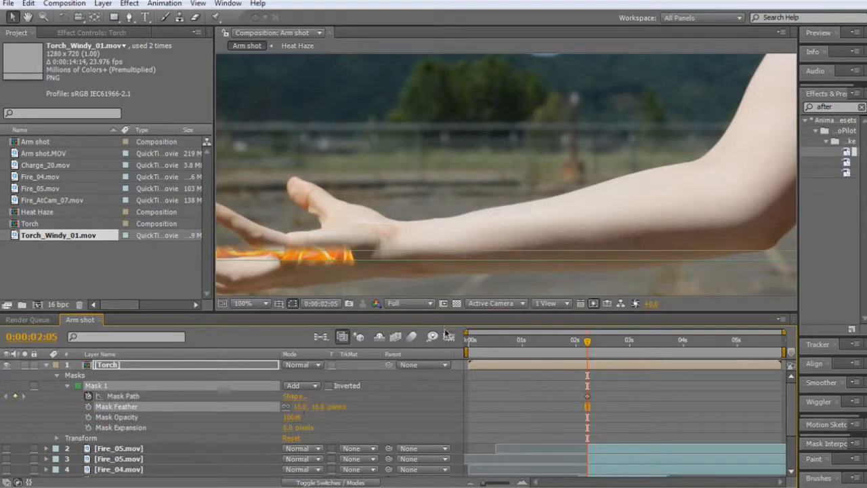
Step: Flatten the Torch mask to a sliver at 0:00:02:05, and raise its top edge above the flames at 0:00:02:14
drag(364, 254, 362, 257)
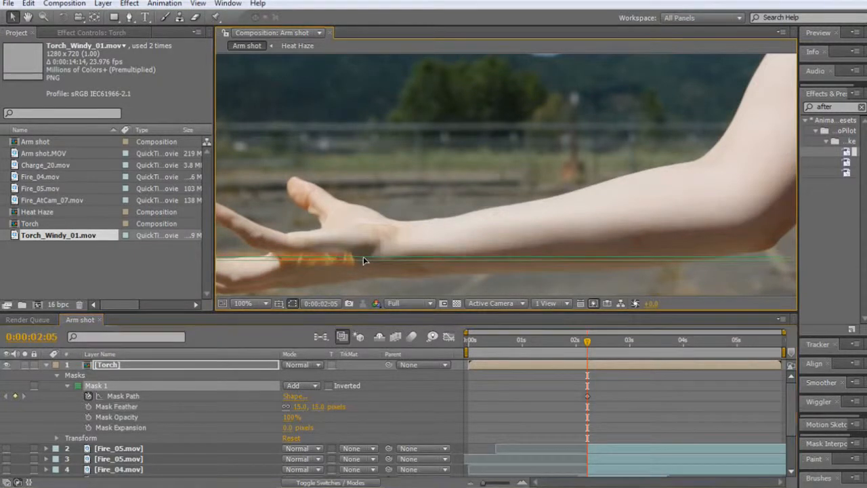
click(607, 343)
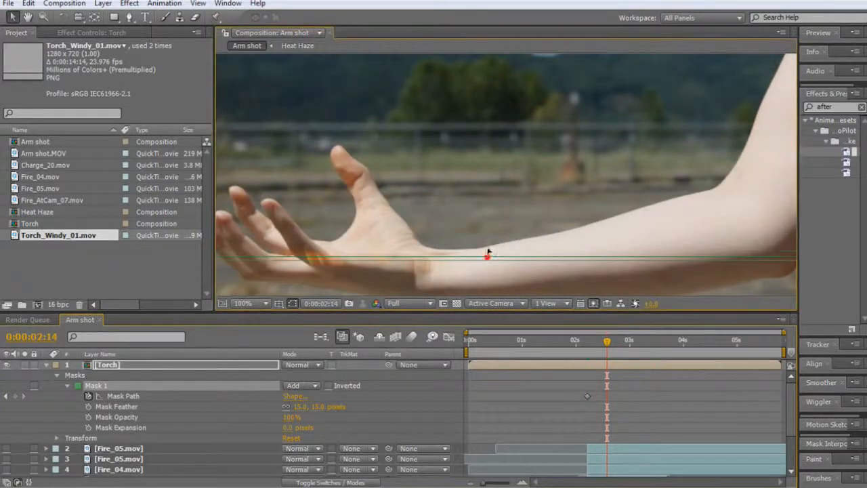
drag(497, 63, 495, 41)
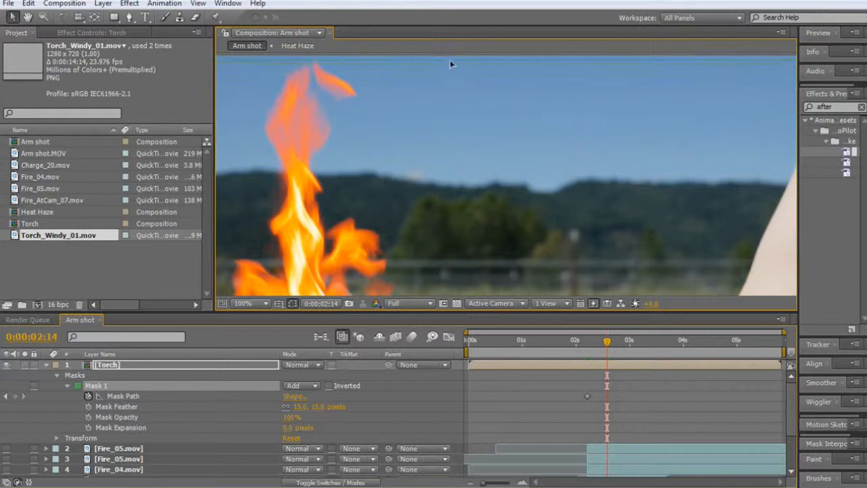
drag(450, 57, 450, 56)
scroll(440, 98, down, 1)
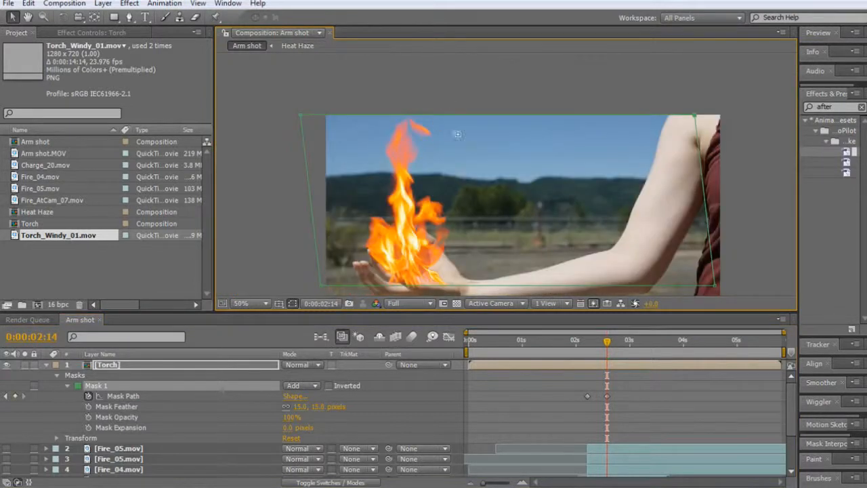
Step: Lower the Torch mask's bottom edge below the palm at 0:00:02:14 and check the flame reveal at 0:00:02:08
key(h)
drag(565, 202, 561, 144)
key(v)
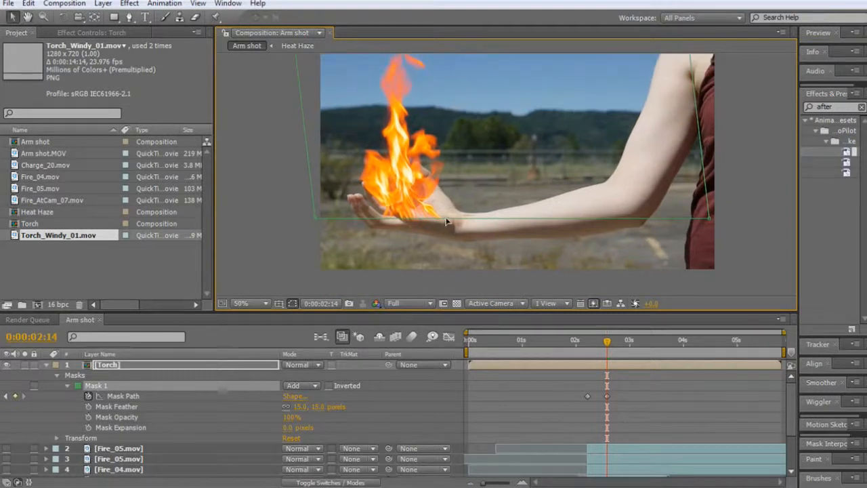
drag(446, 222, 447, 235)
mouse_move(587, 347)
mouse_down()
mouse_move(618, 347)
mouse_move(594, 348)
mouse_up()
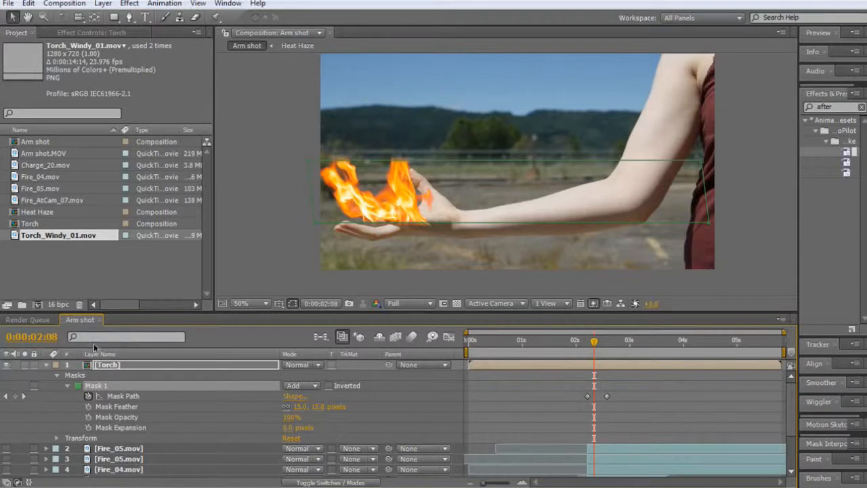
Step: Pre-compose the two Fire_05.mov layers as Bottom fire, make both layers visible inside it, and return to the Arm shot composition
scroll(10, 425, down, 3)
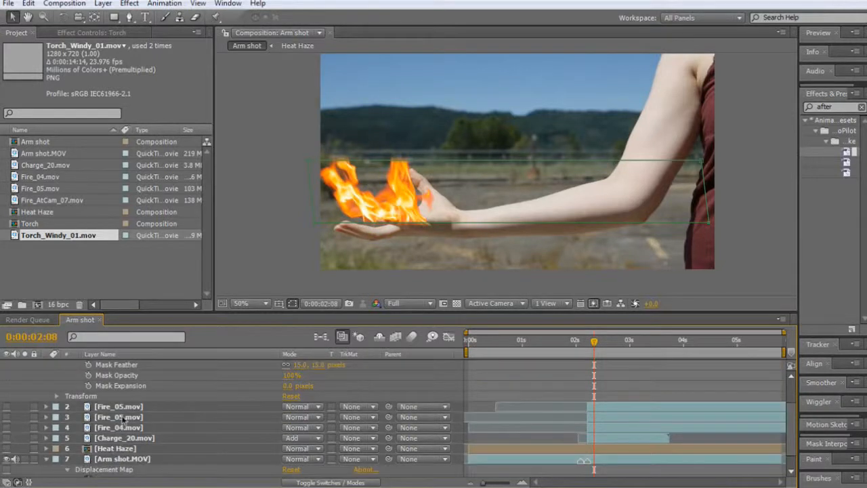
click(127, 407)
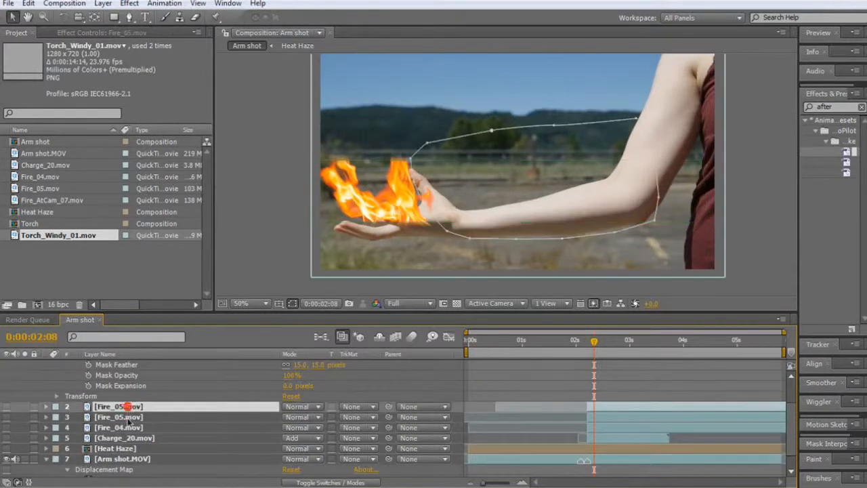
shift+click(127, 417)
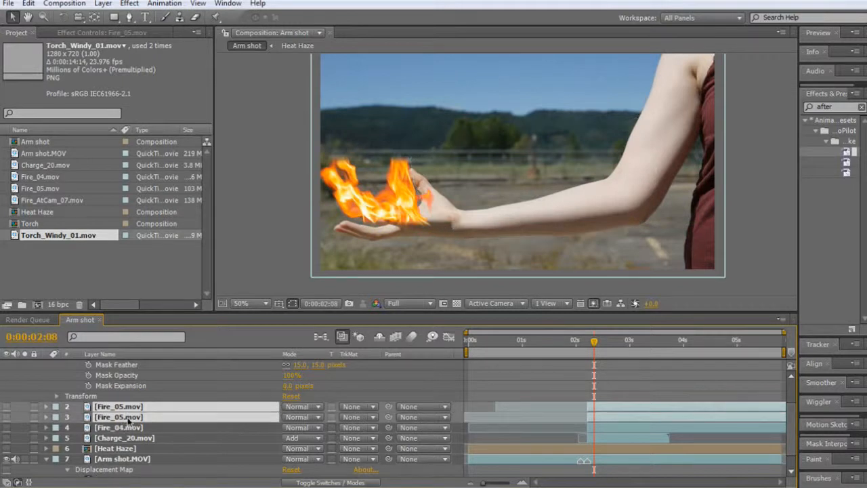
key(ctrl+shift+c)
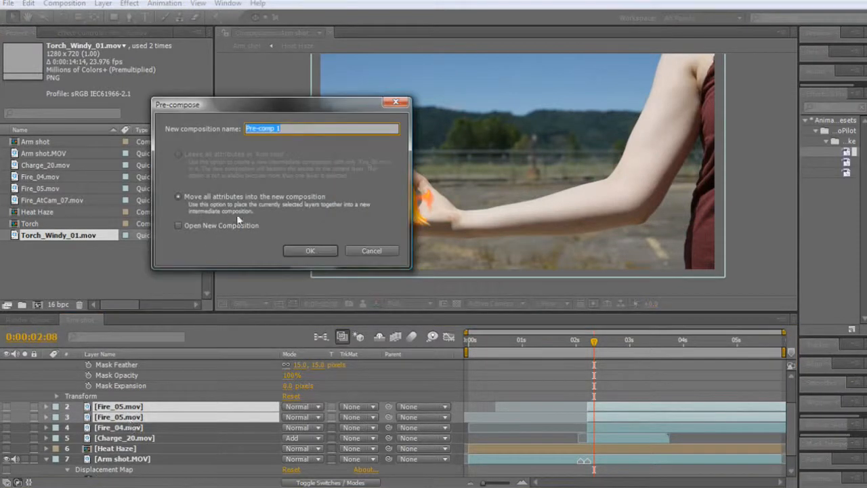
text(Bottom fire)
key(Return)
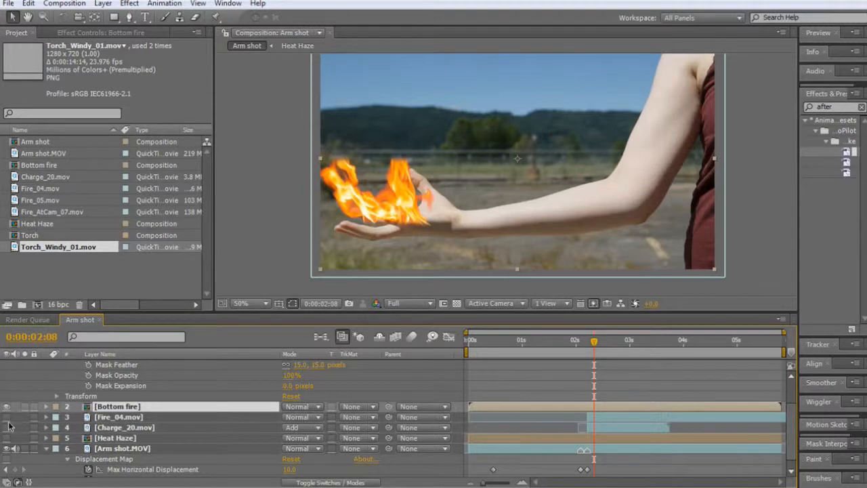
double_click(103, 406)
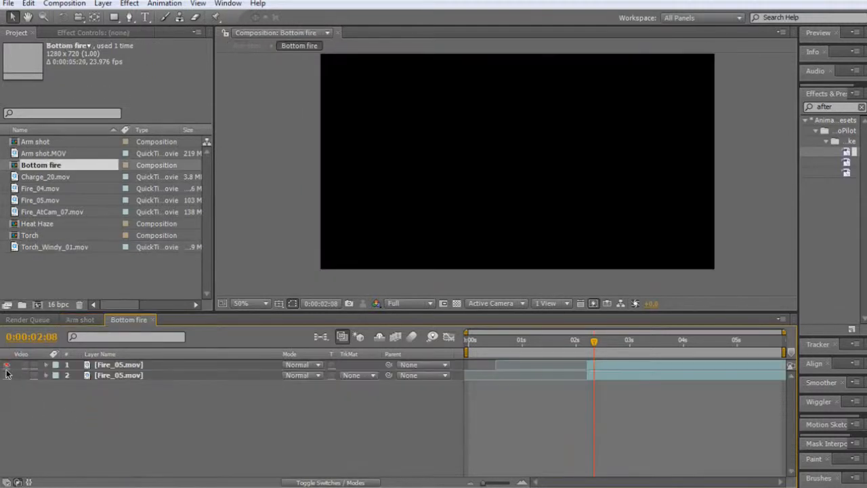
click(93, 323)
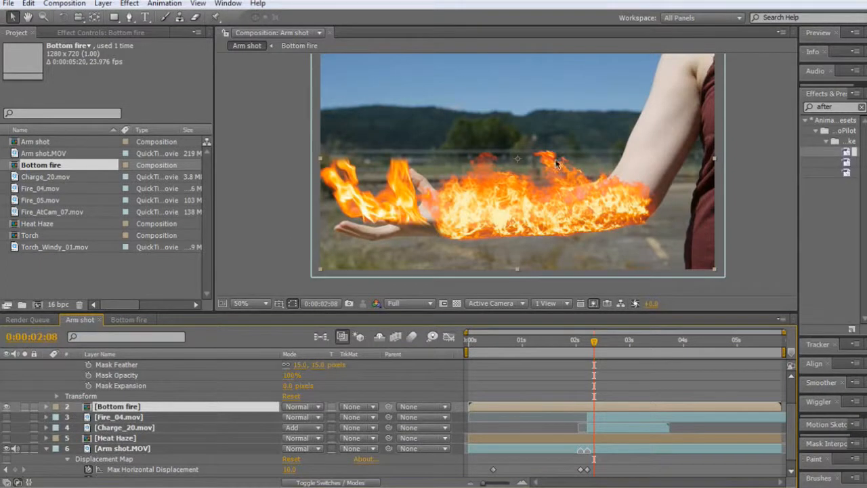
Step: Move the Torch layer slightly toward the wrist and down so its flames sit on the palm at 0:00:02:08
mouse_move(402, 209)
mouse_down()
mouse_move(411, 209)
mouse_move(402, 212)
mouse_up()
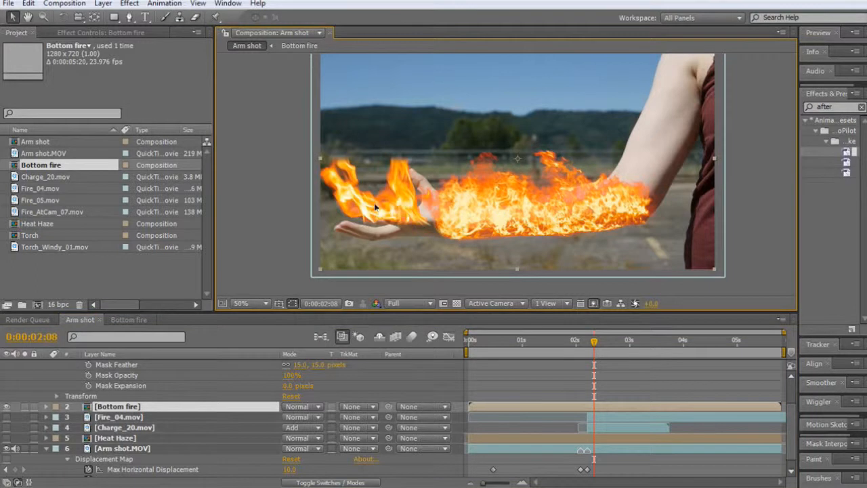
scroll(138, 406, up, 3)
click(139, 363)
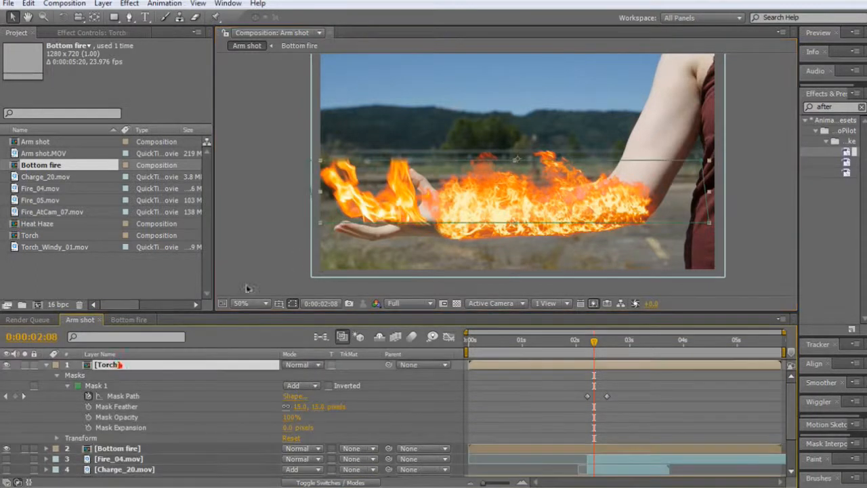
drag(378, 208, 390, 210)
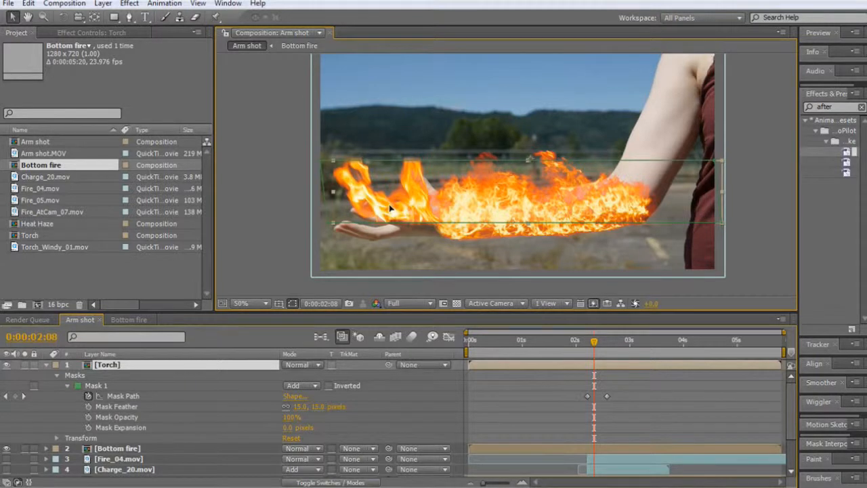
key(Return)
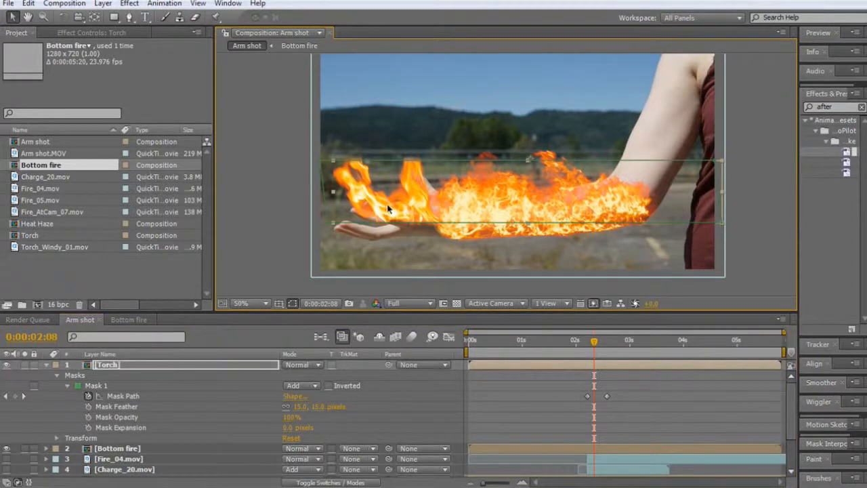
drag(388, 209, 386, 220)
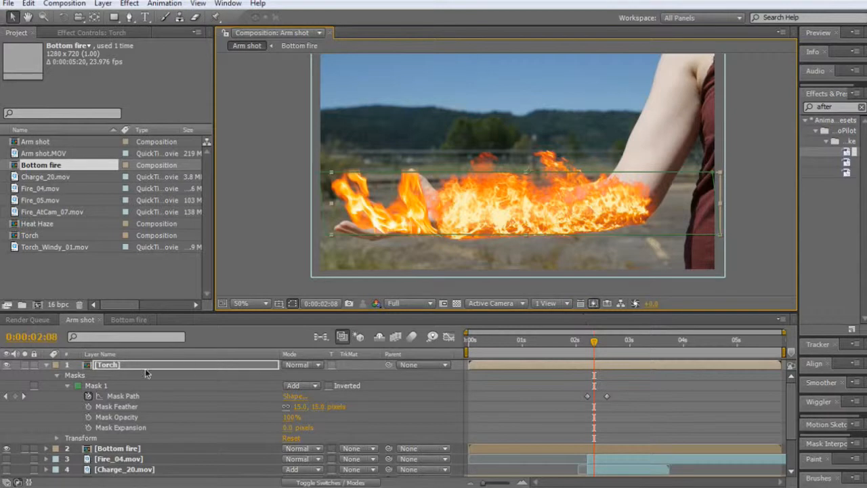
Step: Draw a closed Pen tool mask on the Bottom fire layer around hand and forearm, with a jagged, tooth-like edge before the elbow
click(109, 448)
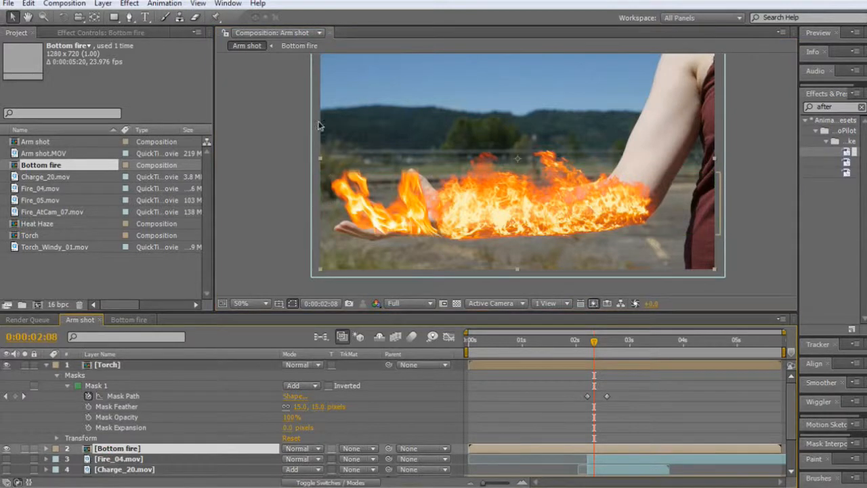
key(g)
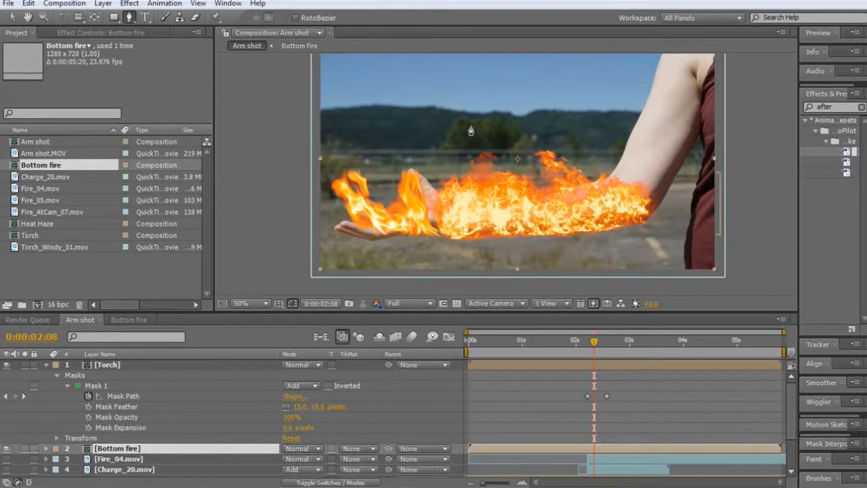
click(562, 113)
click(608, 132)
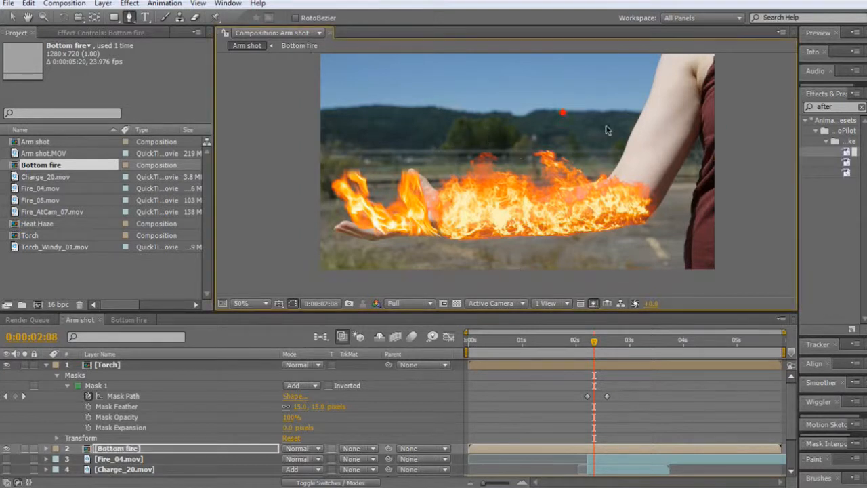
click(582, 147)
click(550, 165)
click(602, 163)
click(583, 175)
click(549, 183)
click(611, 188)
click(611, 199)
click(562, 202)
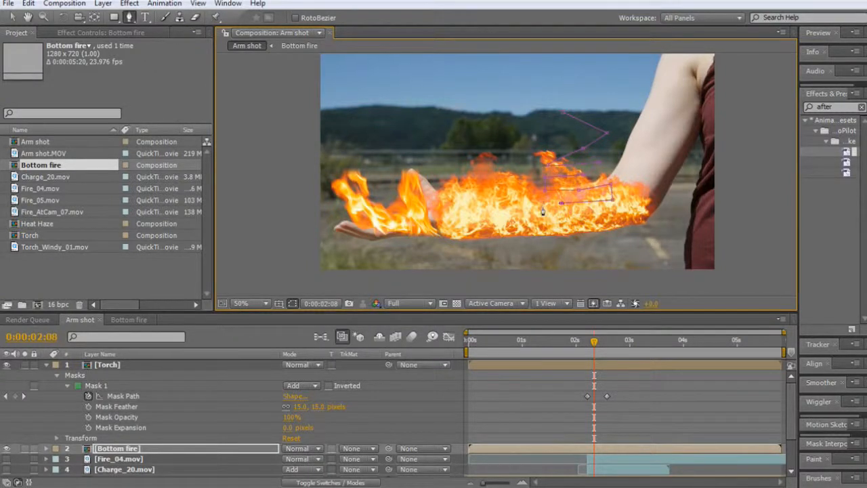
click(550, 200)
click(550, 211)
click(585, 206)
click(600, 213)
click(581, 217)
click(567, 228)
click(545, 223)
click(547, 236)
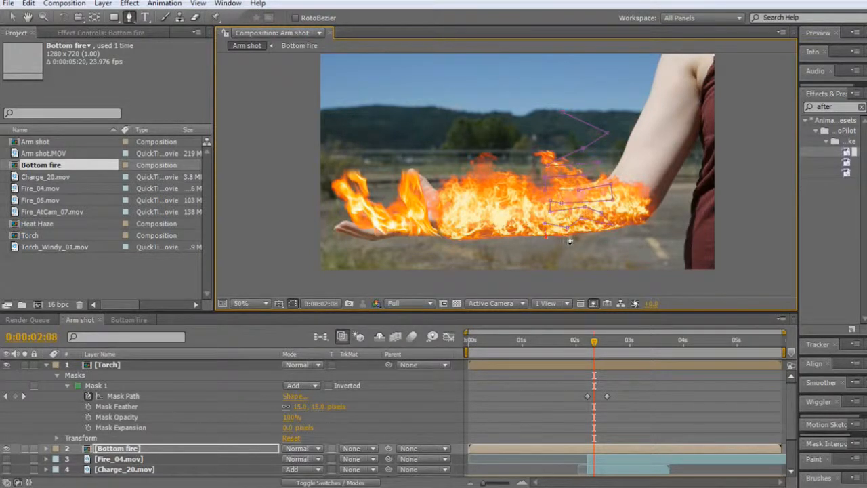
click(624, 237)
click(622, 259)
key(comma)
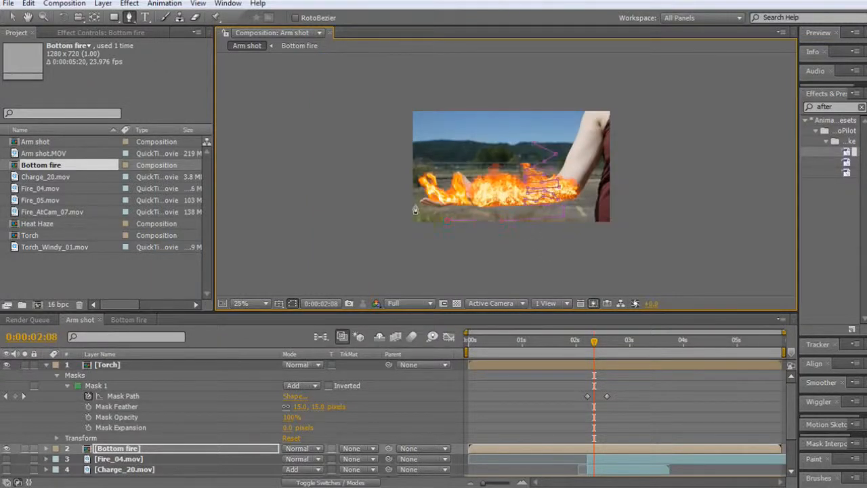
click(403, 154)
click(461, 141)
click(533, 142)
scroll(554, 221, up, 2)
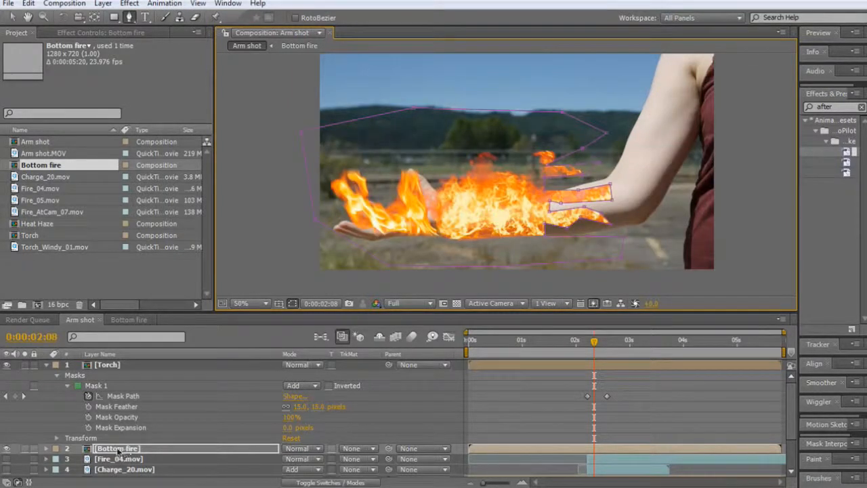
Step: Feather the Bottom fire layer's mask by 20 pixels
key(f)
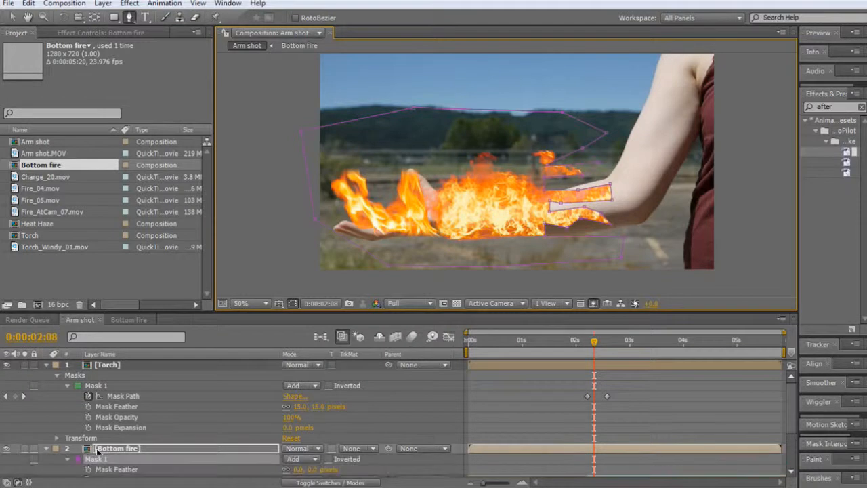
click(299, 469)
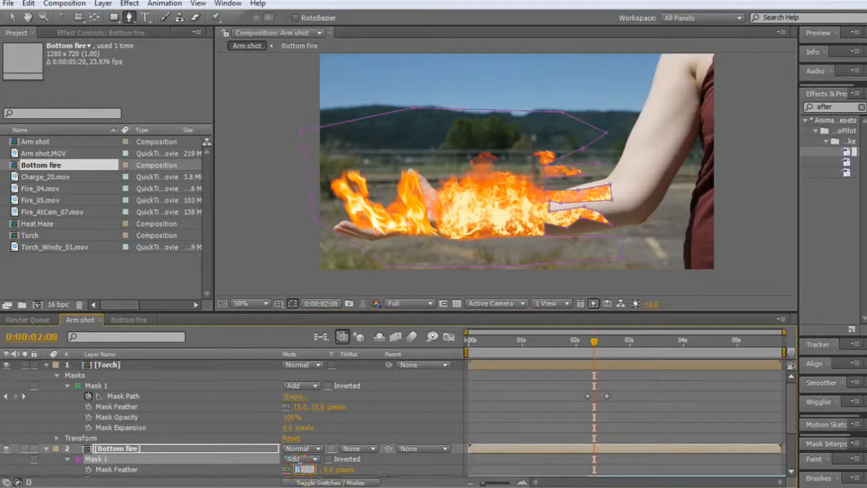
key(Return)
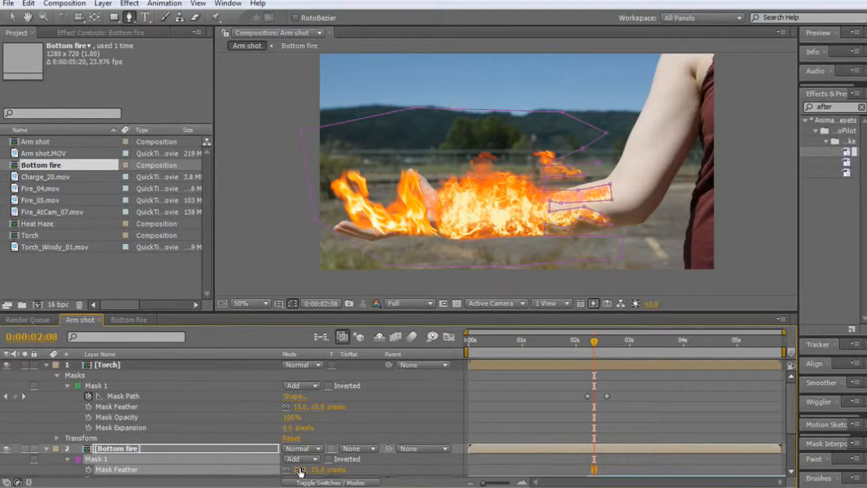
click(299, 469)
text(20)
key(Return)
Step: Pull the lower outer vertex of the mask's middle tooth slightly inward toward the hand to sharpen the tooth
key(v)
click(605, 198)
drag(599, 197, 597, 197)
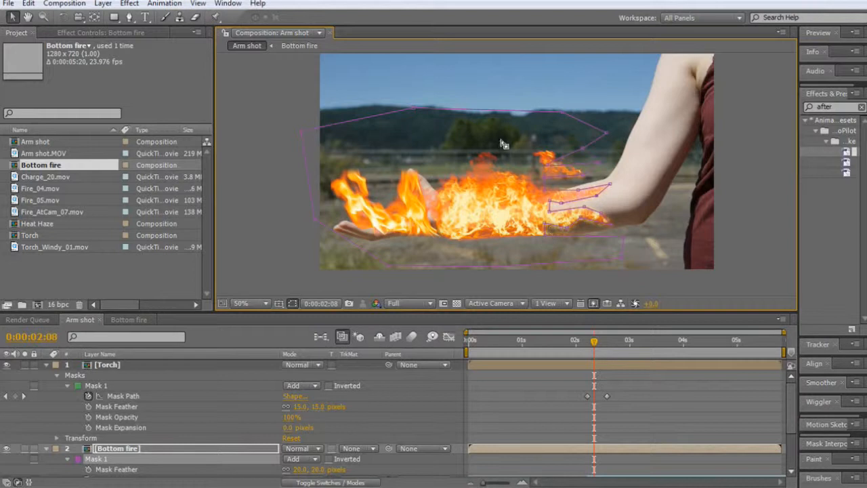
Step: Keyframe the Bottom fire layer's Mask Path at 0:00:02:05 and shift the whole mask toward the fingers until its jagged edge reaches the wrist
scroll(214, 440, down, 5)
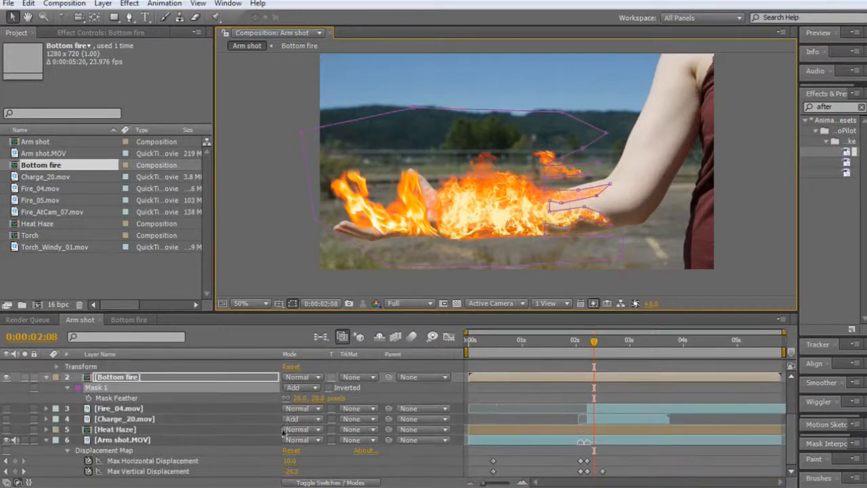
drag(595, 341, 587, 350)
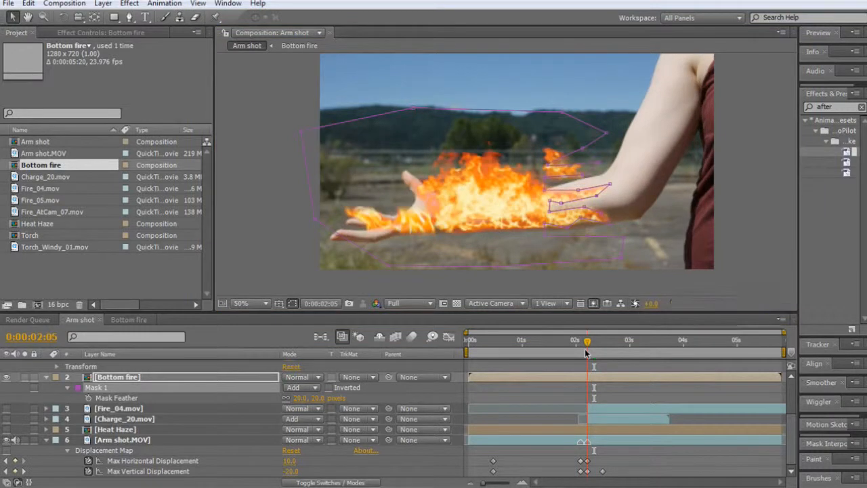
click(67, 388)
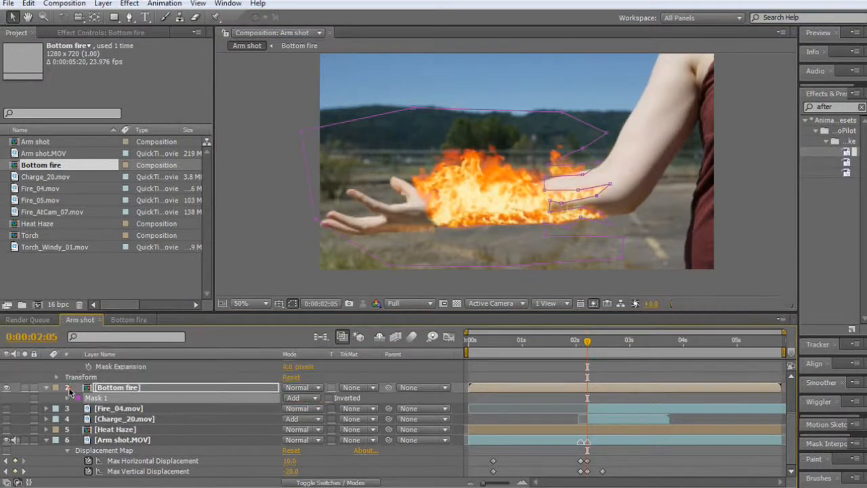
click(68, 398)
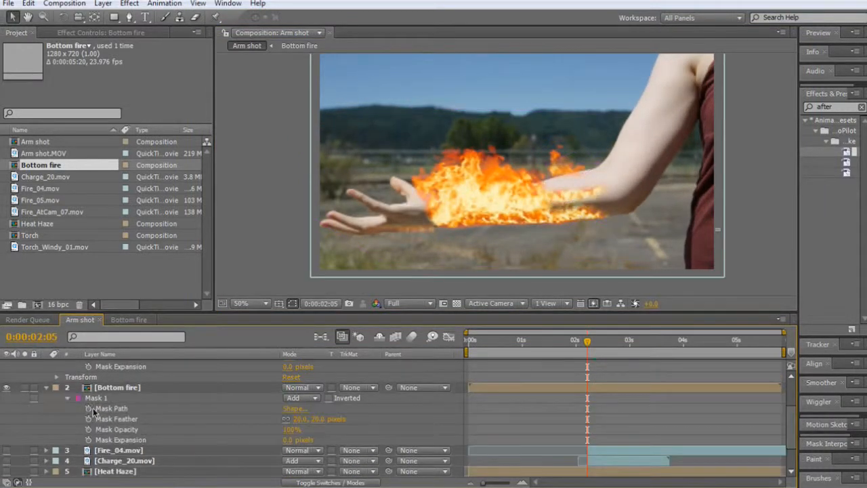
click(89, 409)
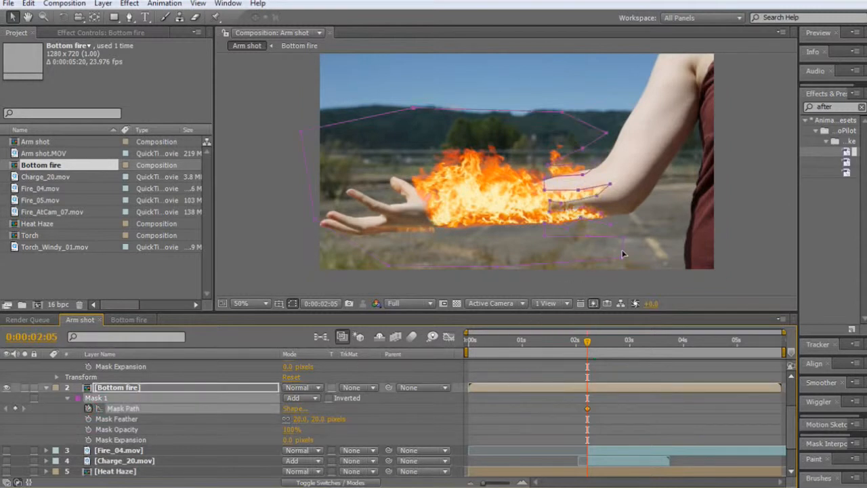
drag(622, 261, 439, 265)
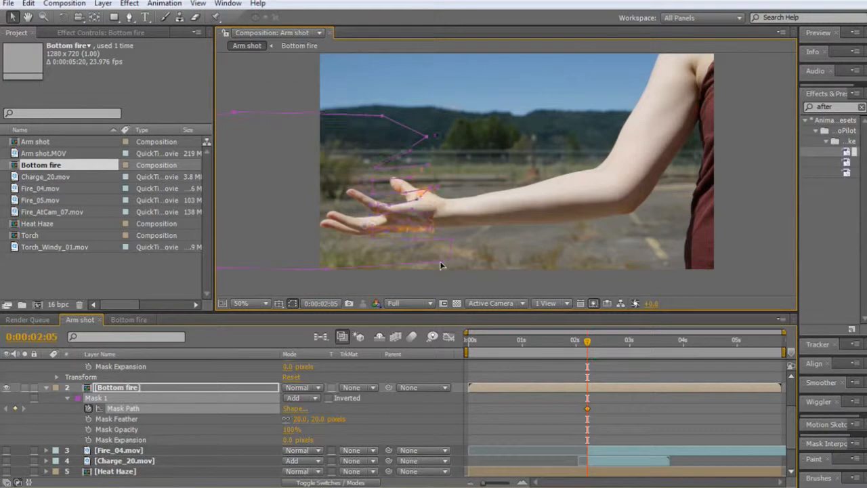
Step: At 0:00:02:16, shift the Bottom fire mask until its jagged edge passes the elbow and extend its opposite end beyond the fingers
click(589, 343)
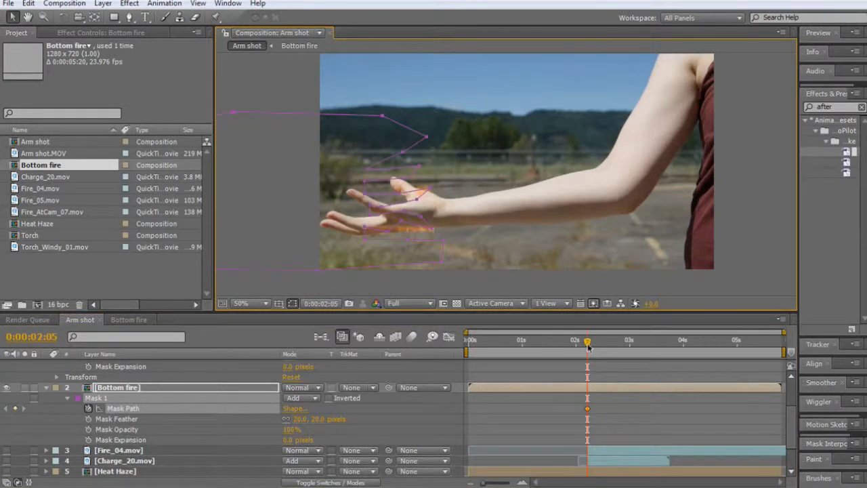
drag(599, 346, 612, 347)
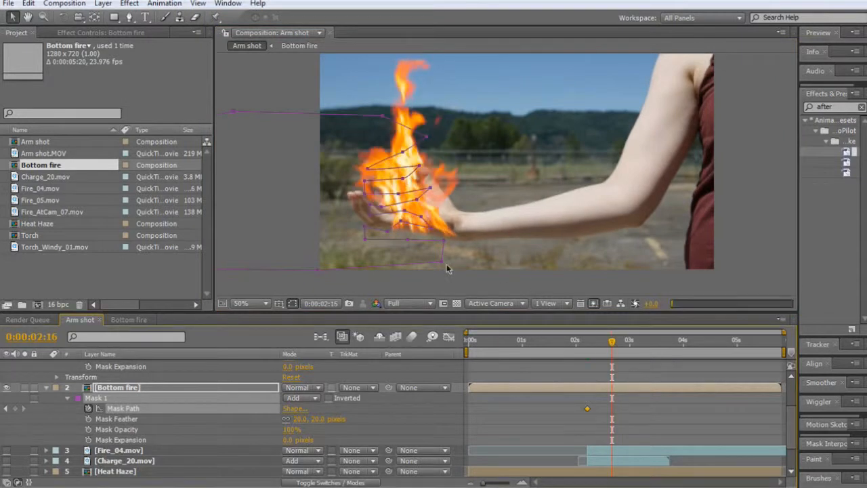
drag(440, 262, 724, 250)
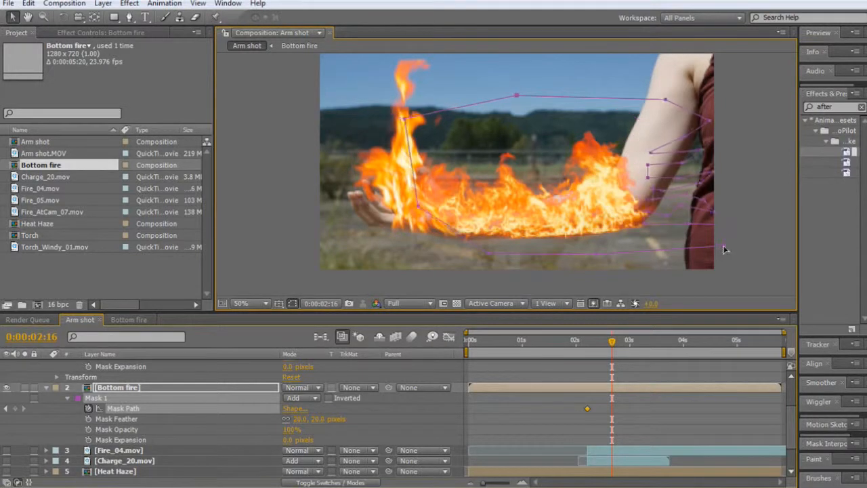
drag(415, 193, 310, 221)
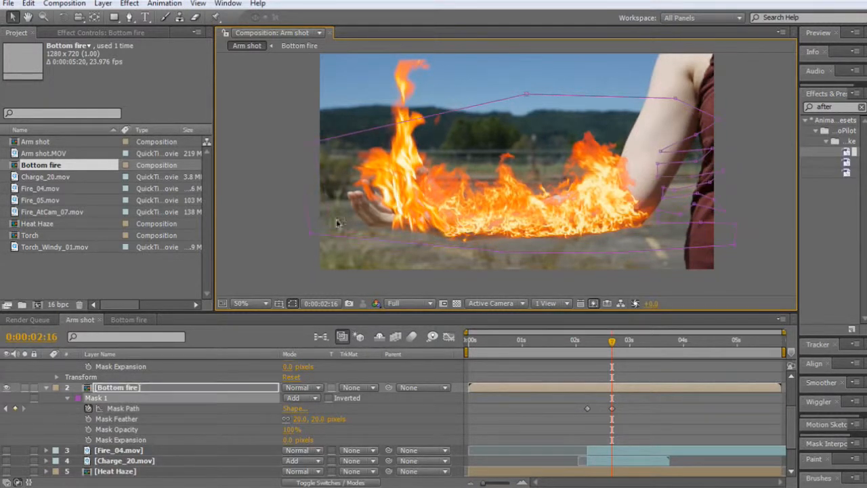
Step: Show Fire_04.mov with Torch and Bottom fire hidden, and add a full-layer rectangular mask to Fire_04.mov
click(46, 387)
scroll(145, 390, up, 2)
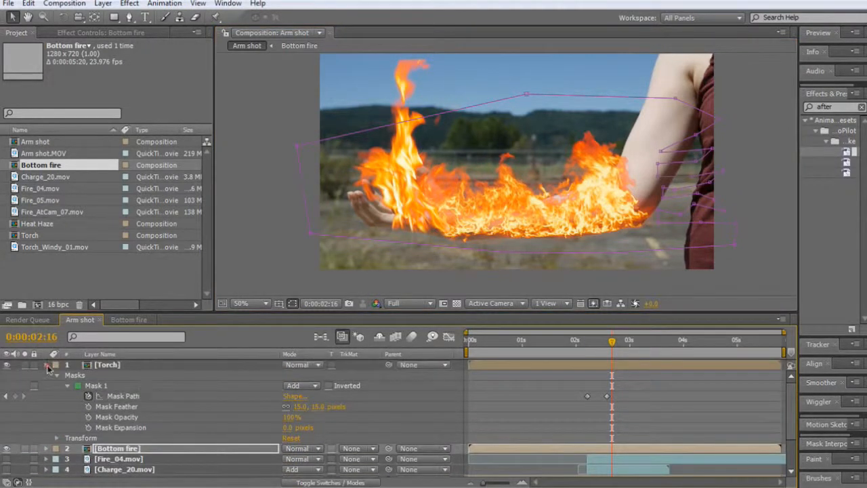
click(46, 364)
click(132, 386)
click(115, 16)
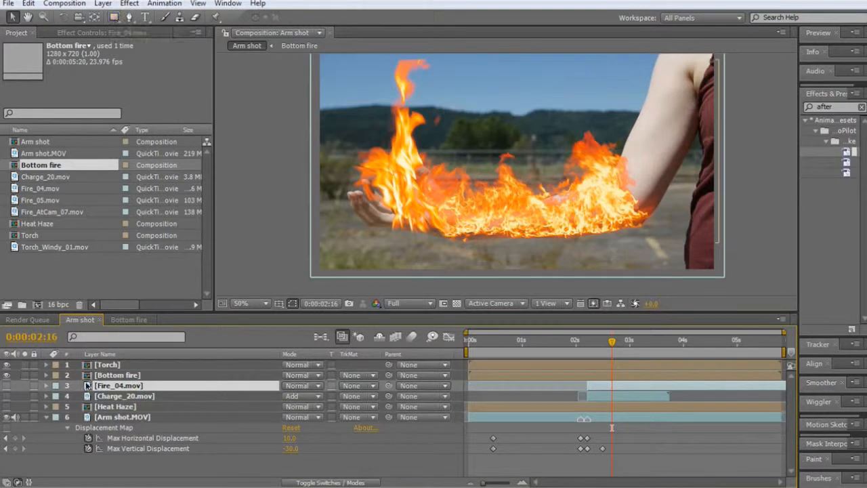
click(7, 375)
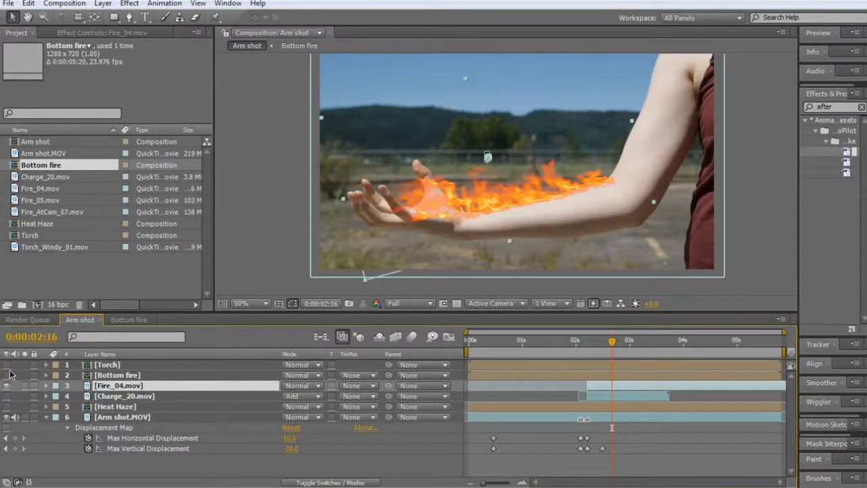
double_click(117, 16)
key(v)
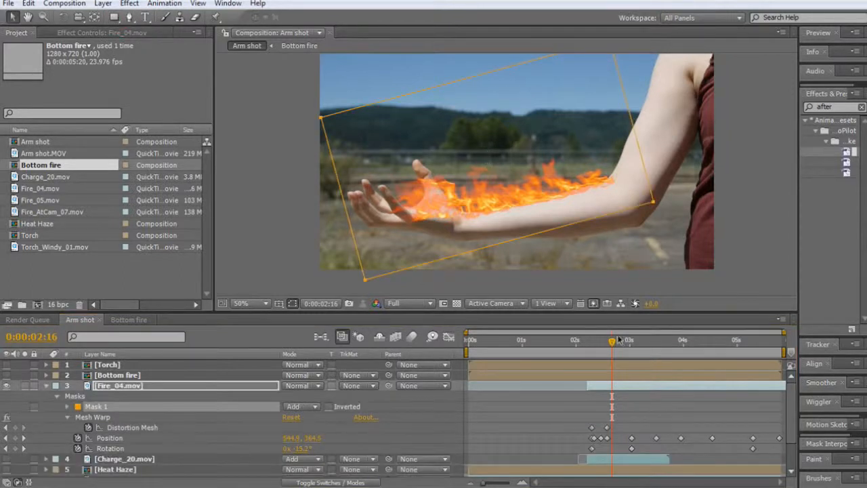
Step: Keyframe the Fire_04.mov Mask Path at 0:00:02:05 and set its Mask Feather to 20 pixels
drag(611, 346, 587, 347)
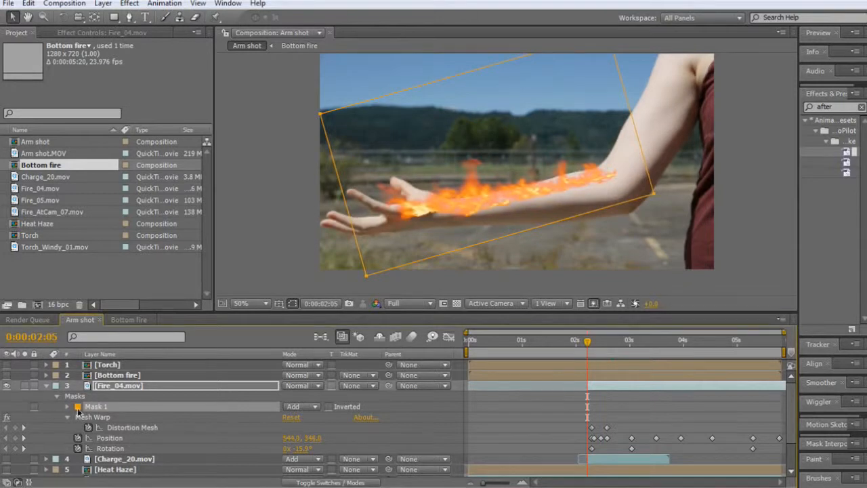
click(68, 406)
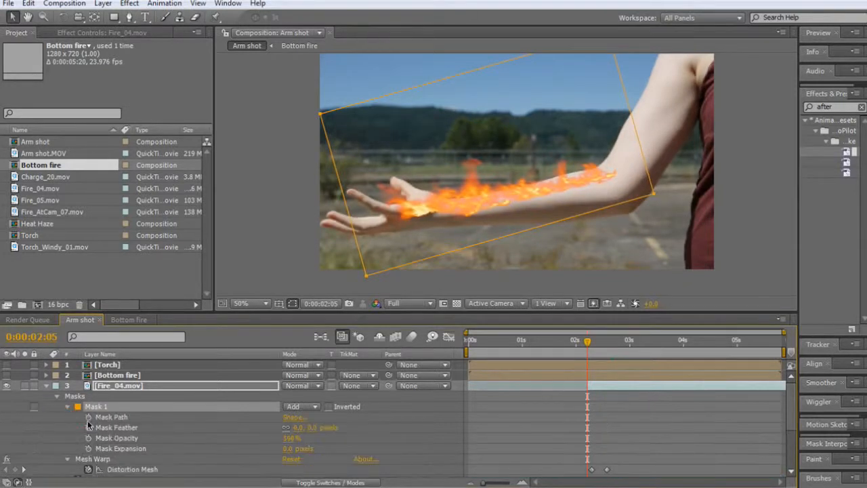
click(88, 417)
click(315, 427)
text(20)
key(Return)
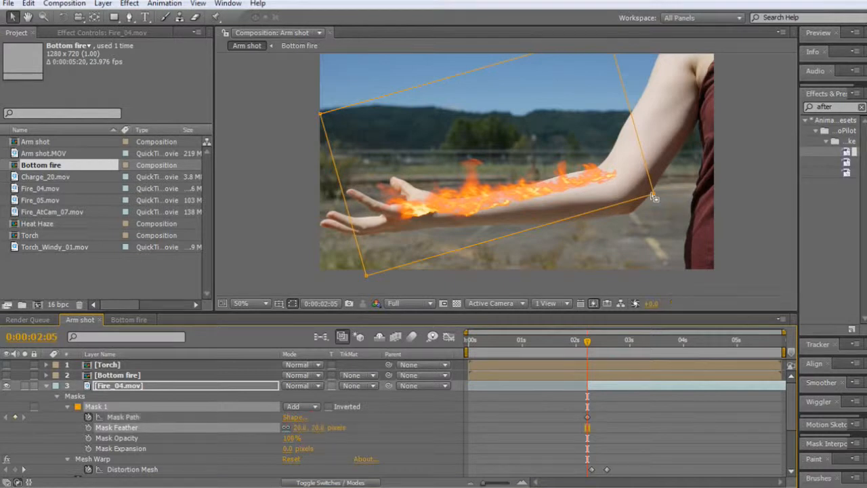
Step: Move the Fire_04.mov Mask Path keyframe to 0:00:02:16 and, at 0:00:02:05, pull the mask's elbow-side corners in to the hand
drag(587, 418, 613, 423)
drag(640, 196, 373, 240)
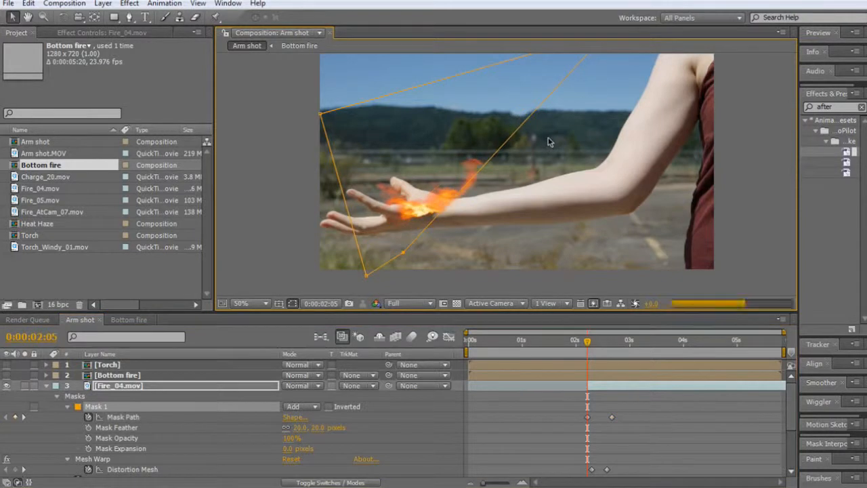
key(comma)
drag(556, 106, 460, 143)
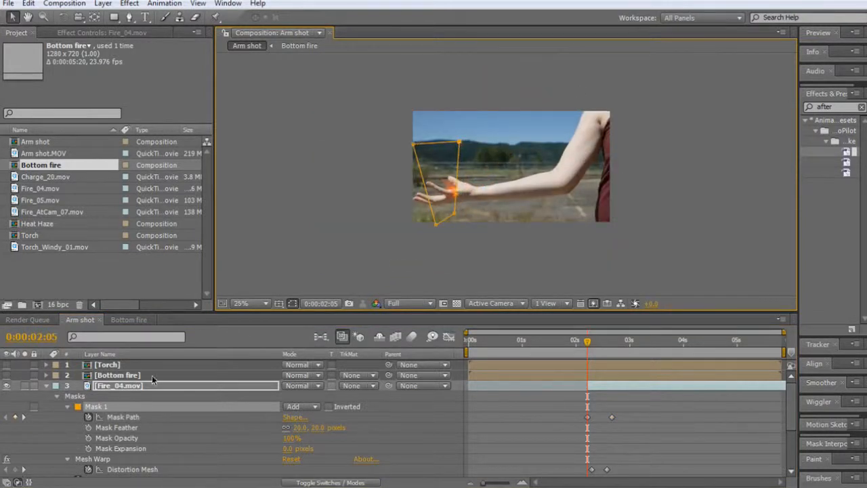
Step: Show the Torch and Bottom fire layers again and scrub from 0:00:02:05 to check the combined fire reveal
drag(6, 366, 6, 375)
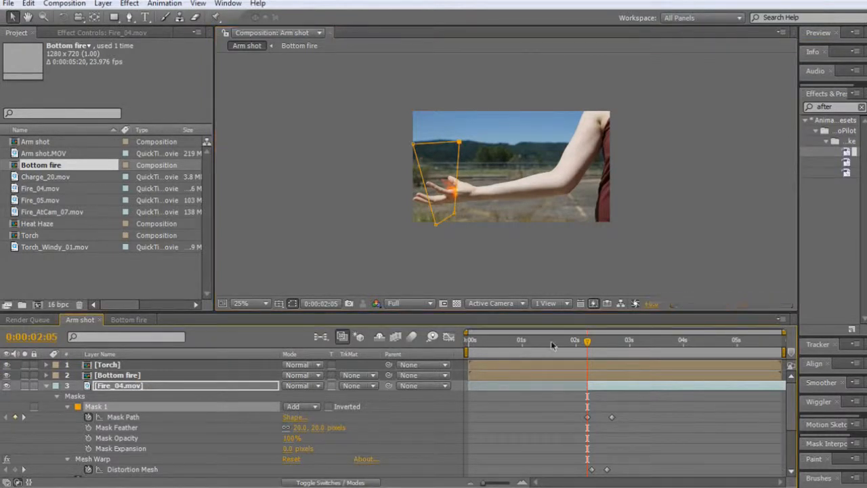
click(589, 344)
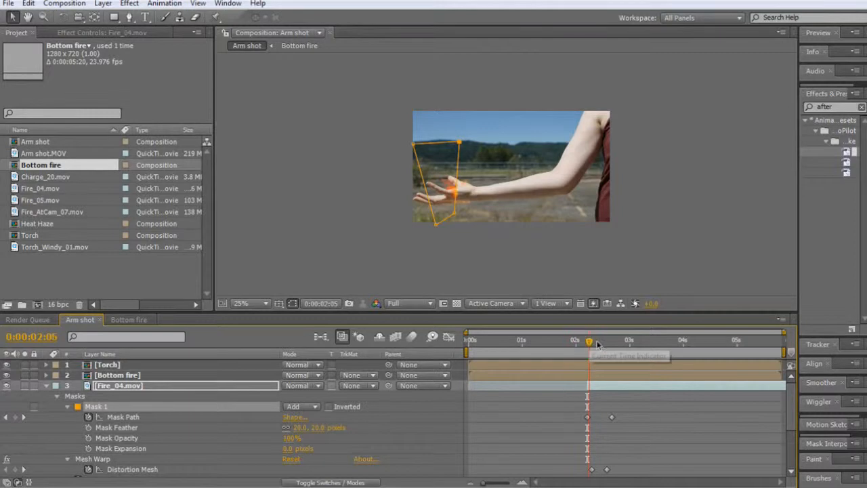
click(547, 270)
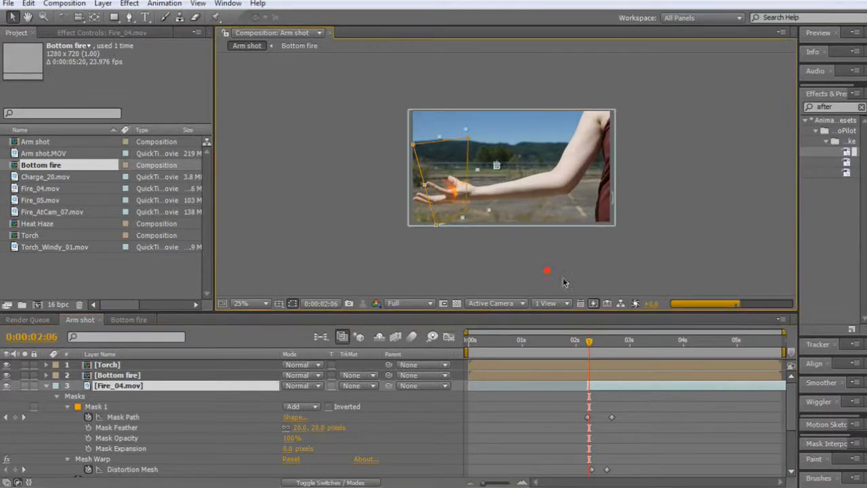
click(593, 344)
mouse_move(595, 345)
mouse_down()
mouse_move(617, 346)
mouse_move(589, 357)
mouse_move(605, 358)
mouse_up()
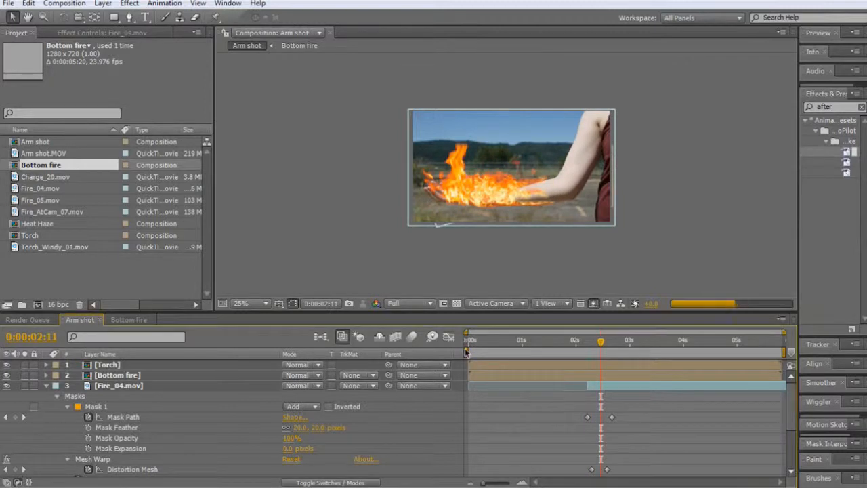
Step: Turn on the Displacement Map effect of the Arm shot.MOV layer and select the Heat Haze layer
scroll(193, 405, down, 5)
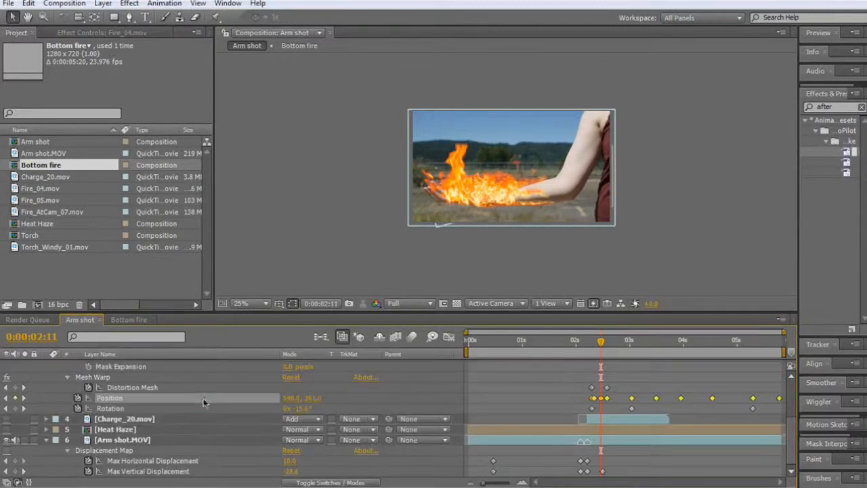
click(119, 440)
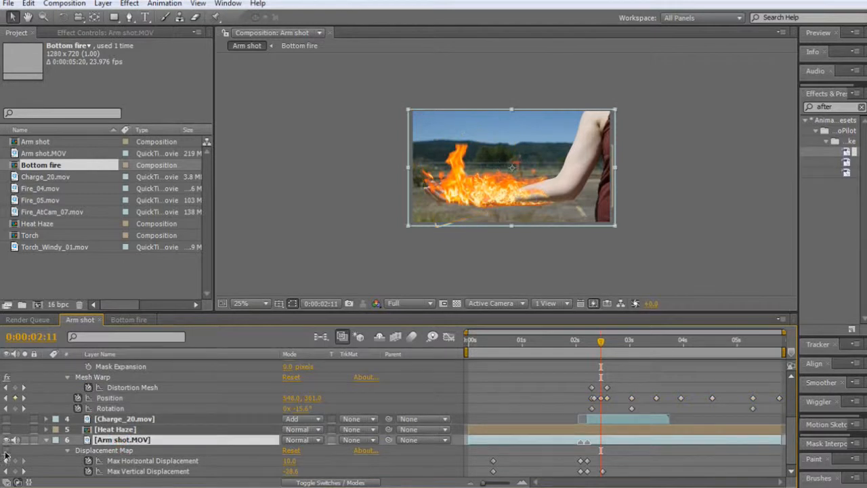
click(6, 450)
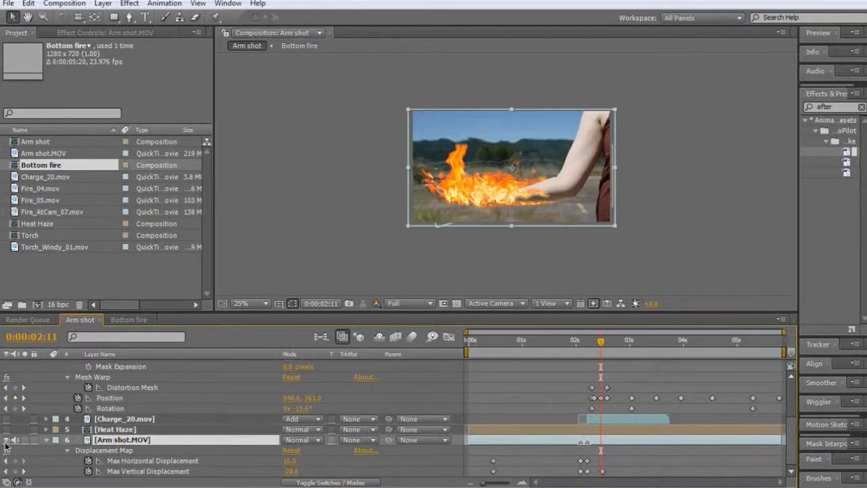
click(126, 432)
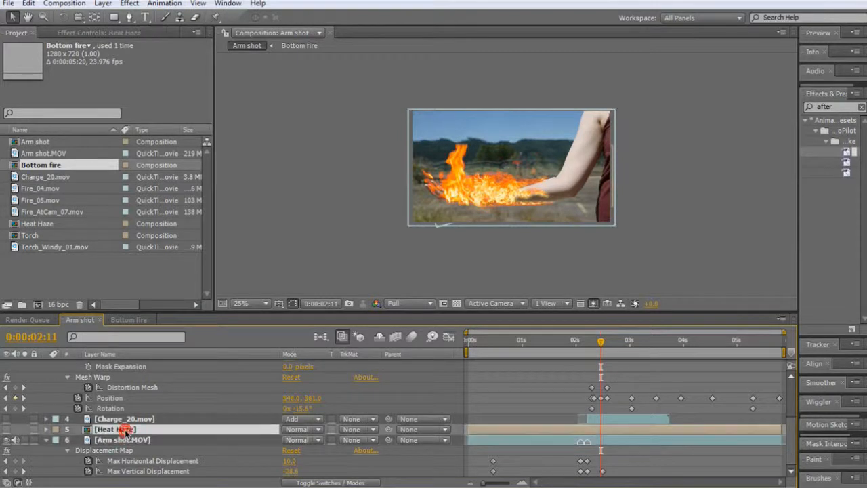
key(period)
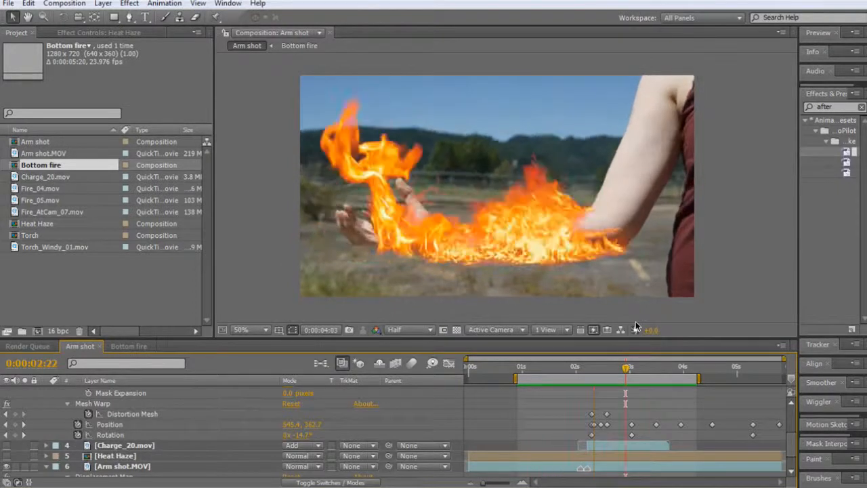
Step: Stop the preview, then move the Torch layer toward the fingers and scale it up slightly at 0:00:02:22
key(space)
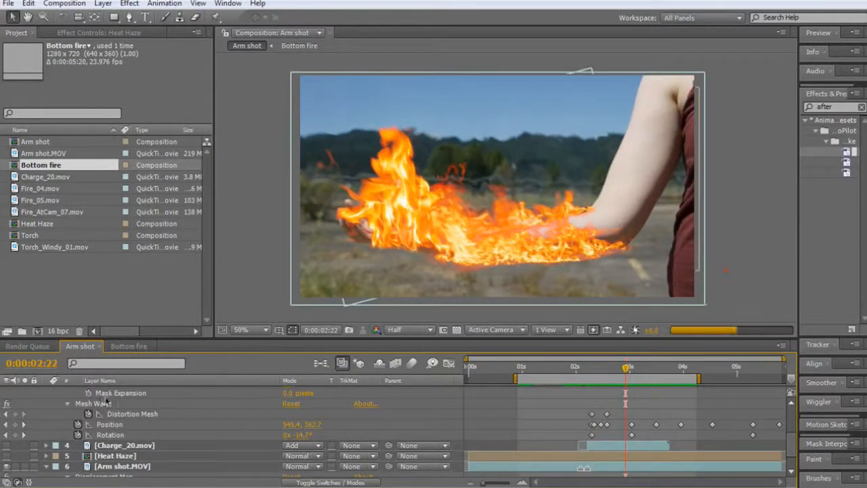
scroll(172, 403, up, 3)
click(170, 401)
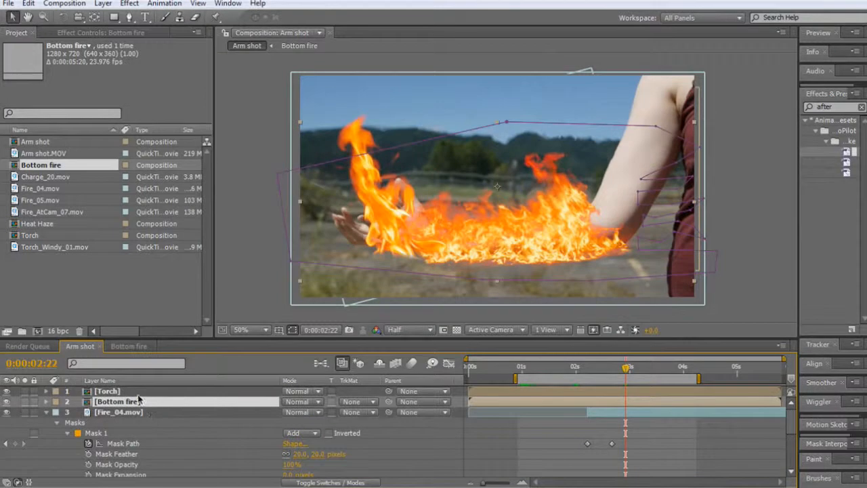
click(139, 391)
drag(389, 234, 371, 219)
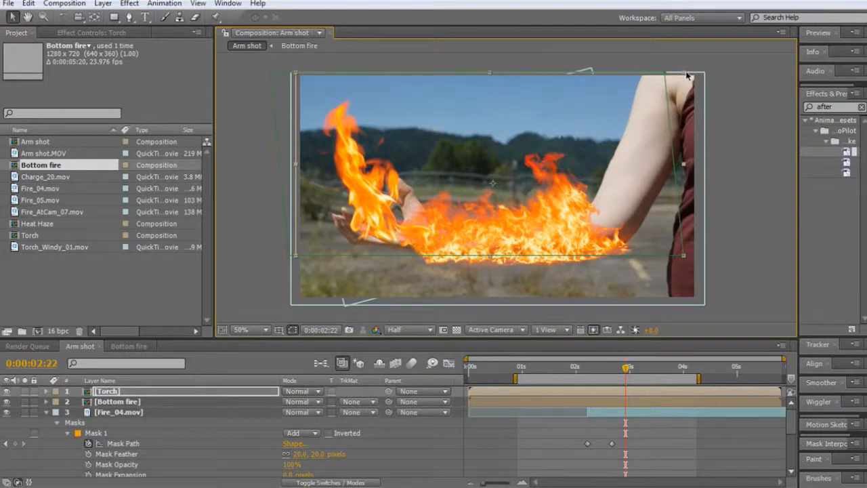
drag(685, 78, 707, 53)
drag(402, 220, 415, 211)
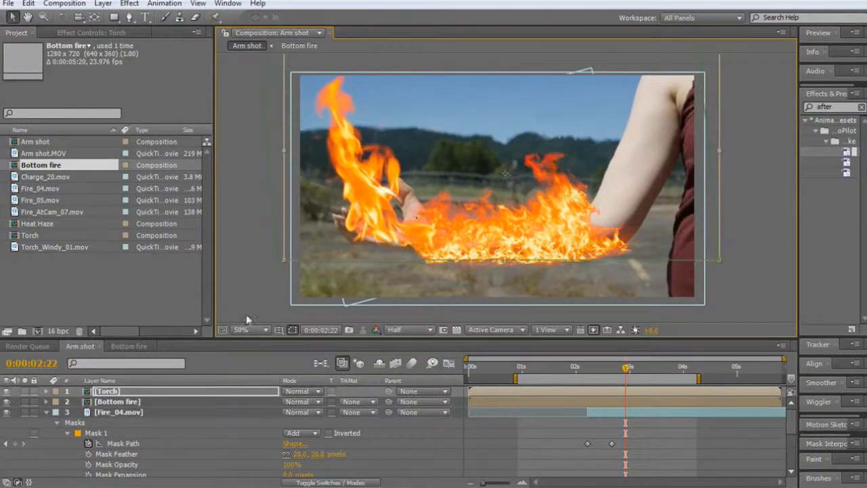
Step: In the Torch composition, lower the upper Torch_Windy_01.mov layer's Anchor Point X to shift its flame toward the wrist, then return to Arm shot
double_click(107, 392)
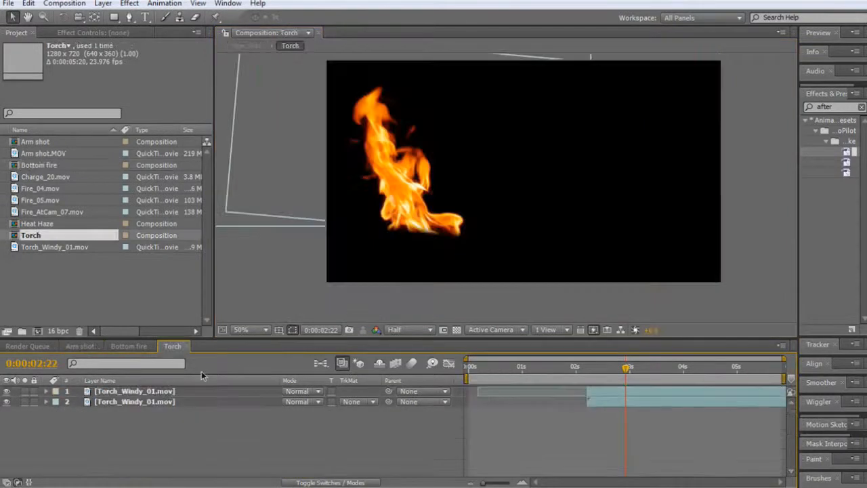
click(148, 392)
click(144, 402)
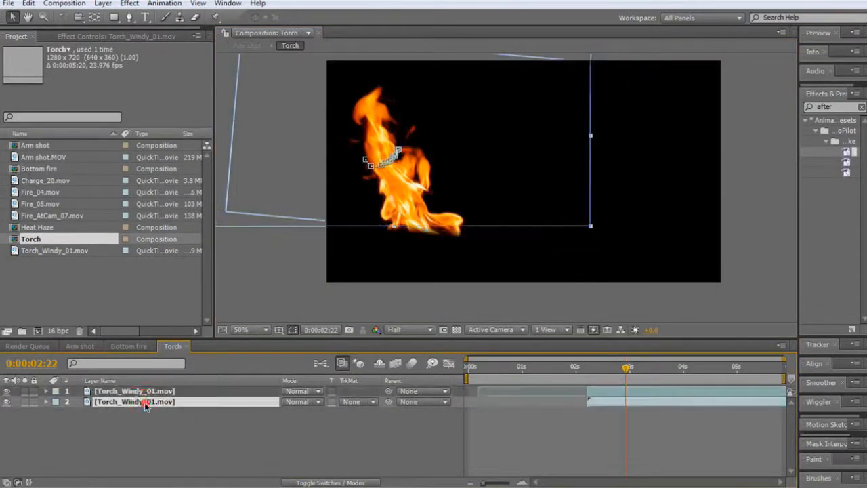
click(147, 392)
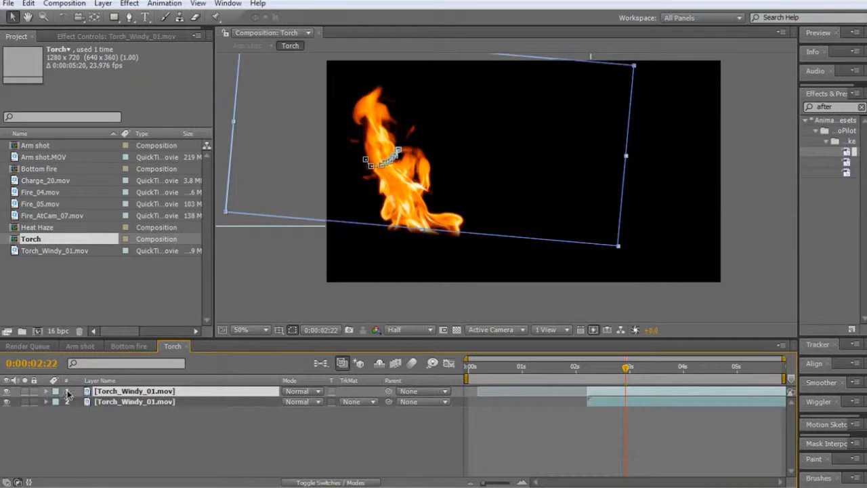
key(a)
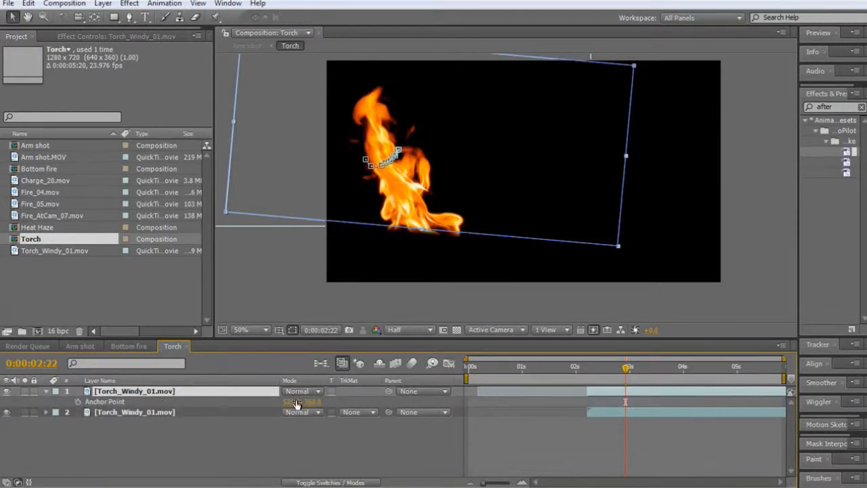
drag(296, 402, 257, 404)
click(129, 346)
click(153, 345)
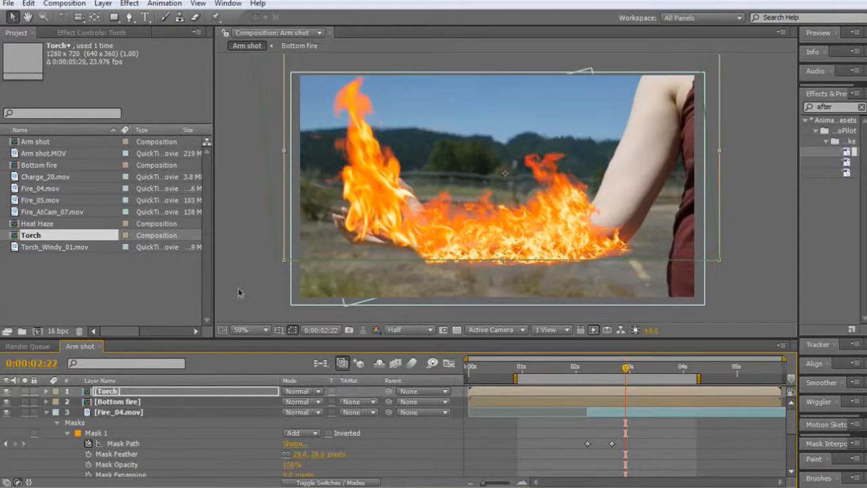
Step: Raise the fire under the forearm by setting the Bottom fire layer's Anchor Point Y to 375
click(110, 404)
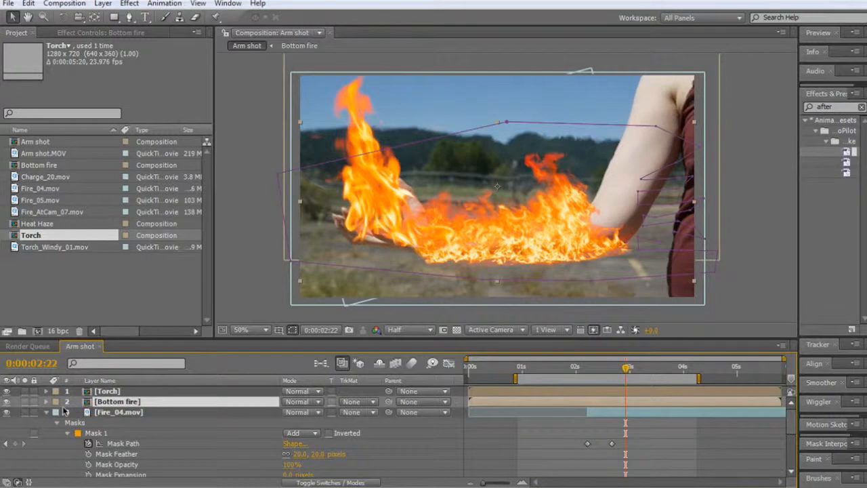
key(a)
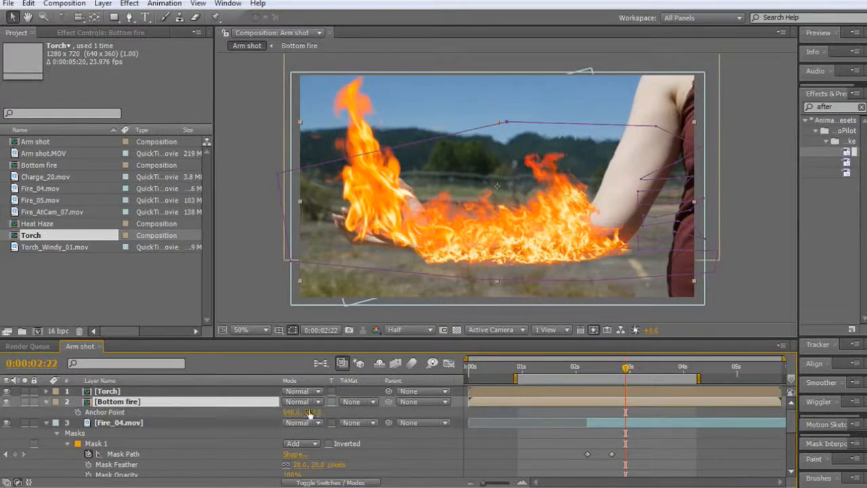
mouse_move(313, 412)
mouse_down()
mouse_move(329, 410)
mouse_move(322, 412)
mouse_up()
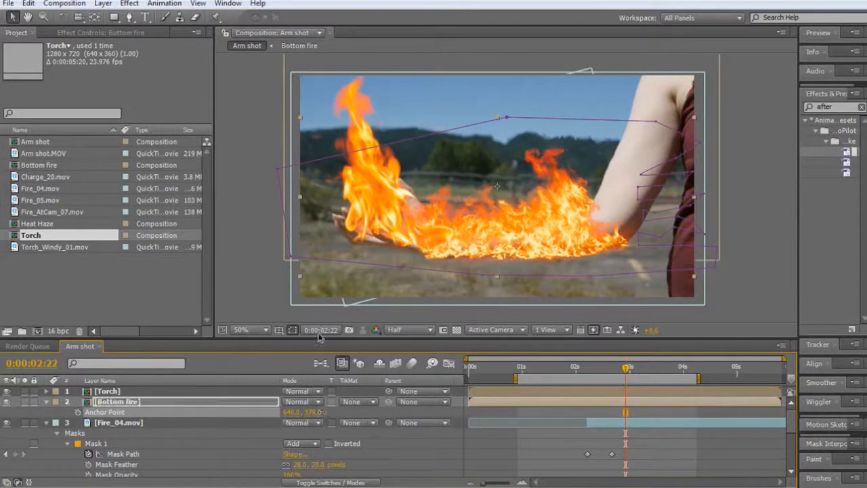
click(251, 265)
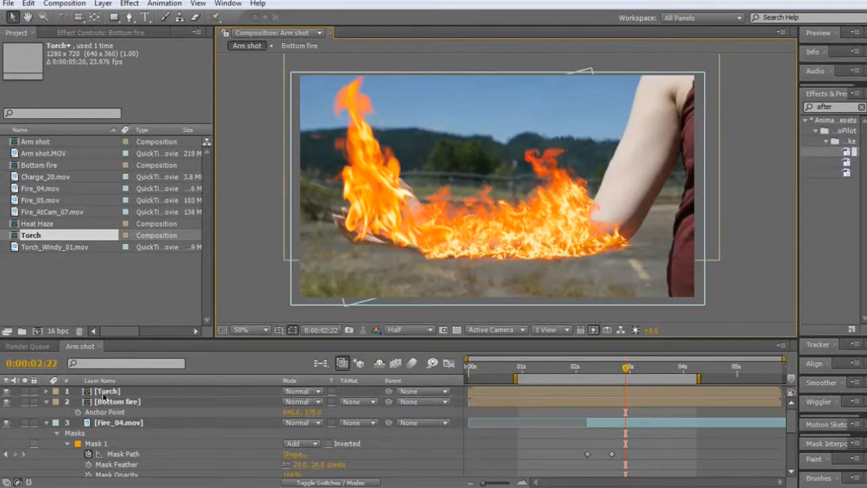
Step: Pre-compose the Torch, Bottom fire, Fire_04.mov and Charge_20.mov layers as Fire and set its blending mode to Add
click(46, 402)
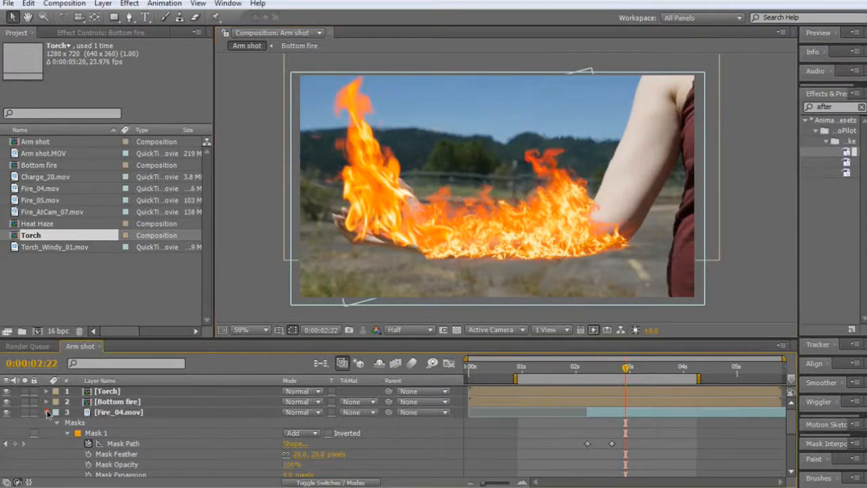
click(46, 412)
click(110, 392)
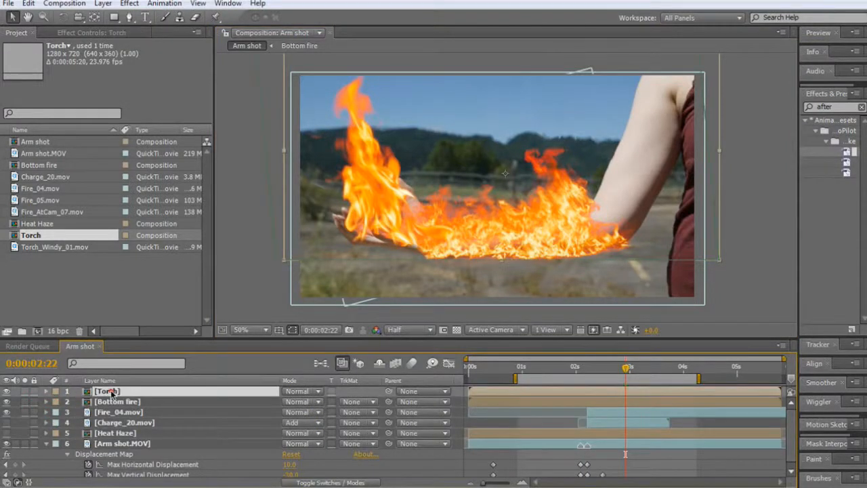
shift+click(138, 423)
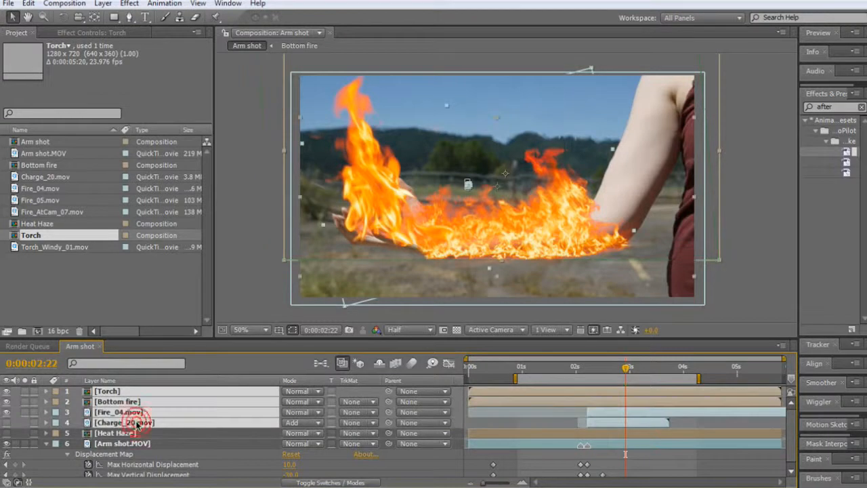
key(ctrl+shift+c)
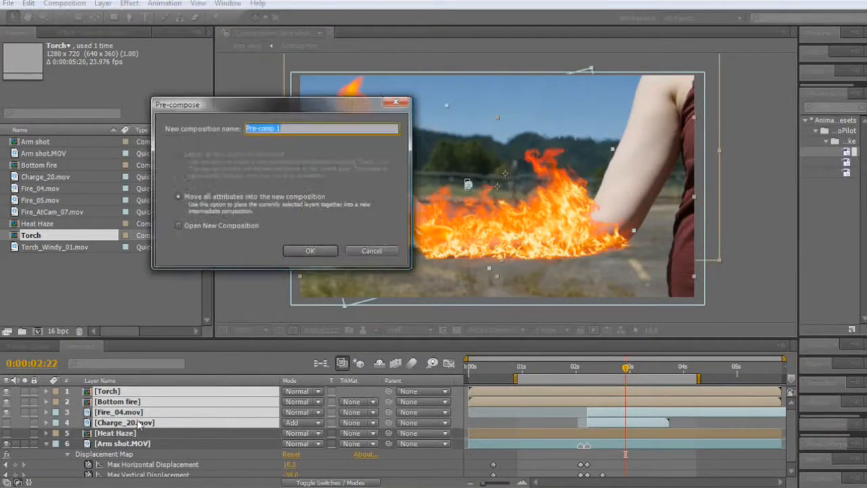
text(Fire)
key(Return)
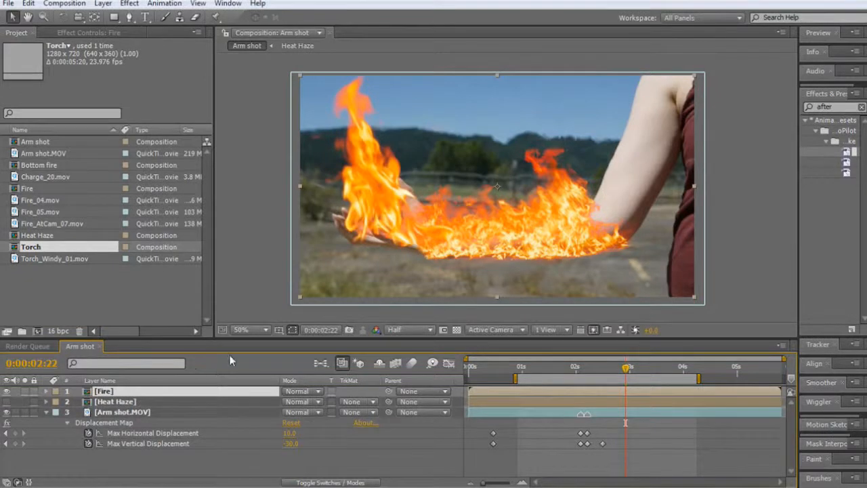
click(310, 391)
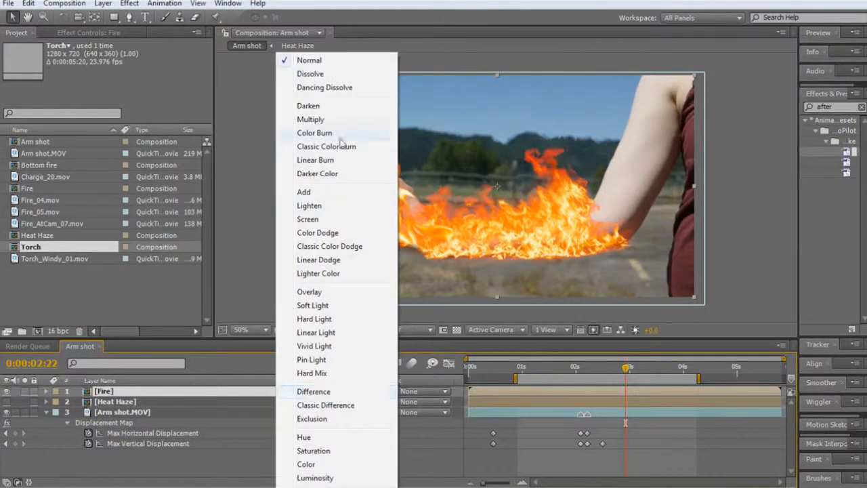
click(328, 193)
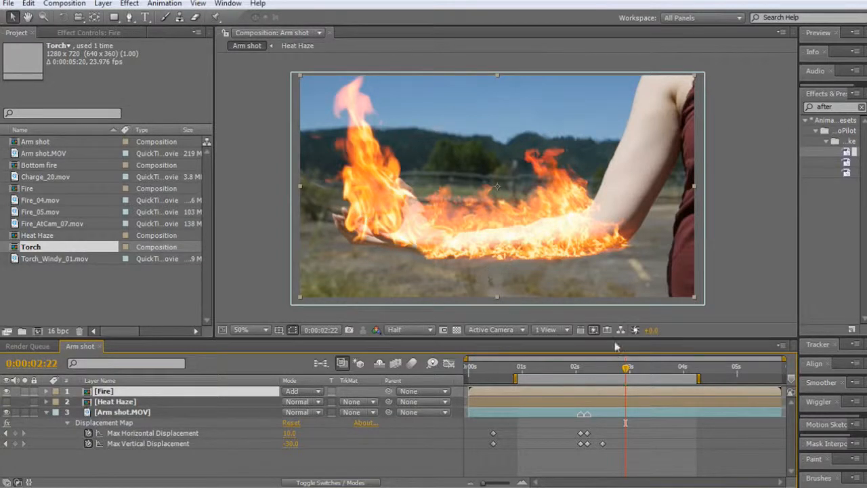
Step: Go to 0:00:01:19, hide the Fire layer and select the Heat Haze layer
click(564, 366)
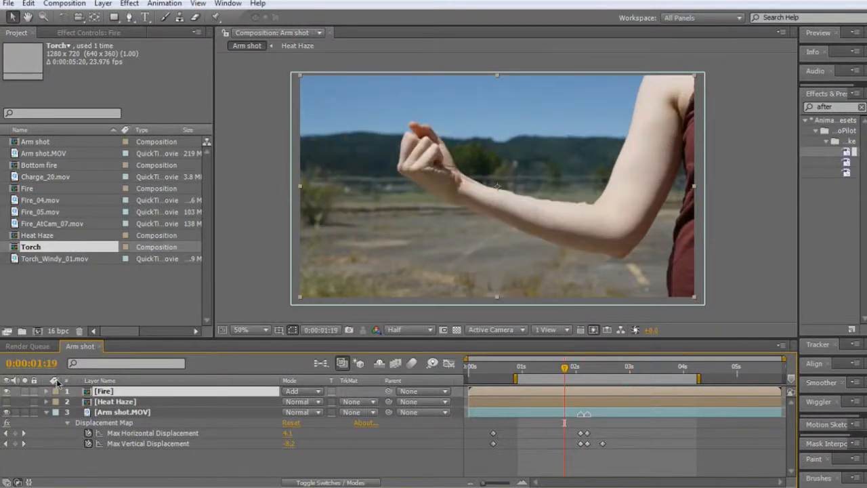
click(116, 401)
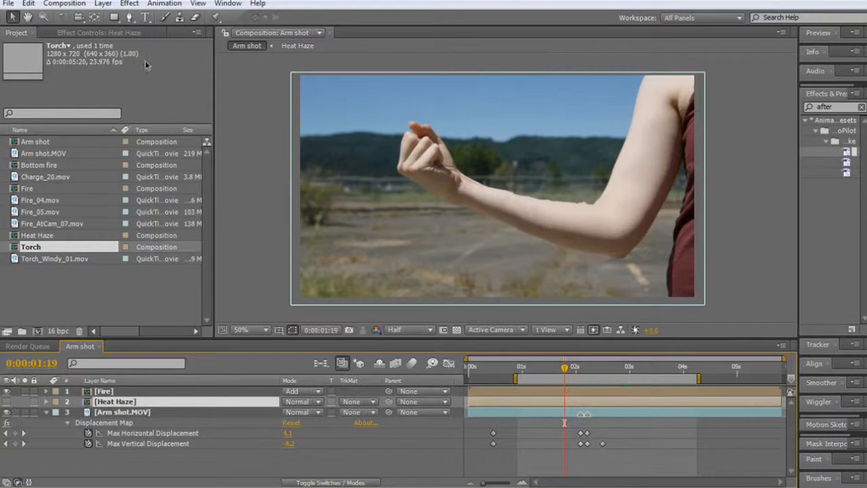
click(7, 390)
click(46, 402)
click(47, 402)
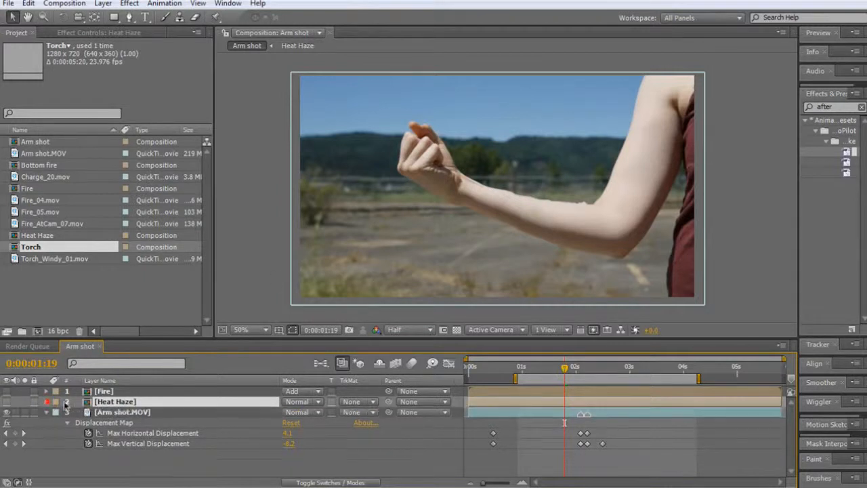
Step: Open the Heat Haze composition and reveal the mask properties of its Fire_AtCam_07.mov layer
double_click(111, 403)
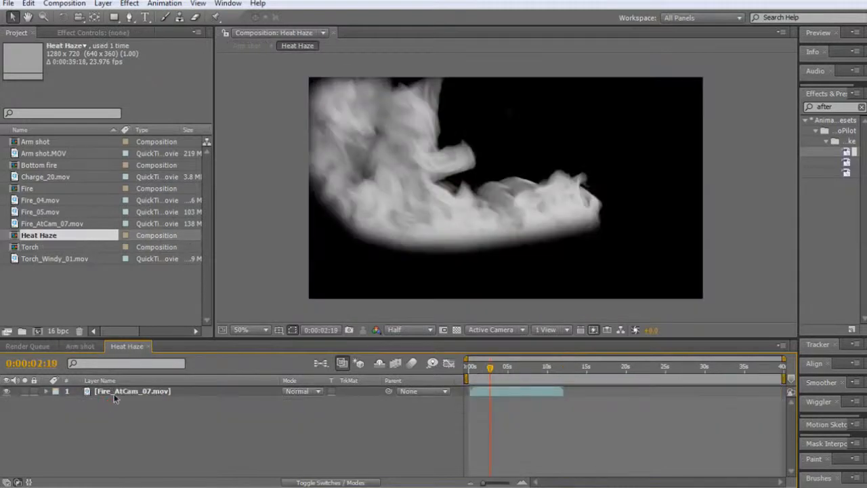
click(119, 391)
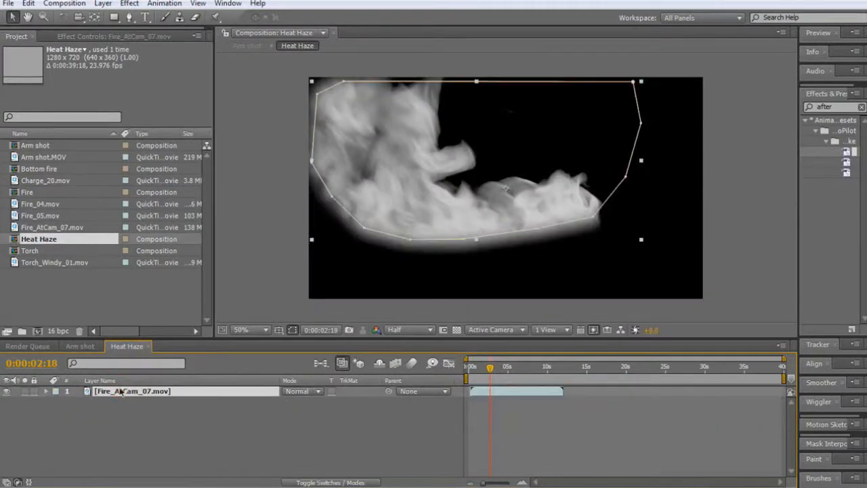
key(m)
key(m)
click(149, 346)
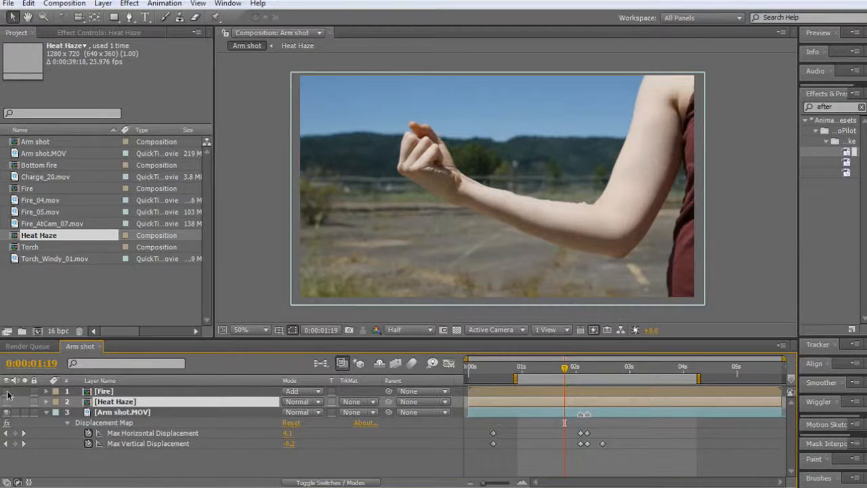
double_click(115, 403)
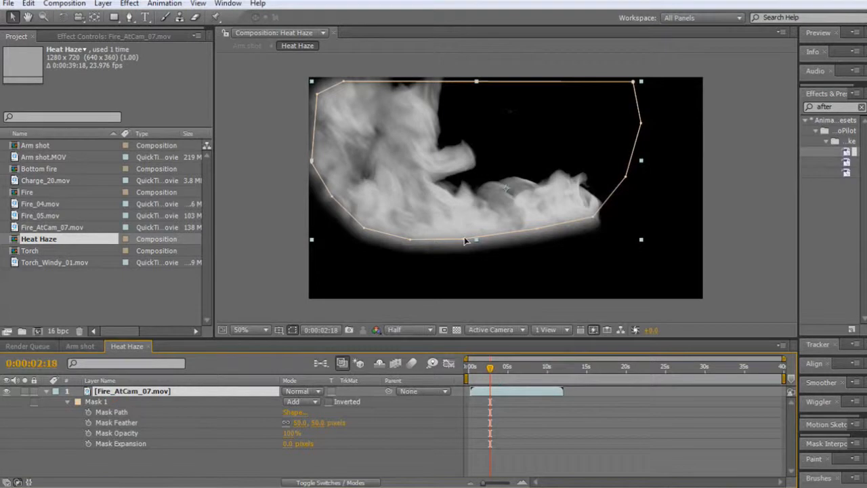
Step: Copy the Arm shot.MOV layer into the Heat Haze composition and place it below Fire_AtCam_07.mov
click(82, 346)
click(117, 412)
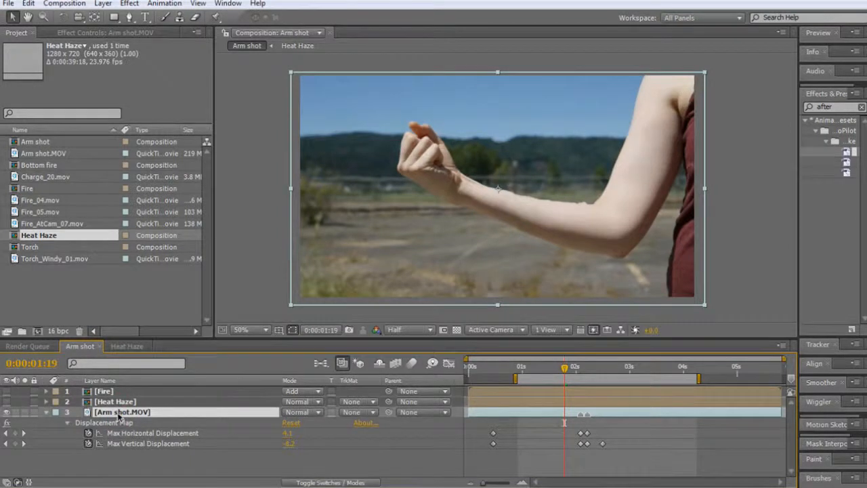
click(127, 346)
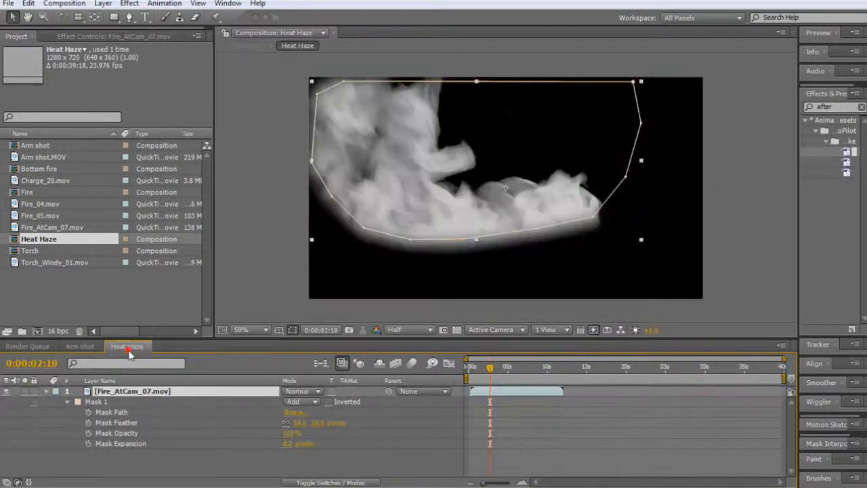
click(149, 464)
key(ctrl+v)
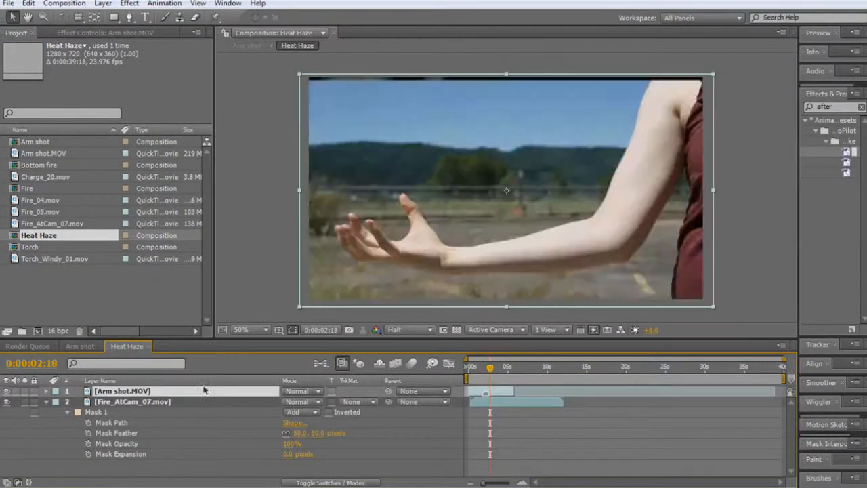
drag(132, 393, 132, 452)
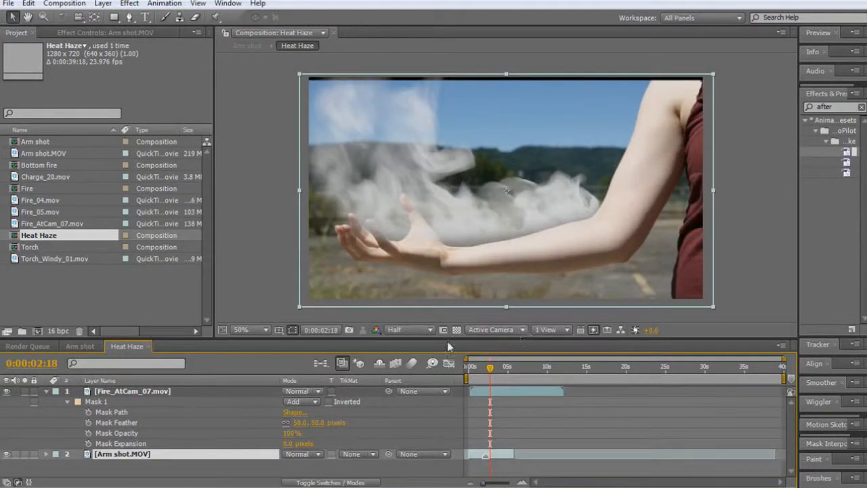
Step: Keyframe the Fire_AtCam_07.mov layer's Mask Path to follow the arm up to 0:00:05:06, and scrub back to check it
click(145, 381)
click(144, 382)
click(142, 392)
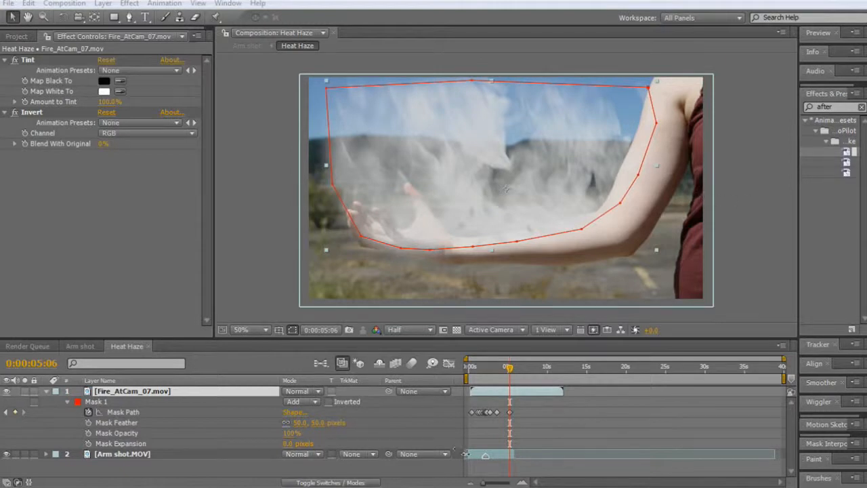
drag(508, 368, 492, 383)
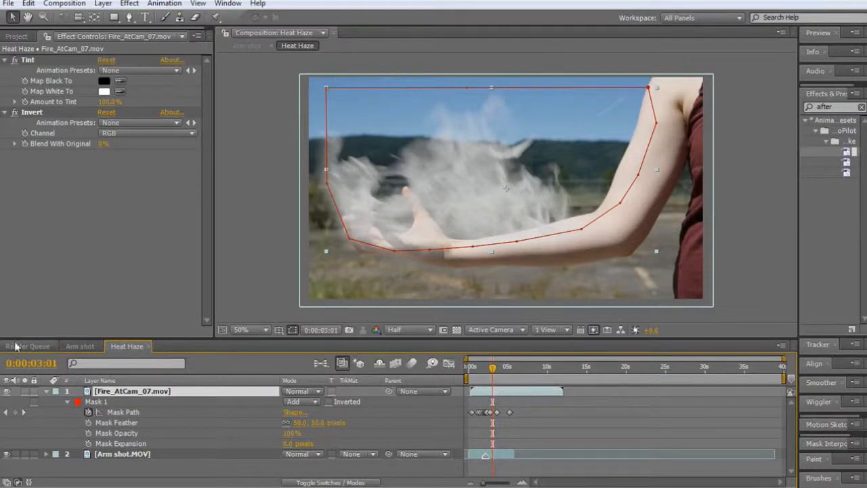
Step: Return to the Arm shot composition and check the haze distortion on the Arm shot.MOV layer around 0:00:01:03
click(87, 346)
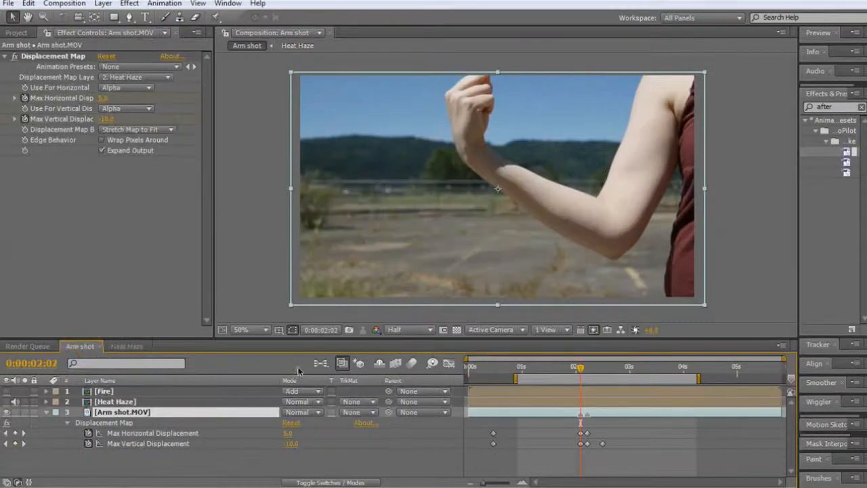
drag(541, 369, 532, 371)
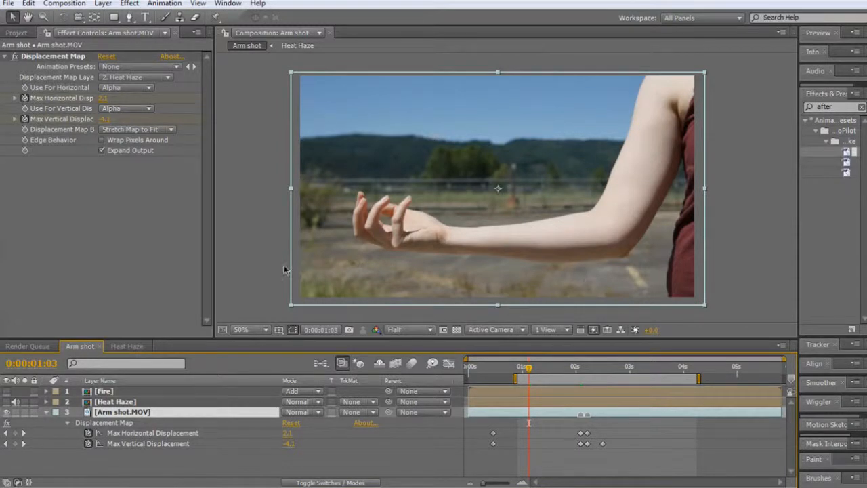
click(263, 269)
click(118, 412)
Step: Duplicate the Arm shot.MOV layer and start the copy at 0:00:02:05
click(578, 369)
drag(579, 371, 588, 372)
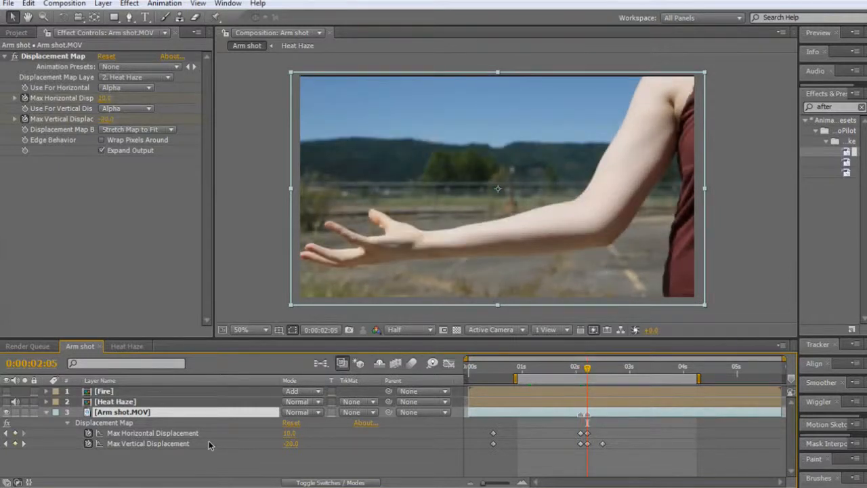
key(ctrl+d)
Step: Delete the Arm shot.MOV reference layer from the Heat Haze composition and return to Arm shot
click(126, 346)
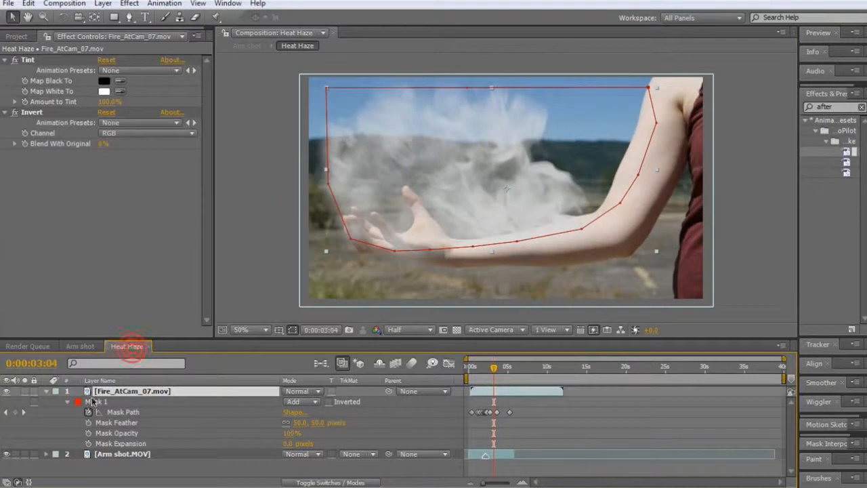
click(116, 454)
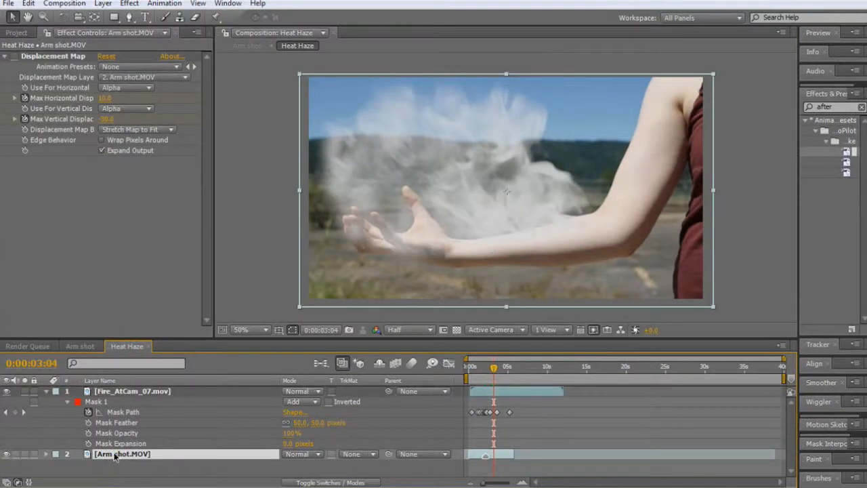
key(Delete)
click(77, 347)
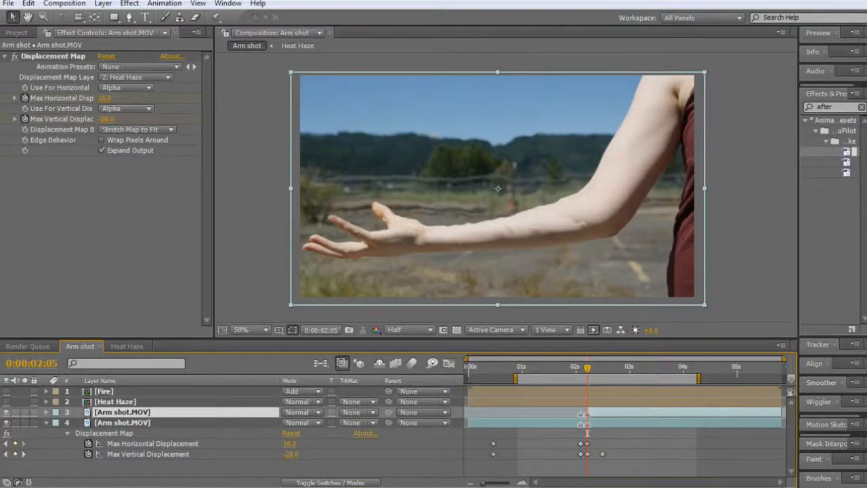
Step: Add Levels to the upper Arm shot.MOV layer with Input Black about 4369, Input White about 25829 and Gamma about 0.29
click(18, 57)
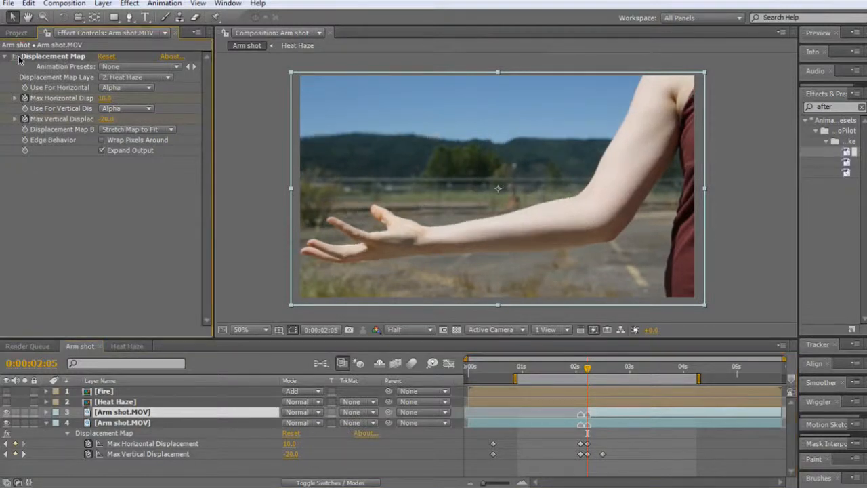
click(129, 5)
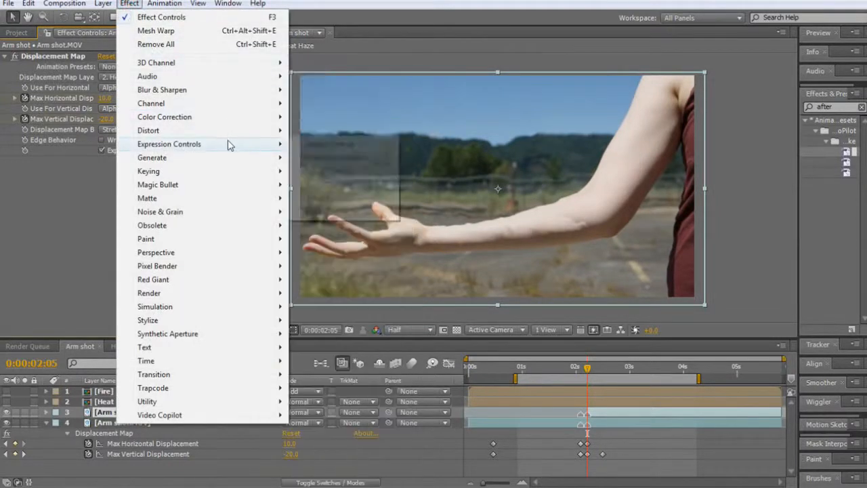
mouse_move(237, 120)
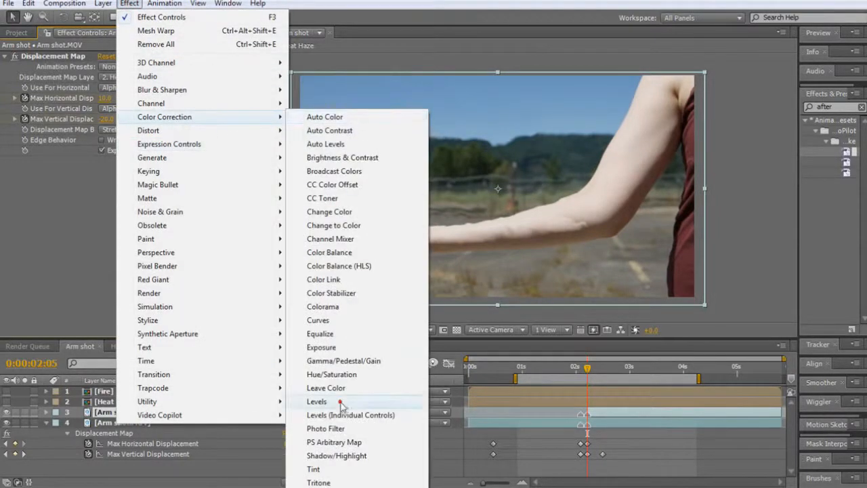
click(317, 401)
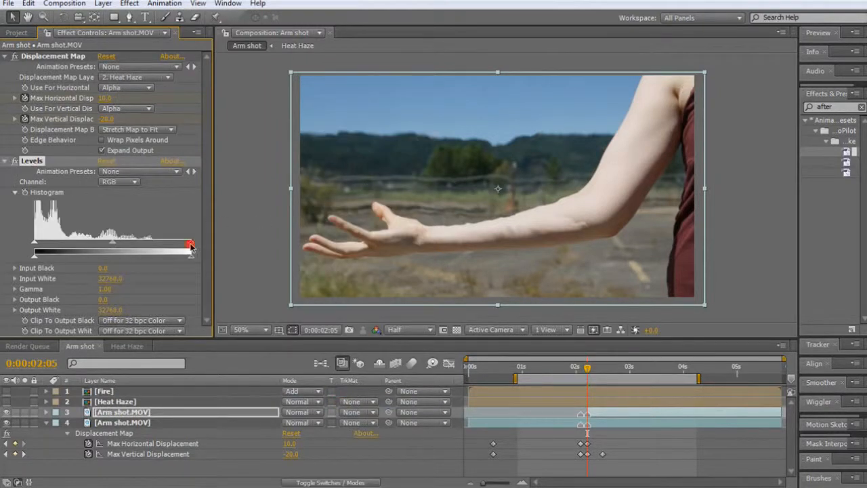
mouse_move(191, 247)
mouse_down()
mouse_move(51, 246)
mouse_move(166, 248)
mouse_move(156, 249)
mouse_up()
drag(98, 247, 137, 249)
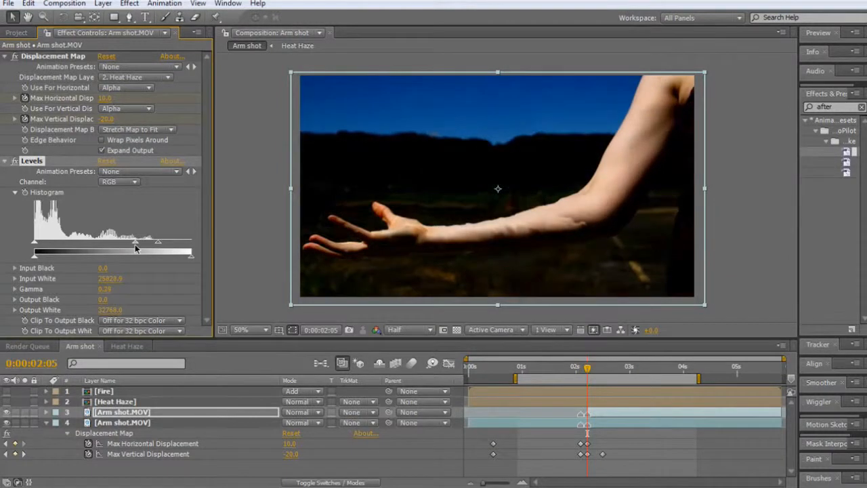
drag(38, 247, 54, 245)
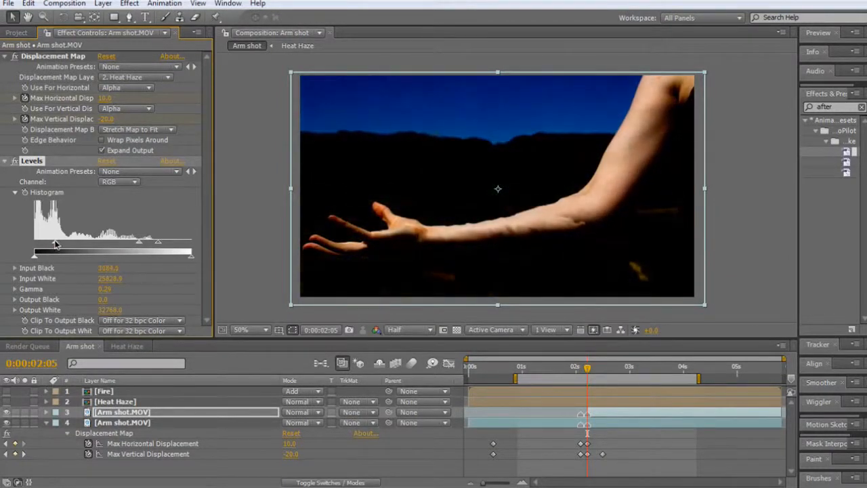
Step: Apply Color Key to the upper Arm shot.MOV layer, sampling the blue sky as Key Color with a Color Tolerance of 23
click(130, 3)
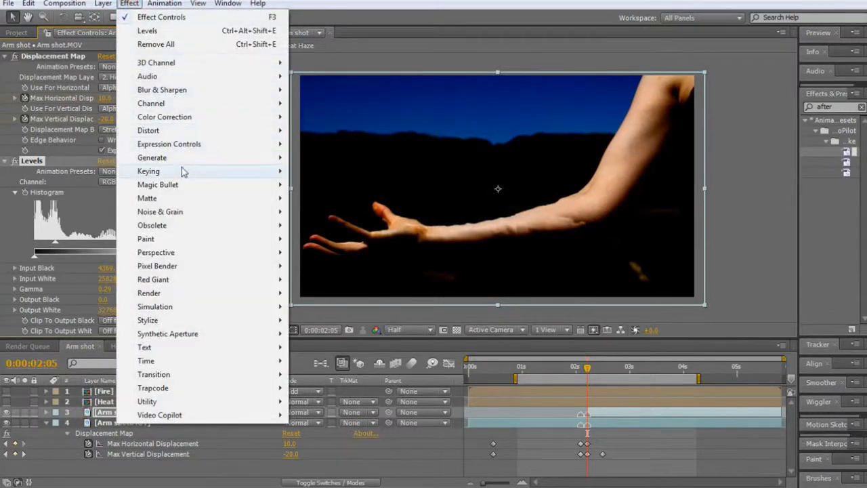
mouse_move(183, 171)
click(322, 199)
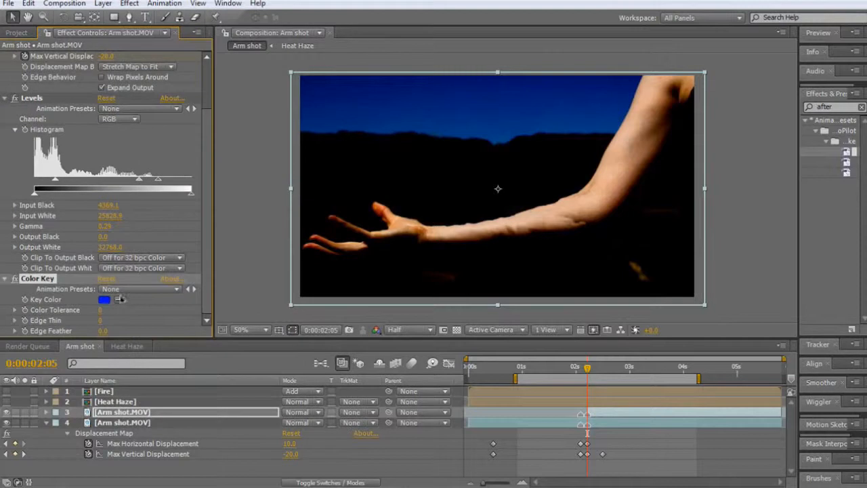
click(498, 84)
drag(105, 308, 113, 307)
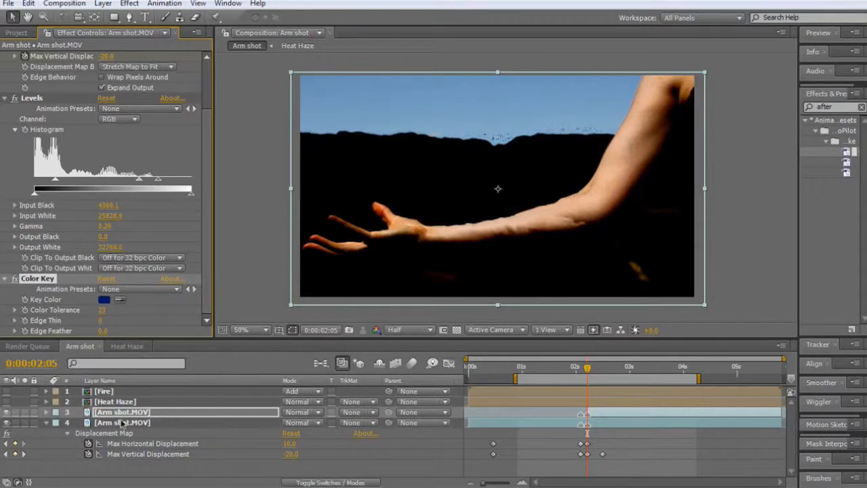
Step: Pre-compose the upper Arm shot.MOV layer with all attributes moved into the new composition, and rename the resulting layer matte
key(ctrl+shift+c)
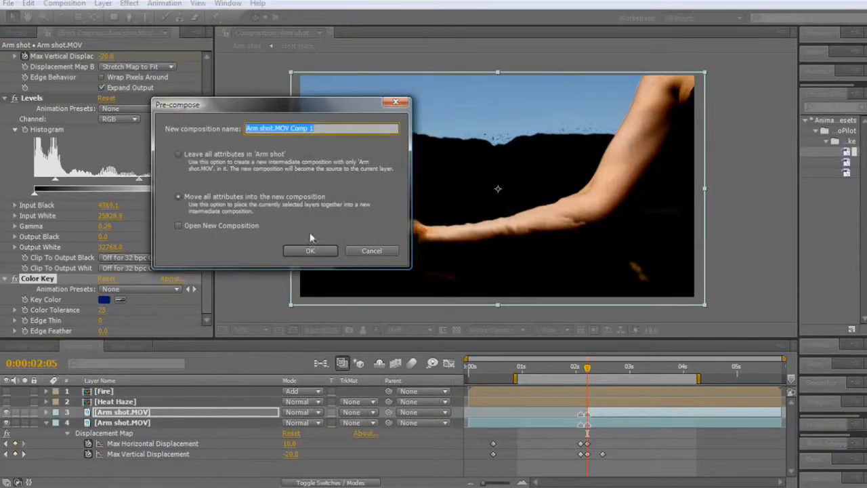
click(309, 250)
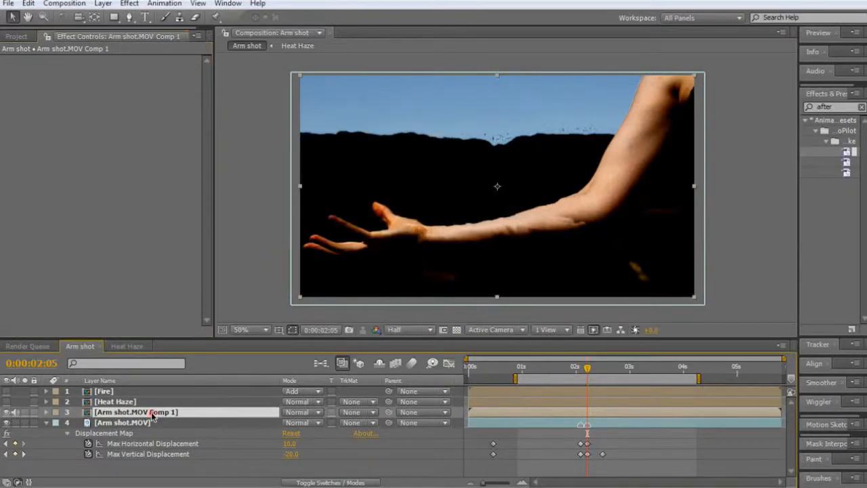
key(Return)
text(matte)
key(Return)
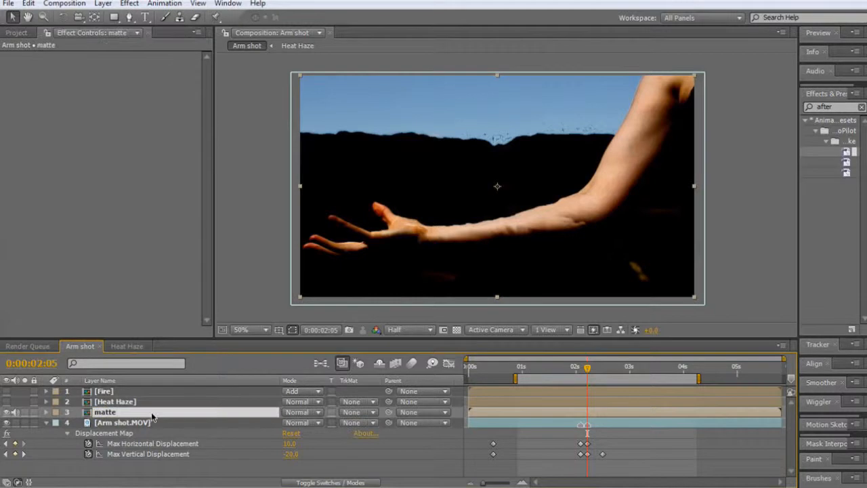
Step: Inside the matte composition, set the Arm shot.MOV layer's Color Key to Color Tolerance 26 with Edge Thin 0
double_click(150, 413)
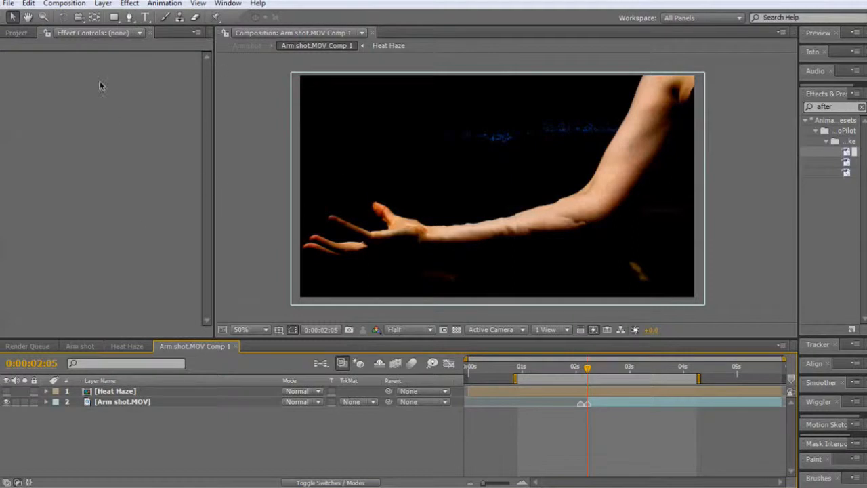
click(115, 402)
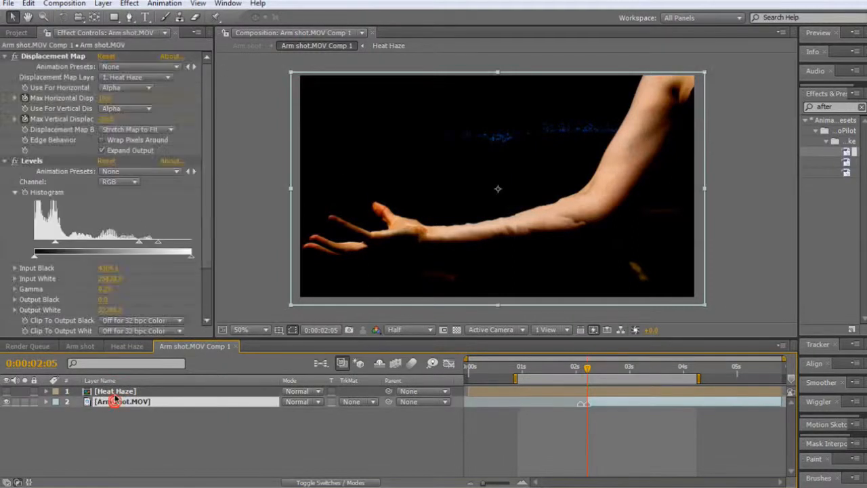
scroll(126, 279, down, 3)
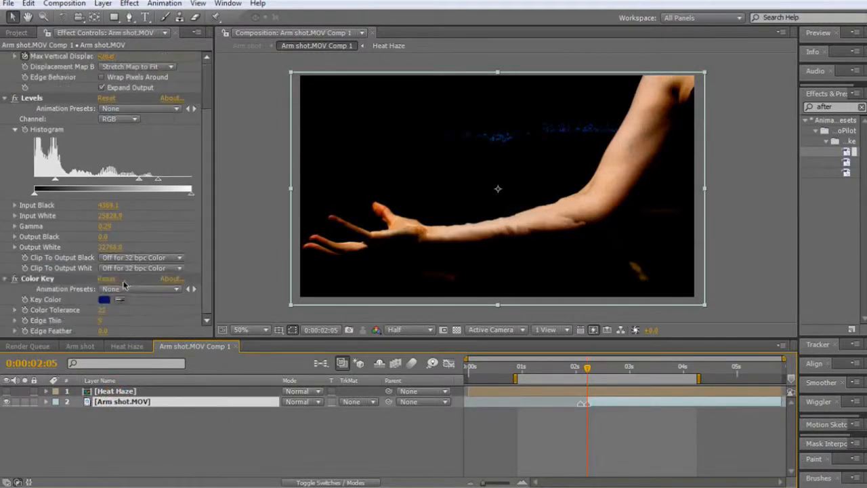
click(102, 321)
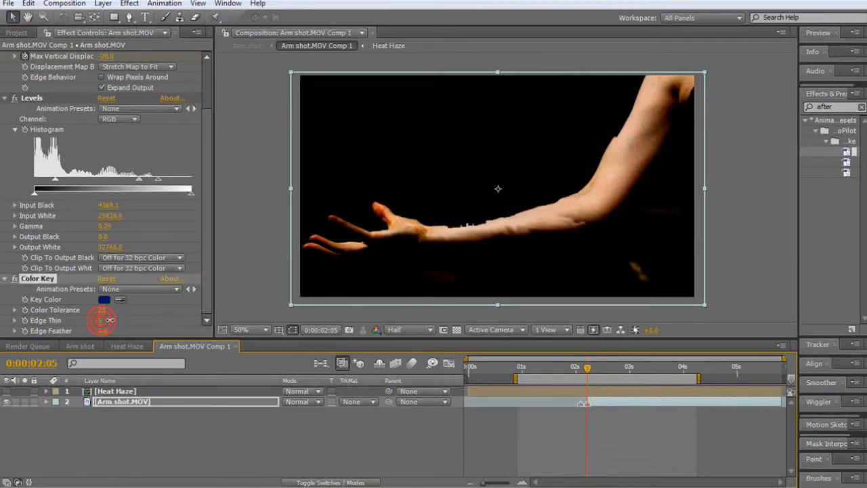
drag(110, 320, 105, 320)
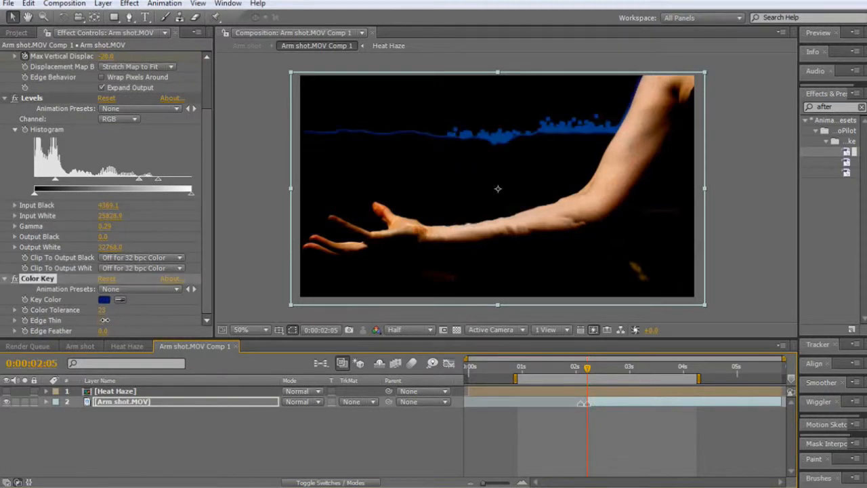
click(105, 320)
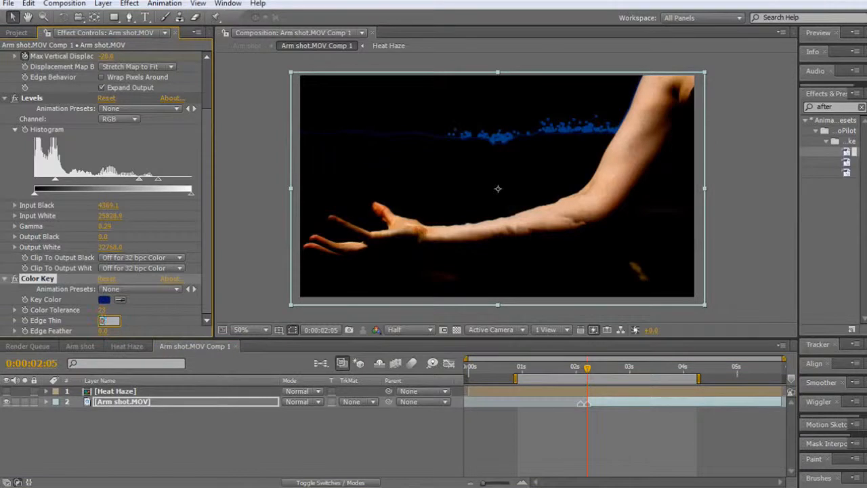
key(Return)
drag(103, 309, 105, 309)
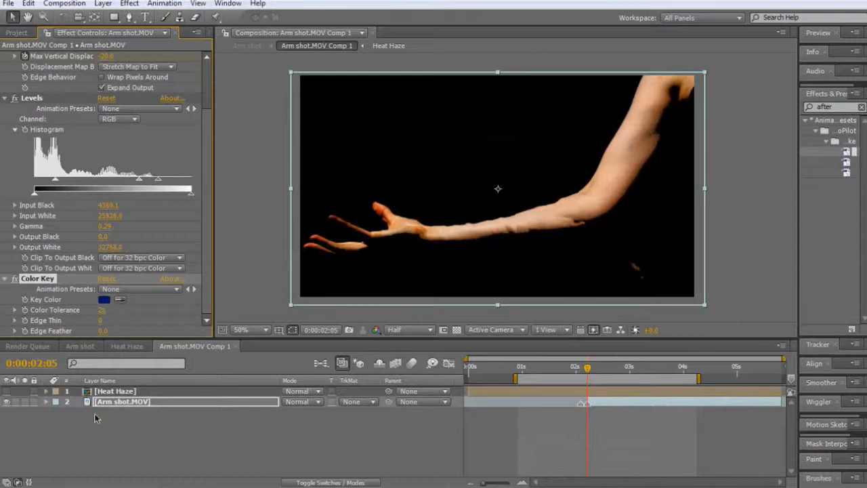
Step: Apply Tint to the keyed Arm shot.MOV layer and add a second Levels effect with Input White about 16962
click(129, 3)
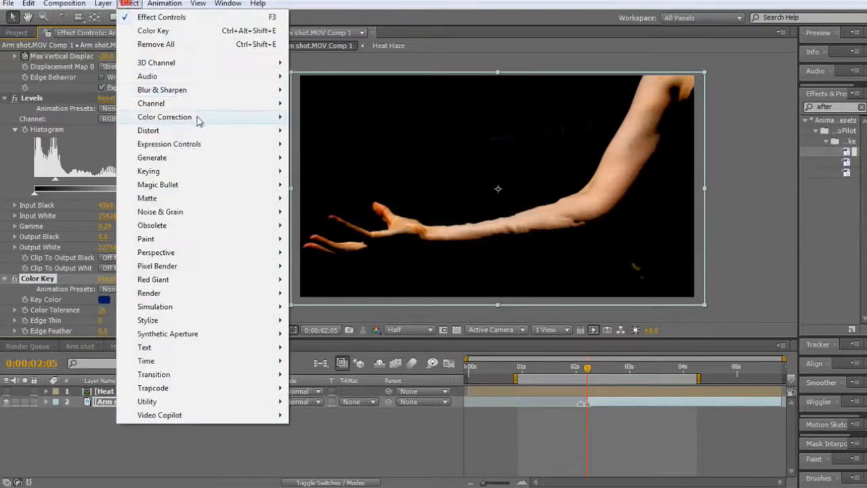
mouse_move(256, 124)
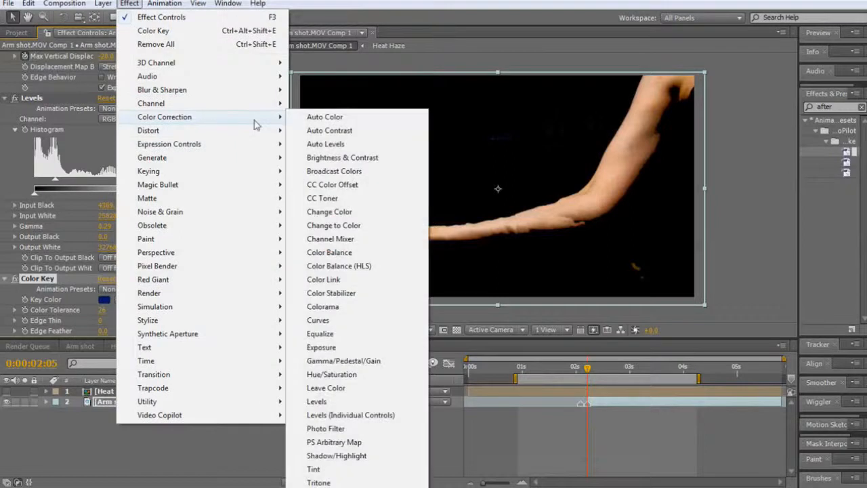
click(337, 469)
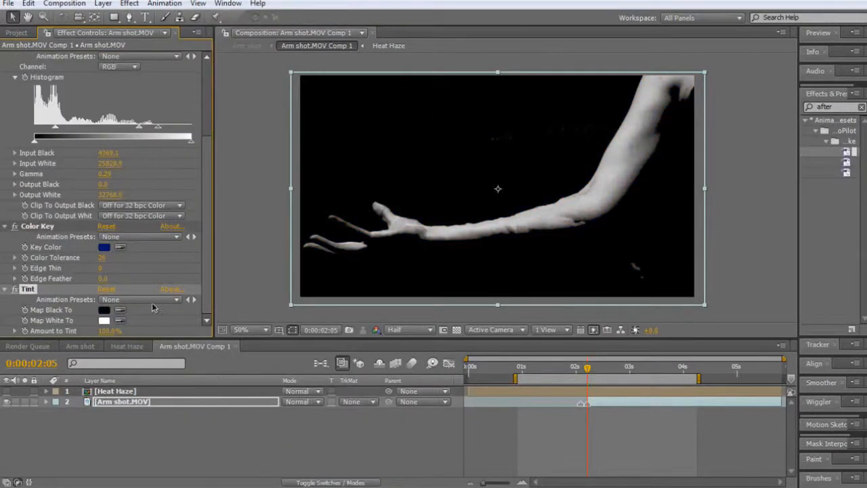
click(130, 3)
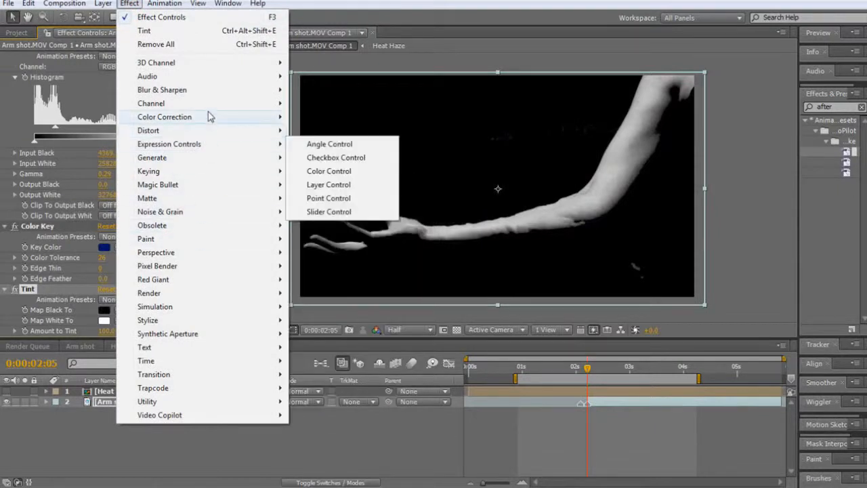
mouse_move(210, 116)
click(331, 402)
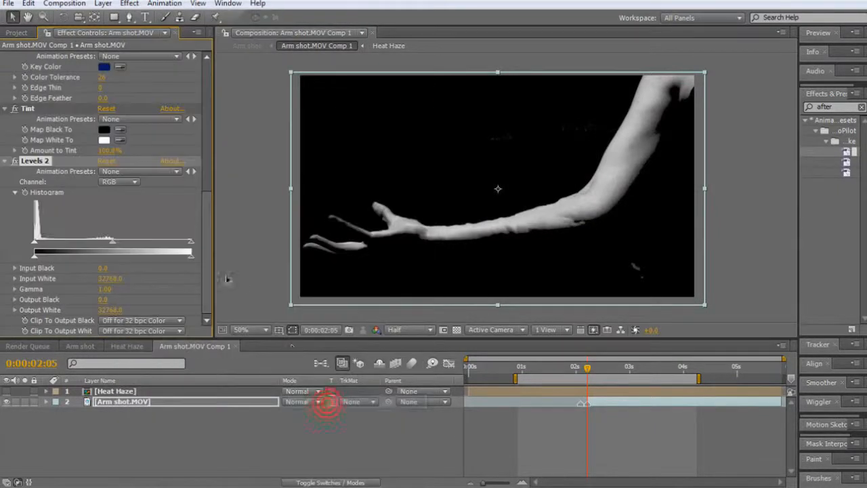
drag(192, 246, 117, 246)
click(144, 434)
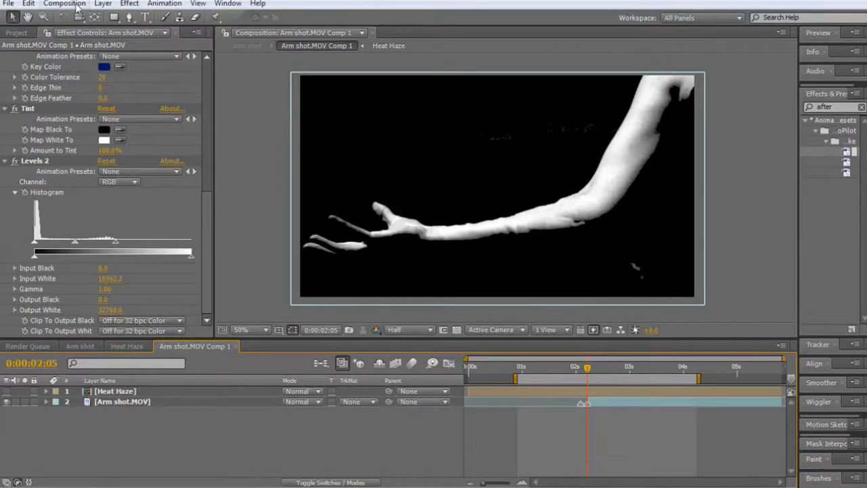
Step: Create a 1280 × 720 px orange solid in the matte composition, shifting its hue slightly towards red
click(103, 4)
mouse_move(140, 20)
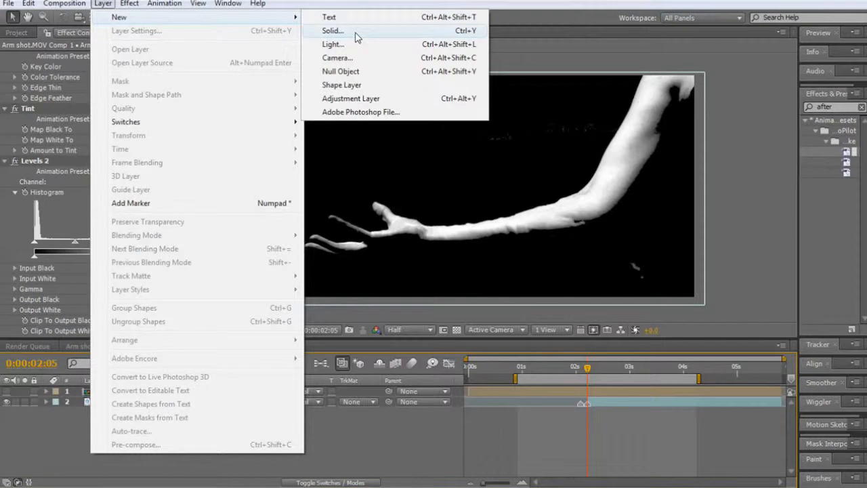
click(357, 37)
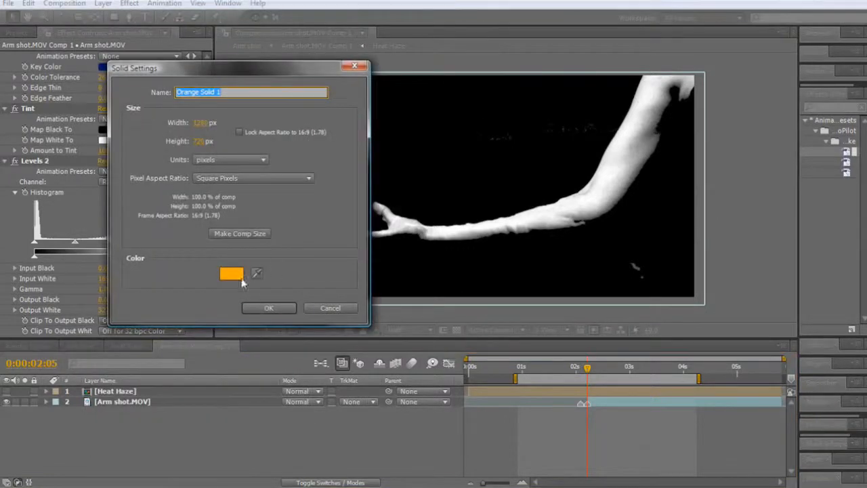
click(231, 274)
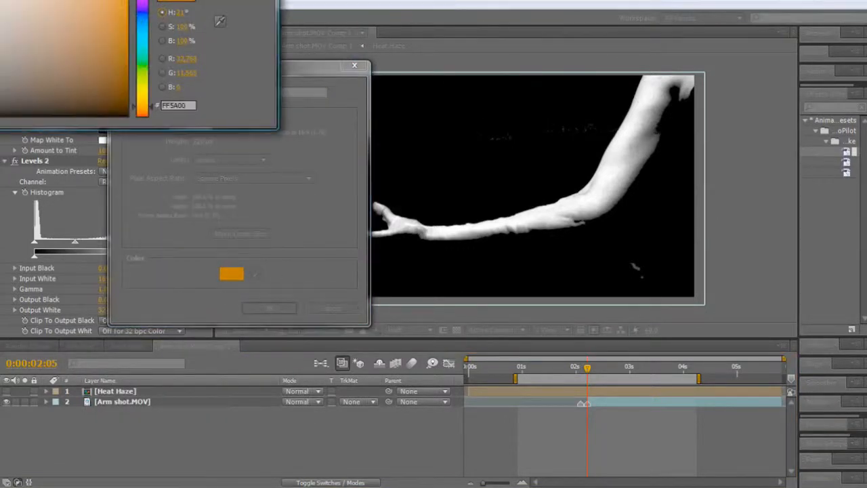
click(143, 105)
drag(144, 107, 143, 113)
key(Return)
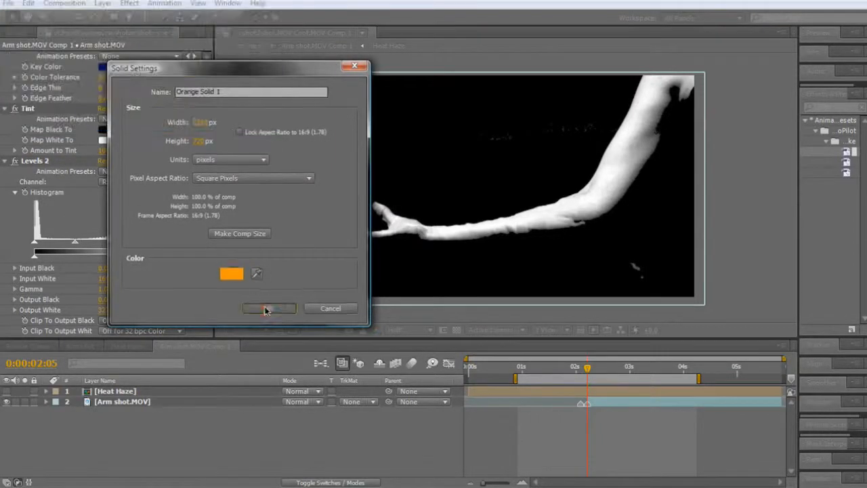
click(269, 307)
Step: Place the orange solid below the Arm shot.MOV layer and set its track matte to Luma Matte
drag(175, 392, 162, 426)
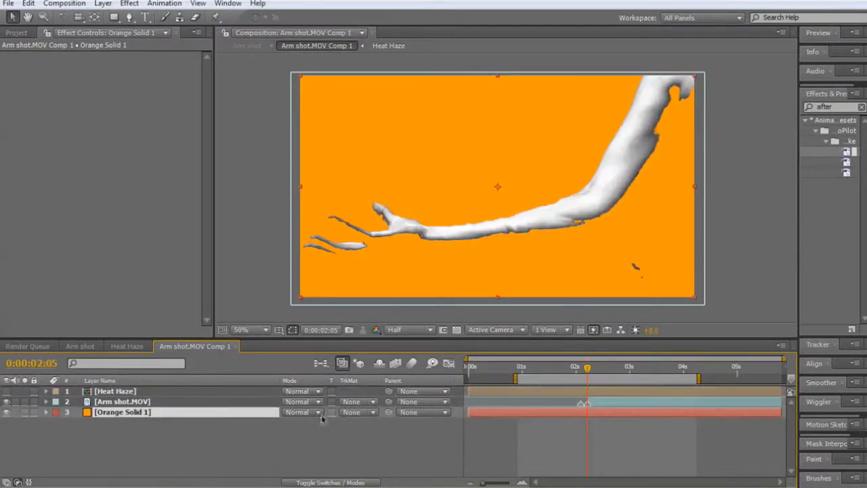
click(357, 415)
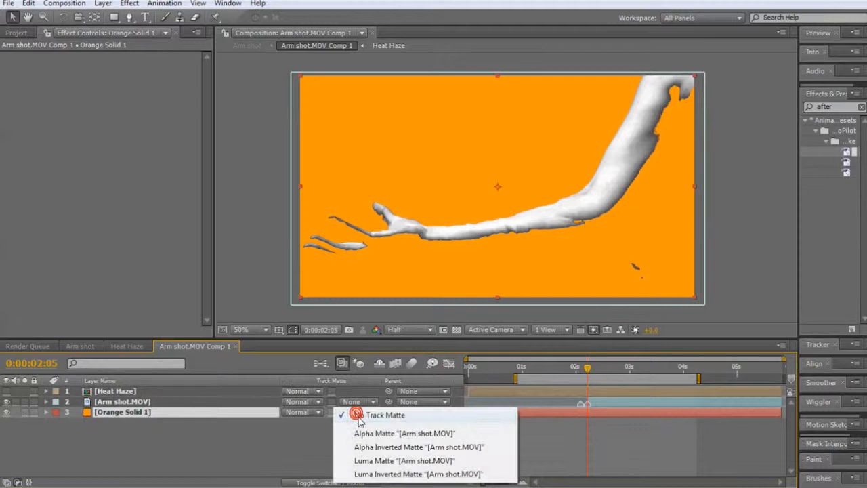
click(369, 462)
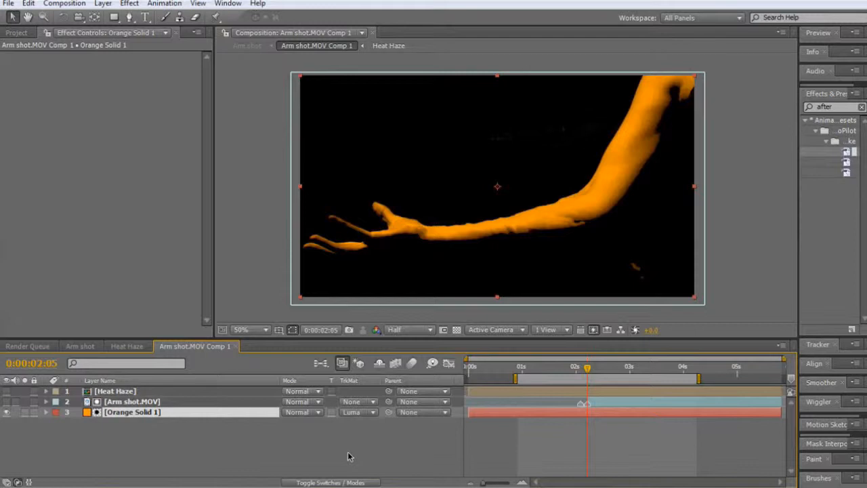
Step: Return to the Arm shot composition, set the matte layer's blending mode to Add and duplicate the layer
click(126, 346)
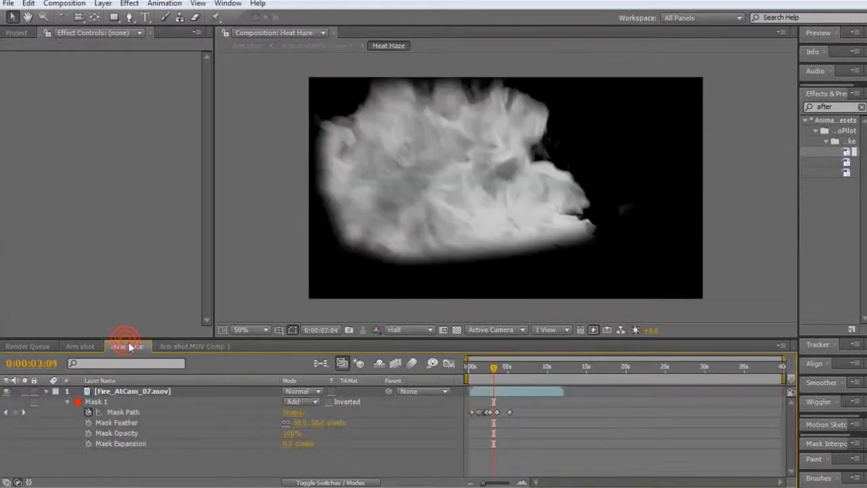
click(80, 346)
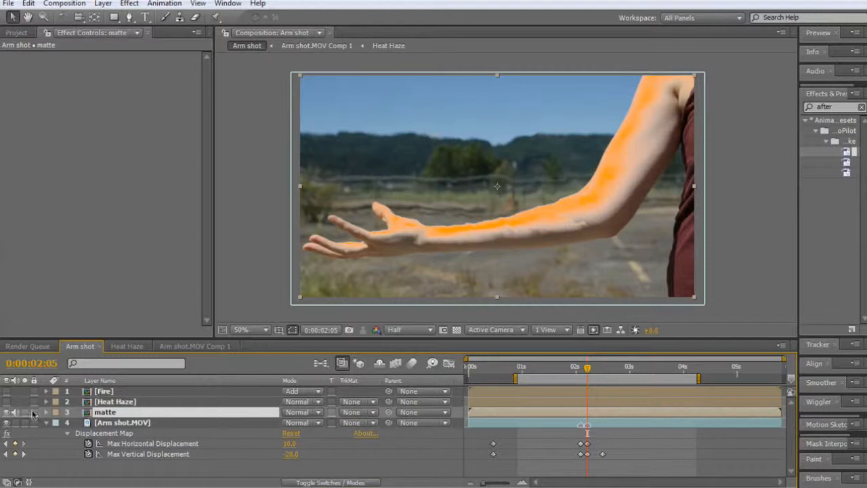
click(287, 412)
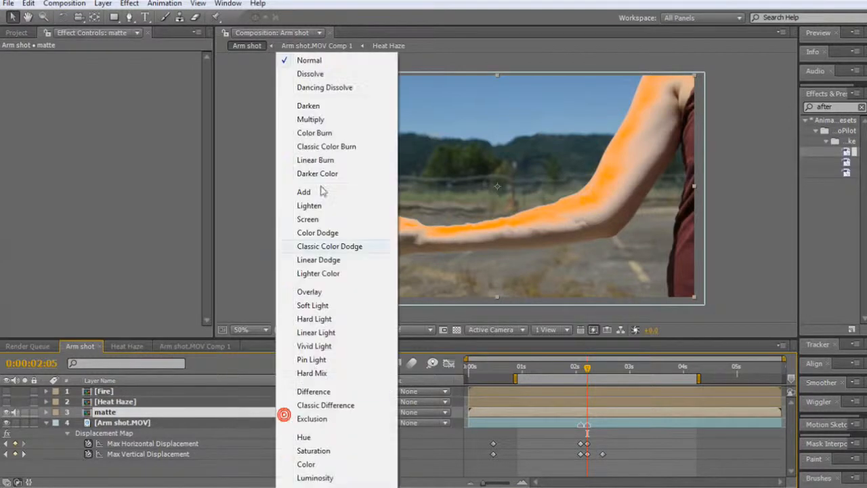
click(308, 193)
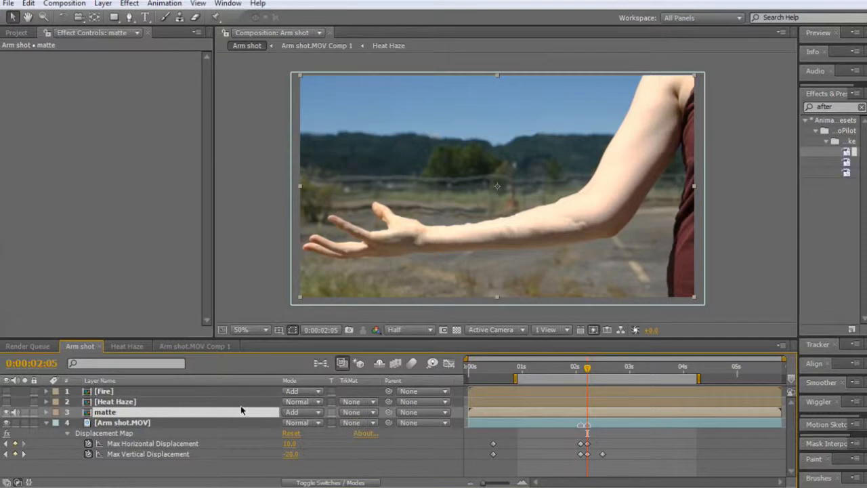
key(ctrl+d)
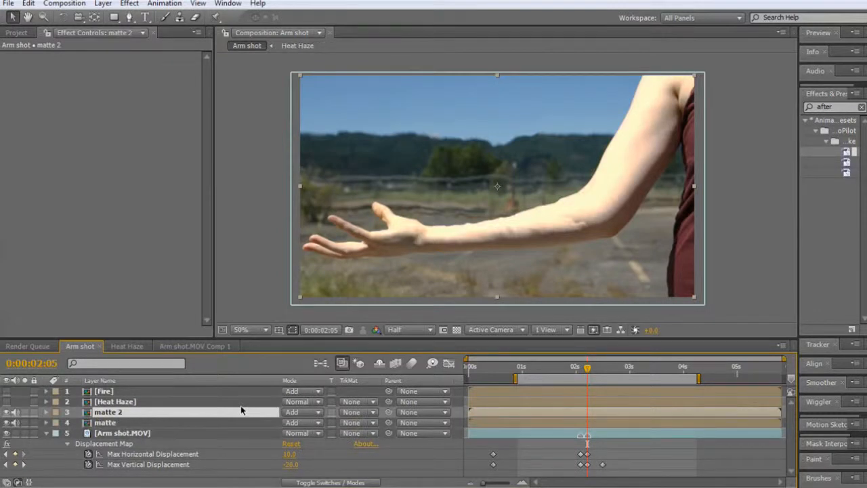
Step: Try stacking three more duplicates of the matte layer, and undo them
key(ctrl+d)
key(ctrl+d)
key(ctrl+d)
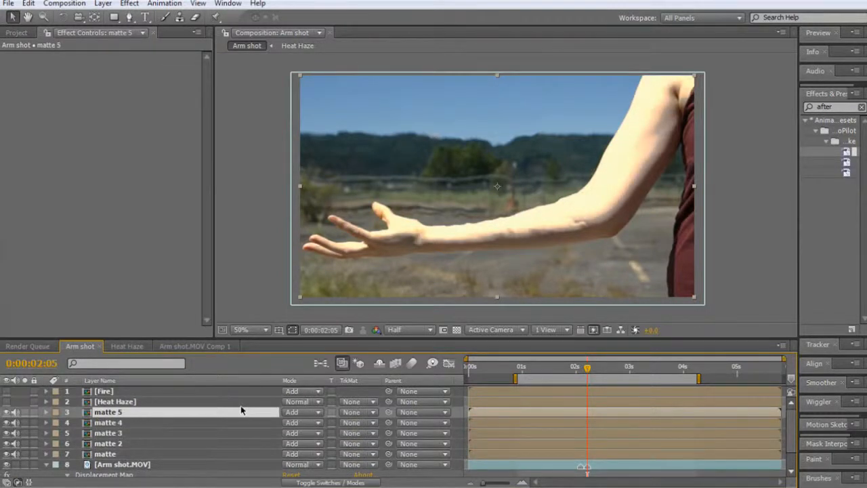
key(ctrl+z)
key(ctrl+z)
key(ctrl+z)
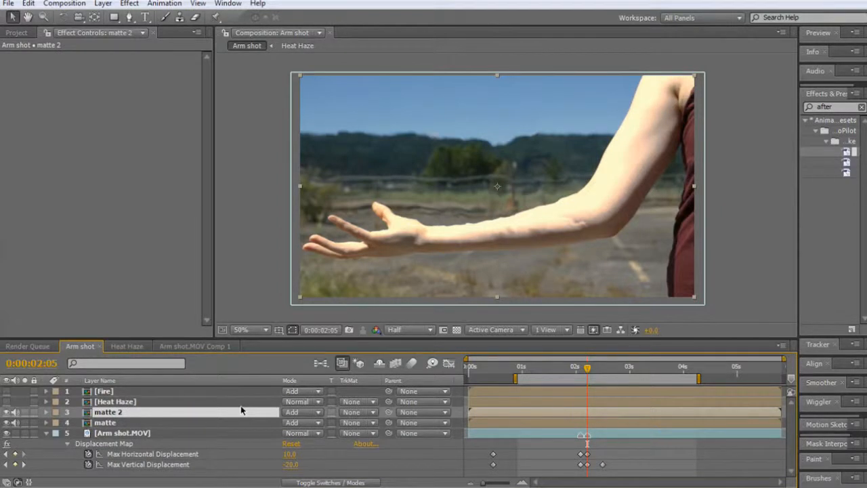
Step: Set the opacity of the matte layer to 70%
click(132, 423)
key(t)
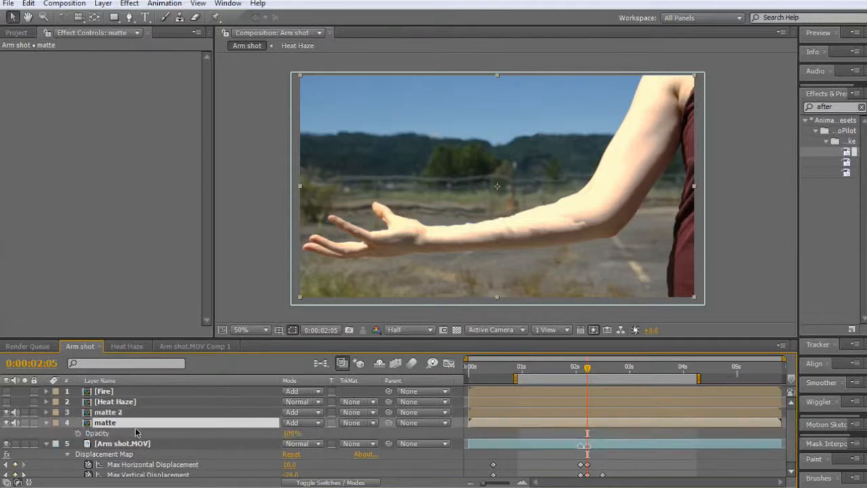
click(292, 432)
text(70)
key(Return)
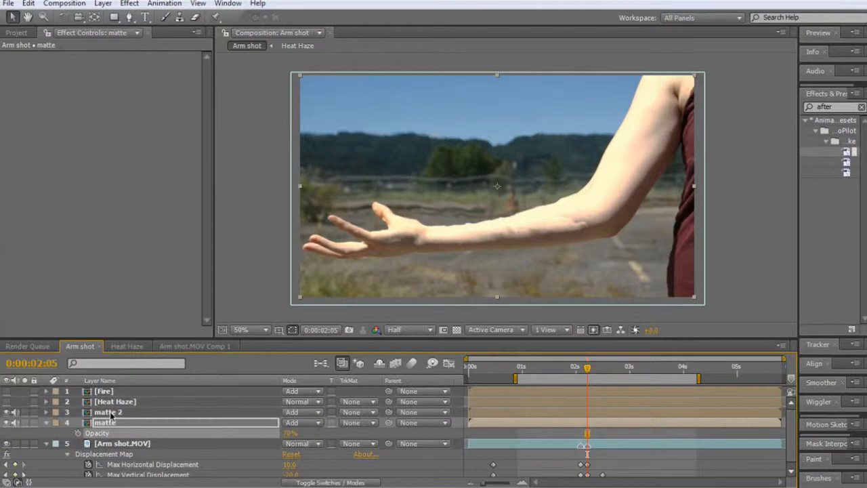
Step: Set the opacity of the matte 2 layer to 50%
click(112, 414)
key(t)
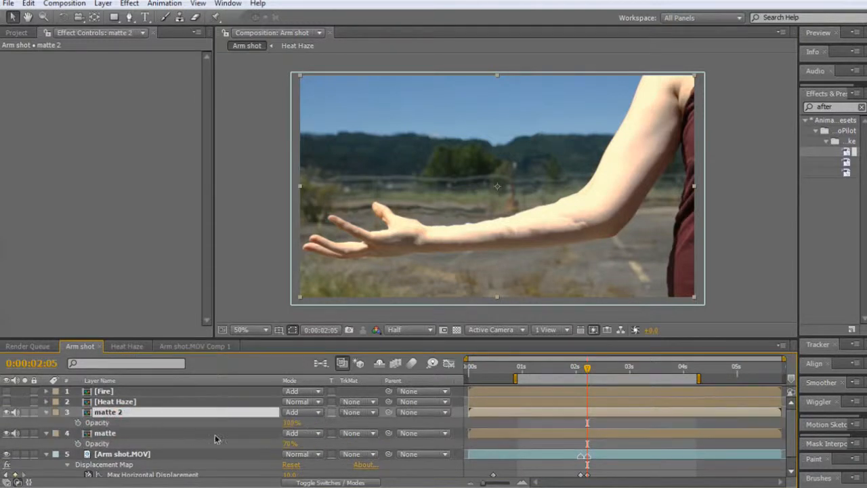
click(291, 422)
text(50)
key(Return)
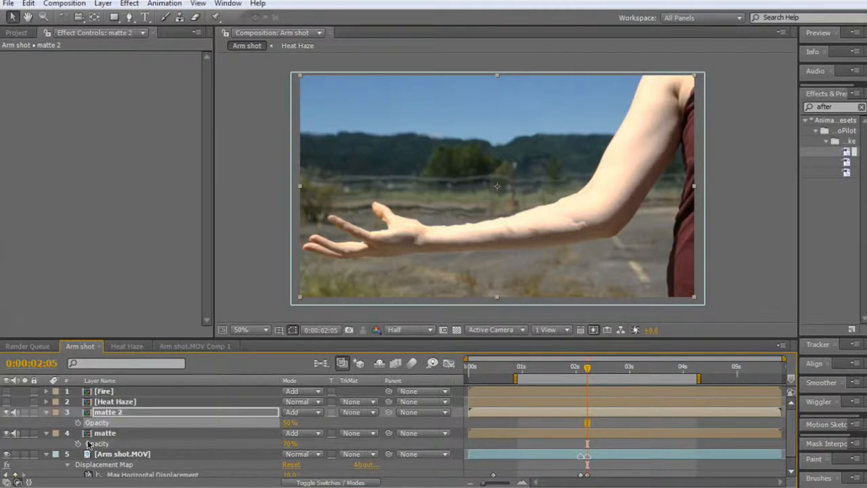
Step: Add the expression wiggle(6,50) to the matte 2 layer's opacity and check the flicker up to 0:00:03:00
alt+click(79, 423)
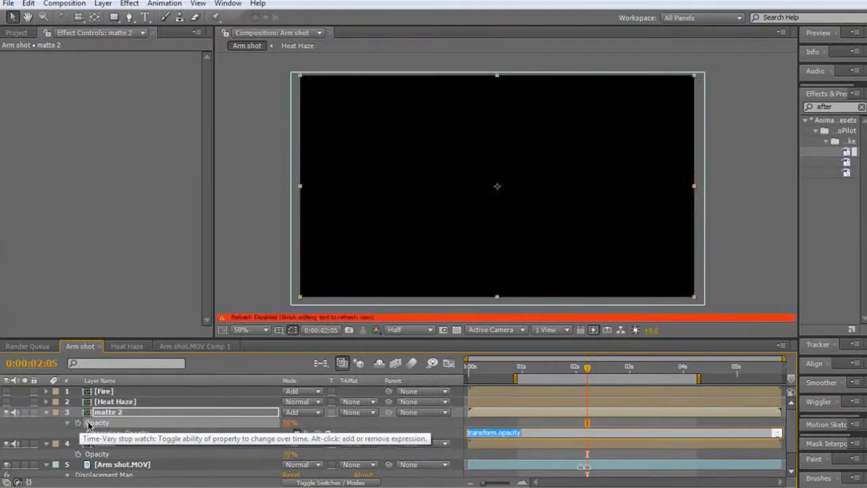
text(wiggle(6,50)
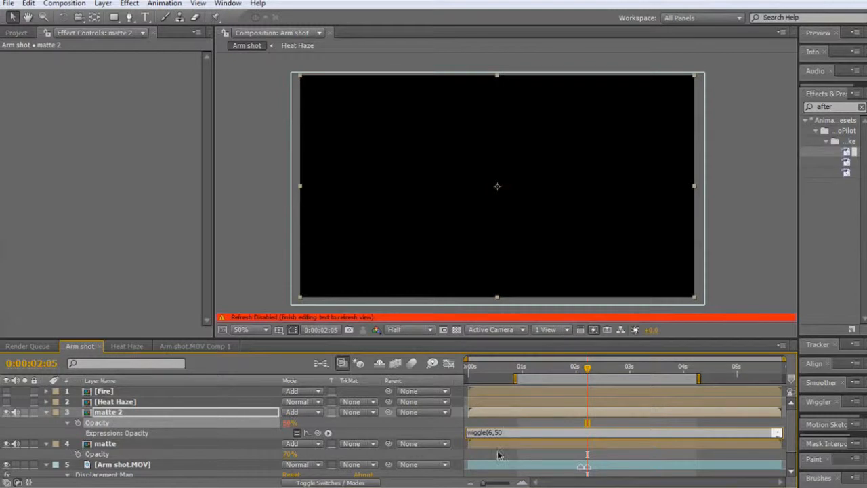
key(KP_Enter)
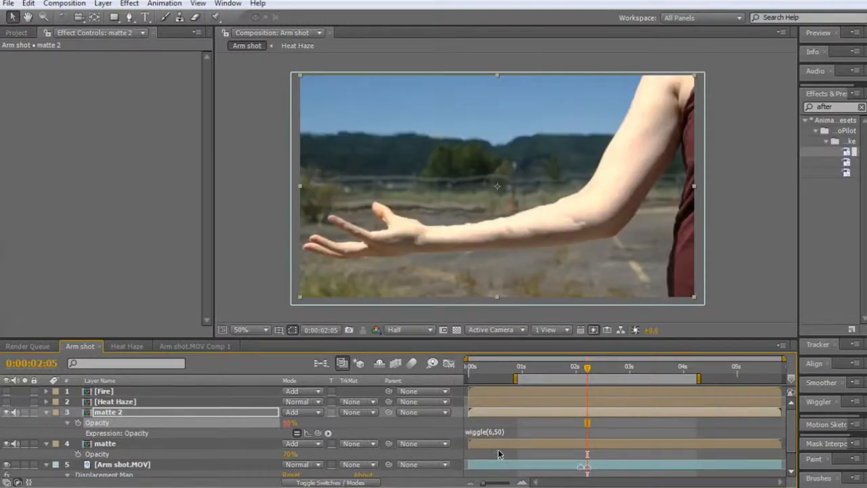
drag(587, 367, 629, 364)
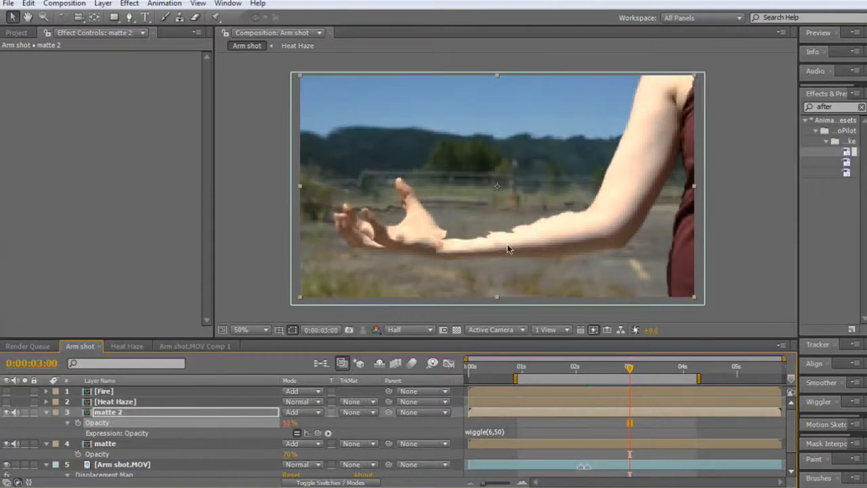
Step: Make the Fire layer visible again while keeping the Heat Haze layer hidden
drag(7, 391, 8, 401)
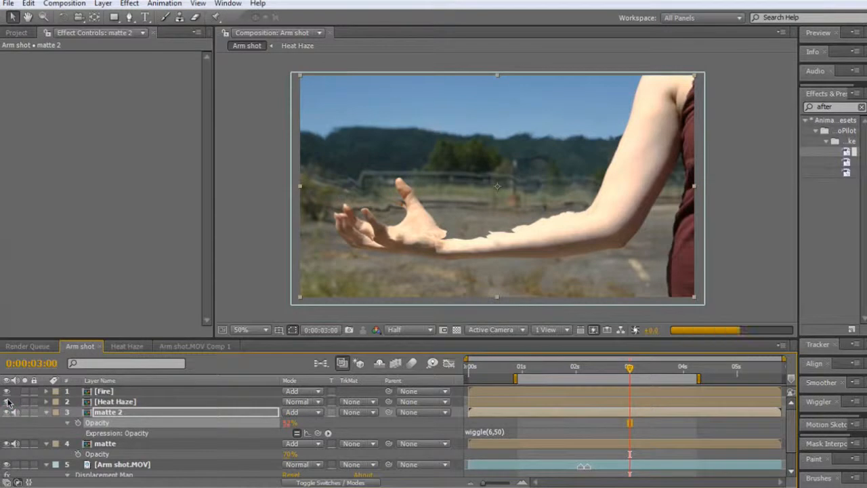
click(8, 402)
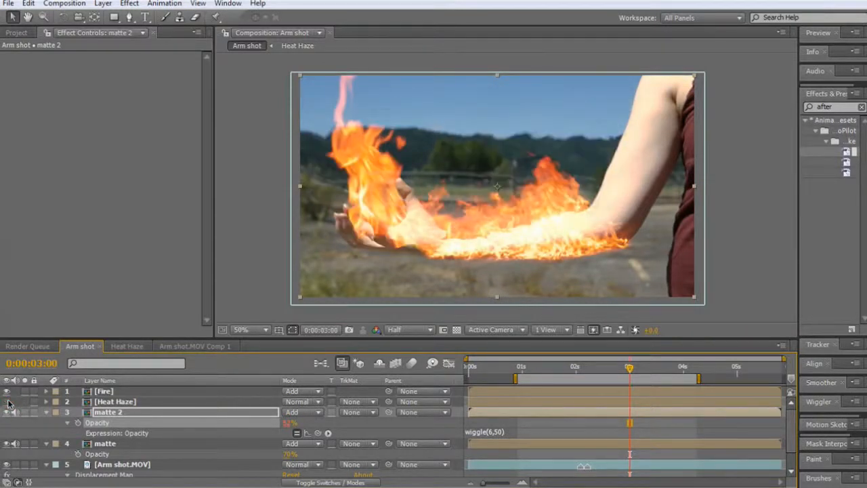
Step: Create a new adjustment layer and place it between the Heat Haze and matte 2 layers
click(248, 231)
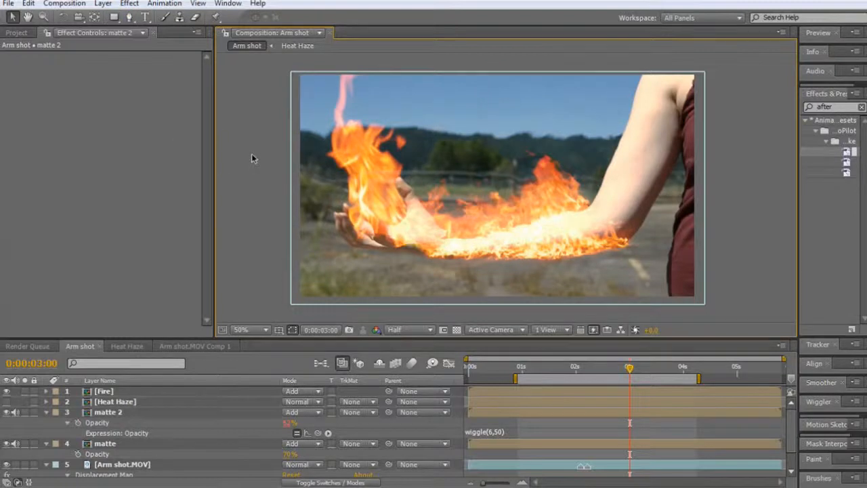
key(ctrl+alt+y)
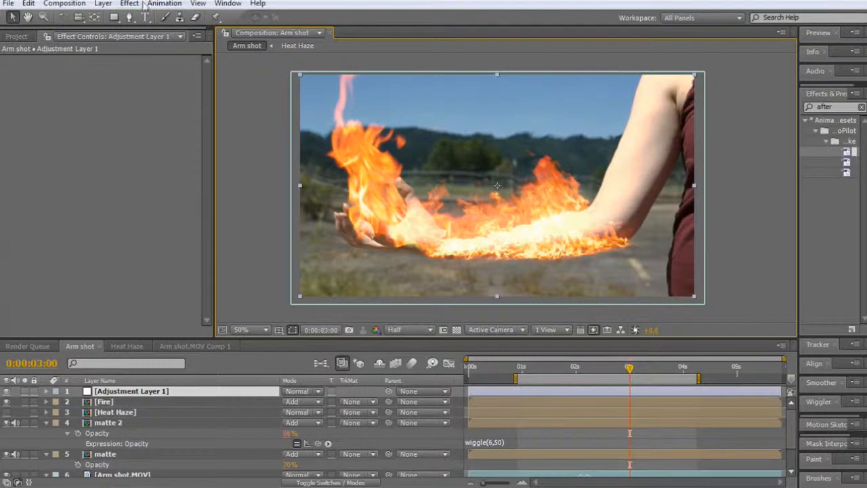
drag(112, 395, 125, 409)
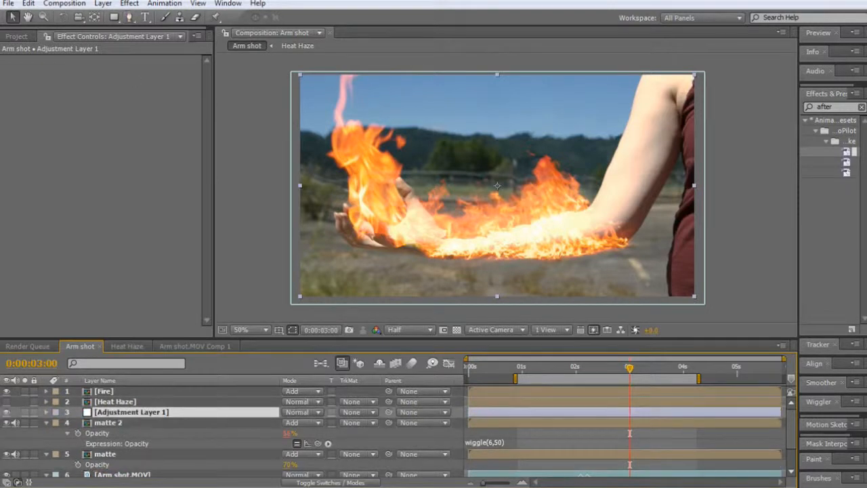
Step: Apply a Curves effect to the adjustment layer and shape a mild S-curve with lower shadows and raised highlights
click(129, 3)
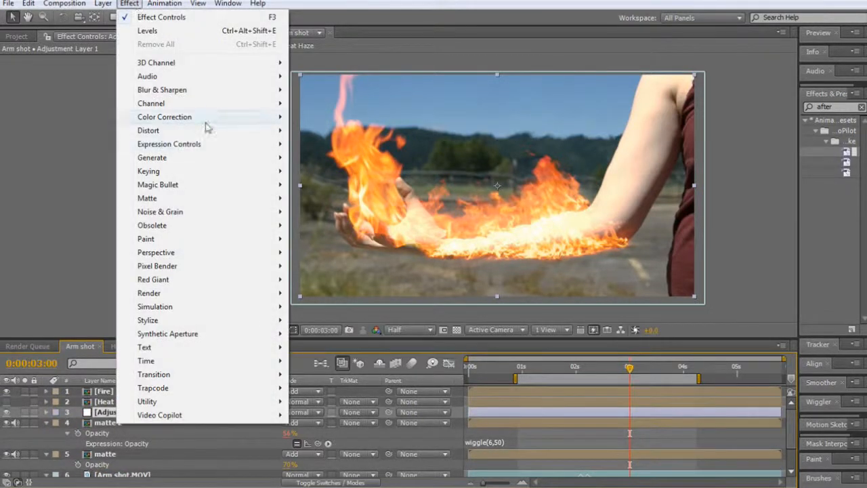
mouse_move(217, 117)
click(336, 323)
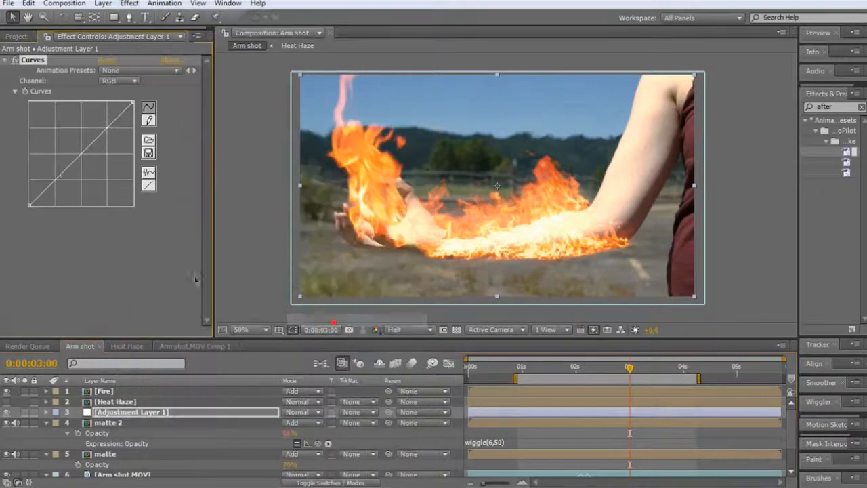
drag(59, 176, 57, 184)
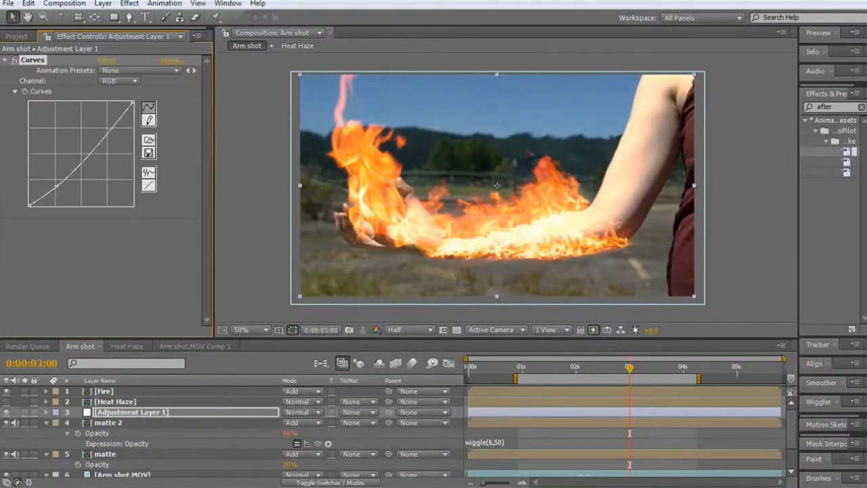
drag(110, 127, 110, 122)
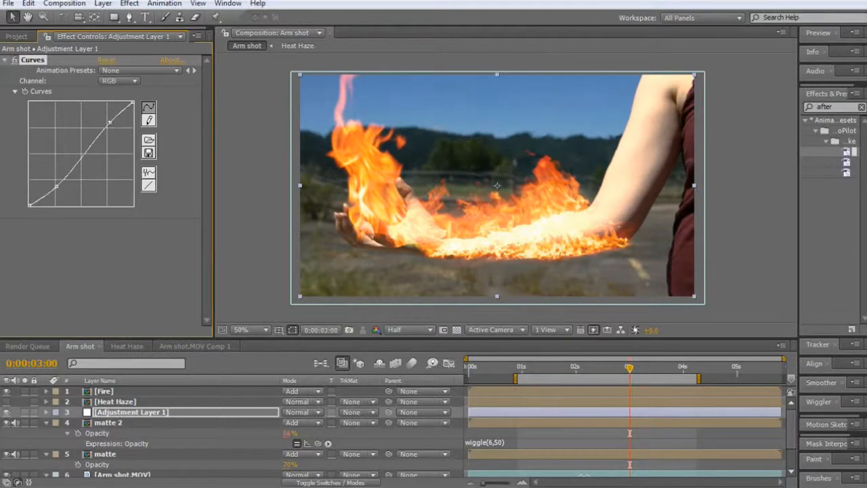
Step: Apply Colorista to the adjustment layer, tinting the shadows slightly blue and the midtones and highlights warm yellow
click(129, 4)
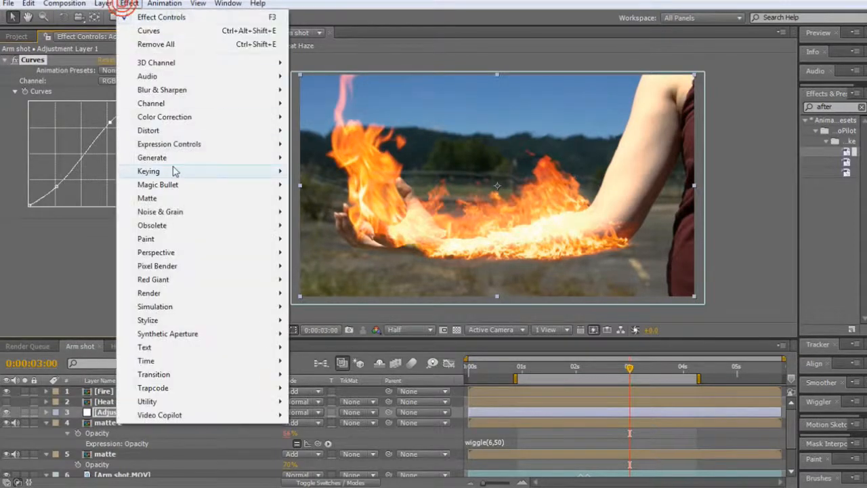
mouse_move(190, 186)
click(326, 185)
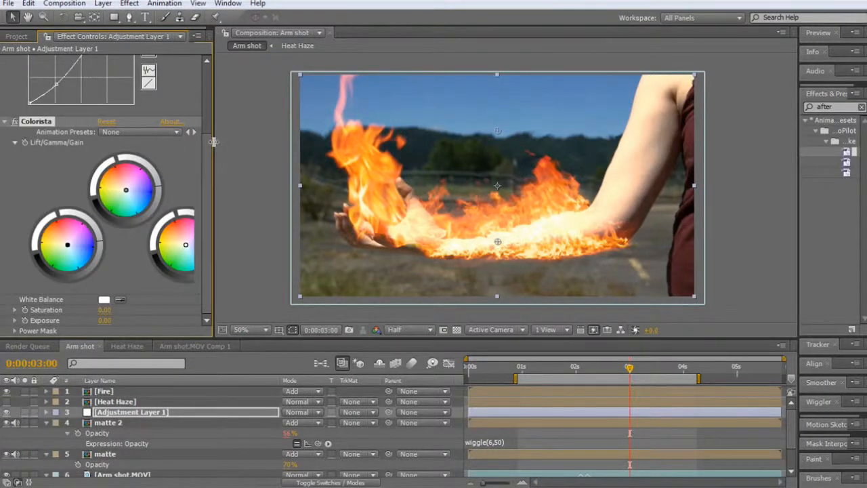
drag(211, 141, 256, 143)
drag(68, 247, 71, 249)
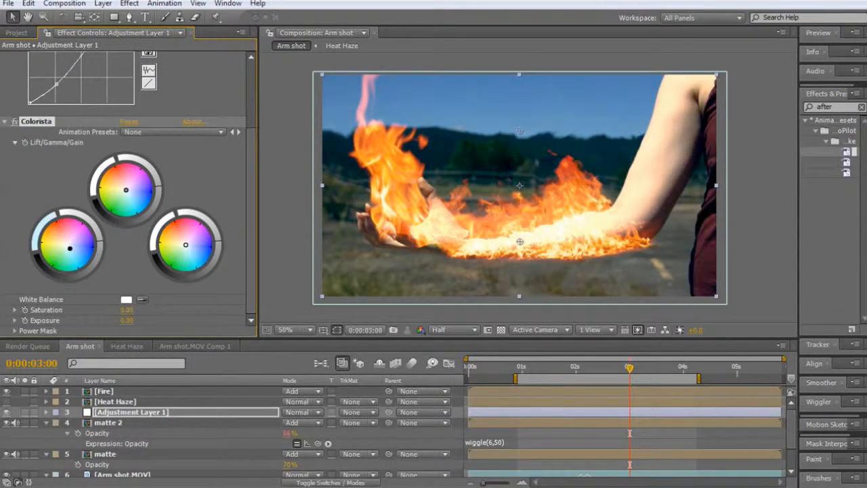
drag(185, 246, 182, 243)
drag(126, 190, 122, 188)
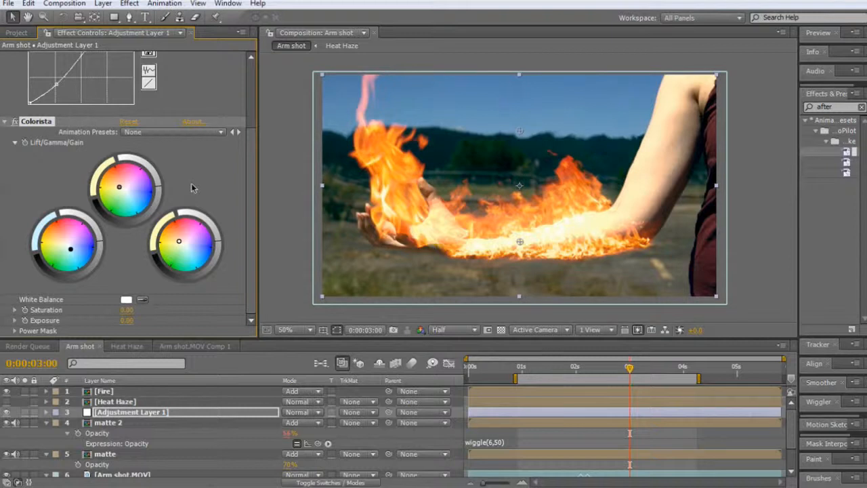
Step: Deselect the adjustment layer and scrub through the Arm shot composition to review the colour grade
click(284, 291)
click(535, 371)
drag(580, 374, 624, 374)
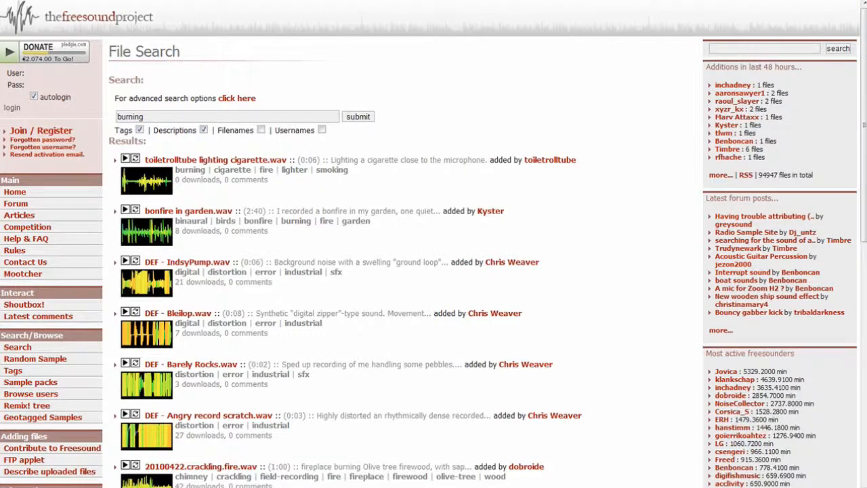
Step: Look through the Freesound search results for burning sounds, and return to After Effects to scrub through the Arm shot
drag(863, 126, 863, 17)
scroll(863, 204, down, 2)
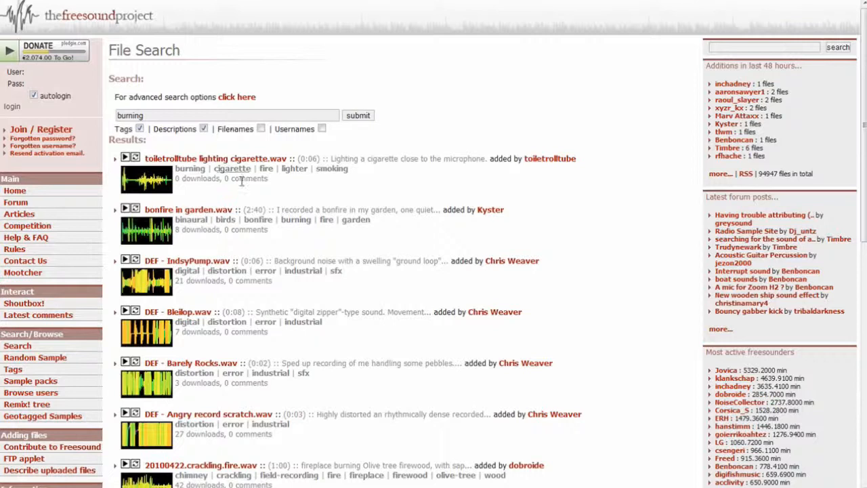
scroll(232, 255, down, 5)
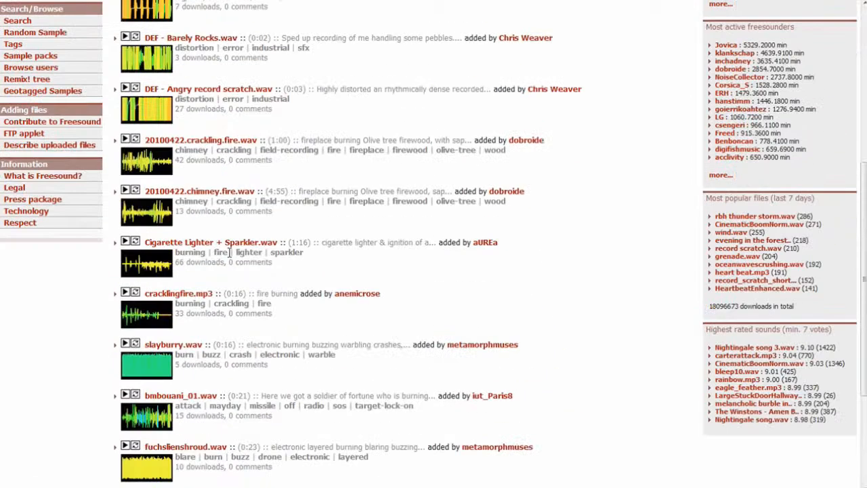
scroll(230, 252, down, 3)
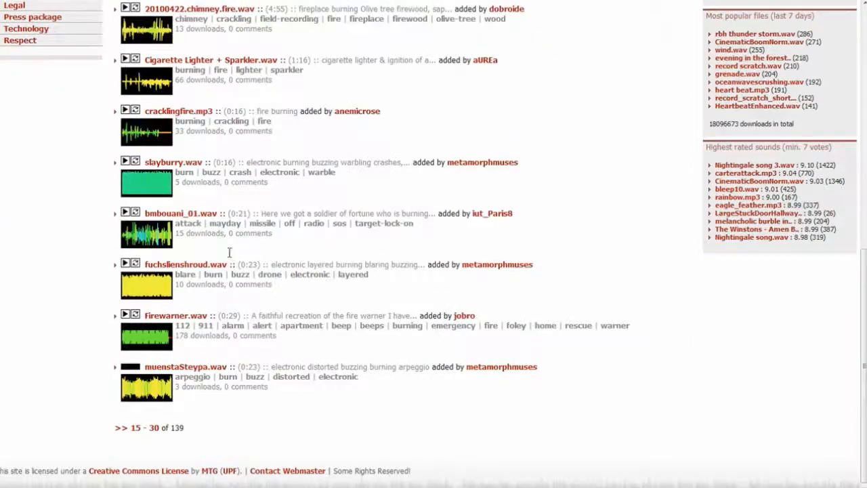
scroll(230, 258, up, 8)
scroll(228, 248, down, 1)
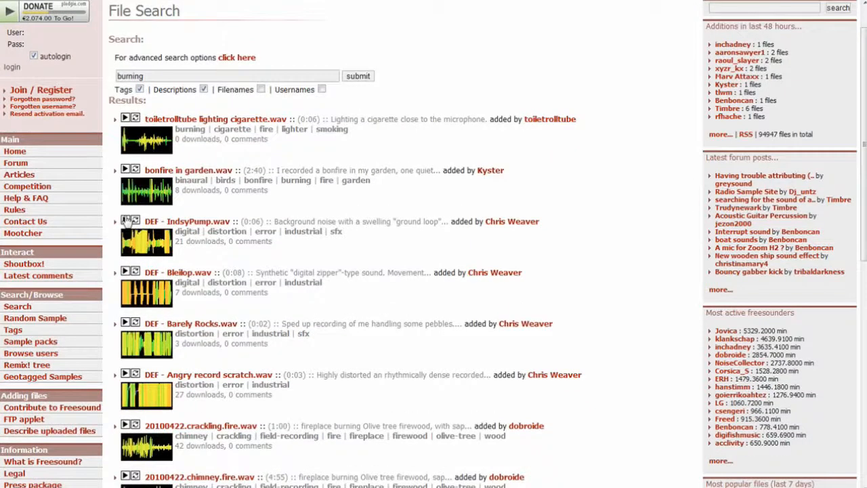
scroll(125, 224, down, 4)
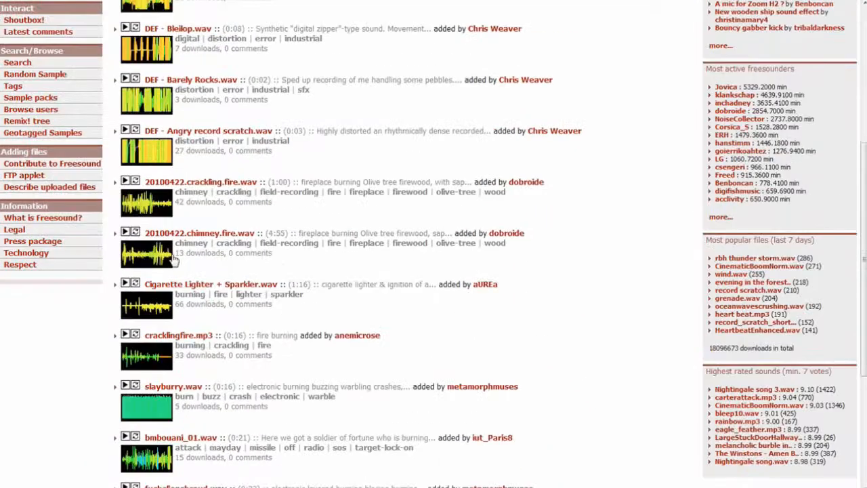
scroll(442, 228, up, 5)
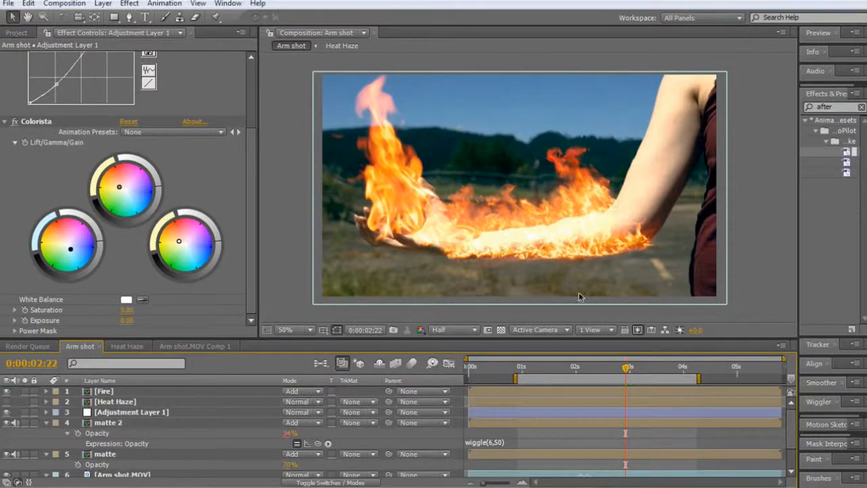
drag(627, 369, 691, 373)
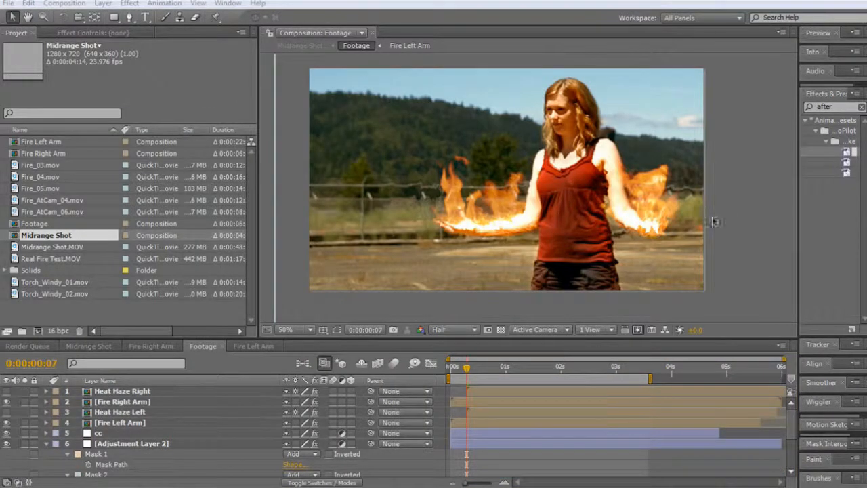
Step: In the Footage composition, briefly show the Heat Haze Right layer to view its fire and hide it again
click(712, 216)
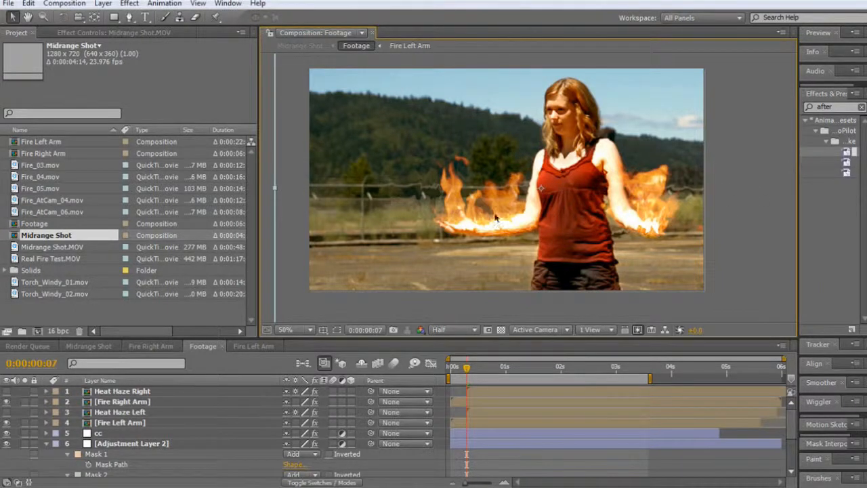
scroll(479, 214, up, 2)
scroll(480, 214, down, 2)
click(7, 391)
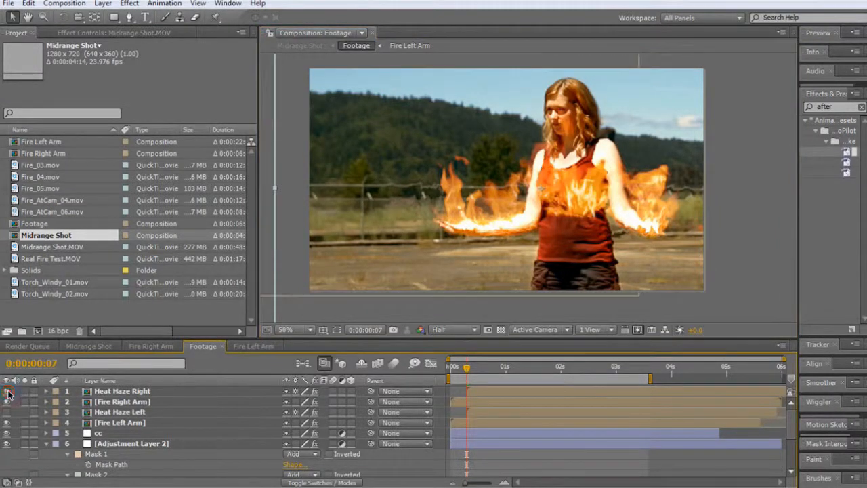
click(8, 392)
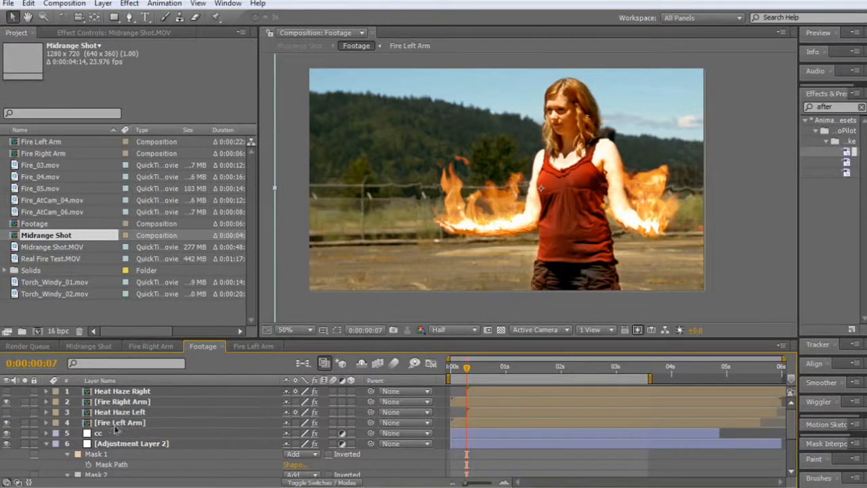
Step: Examine the Levels, Curves and two Displacement Map effects on the Midrange Shot.MOV layer
scroll(113, 431, down, 5)
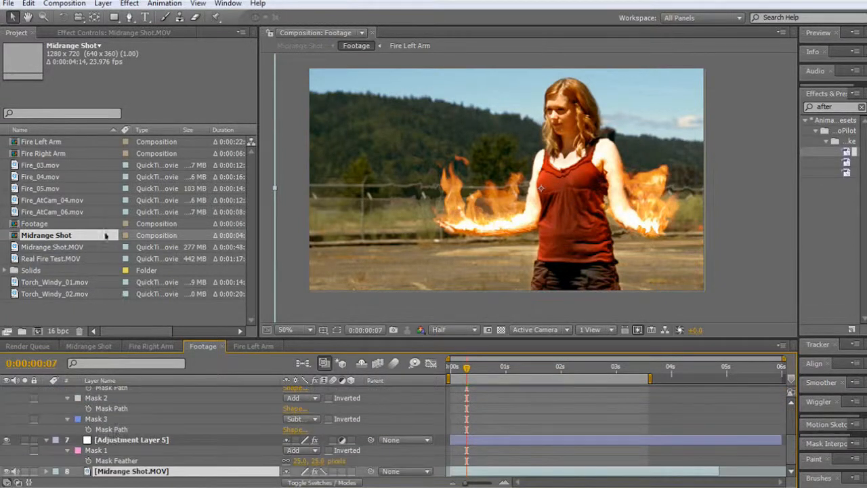
click(105, 33)
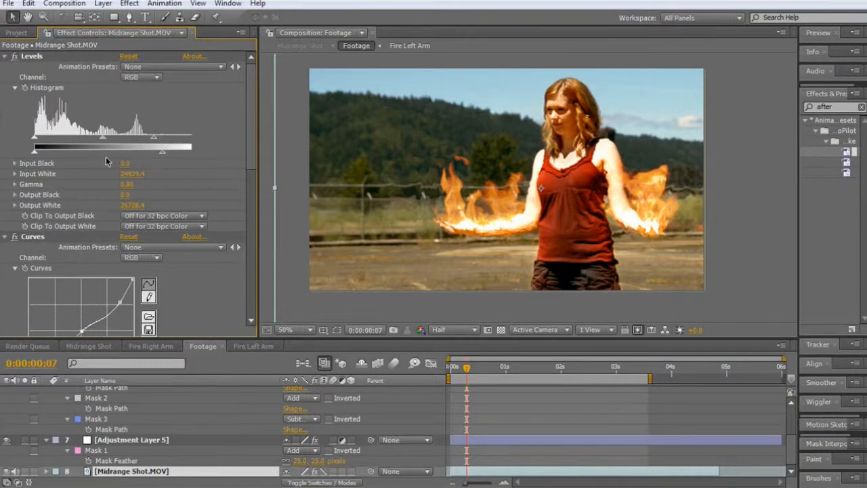
scroll(106, 161, down, 10)
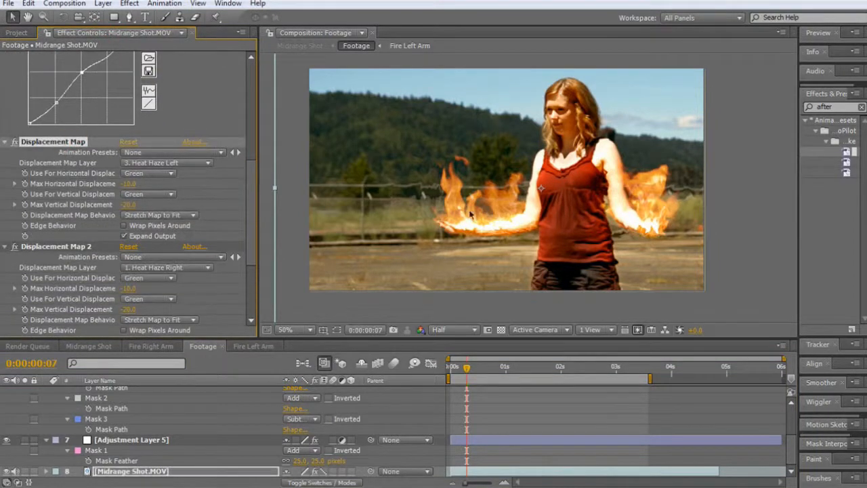
scroll(98, 406, up, 4)
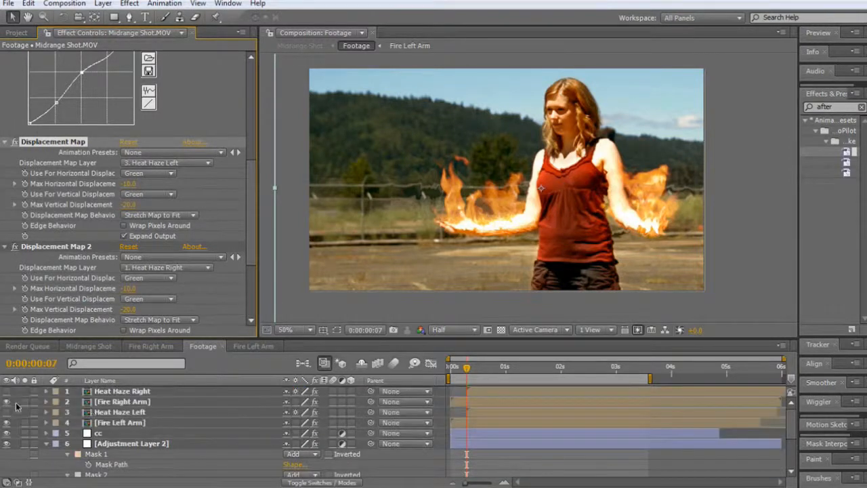
Step: Briefly show the Heat Haze Right and Heat Haze Left layers to view their offset fire, and hide both again
click(122, 391)
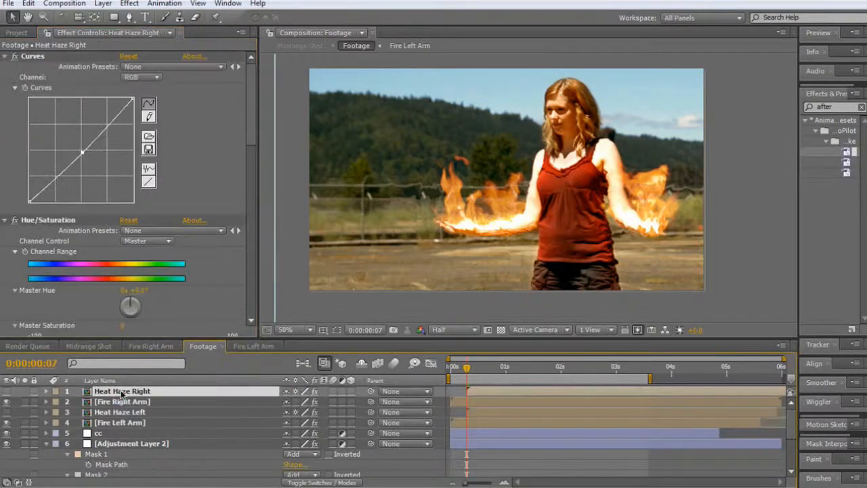
click(120, 410)
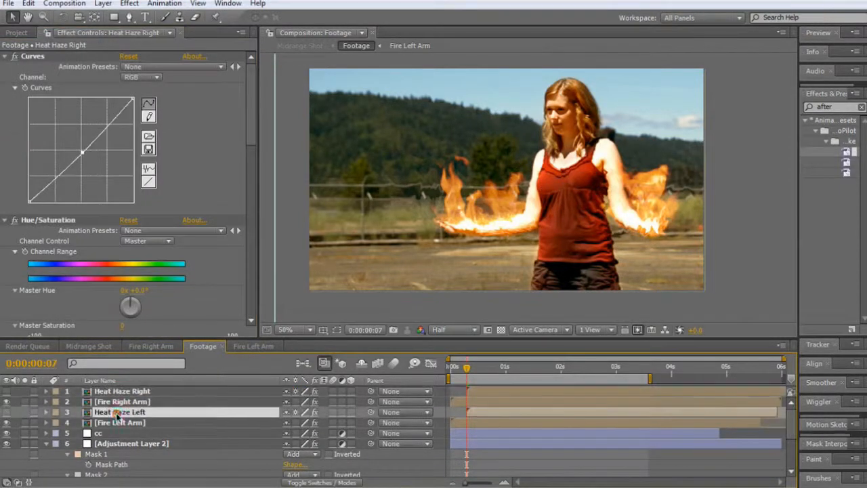
click(6, 392)
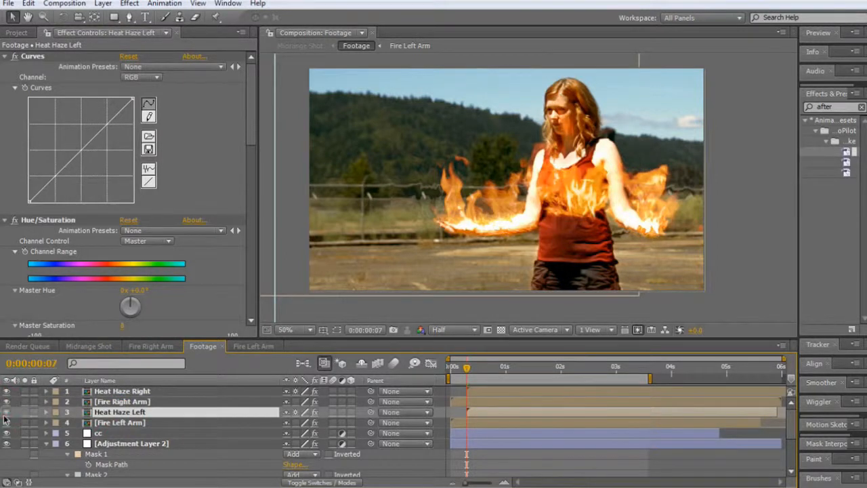
click(7, 422)
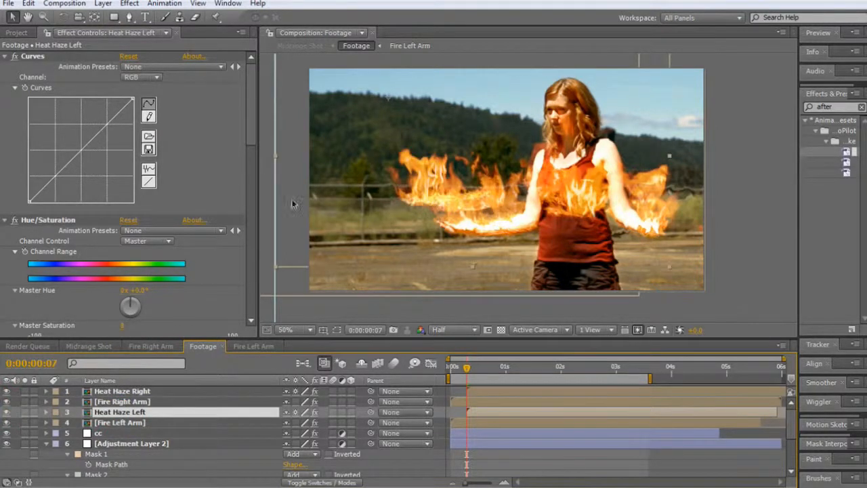
scroll(422, 209, up, 1)
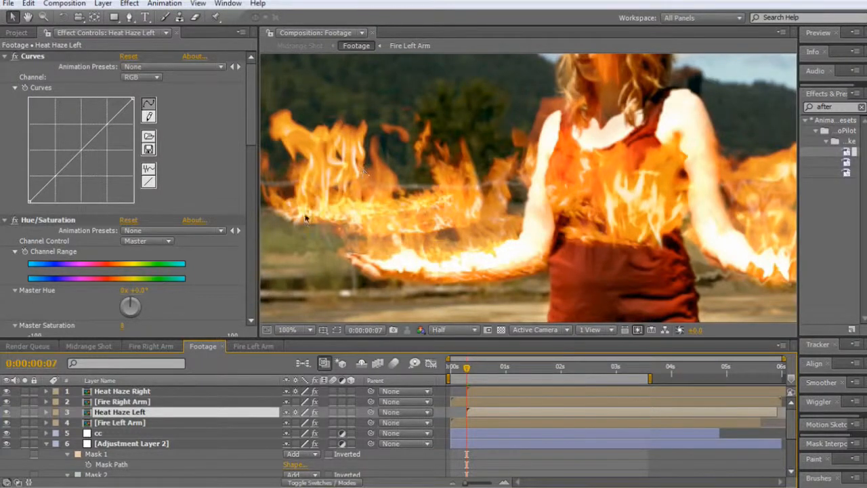
scroll(312, 170, down, 1)
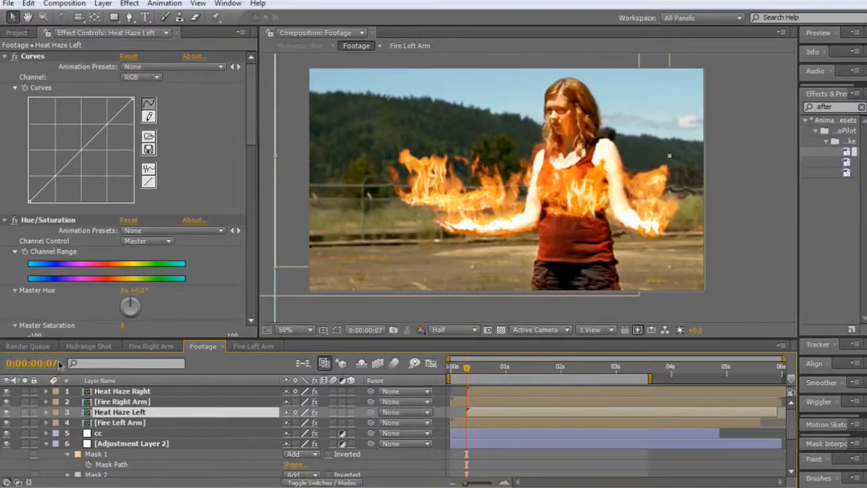
click(7, 412)
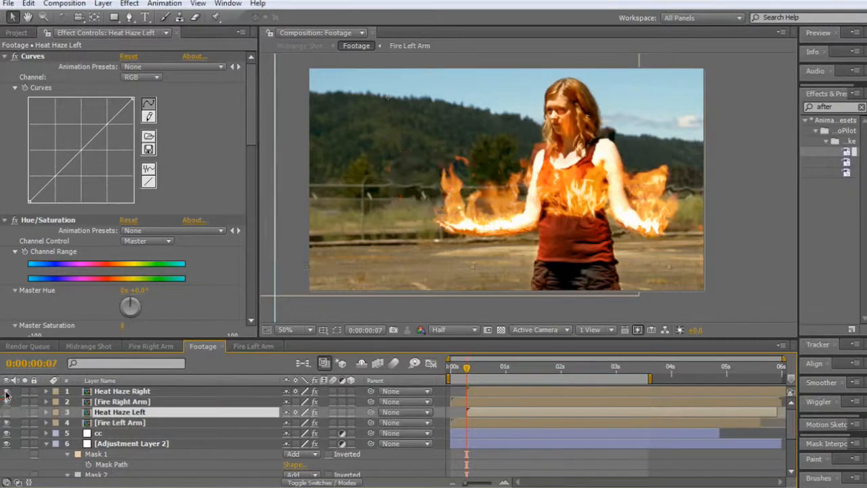
click(6, 391)
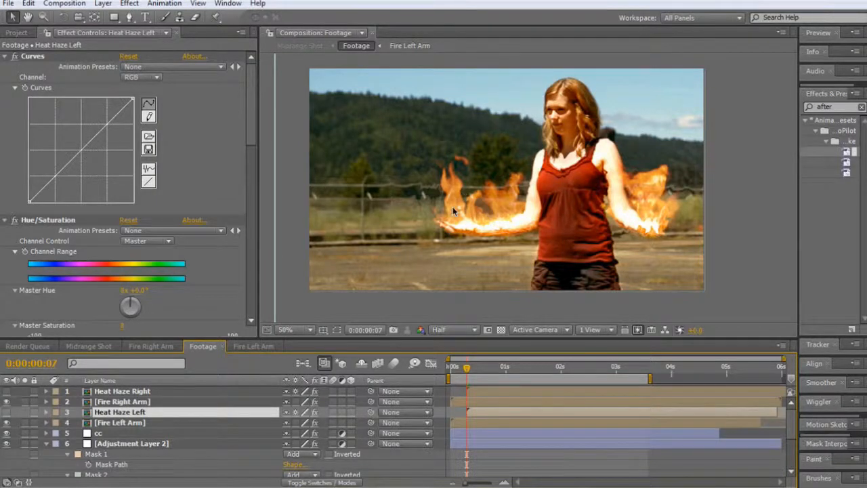
Step: Open the Real Fire Test.MOV footage and scrub forward to about 33 seconds, where the prop is burning
click(14, 34)
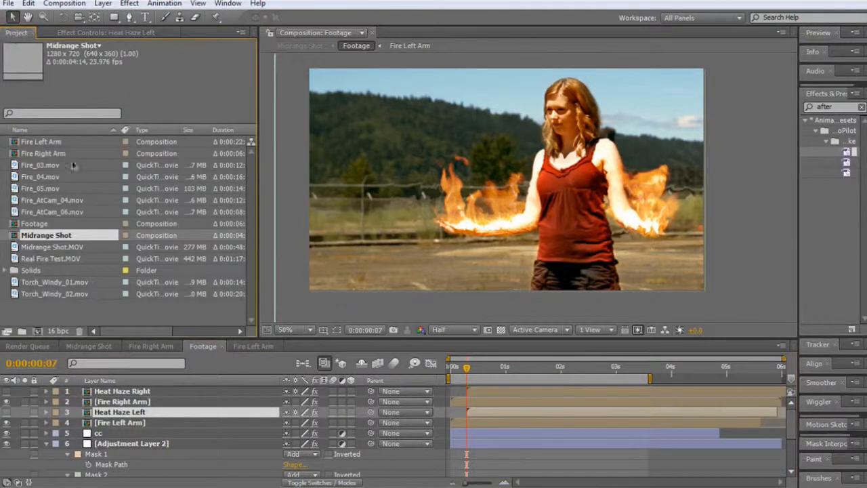
double_click(46, 260)
scroll(504, 196, down, 2)
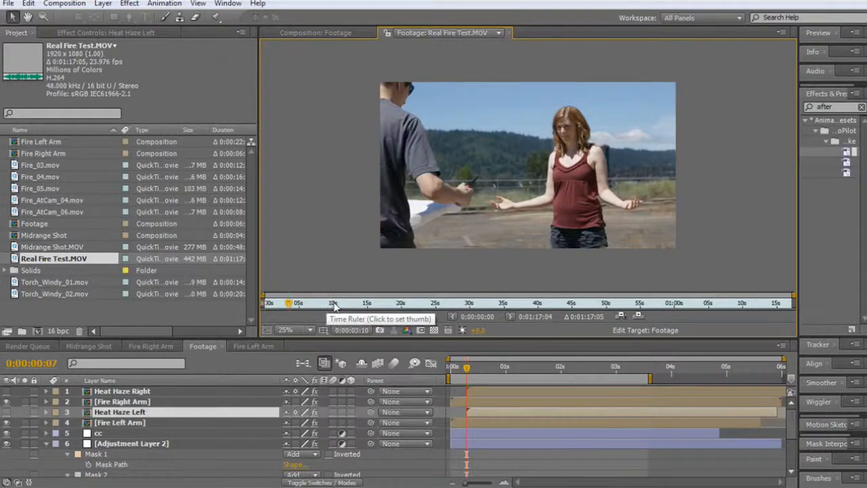
drag(344, 308, 391, 308)
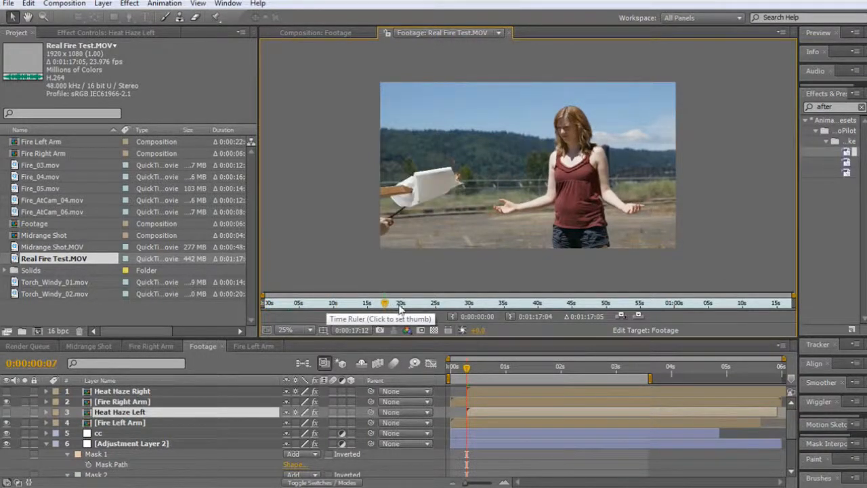
click(405, 308)
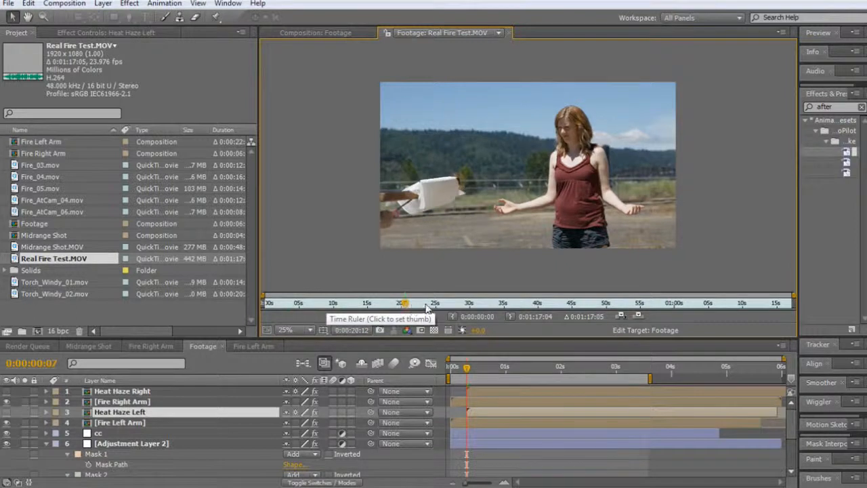
drag(427, 308, 496, 309)
Step: Examine the burning prop's real flames up close in Real Fire Test.MOV up to about 38 seconds
scroll(388, 200, up, 2)
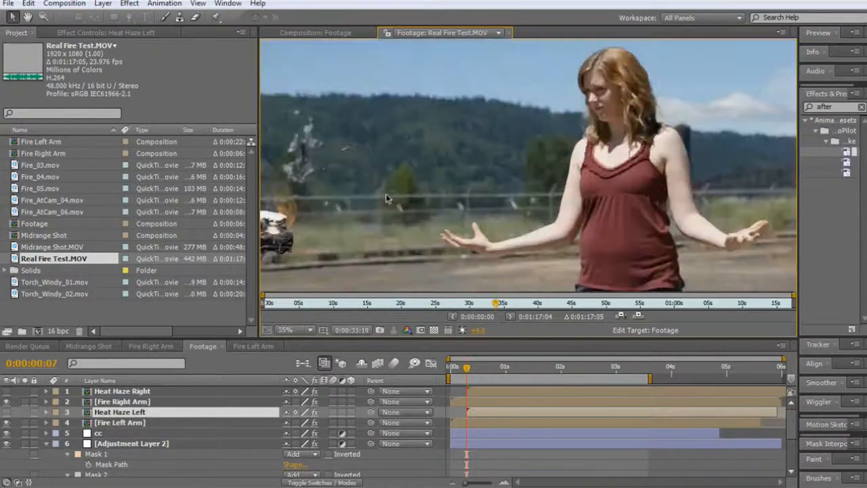
key(space)
drag(334, 217, 489, 195)
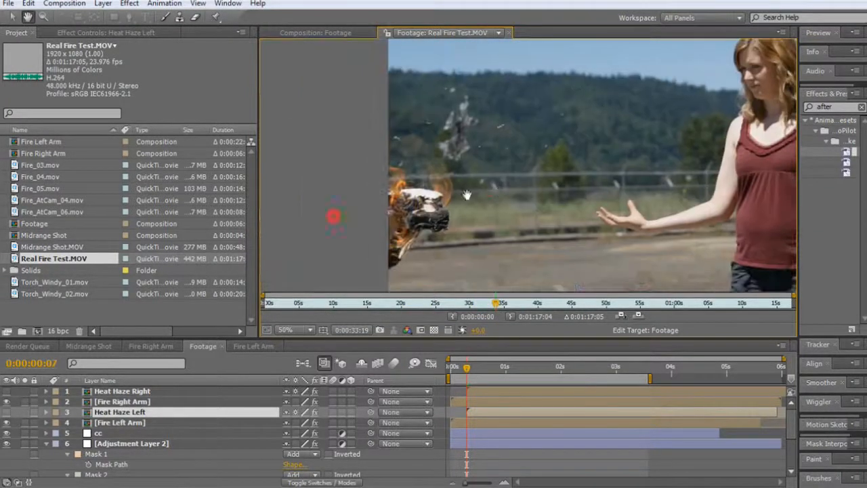
click(524, 306)
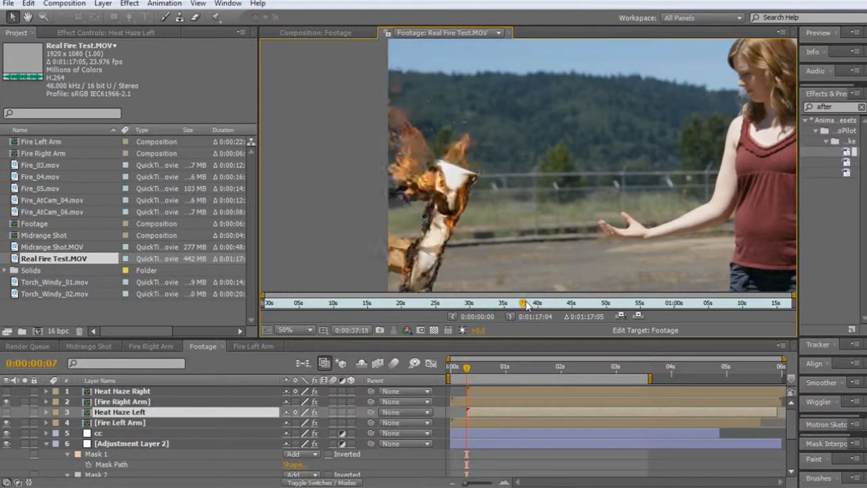
scroll(520, 285, down, 2)
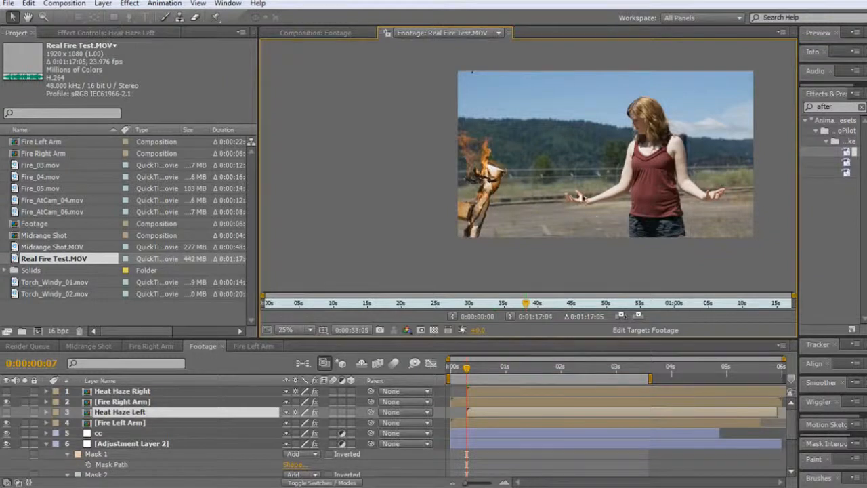
scroll(516, 173, up, 2)
Step: Compare the composited fire in the Footage composition with the real flames in Real Fire Test.MOV
click(313, 34)
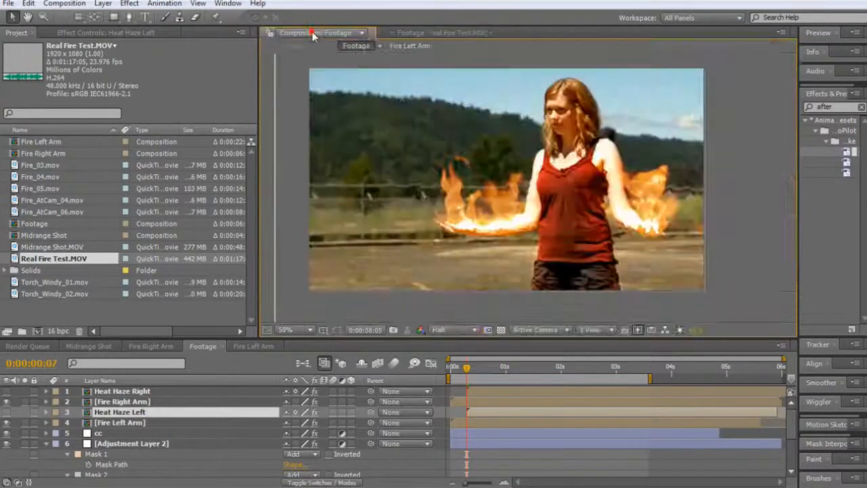
click(409, 32)
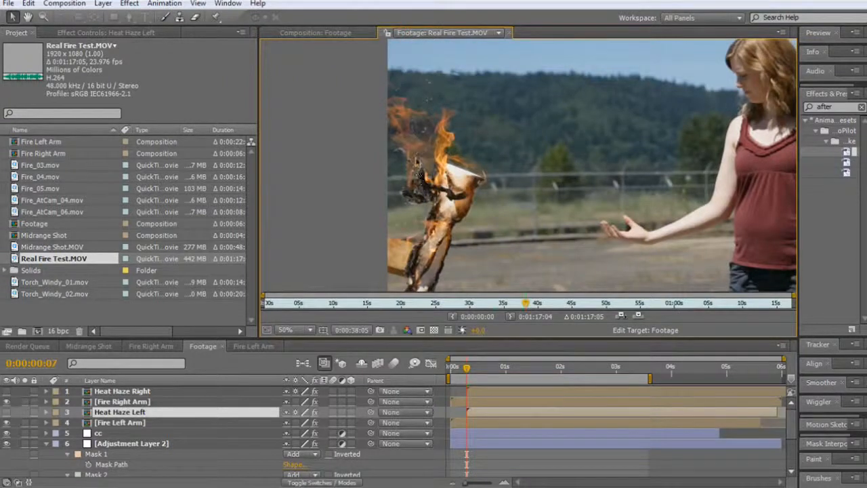
click(334, 35)
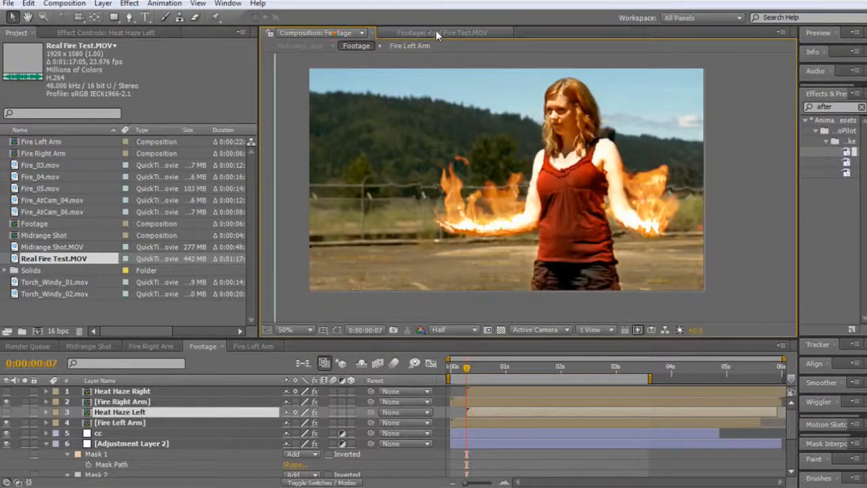
click(435, 32)
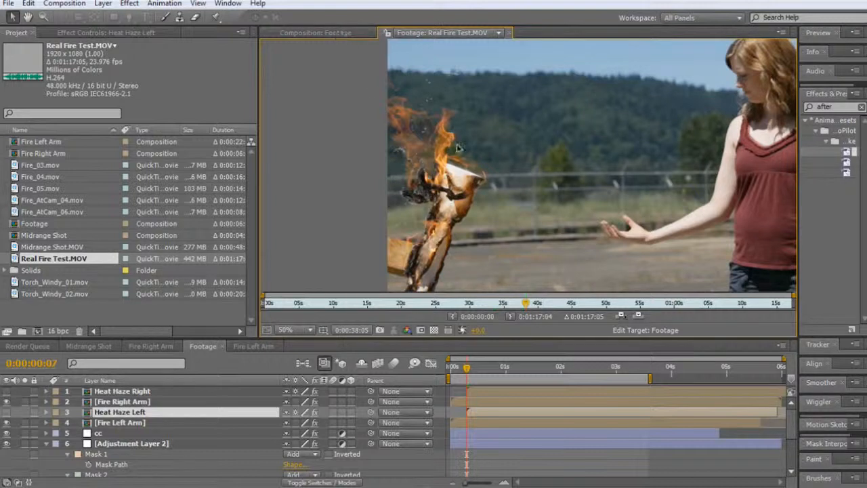
click(324, 32)
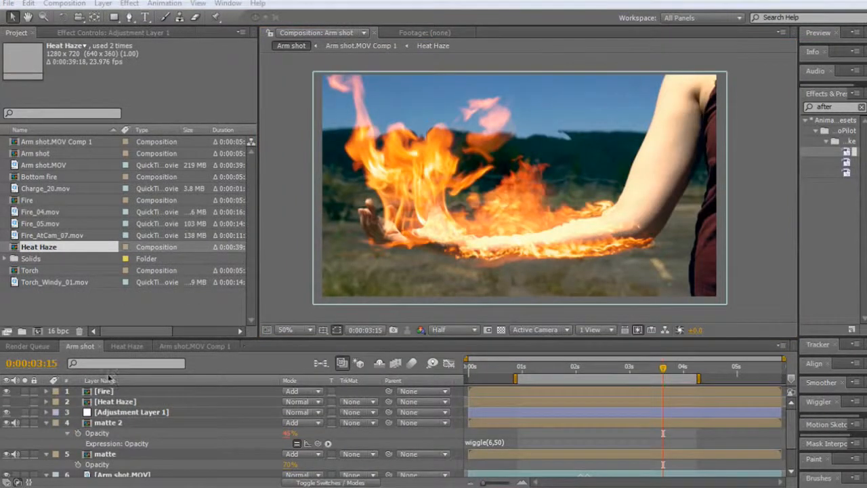
Step: In the Arm shot composition, check the Fire layer off and on, and apply the Curves effect to it
click(6, 393)
click(6, 393)
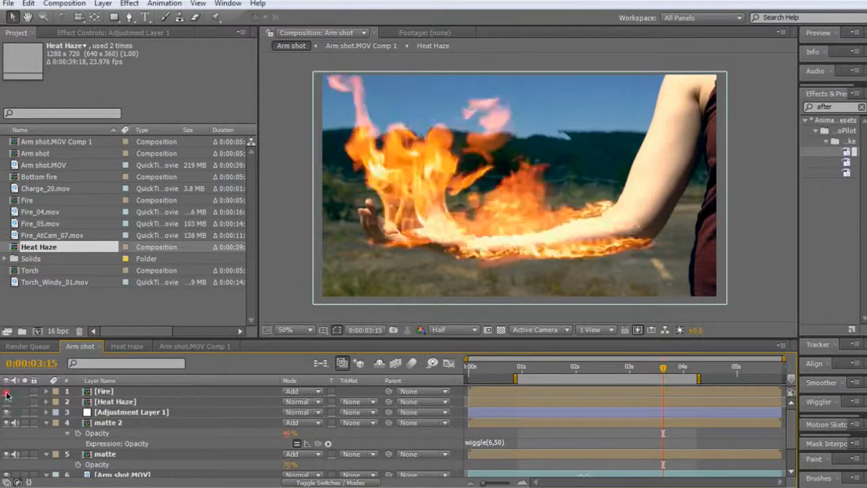
click(95, 391)
click(130, 3)
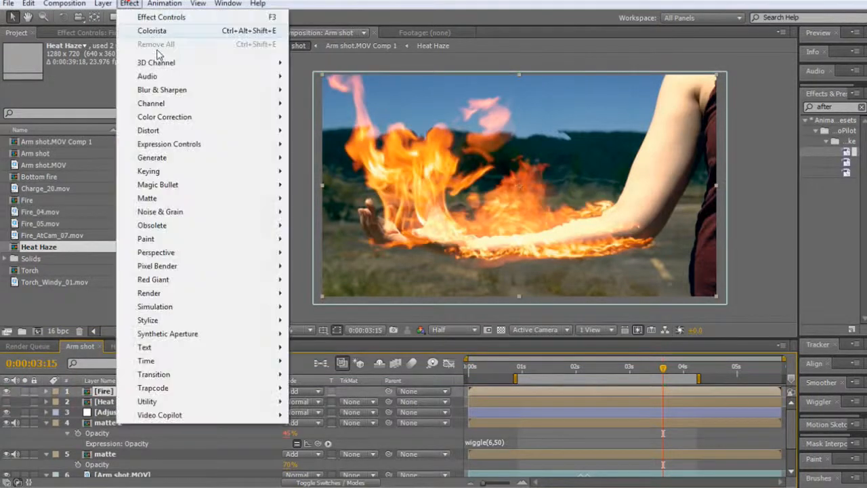
mouse_move(261, 118)
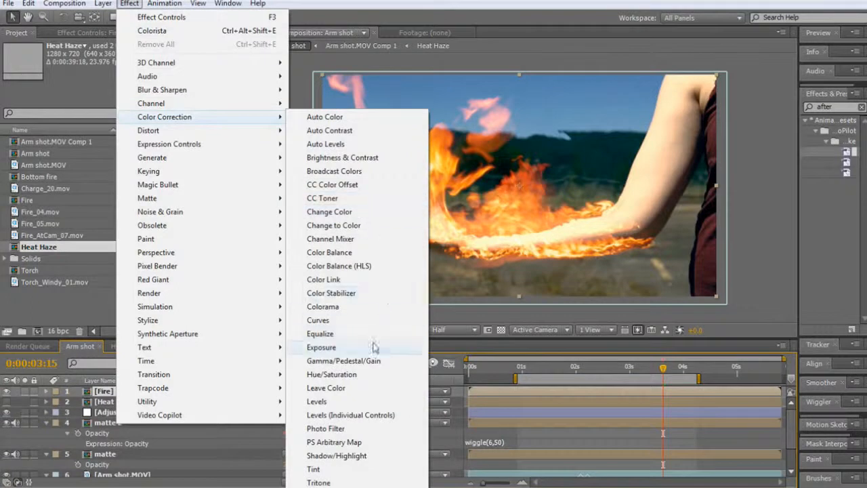
click(339, 320)
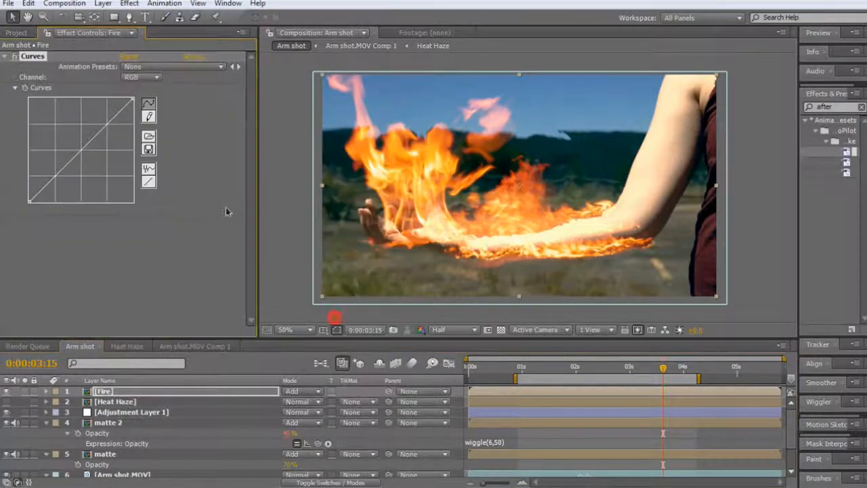
Step: Shape the Fire layer's RGB curve with raised shadows and lowered highlights, comparing it with the effect off and with darkened shadows
drag(68, 163, 58, 157)
mouse_move(106, 113)
mouse_down()
mouse_move(110, 135)
mouse_move(106, 129)
mouse_up()
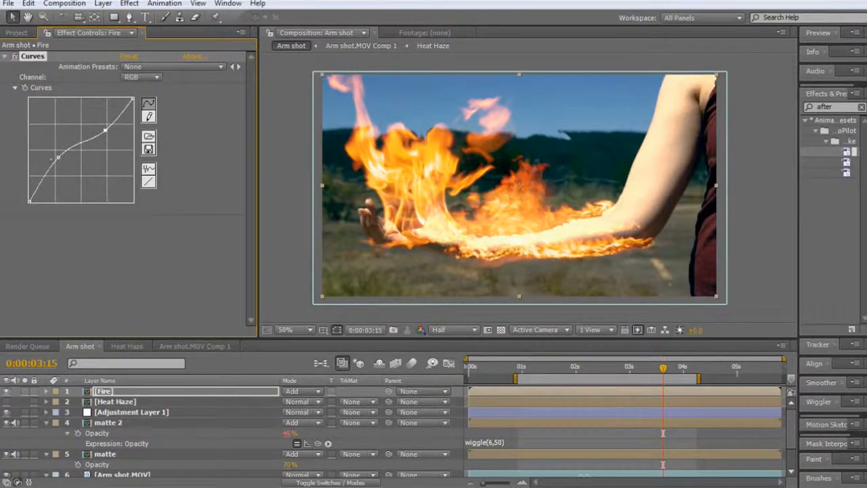
click(15, 57)
click(15, 57)
drag(58, 158, 79, 182)
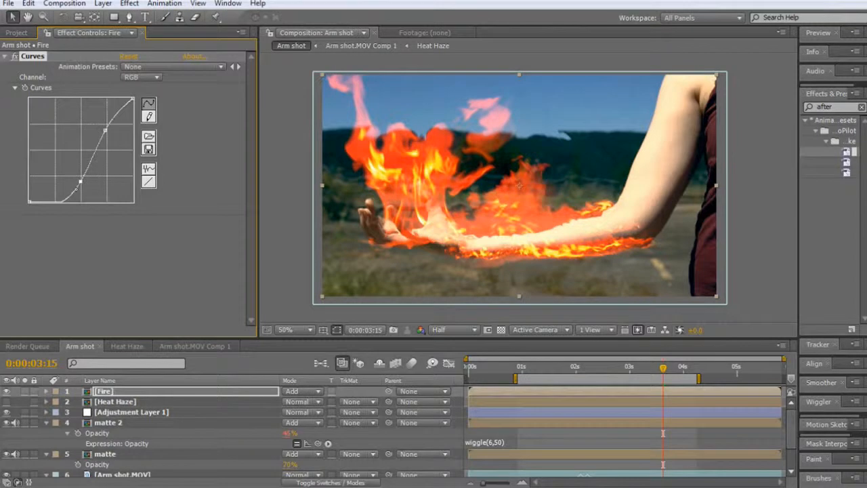
drag(80, 182, 61, 154)
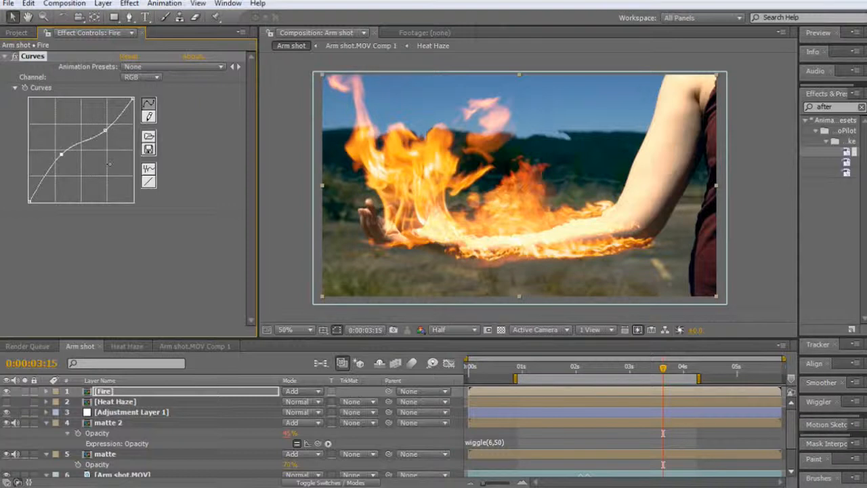
Step: Try shifting the Fire layer up and to the left off the arm, and undo the move
click(147, 393)
drag(413, 252, 387, 231)
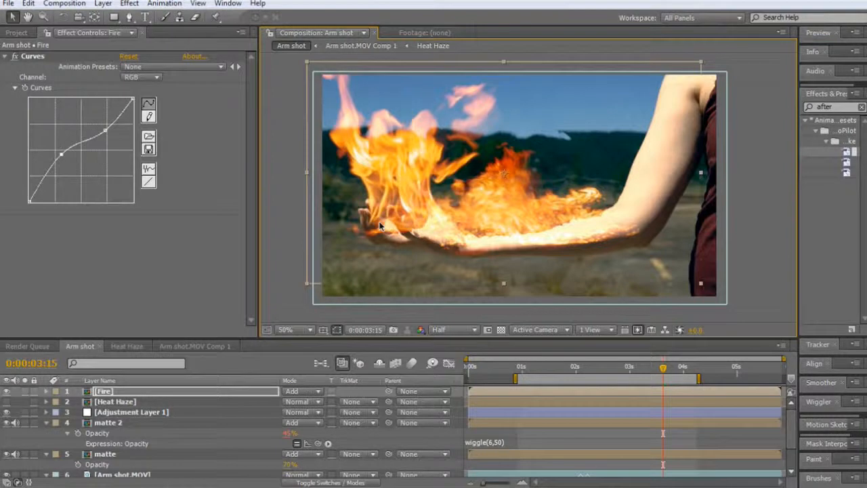
key(ctrl+z)
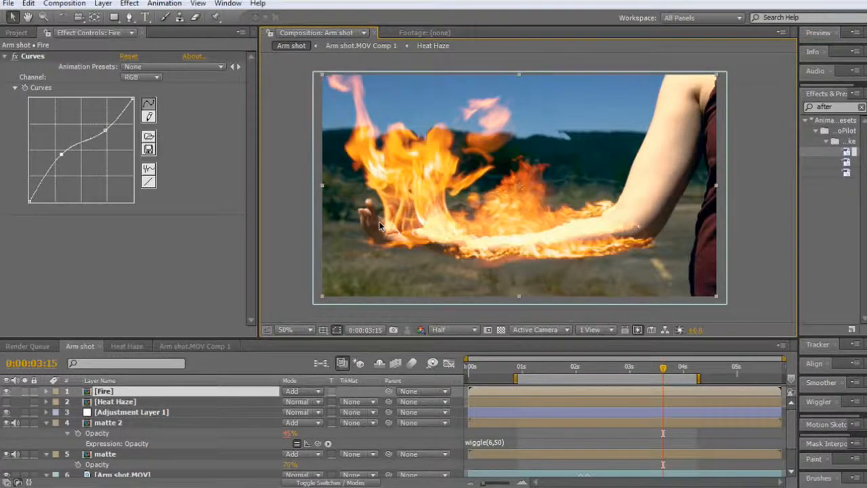